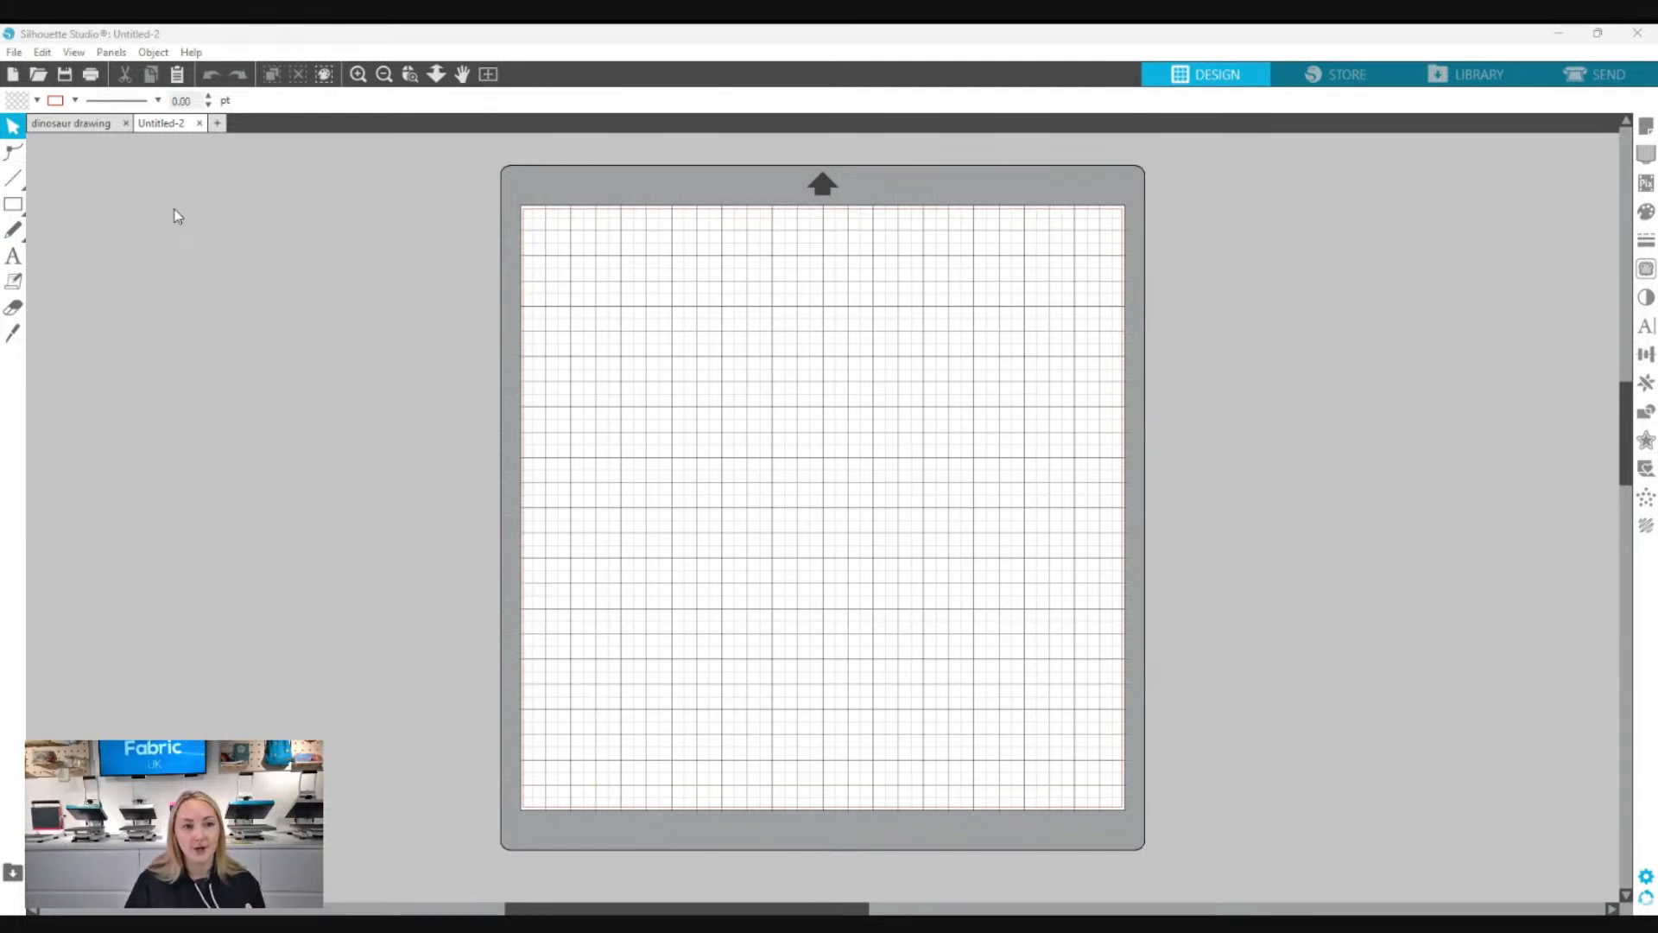
- Open the "dinosaur drawing" image from the Downloads folder
left_click(14, 52)
left_click(50, 110)
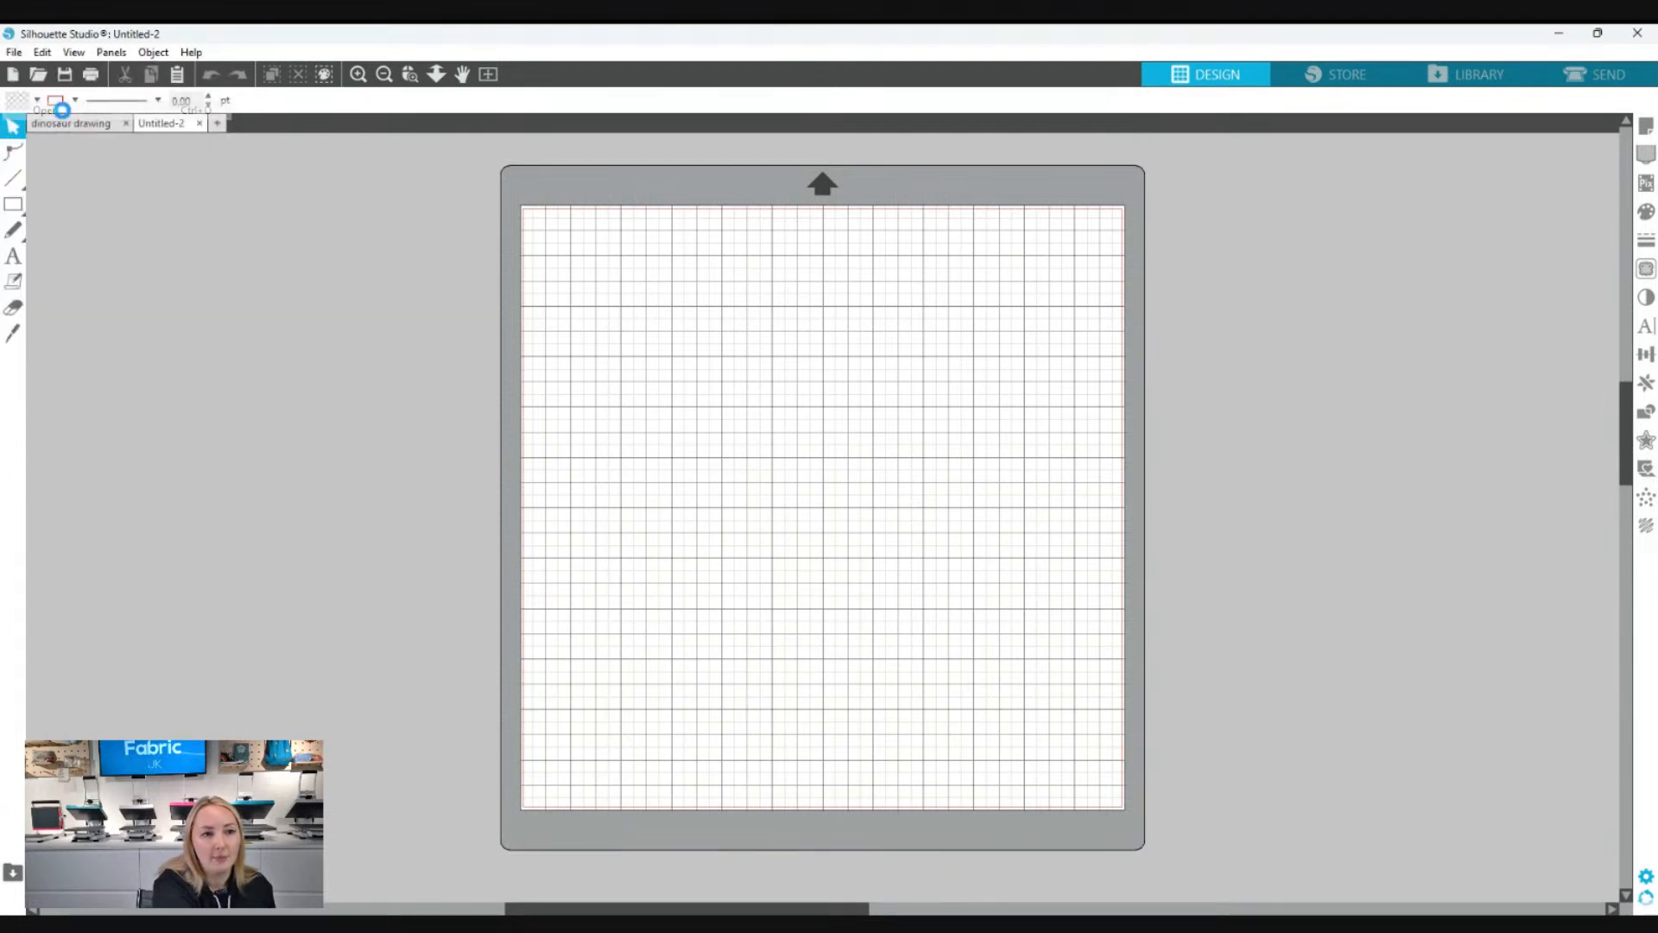
left_click(273, 570)
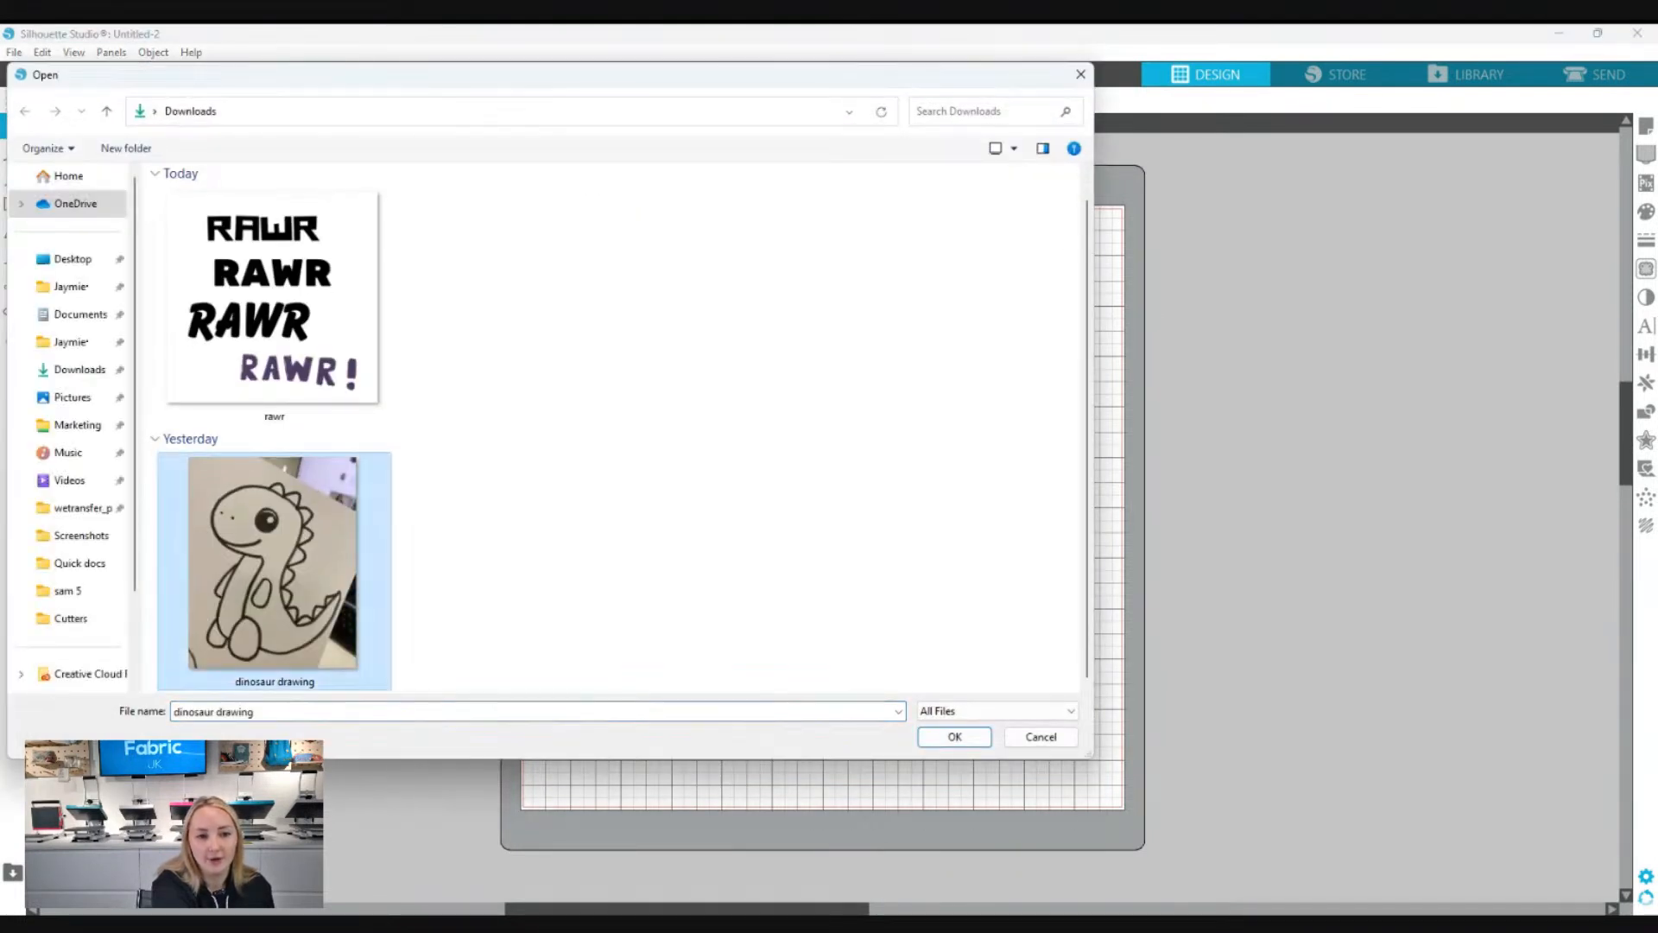
left_click(966, 738)
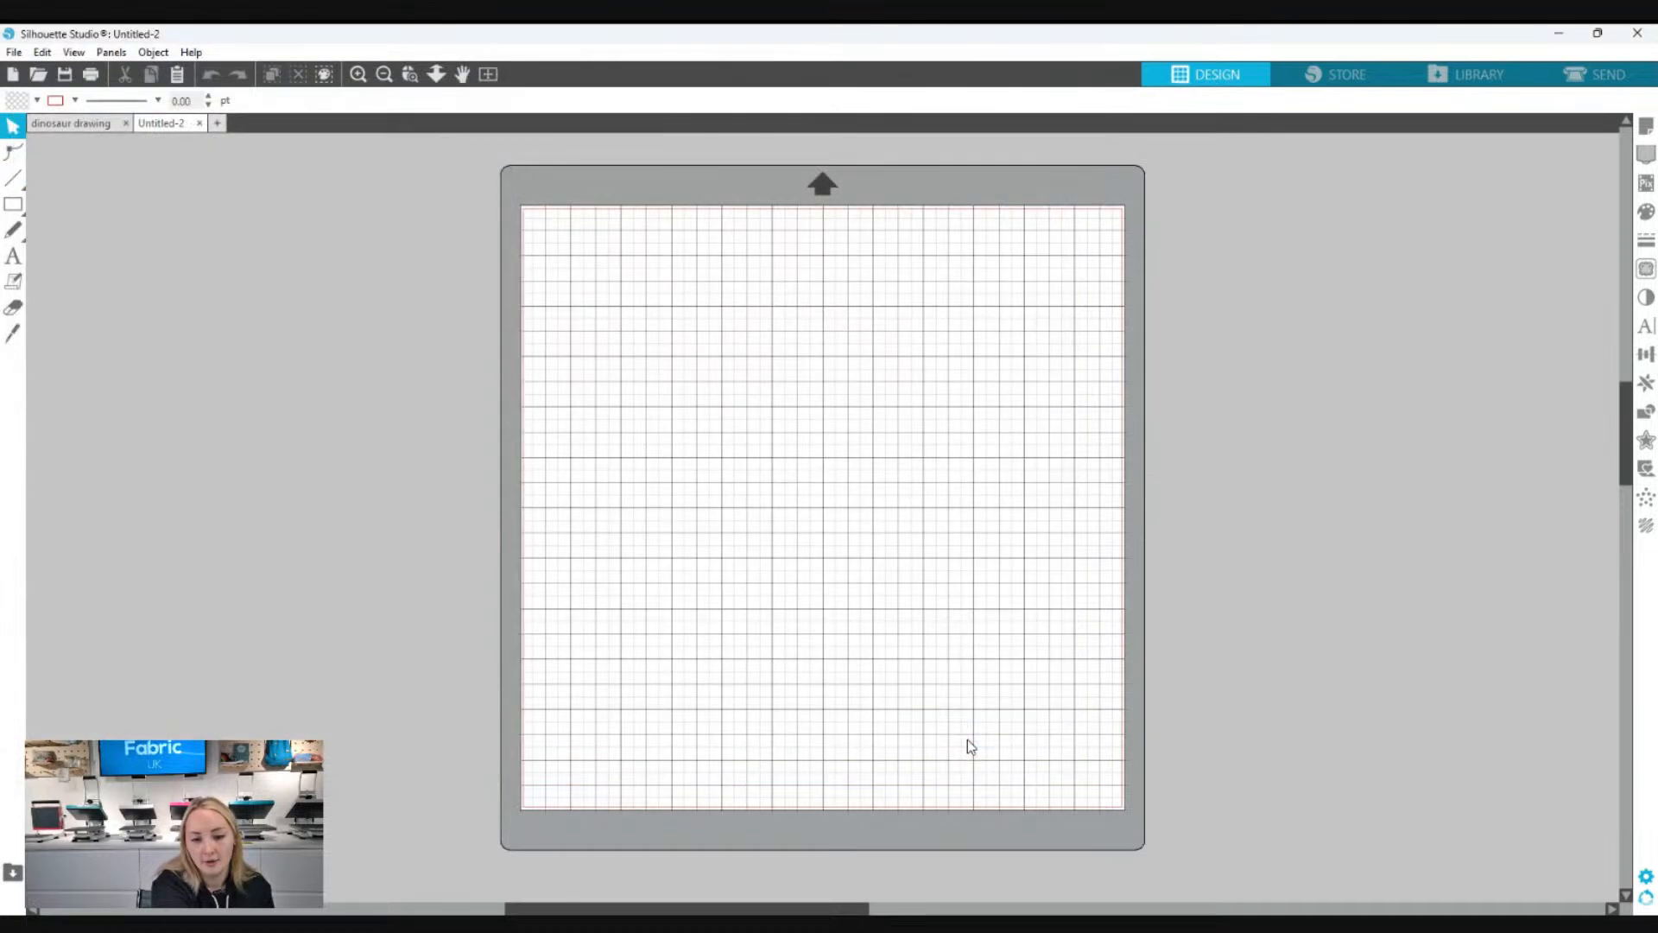
- Enlarge the dinosaur photo proportionally to about 5.36 by 6.72 in
left_click(600, 325)
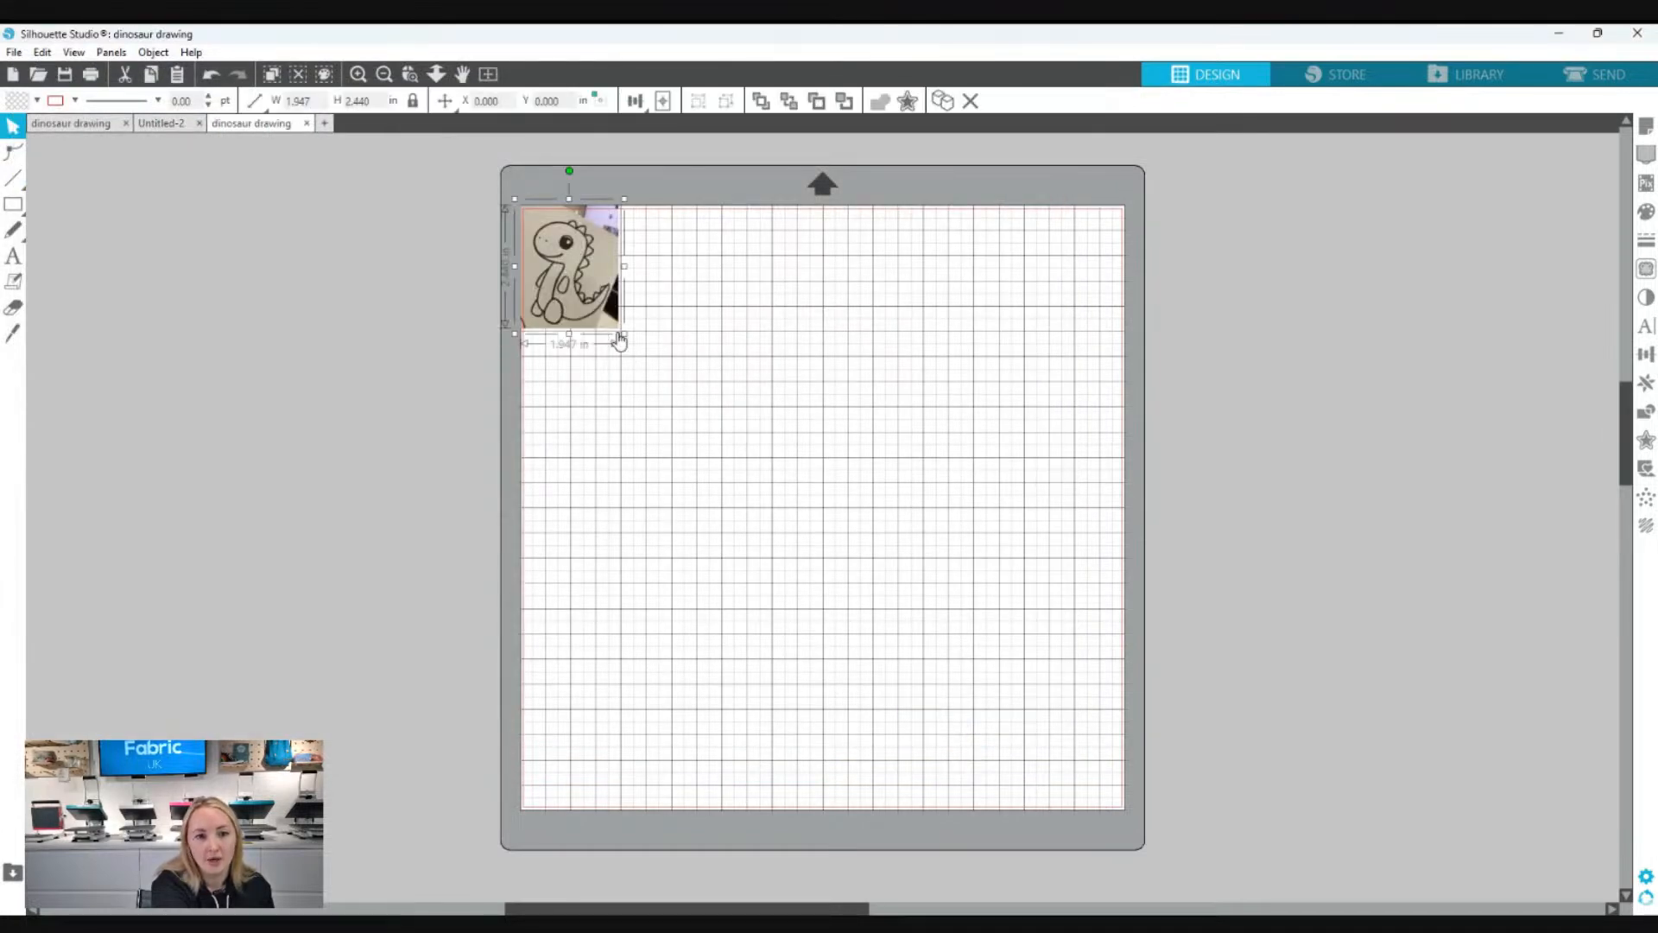
left_click_drag(624, 337, 795, 553)
left_click(880, 601)
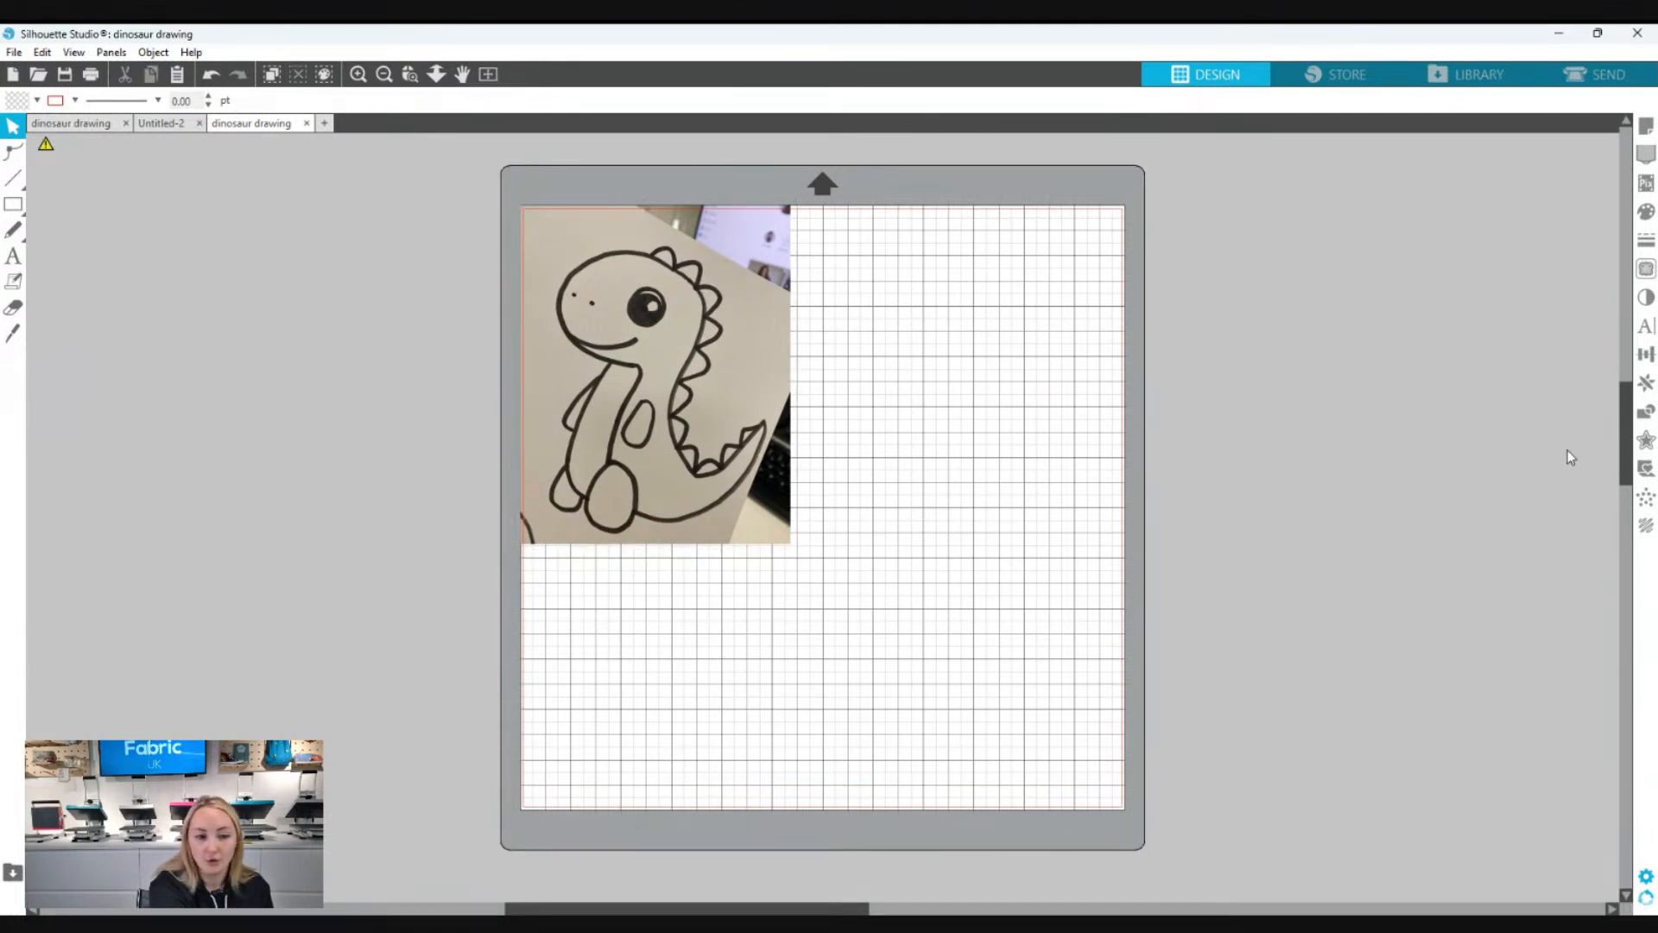
- Open the Trace settings and mark a trace area of about 5.2 by 6.5 in around the whole dinosaur in the photo
left_click(1648, 271)
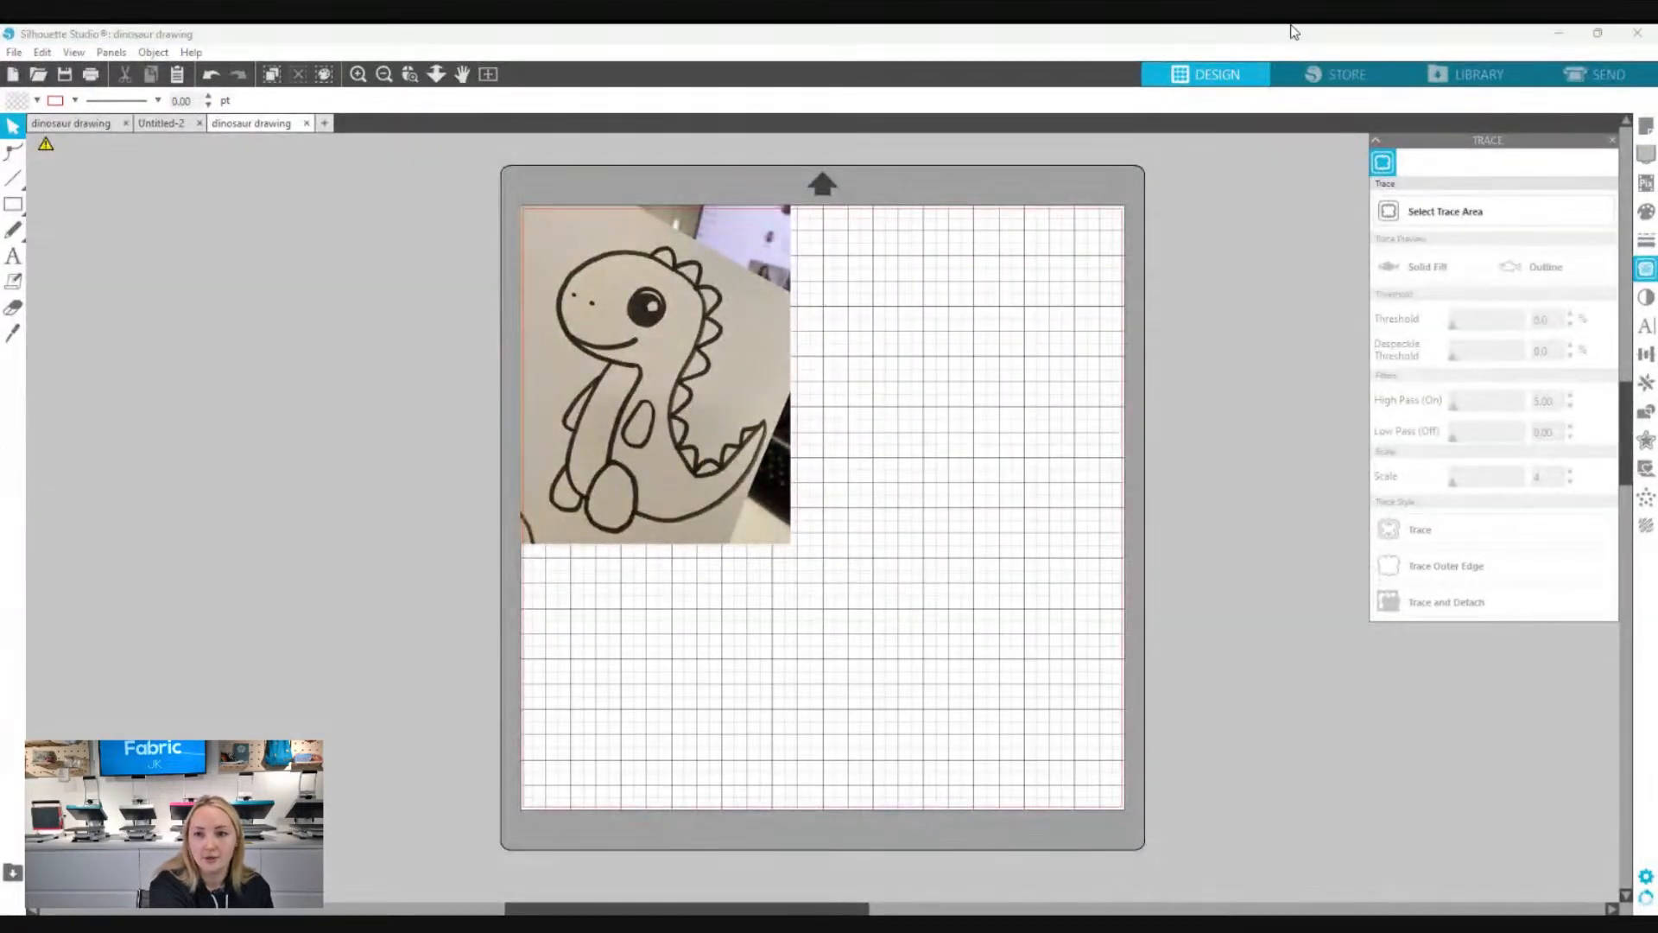
left_click_drag(1465, 148, 976, 253)
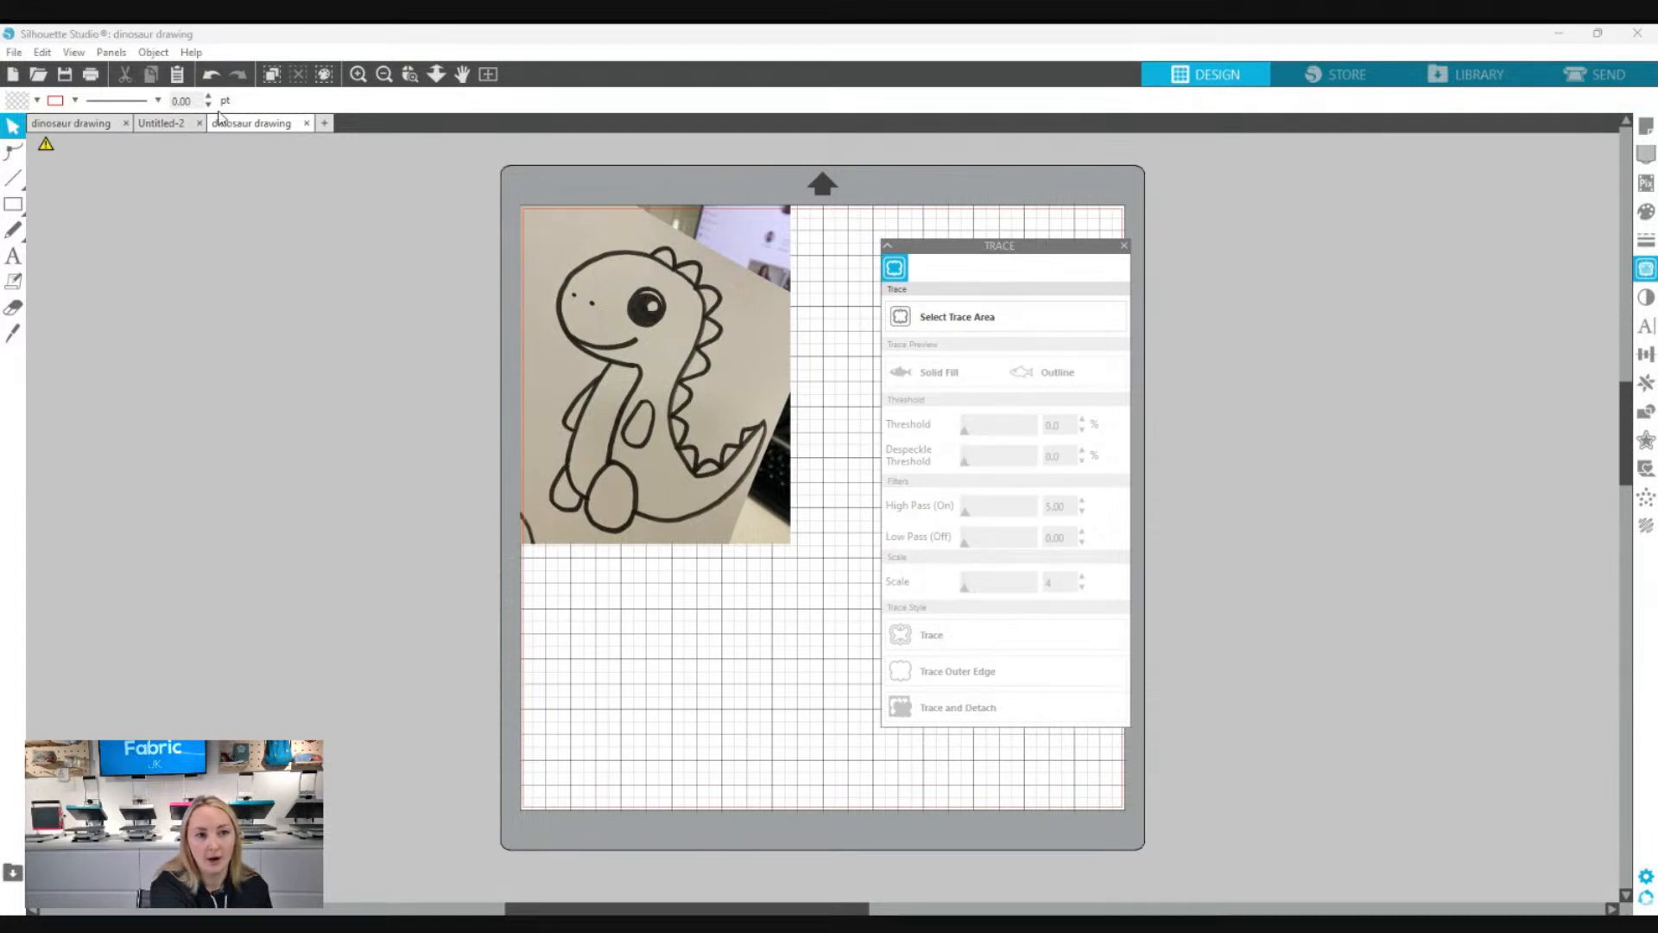
left_click(111, 53)
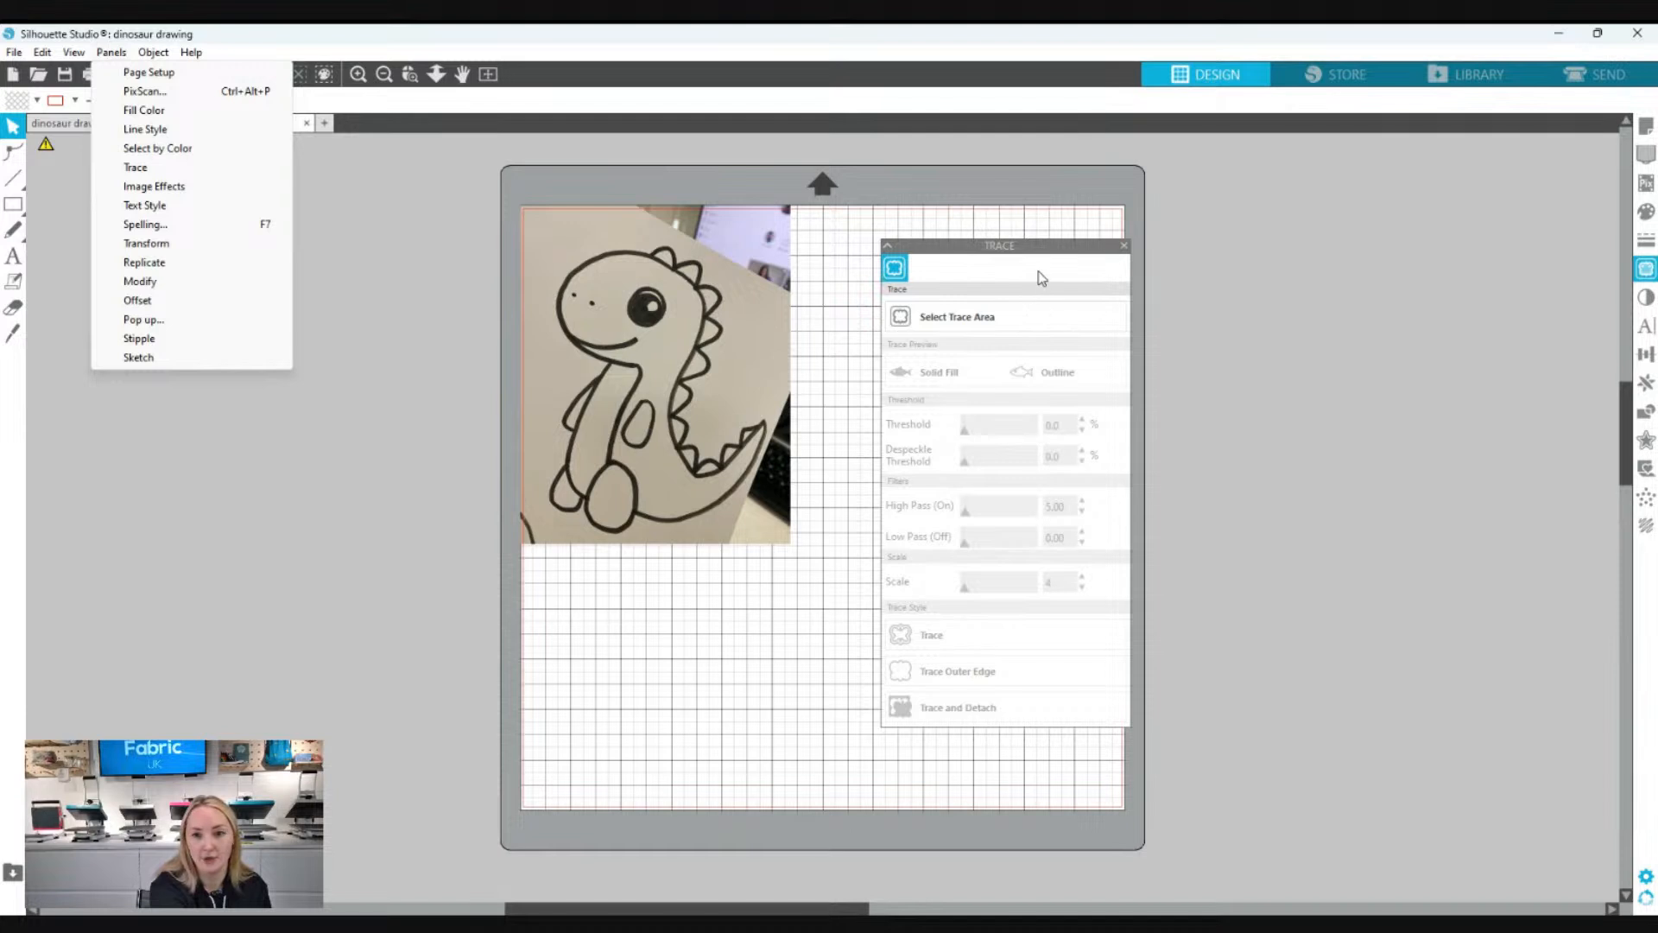
left_click(1041, 250)
mouse_move(1041, 250)
left_mouse_down()
mouse_move(1010, 296)
mouse_move(976, 285)
mouse_move(1081, 270)
mouse_move(1139, 232)
left_mouse_up()
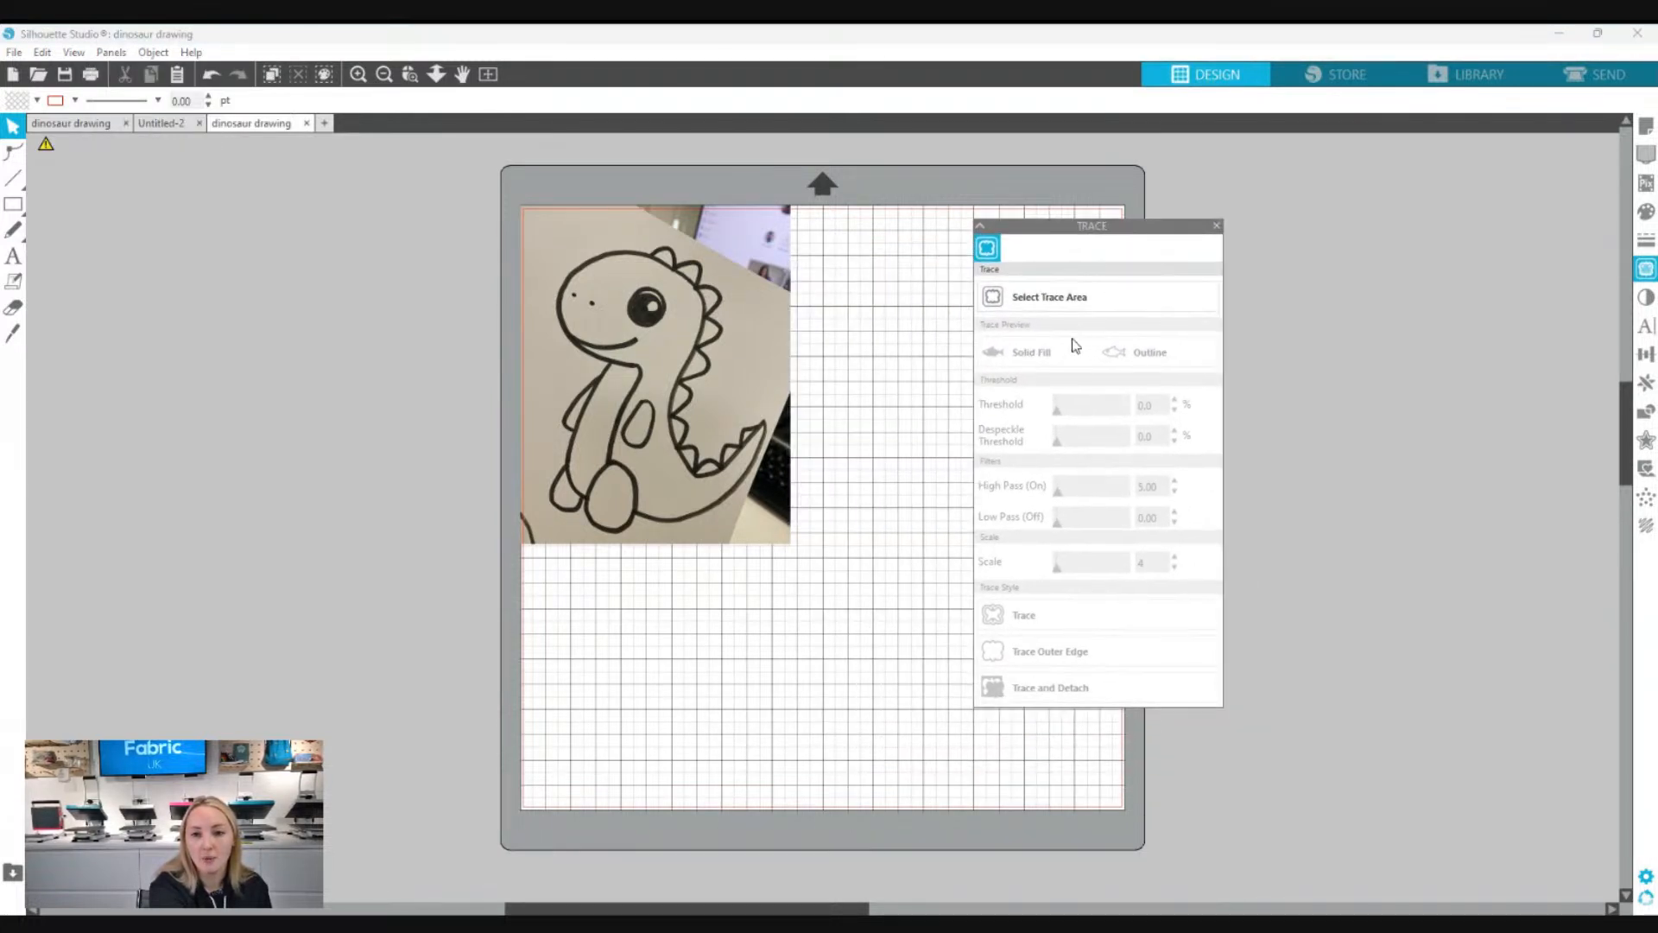
left_click(1046, 307)
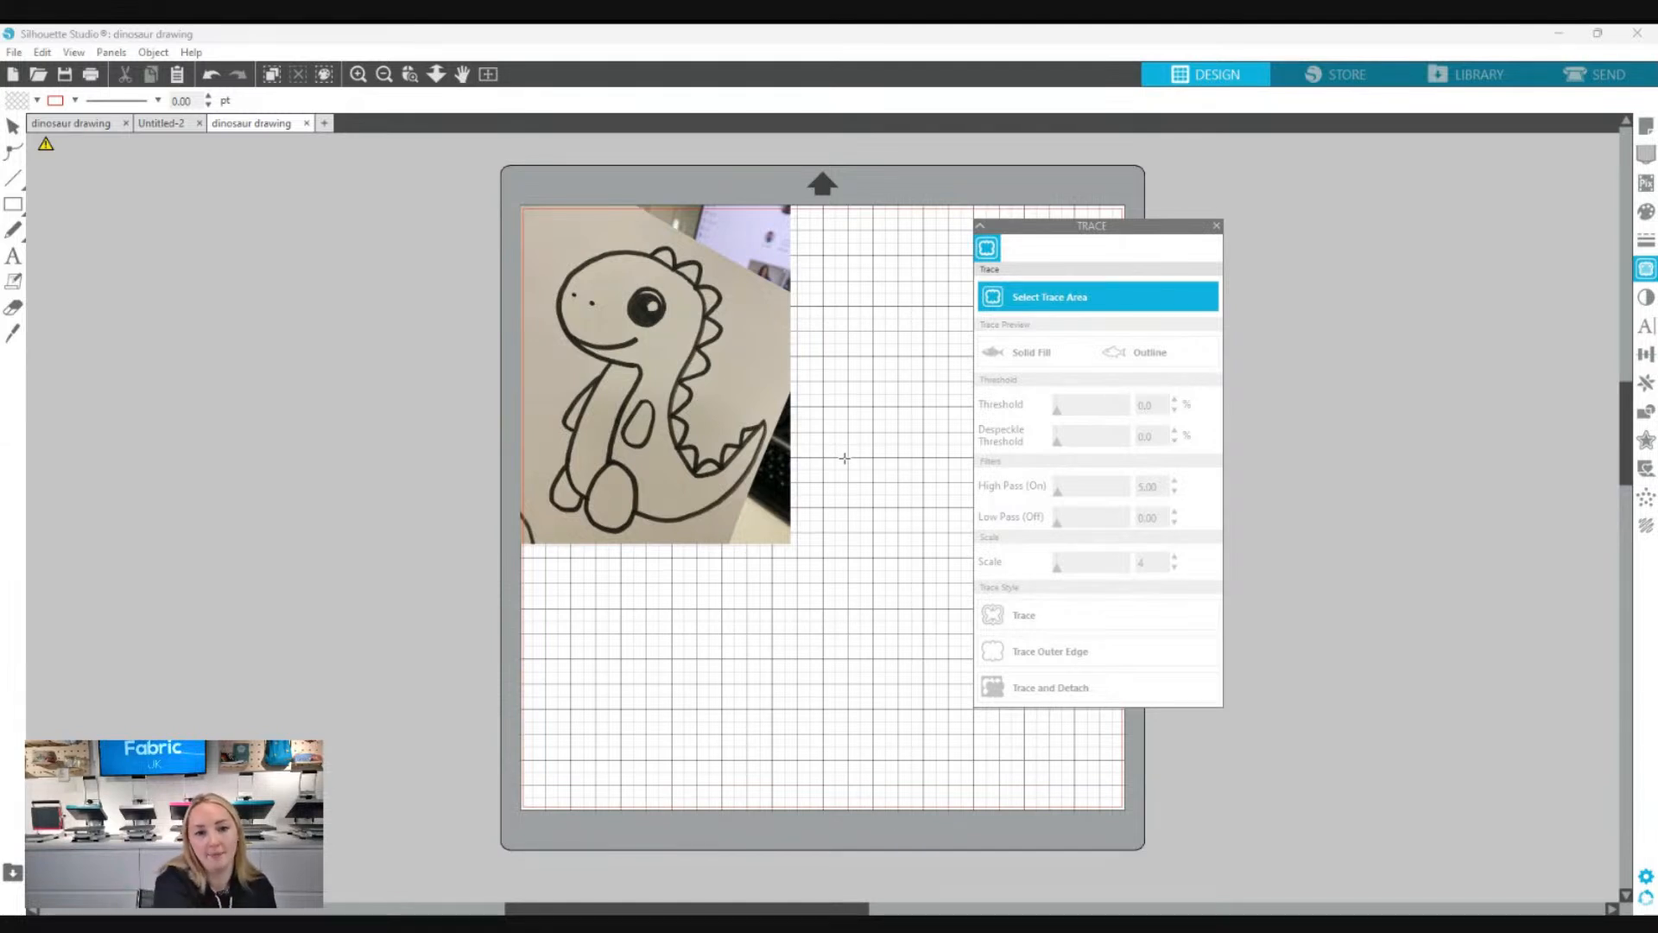
mouse_move(544, 229)
left_mouse_down()
mouse_move(734, 564)
mouse_move(808, 564)
left_mouse_up()
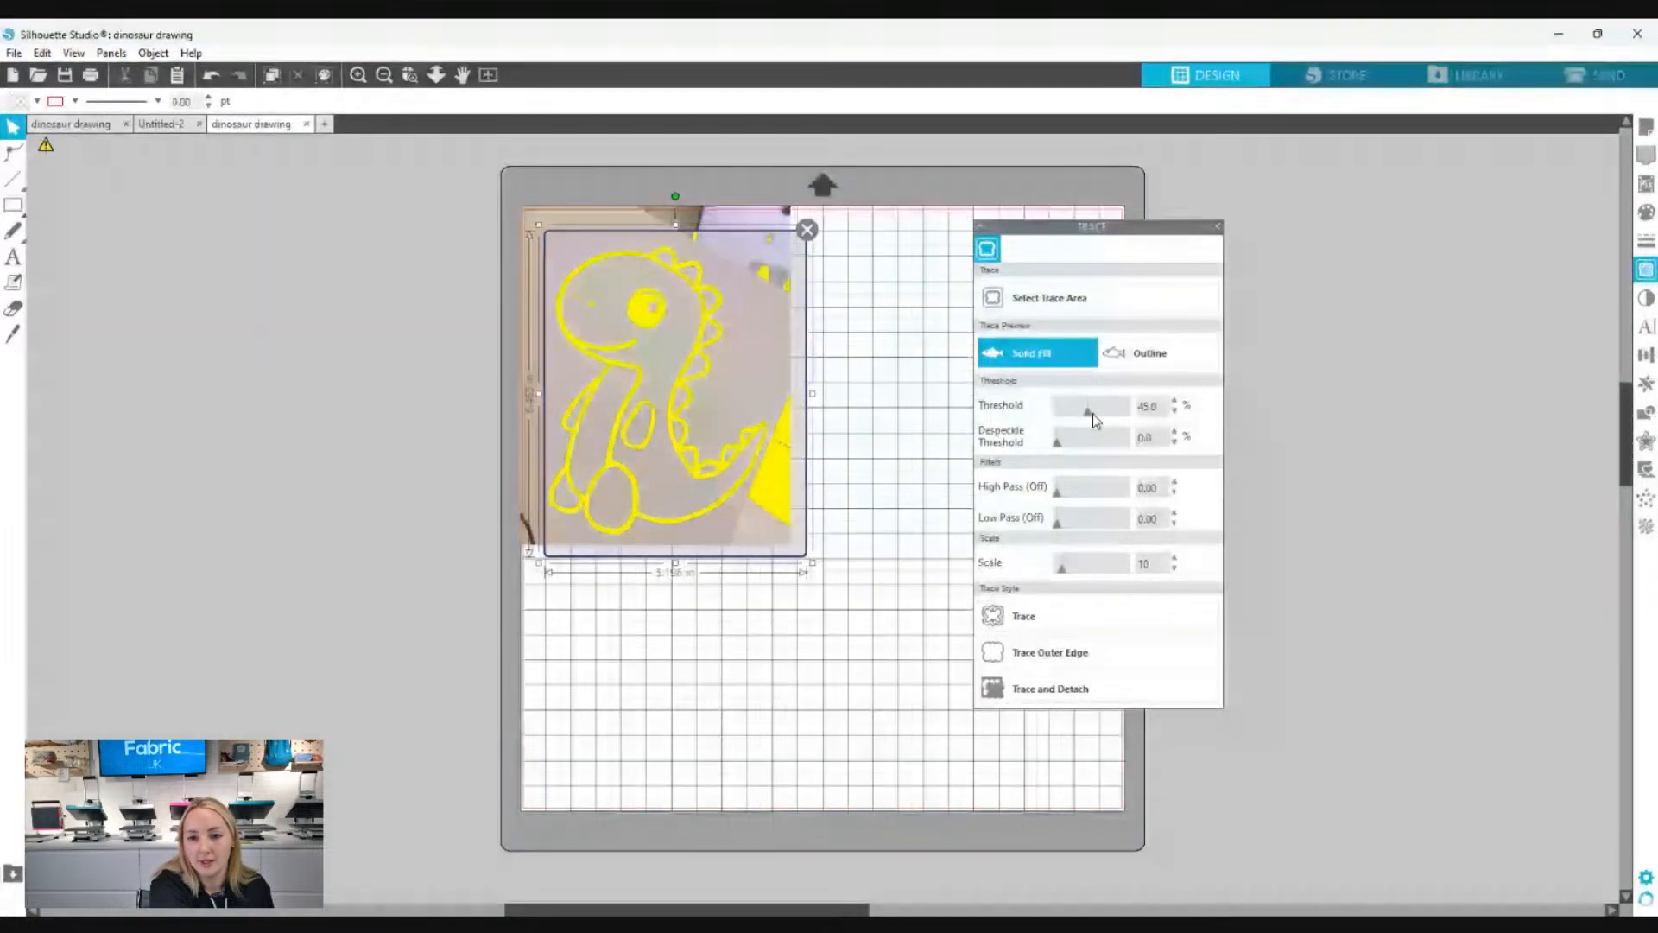
- Set the trace threshold to 48% and trace the selected area with the standard Trace style
mouse_move(1088, 410)
left_mouse_down()
mouse_move(1117, 422)
mouse_move(1093, 423)
left_mouse_up()
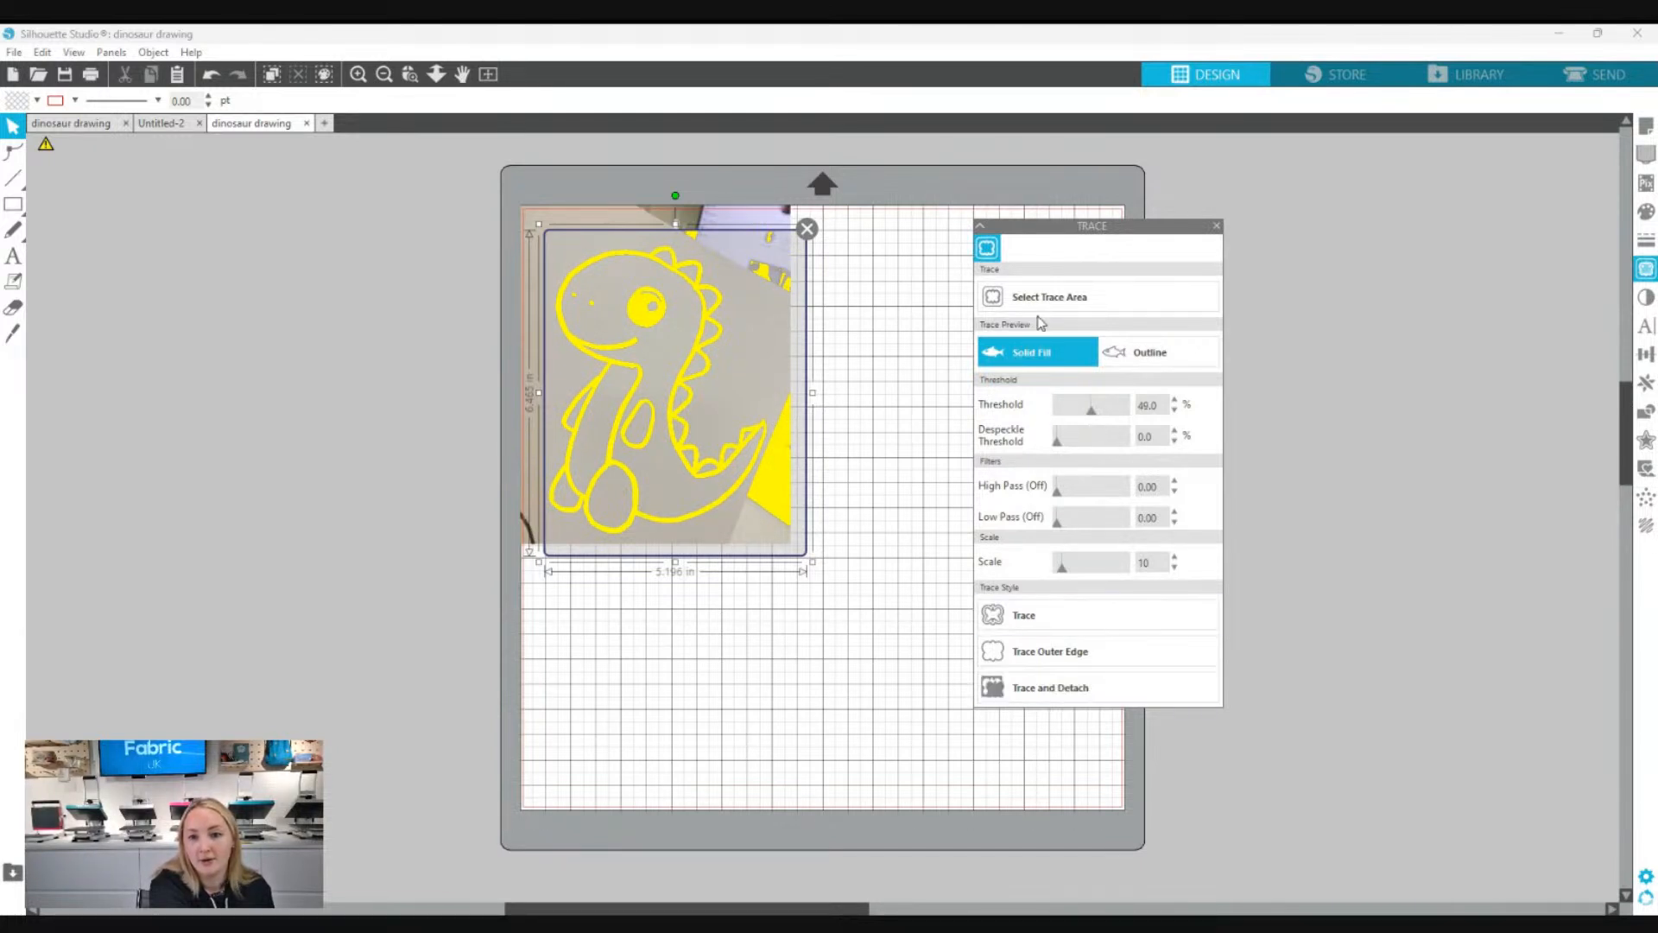
left_click(1151, 354)
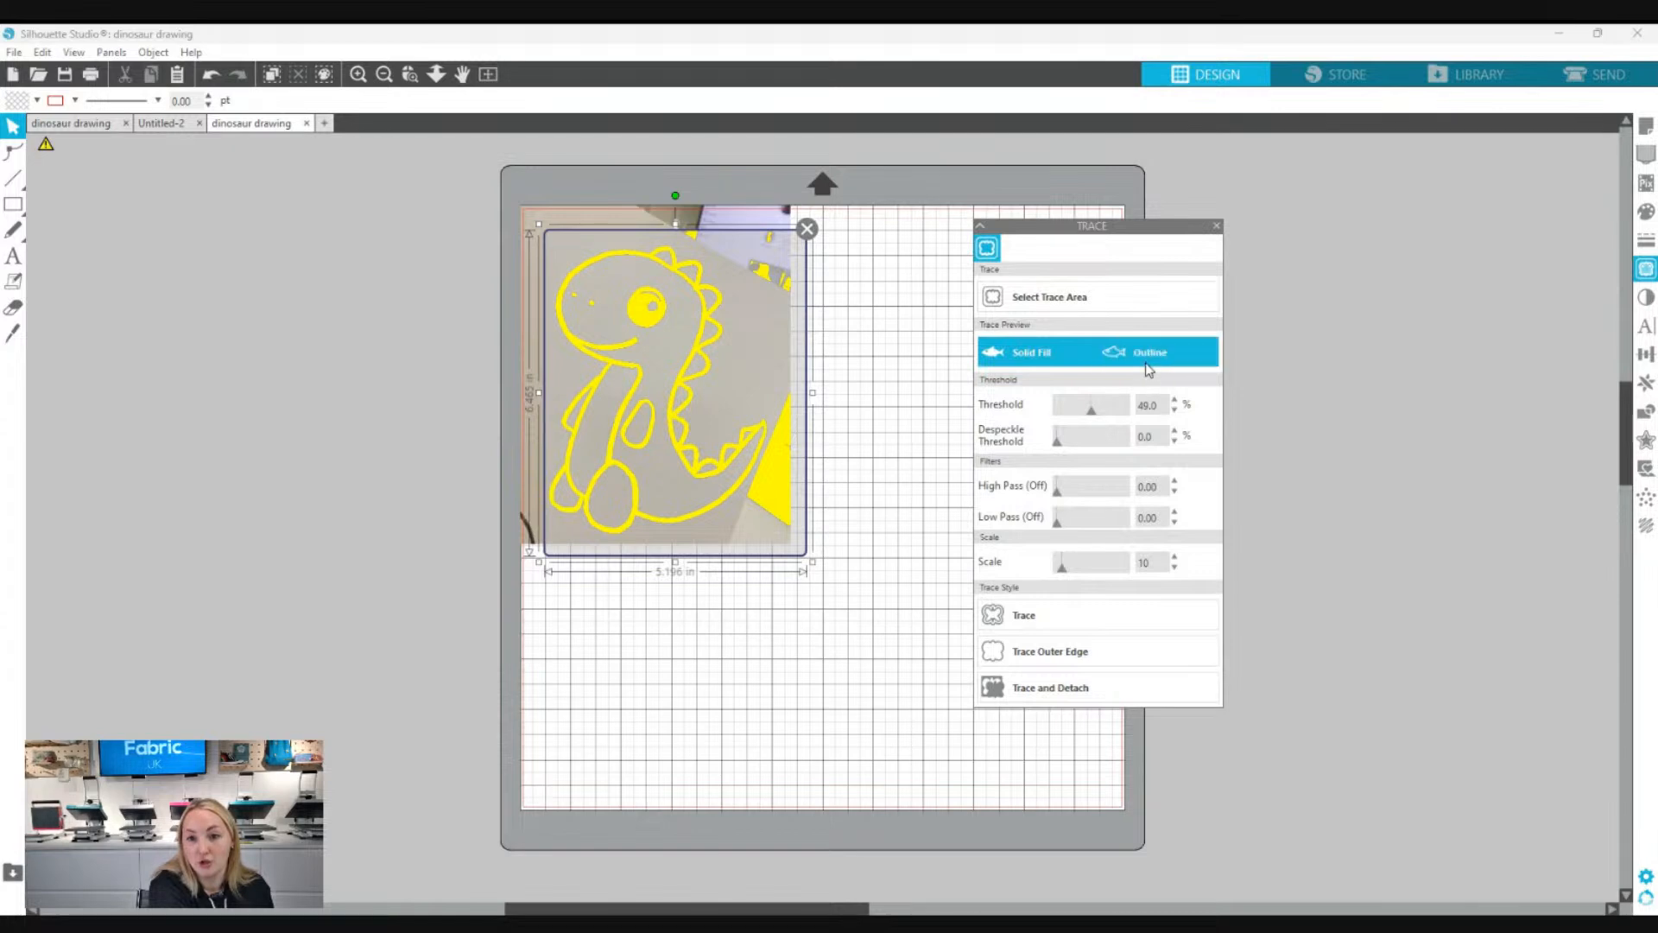
left_click(1035, 628)
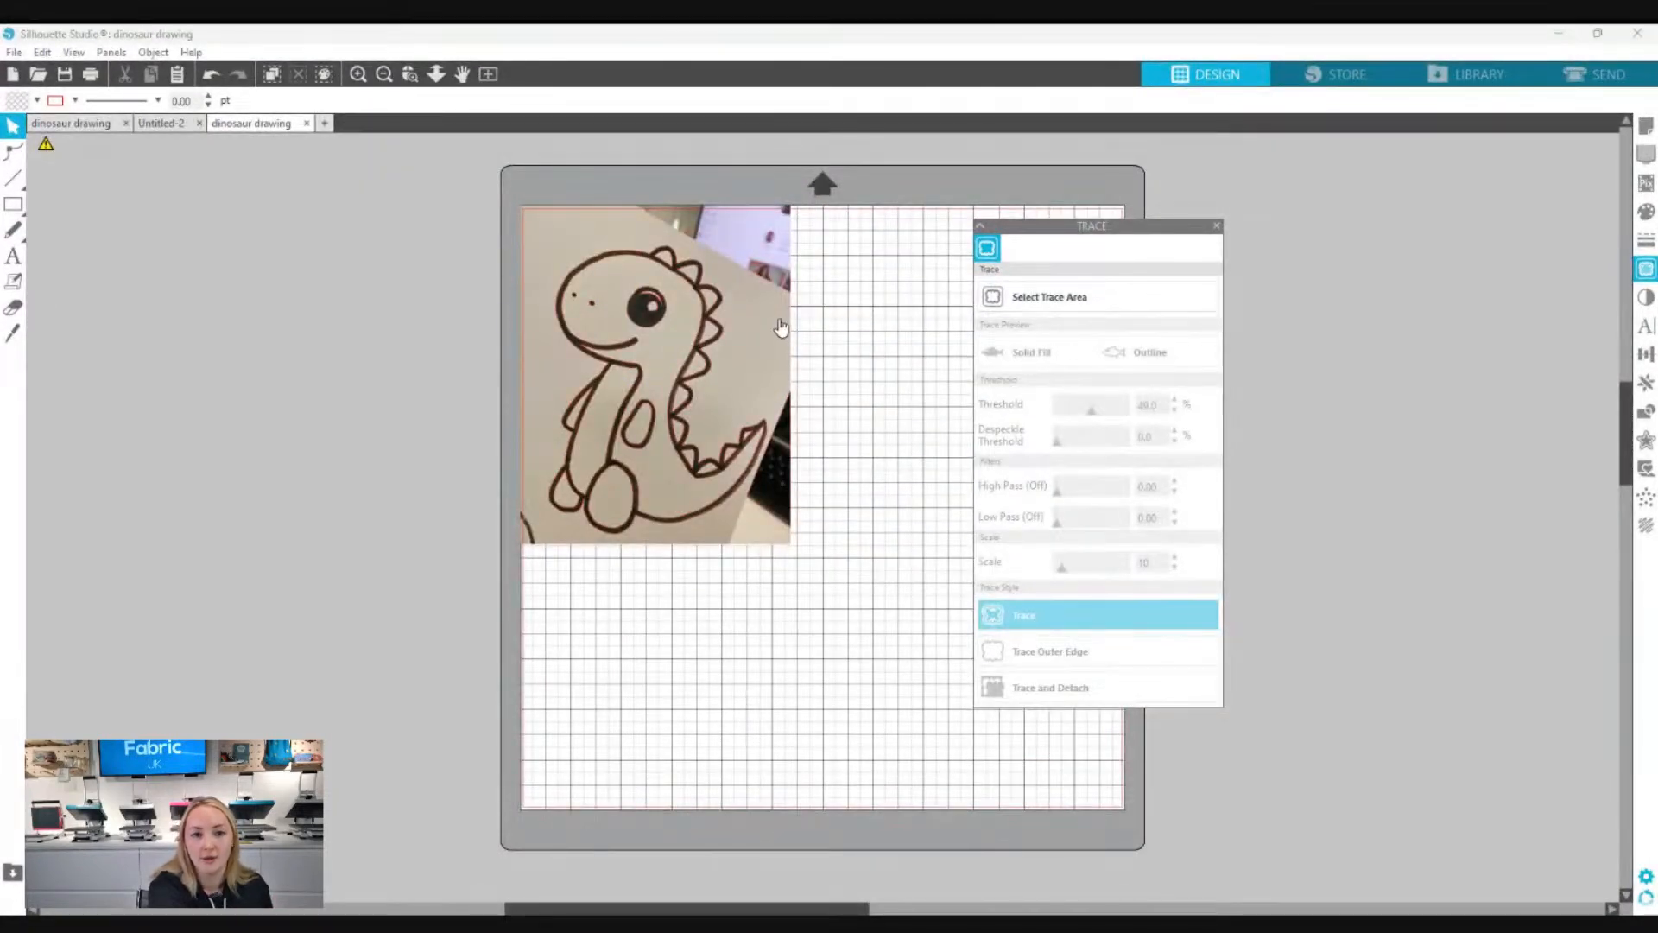
- Move the photo off the traced lines and look at the finished dinosaur in the first open document before returning
mouse_move(780, 326)
left_mouse_down()
mouse_move(922, 464)
mouse_move(1141, 623)
mouse_move(1123, 550)
left_mouse_up()
left_click(788, 720)
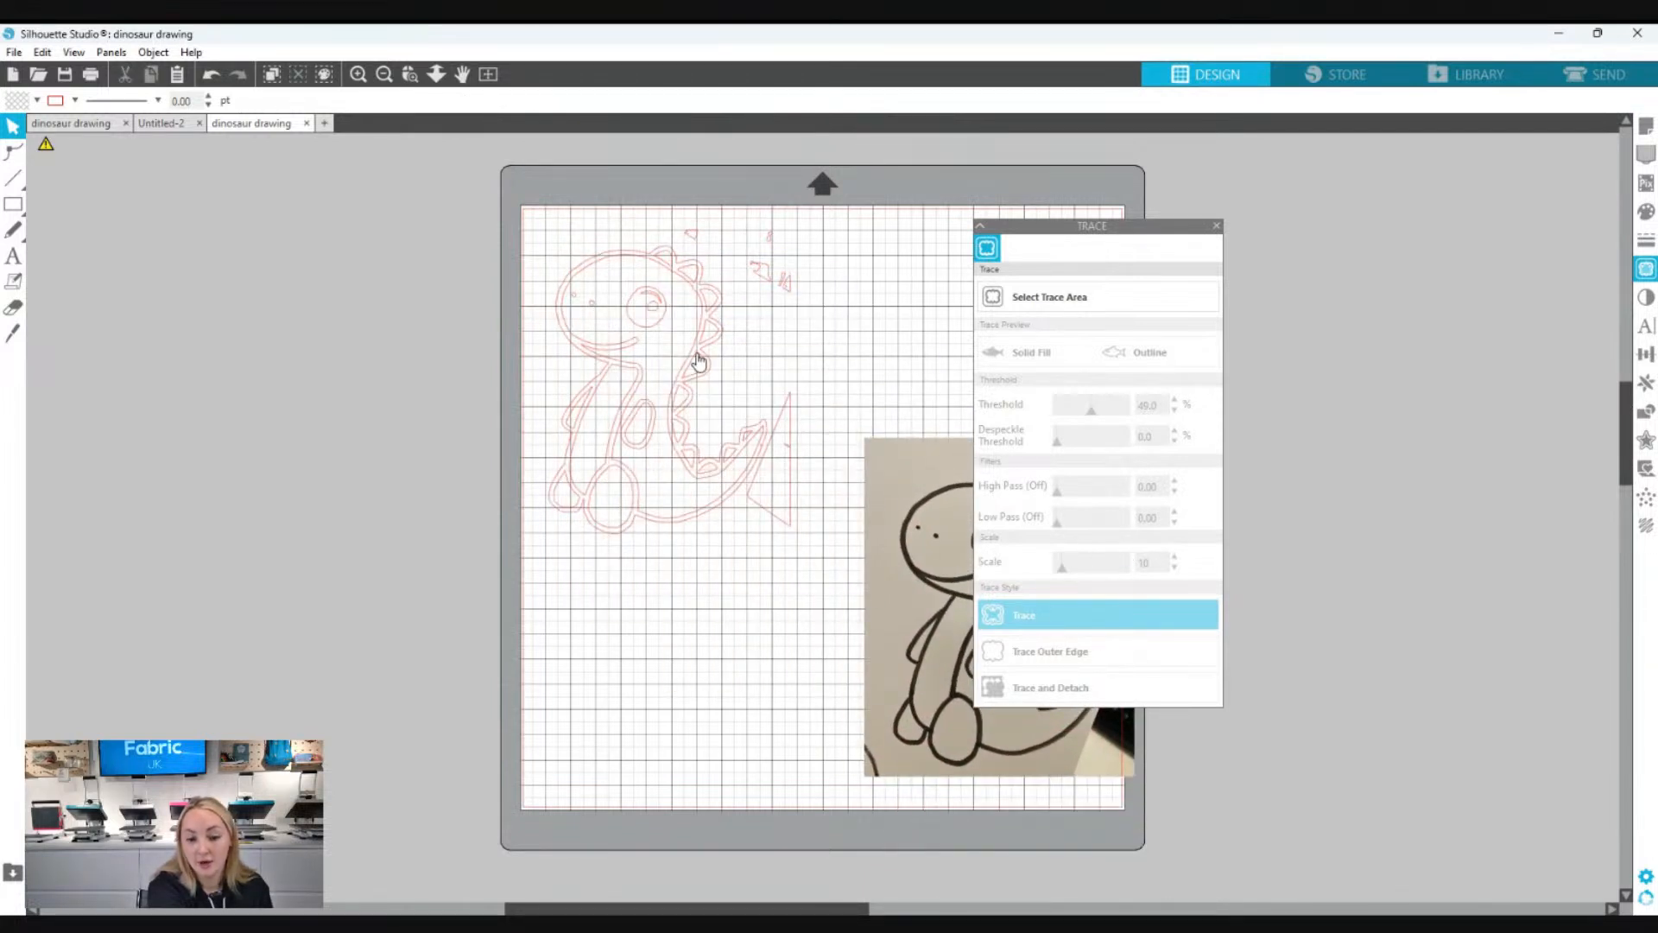
left_click(83, 124)
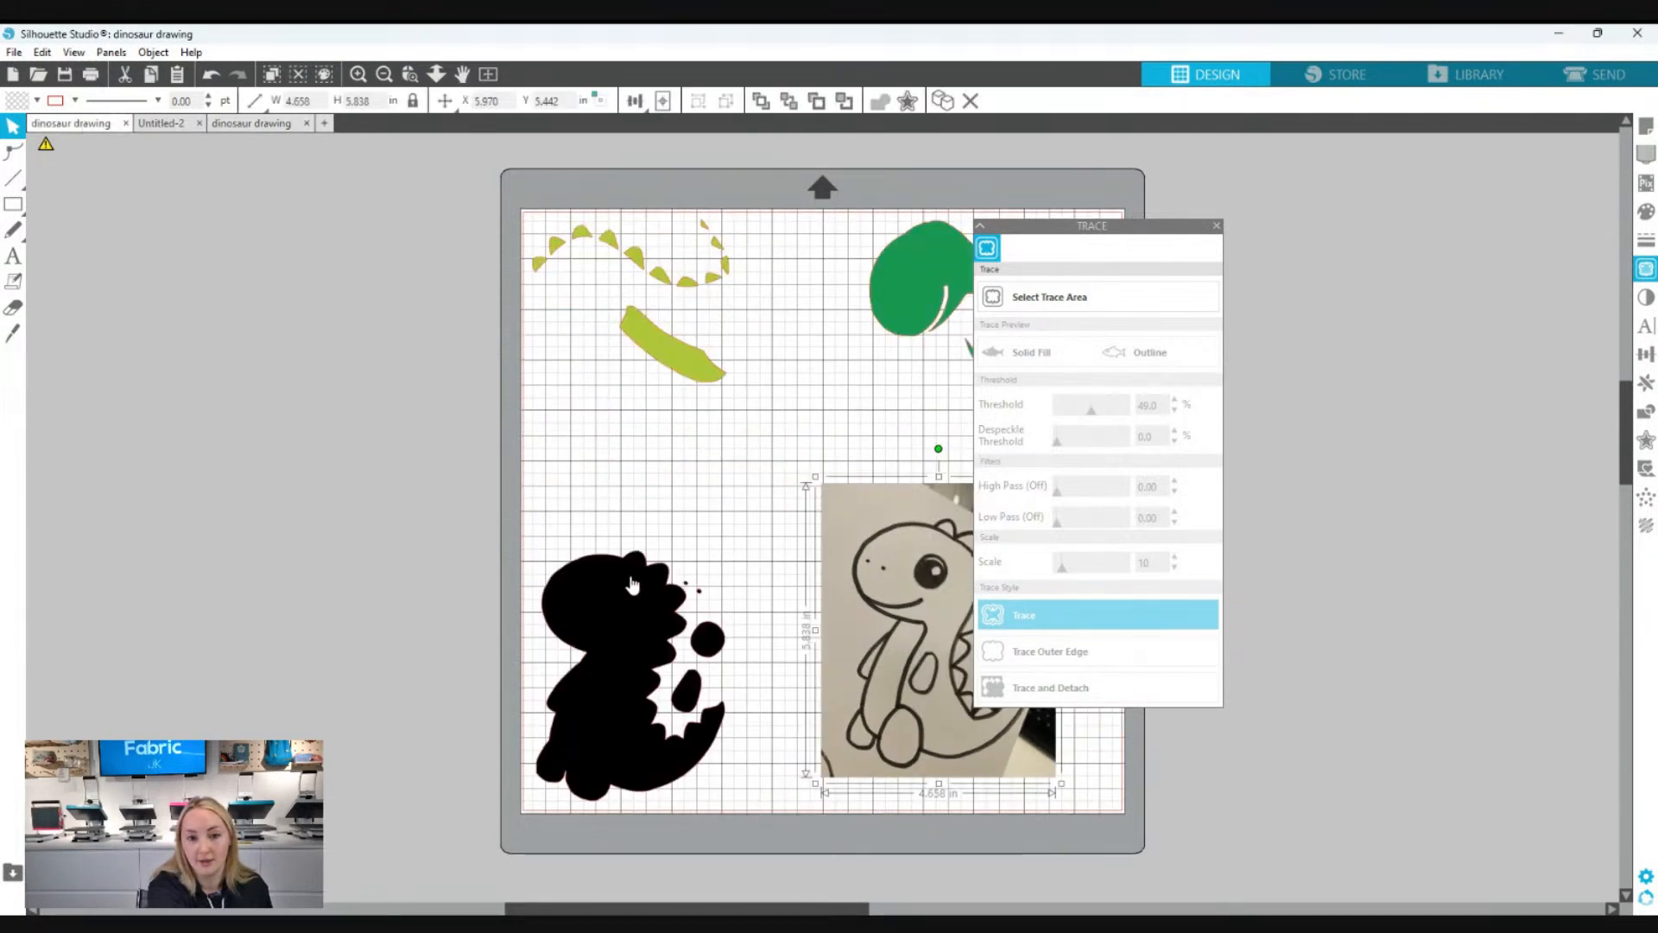
left_click(277, 127)
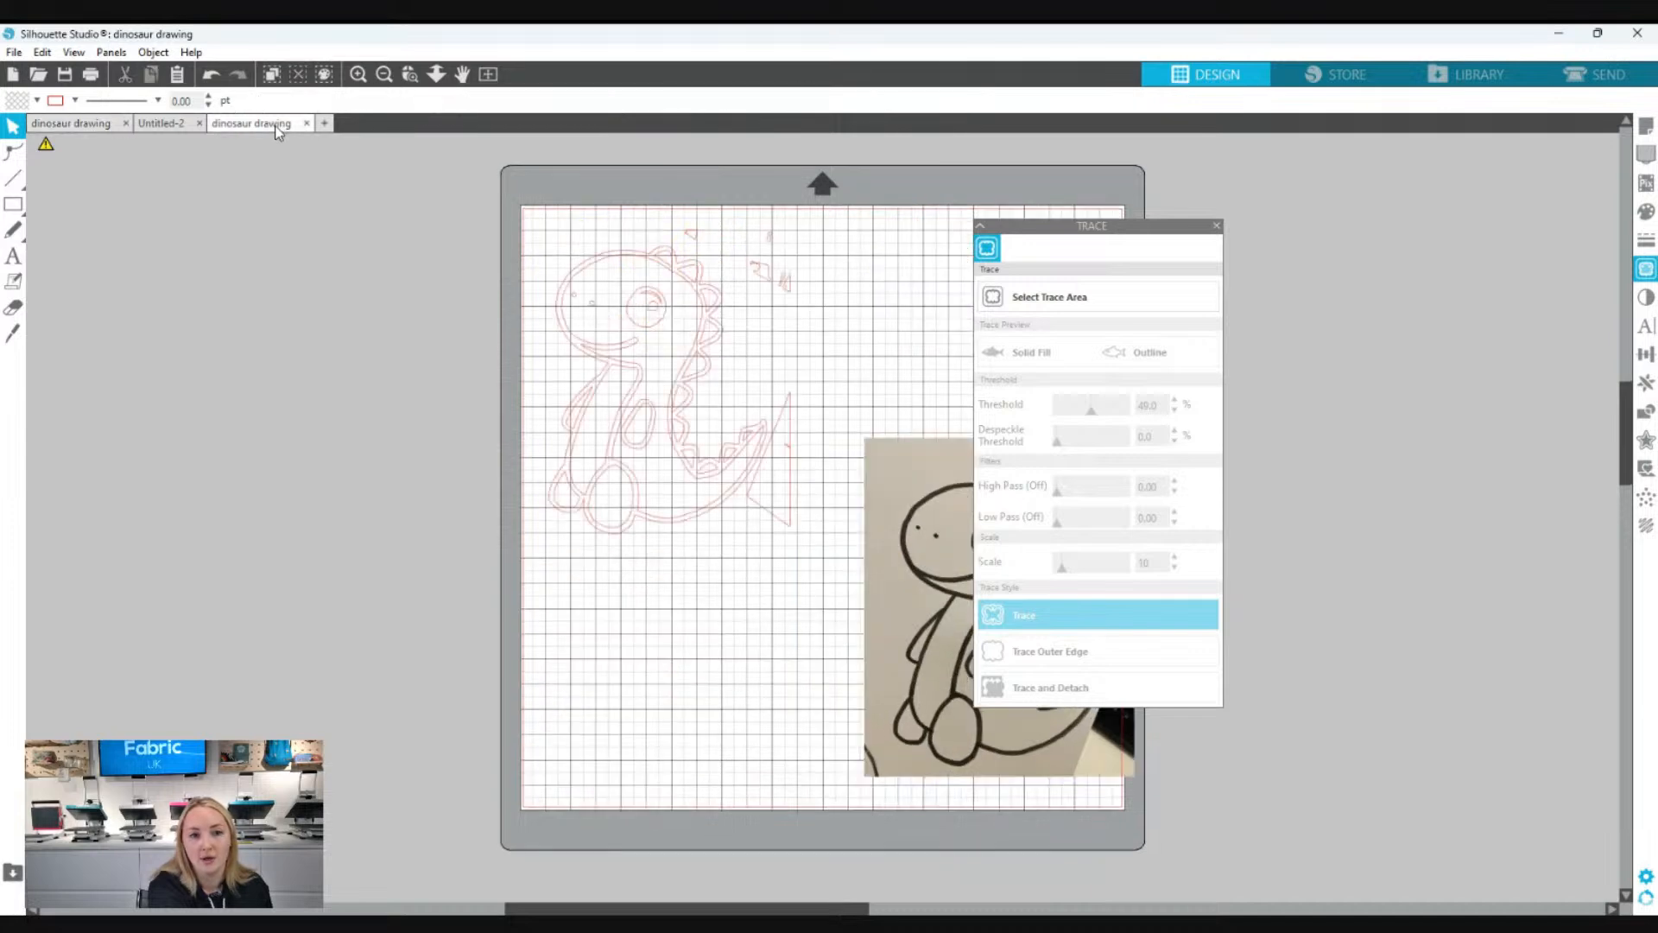
- Close the Trace settings and delete the original dinosaur photo
left_click(1216, 225)
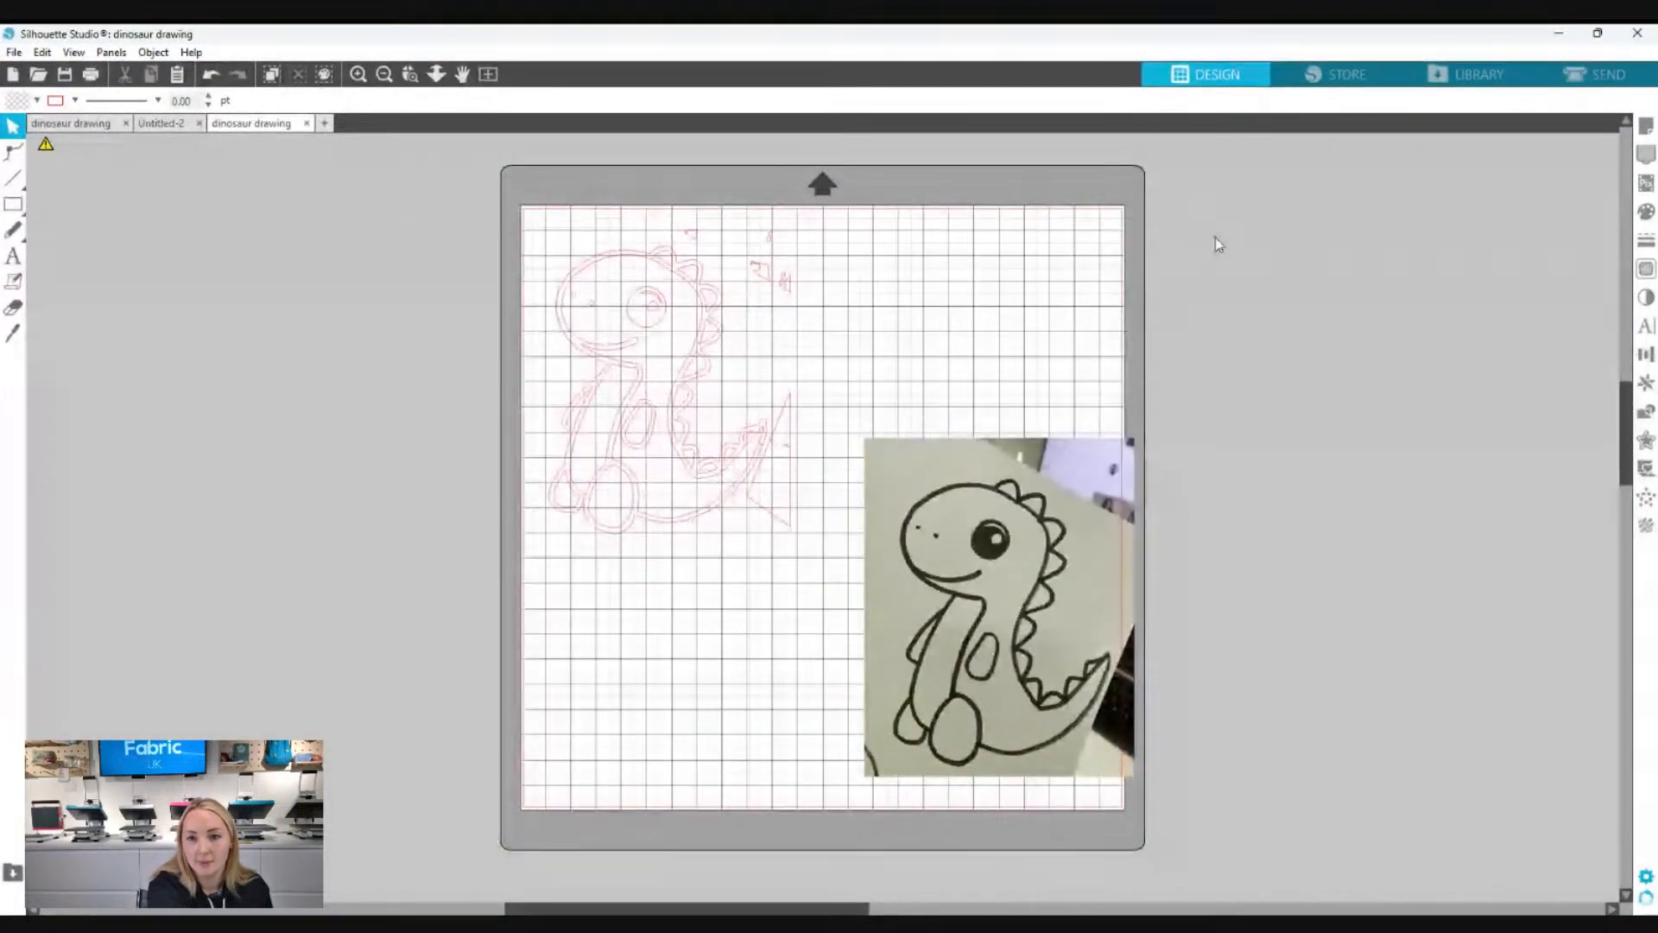
left_click(1016, 536)
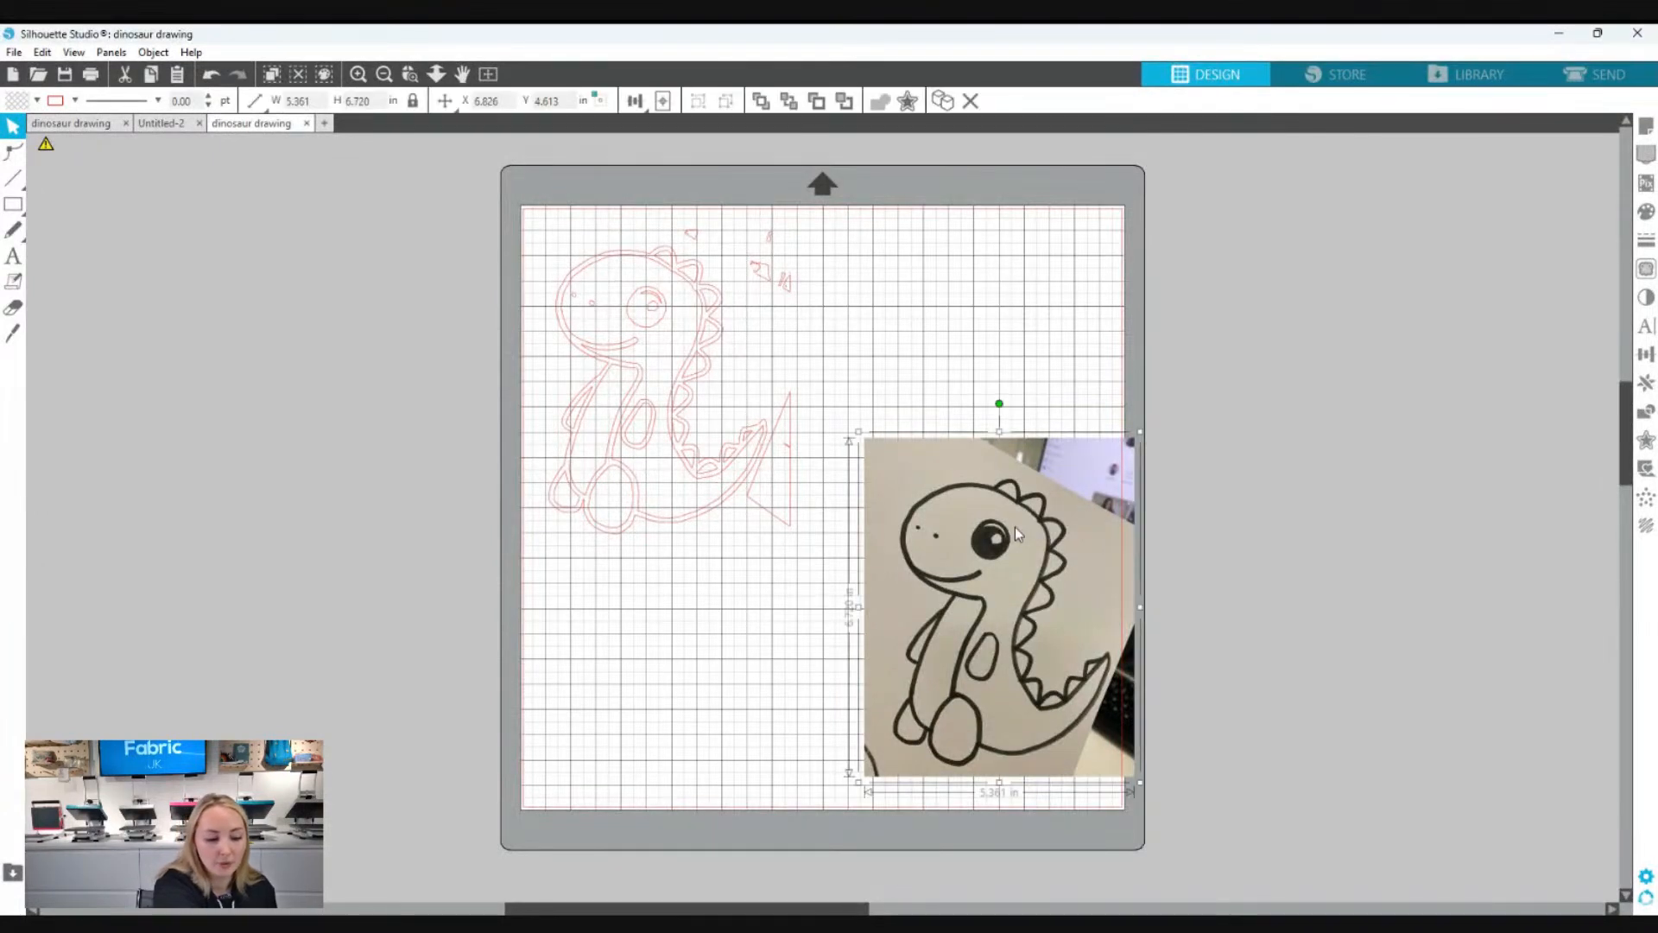
key("Delete")
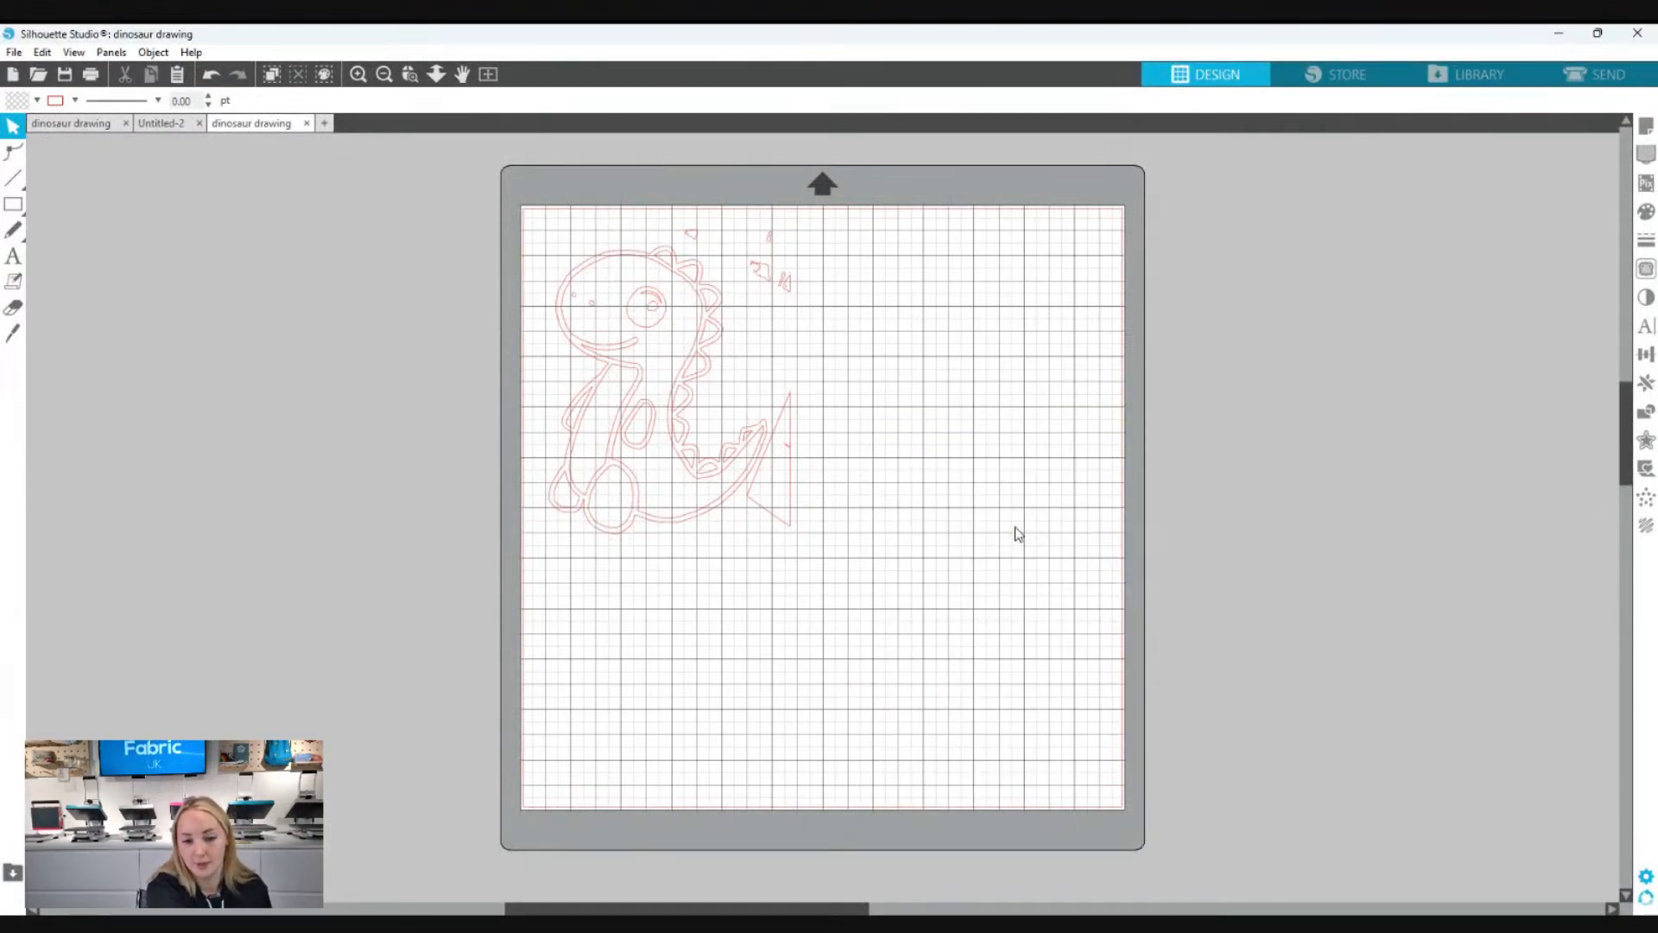
- Enlarge the traced dinosaur artwork proportionally to about 7.4 by 9.3 in
mouse_move(857, 565)
left_mouse_down()
mouse_move(603, 282)
mouse_move(508, 223)
left_mouse_up()
mouse_move(796, 540)
left_mouse_down()
mouse_move(892, 679)
mouse_move(929, 704)
left_mouse_up()
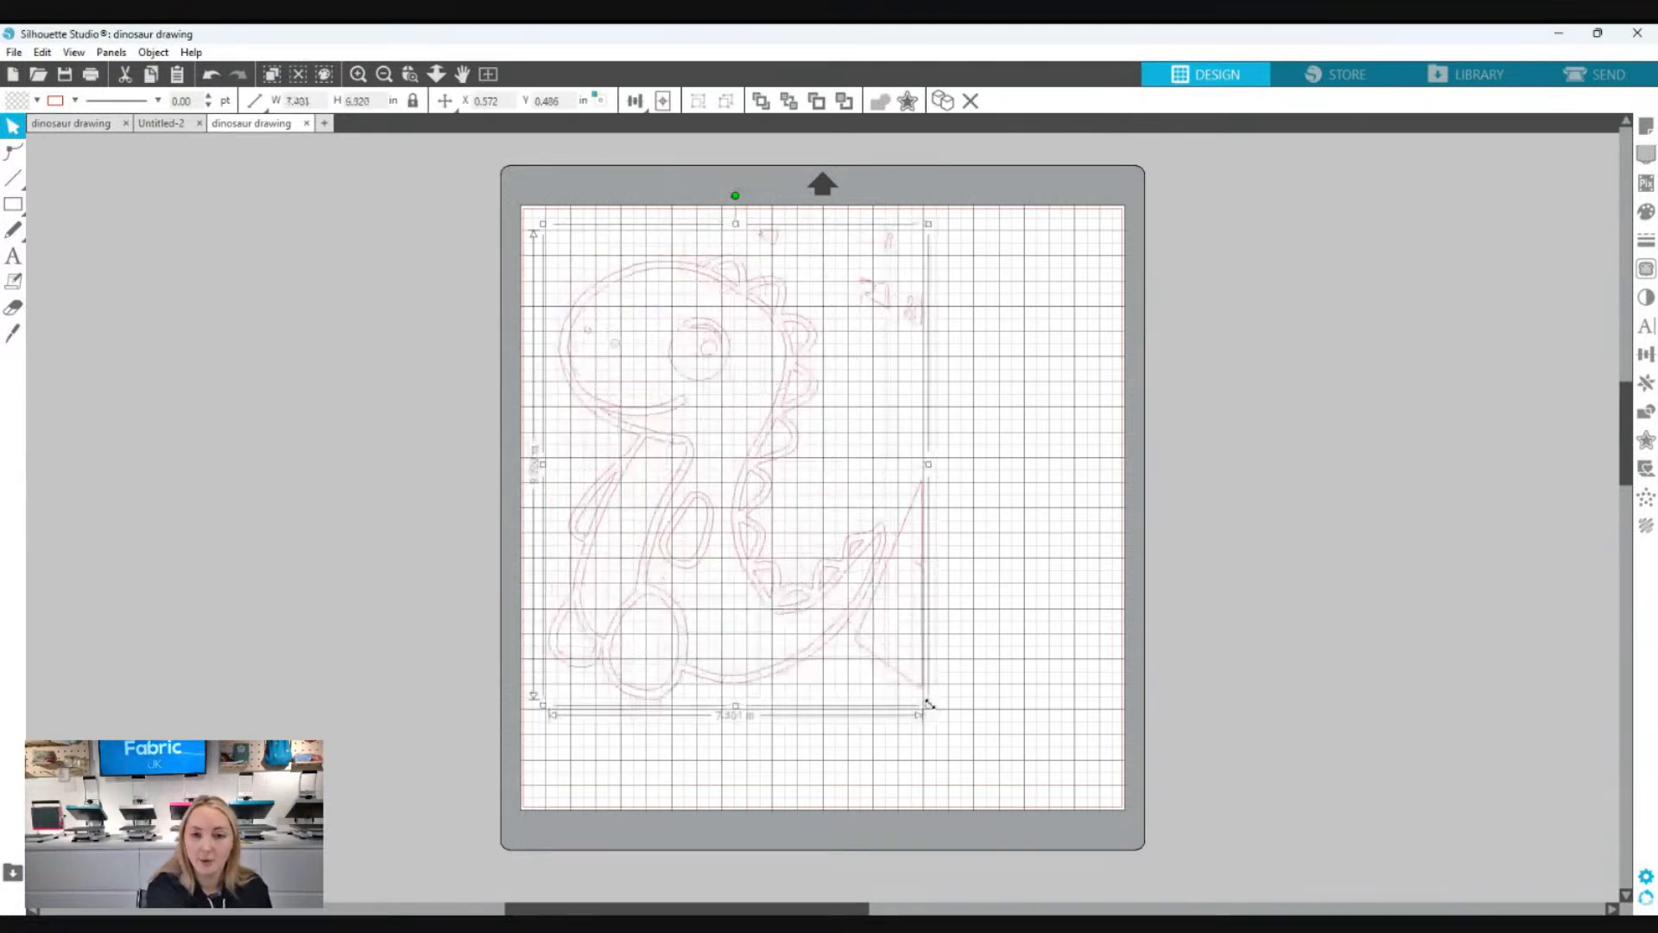
left_click(1058, 527)
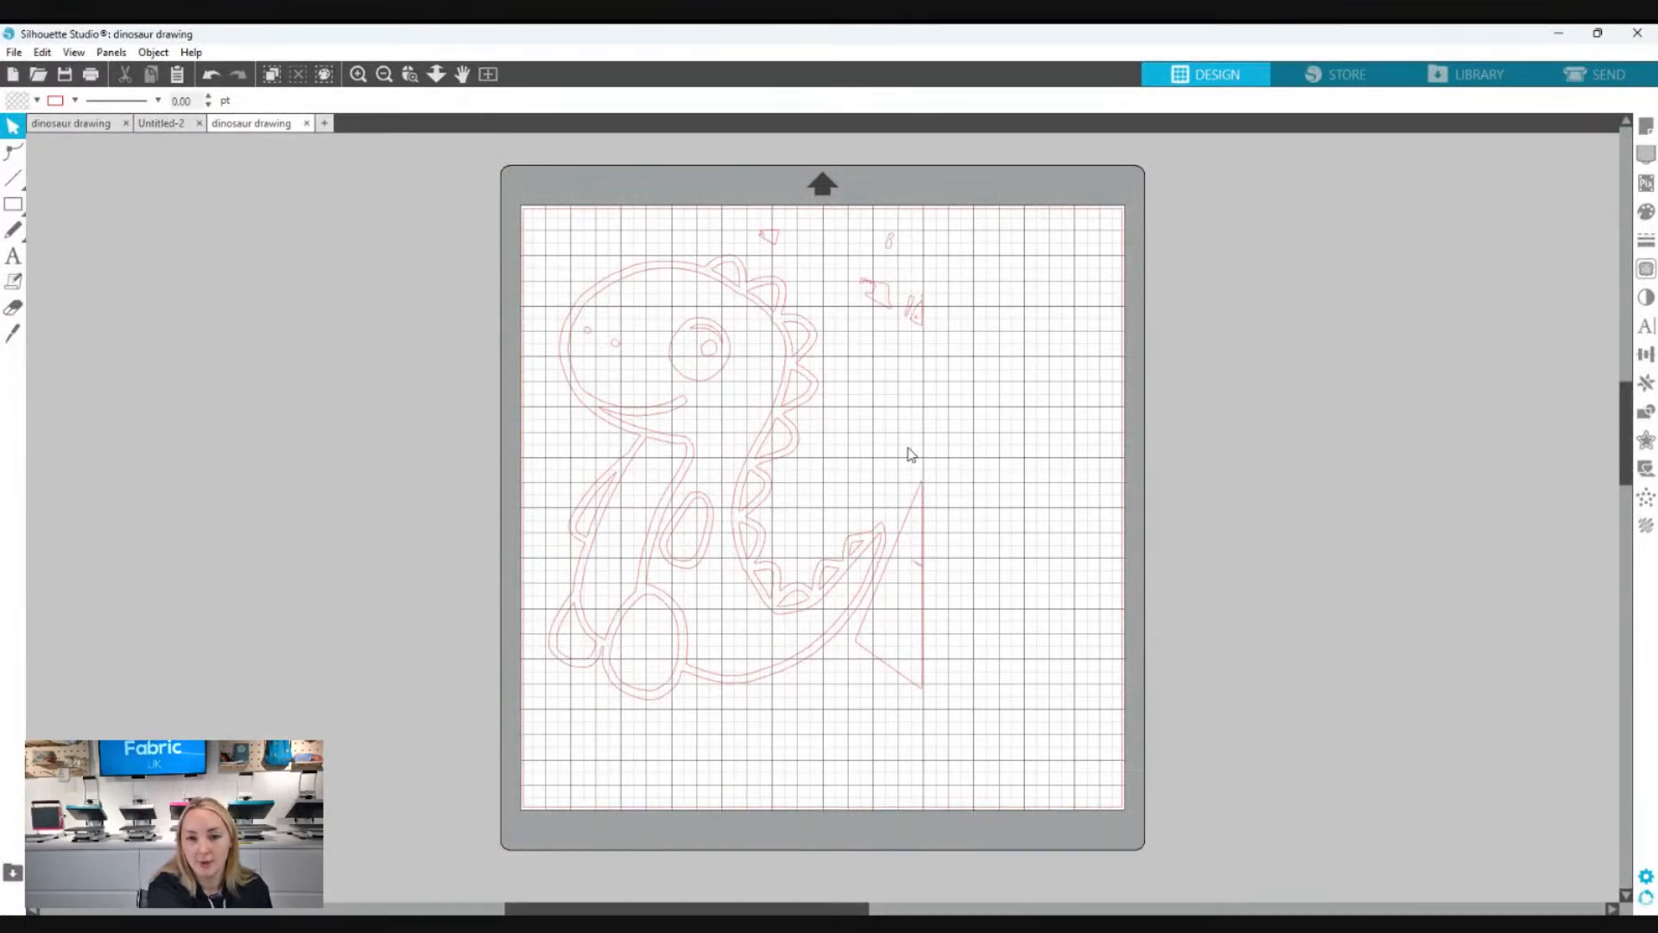
- Release the compound path of the traced dinosaur to split it into separate pieces
left_click(780, 418)
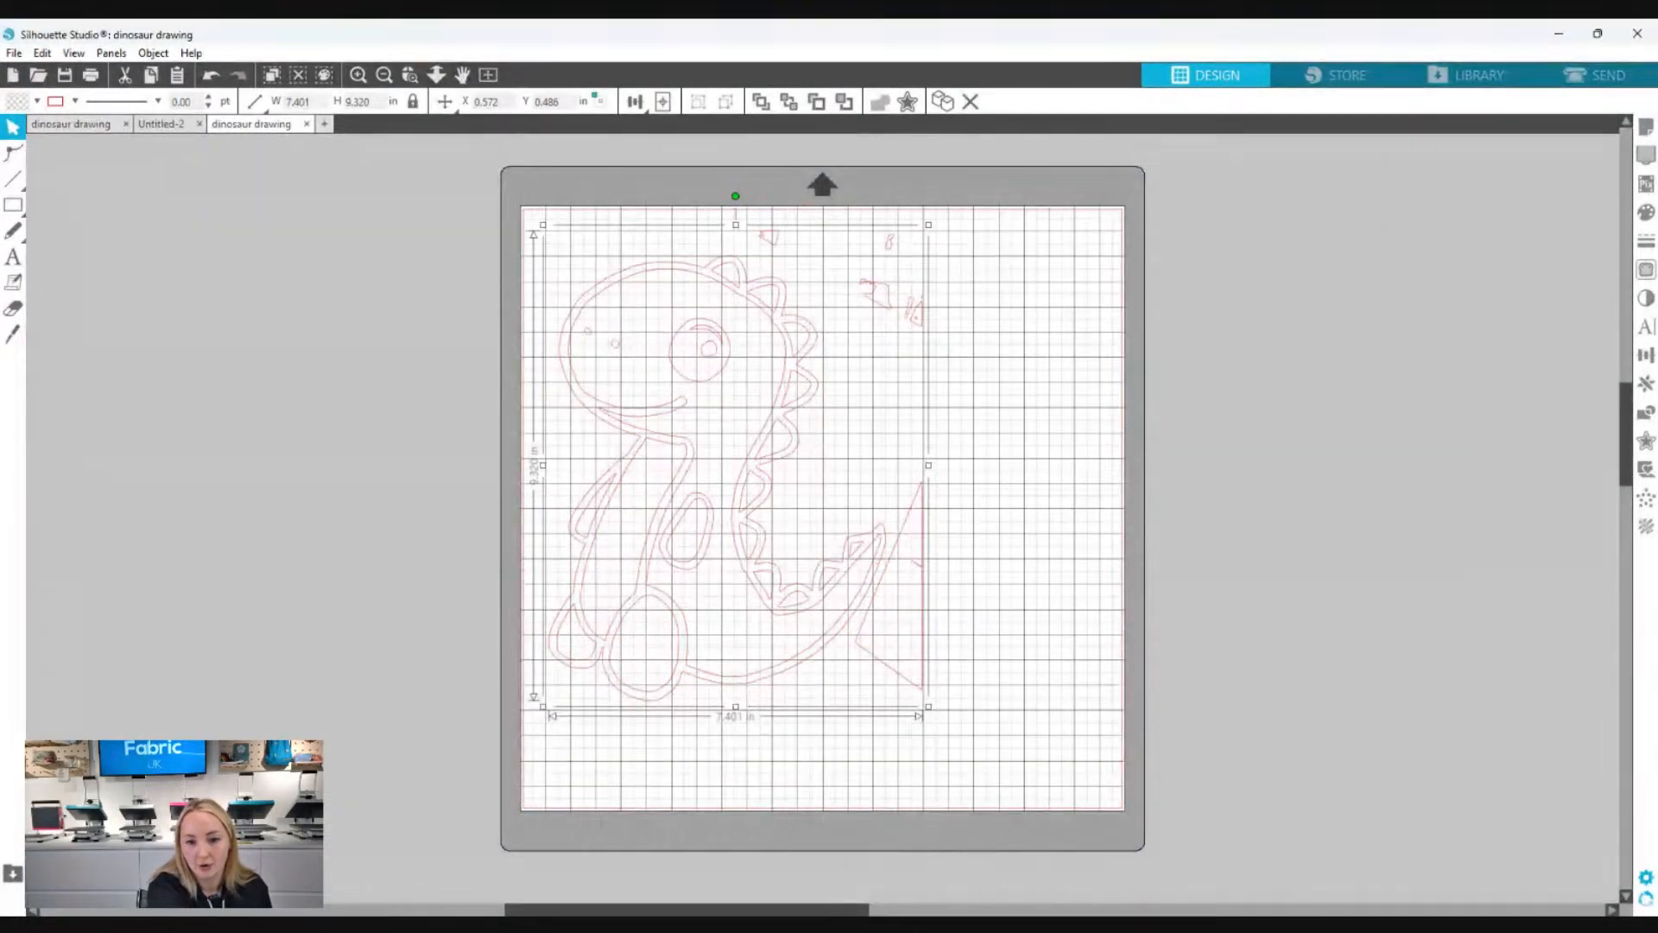
left_click(898, 743)
left_click(1068, 584)
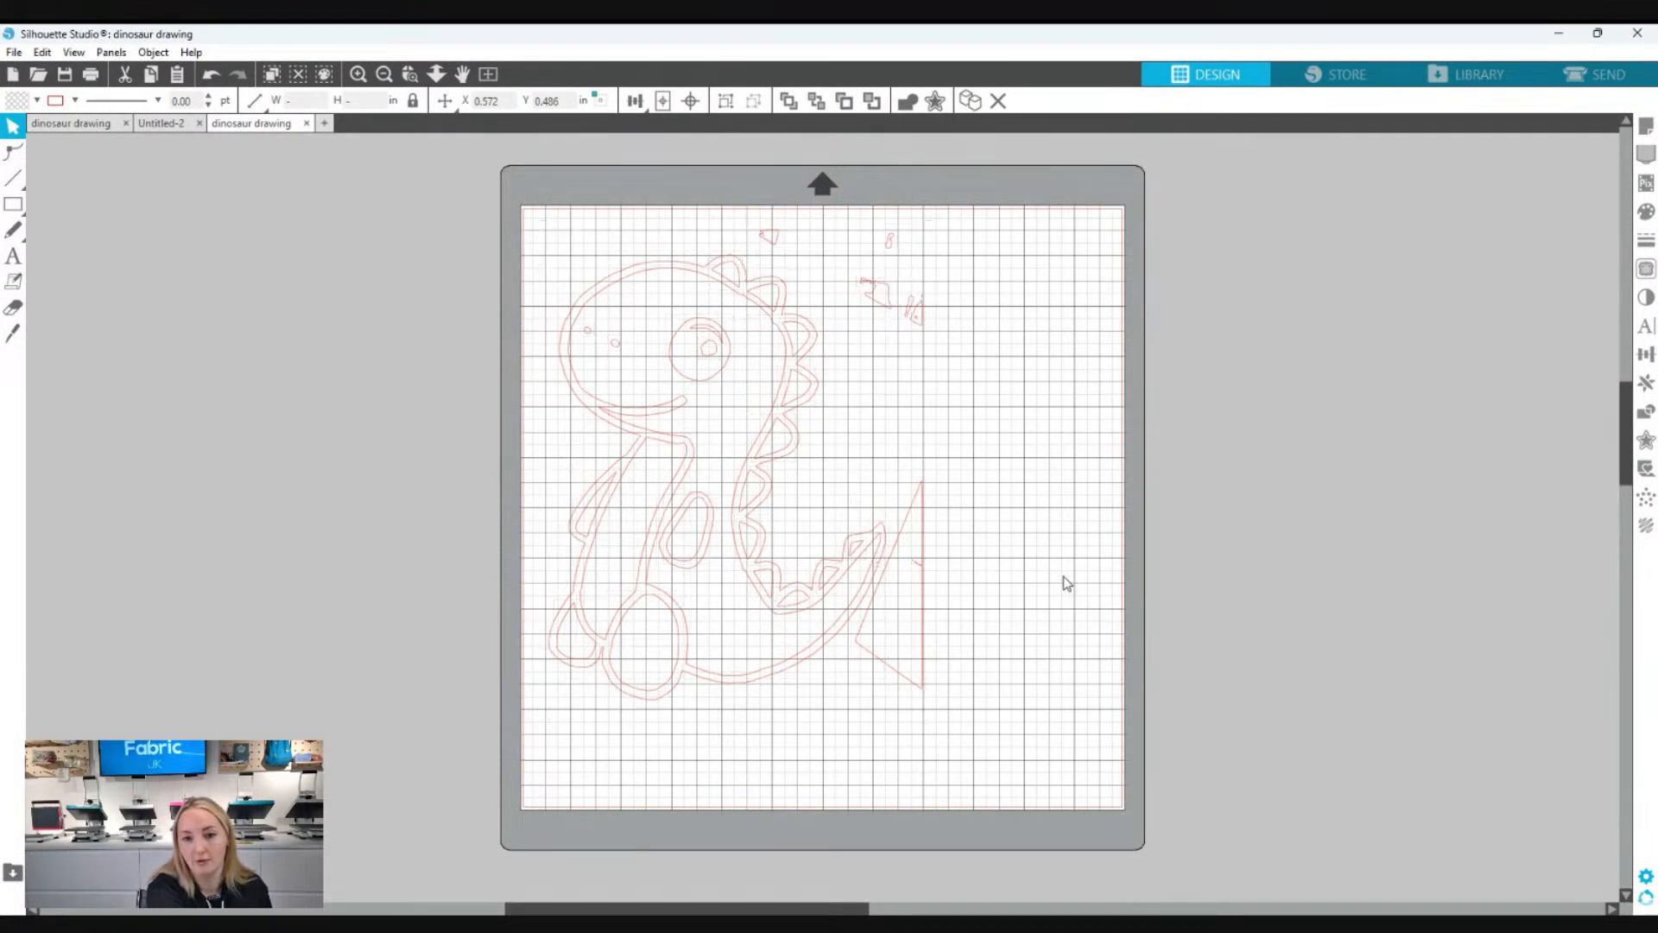
- Check that a stray mark, the shape beside the tail and the dinosaur body can each be selected individually
left_click(879, 307)
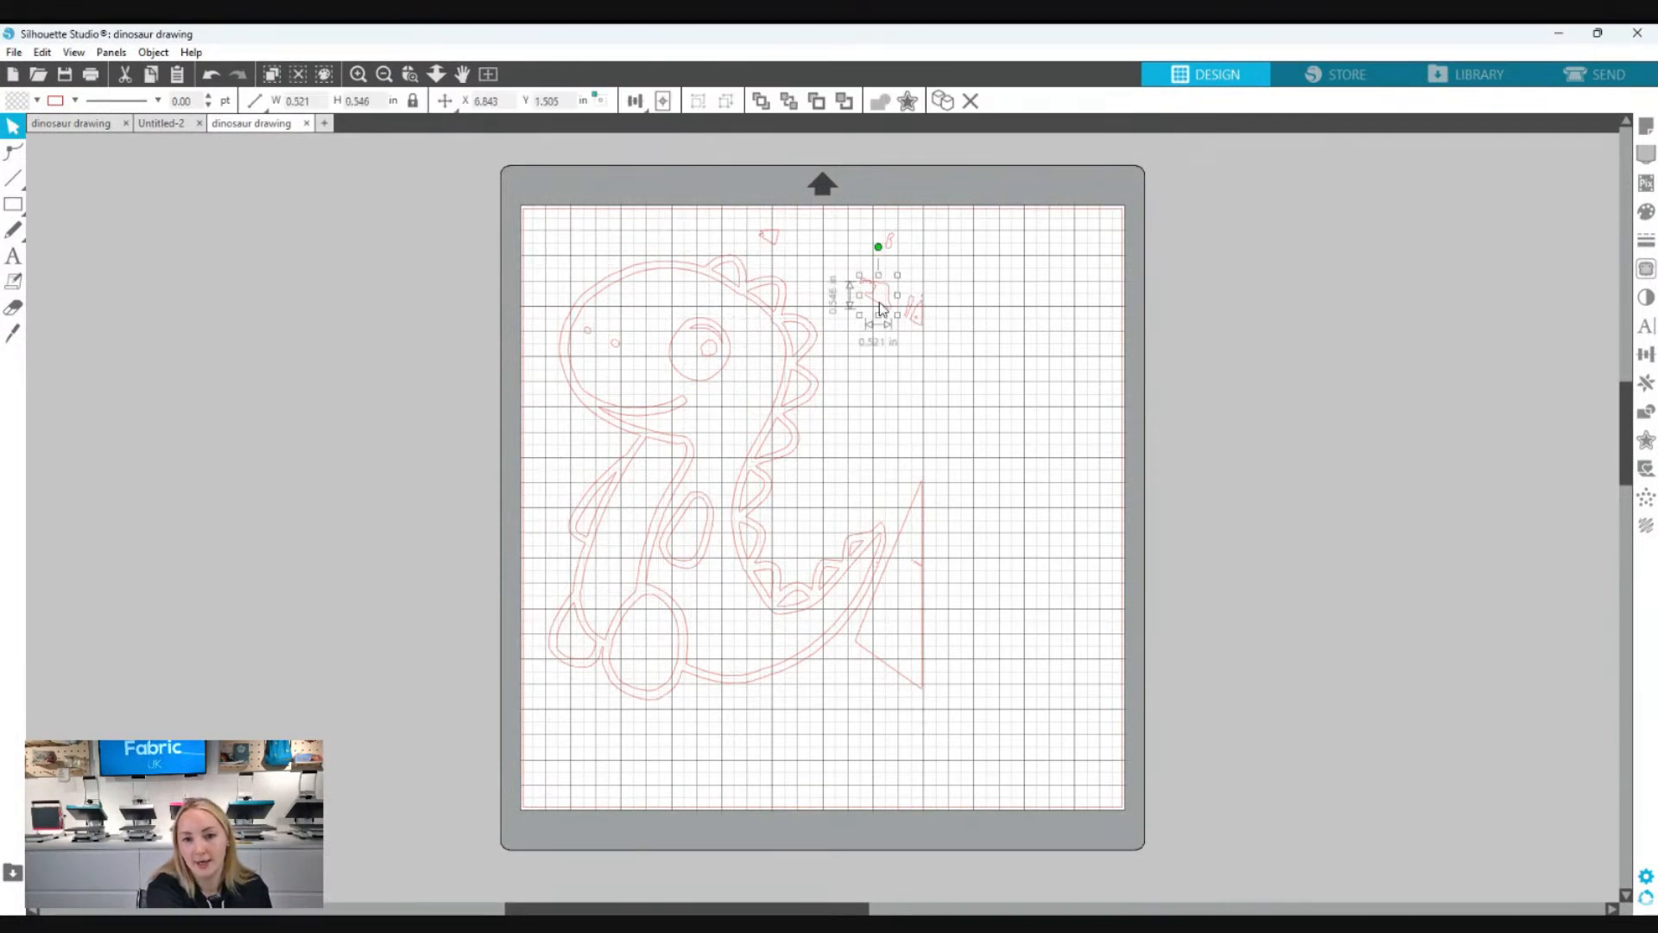
left_click(955, 515)
left_click(925, 506)
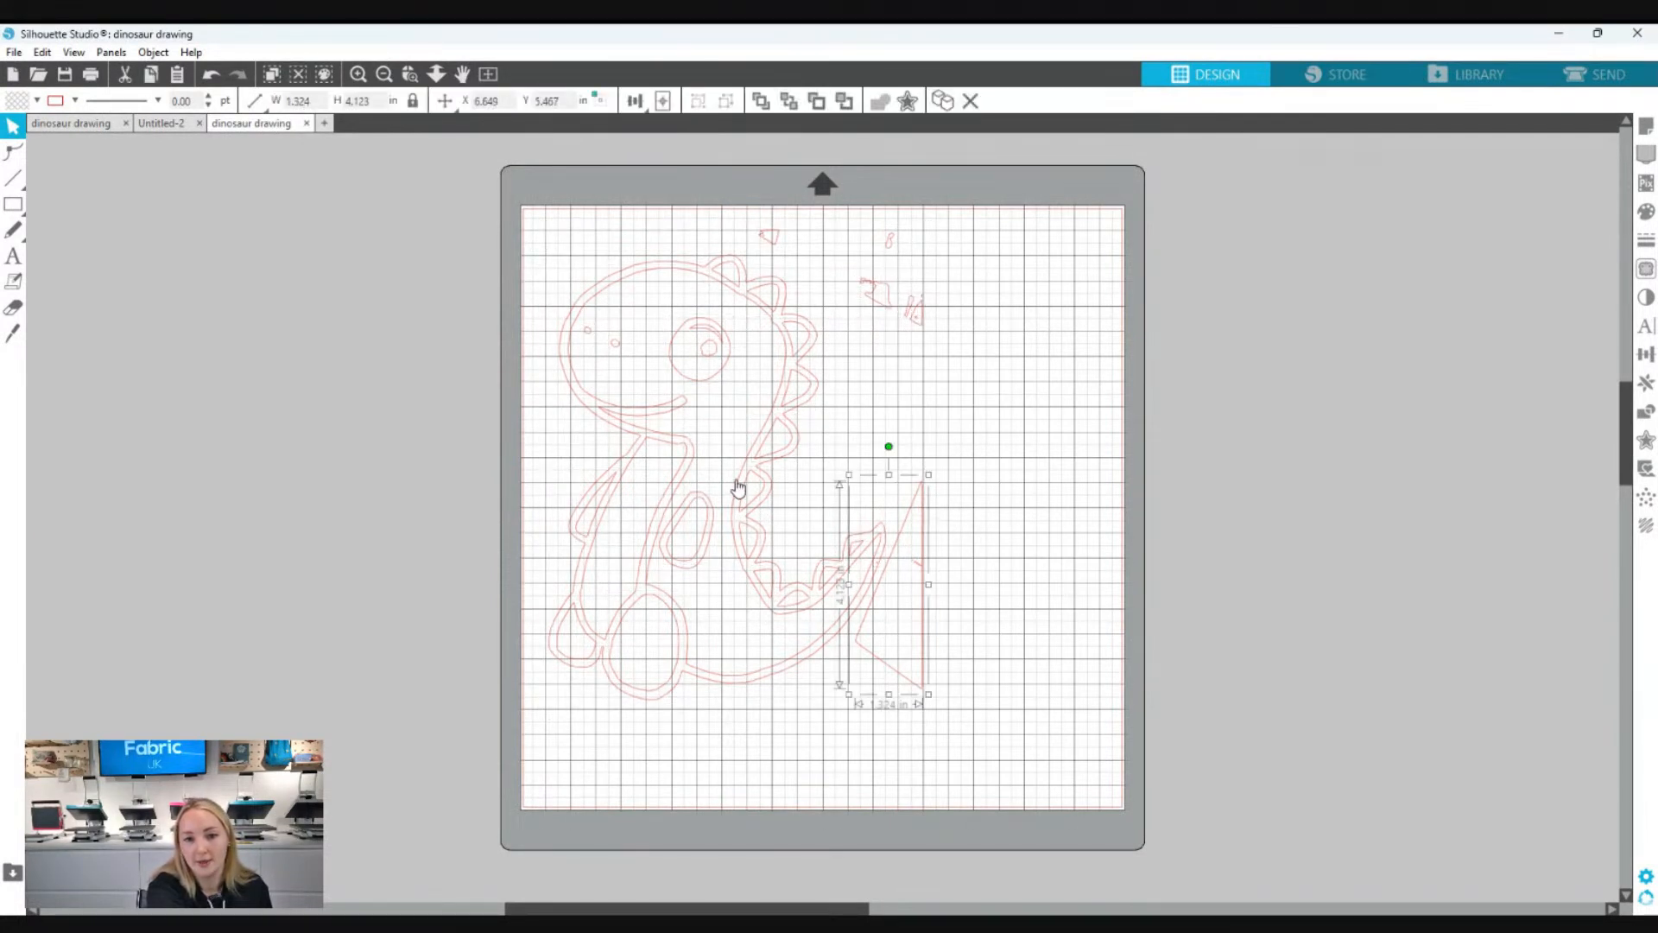
left_click(745, 490)
left_click(946, 420)
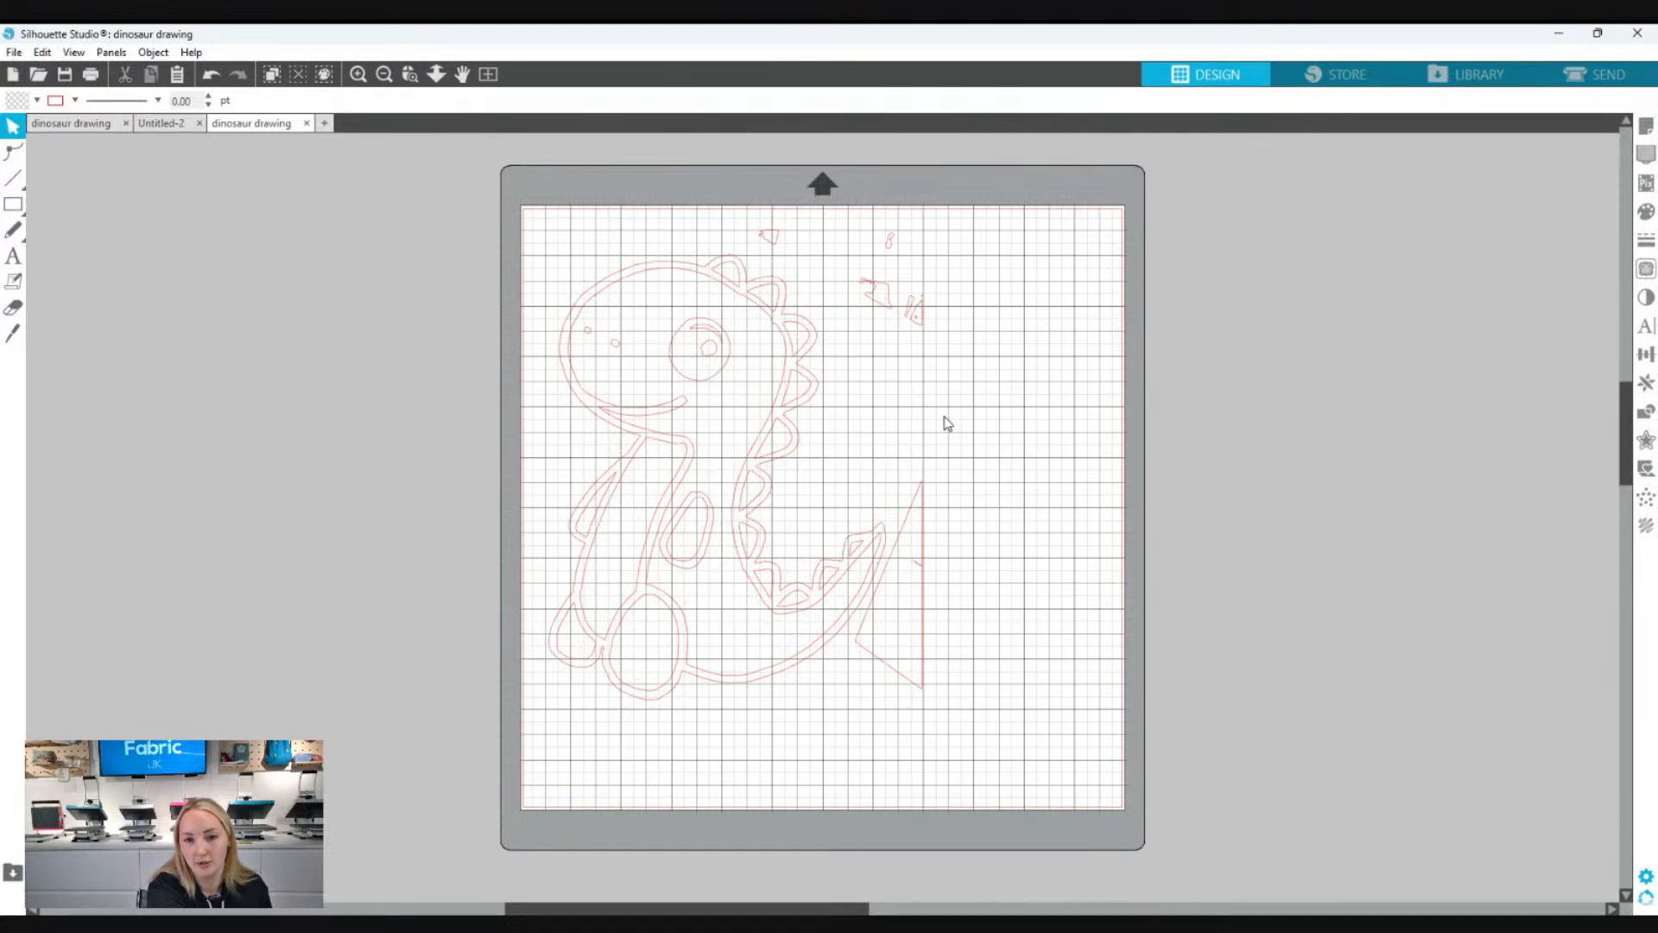
- Delete all the small stray traced marks above and beside the dinosaur's head
mouse_move(924, 335)
left_mouse_down()
mouse_move(907, 259)
mouse_move(877, 232)
left_mouse_up()
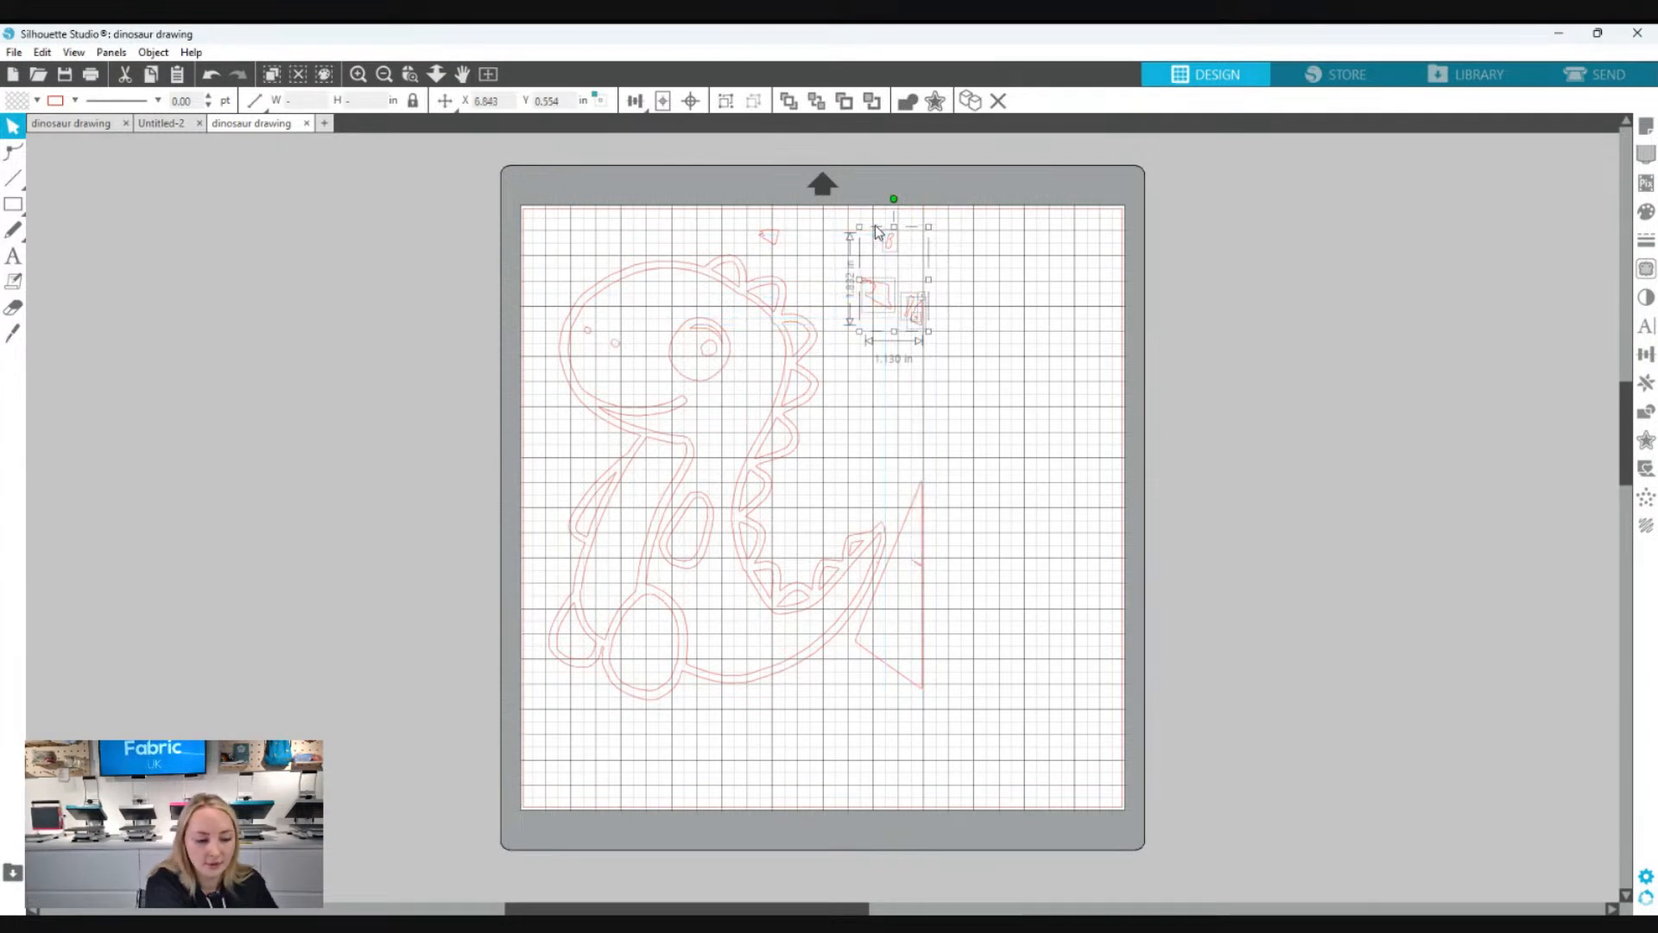
key("Delete")
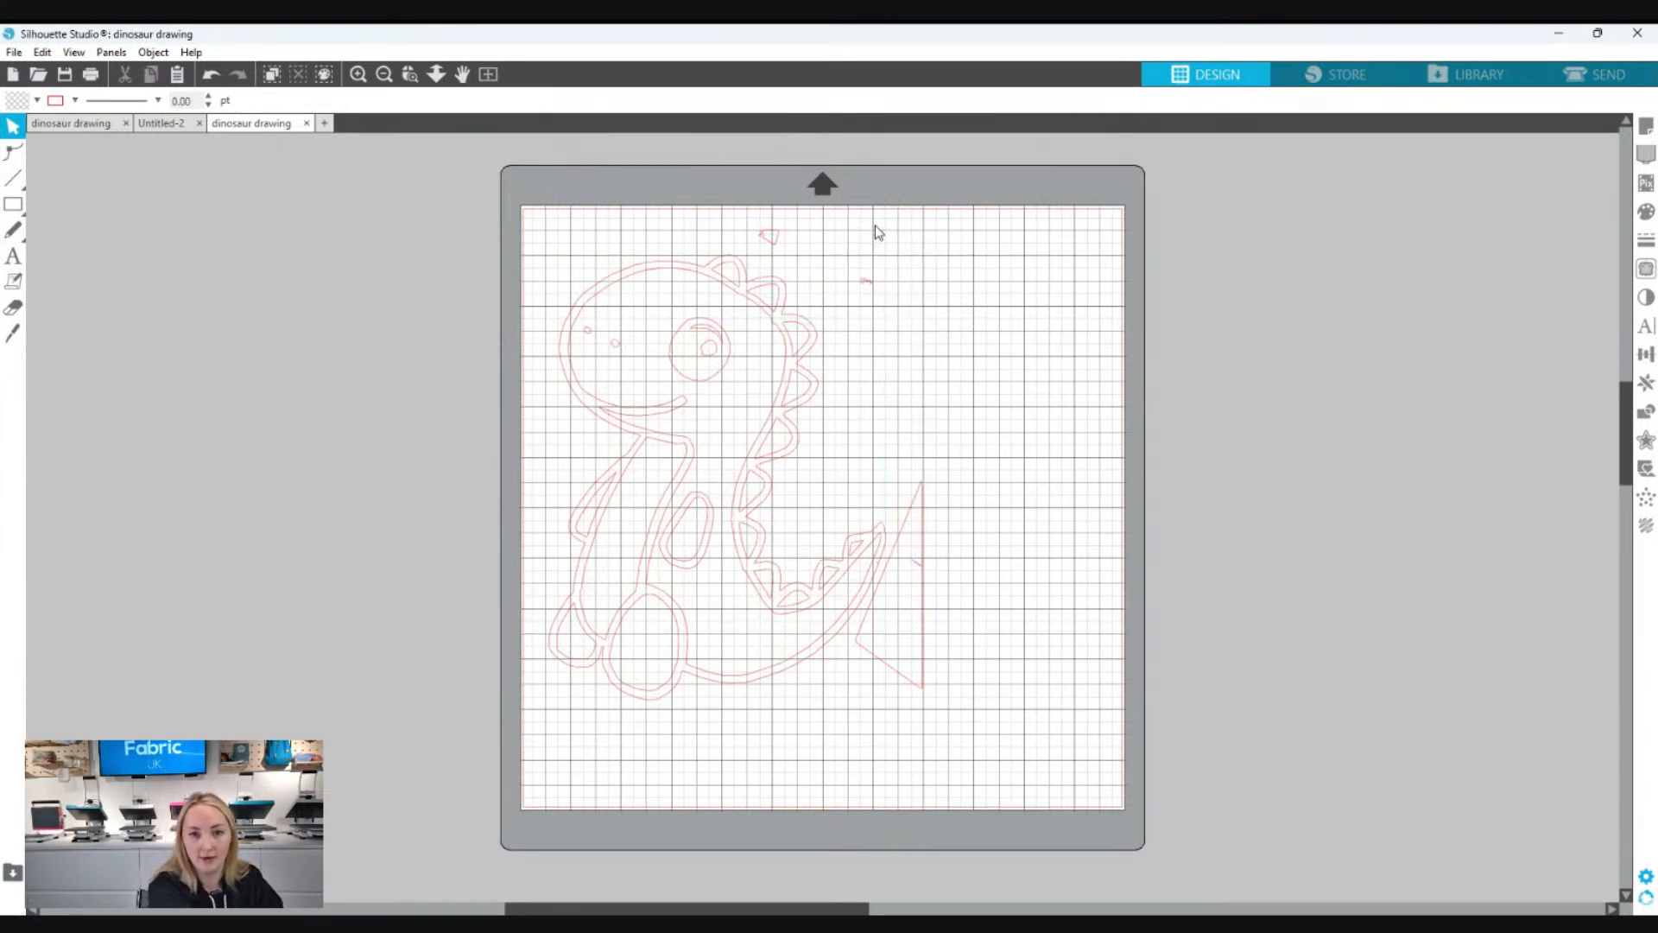
left_click_drag(904, 314, 745, 223)
key("Delete")
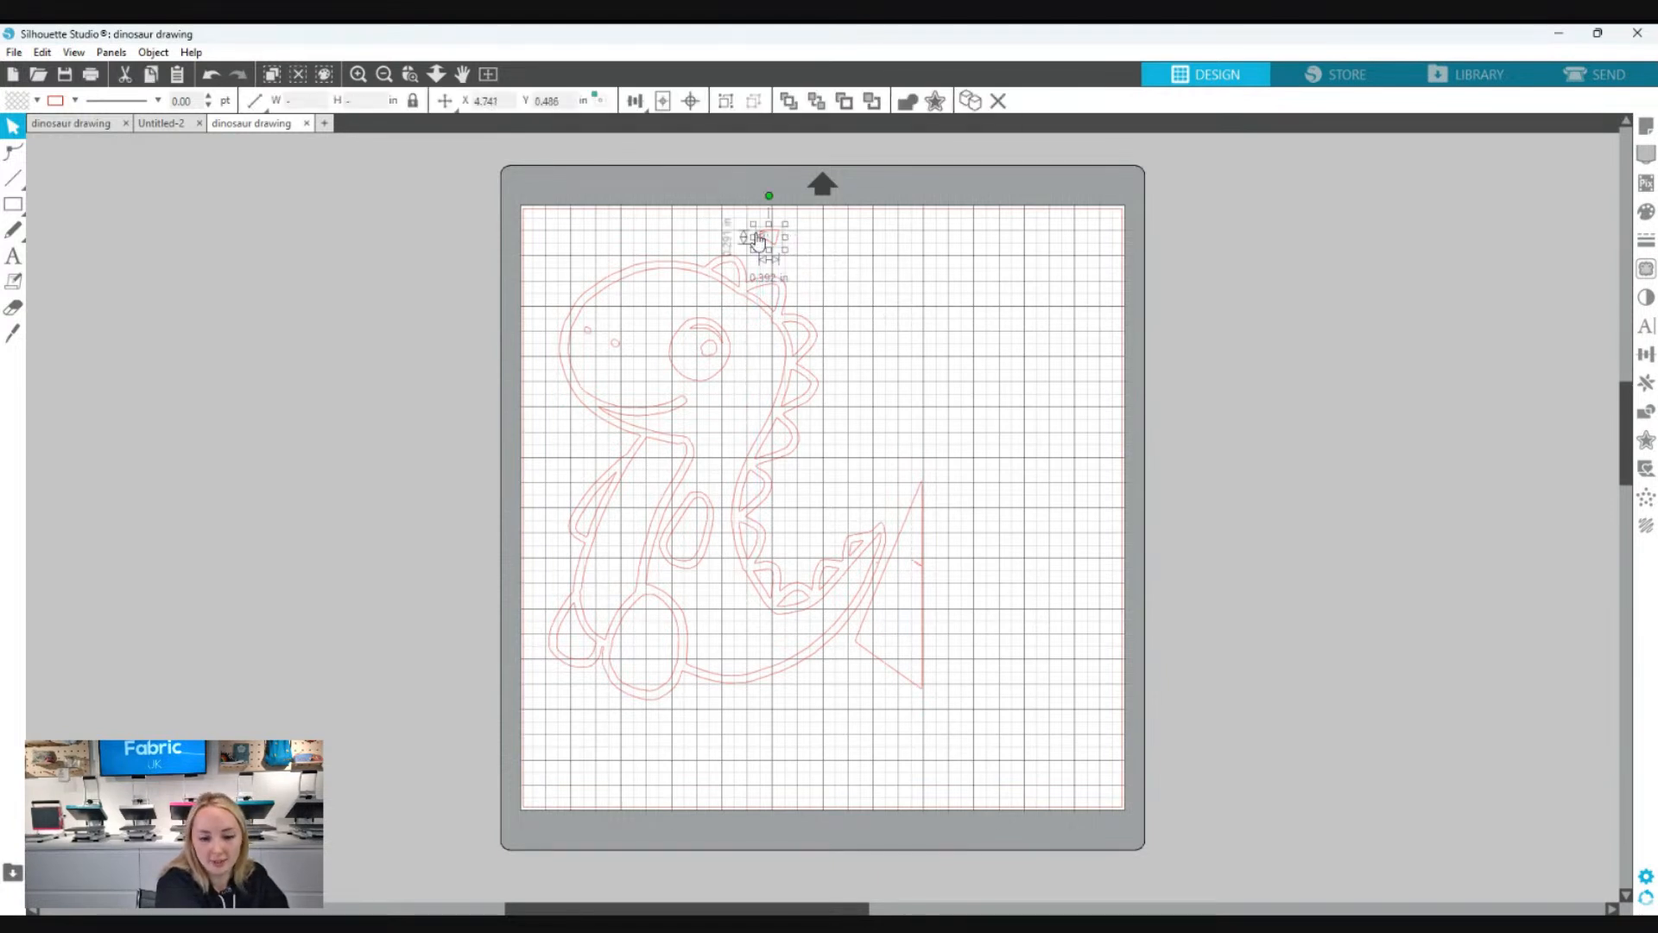
key("Delete")
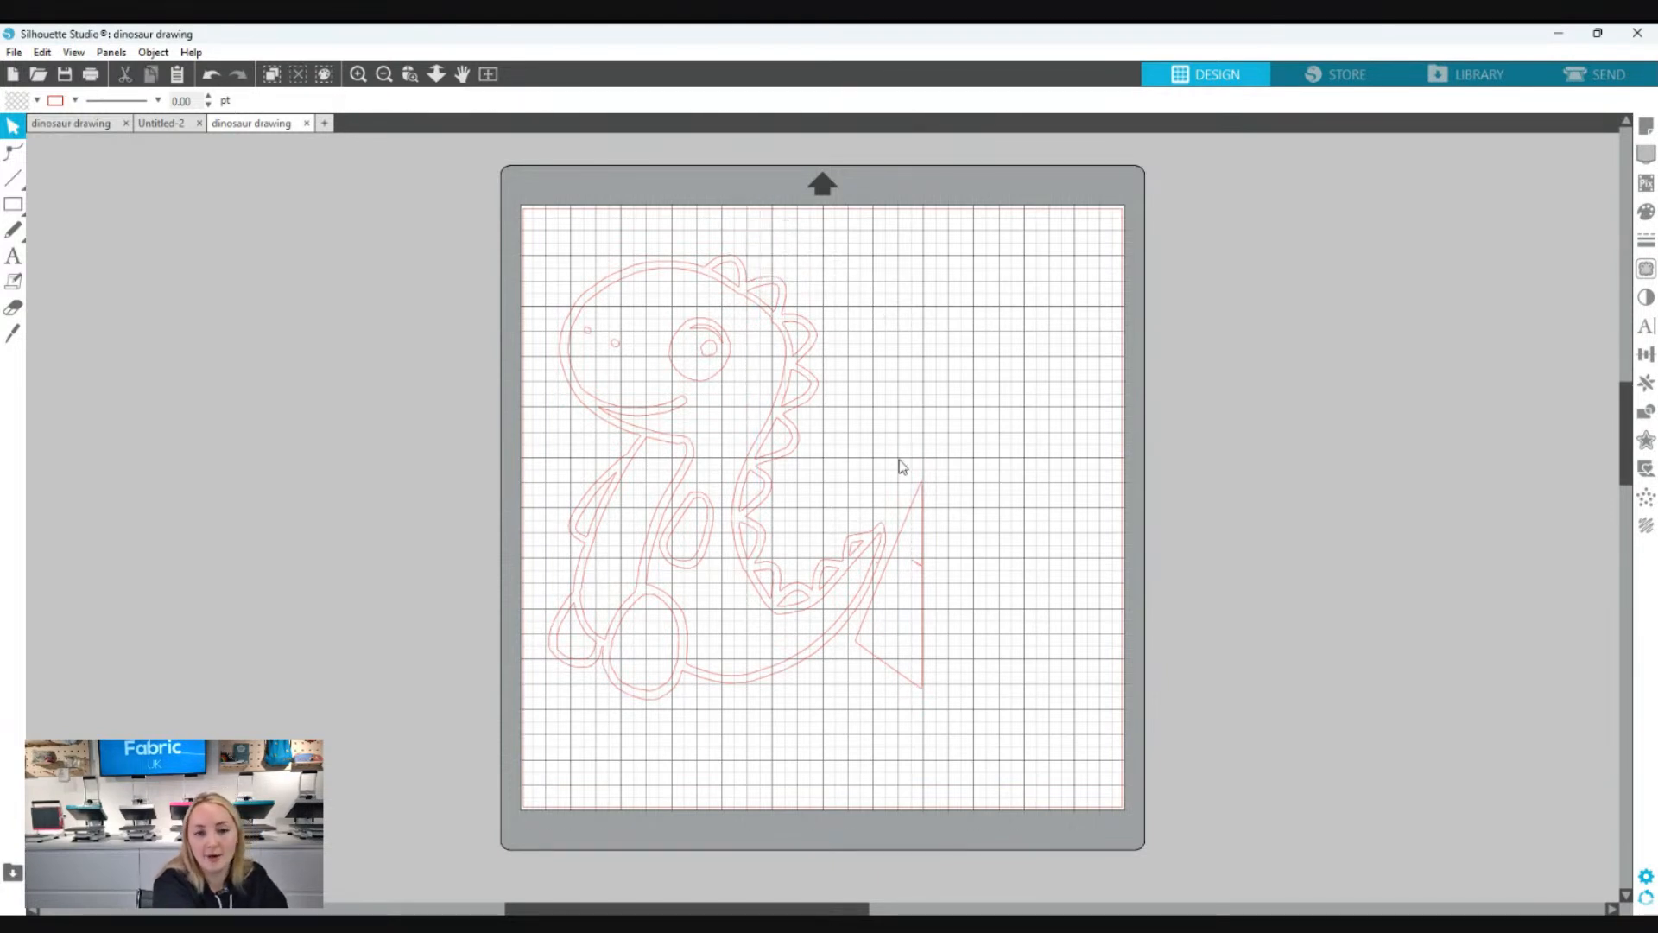
- Delete the stray triangular shape beside the tail and the curved sliver inside the dinosaur's eye
left_click(910, 627)
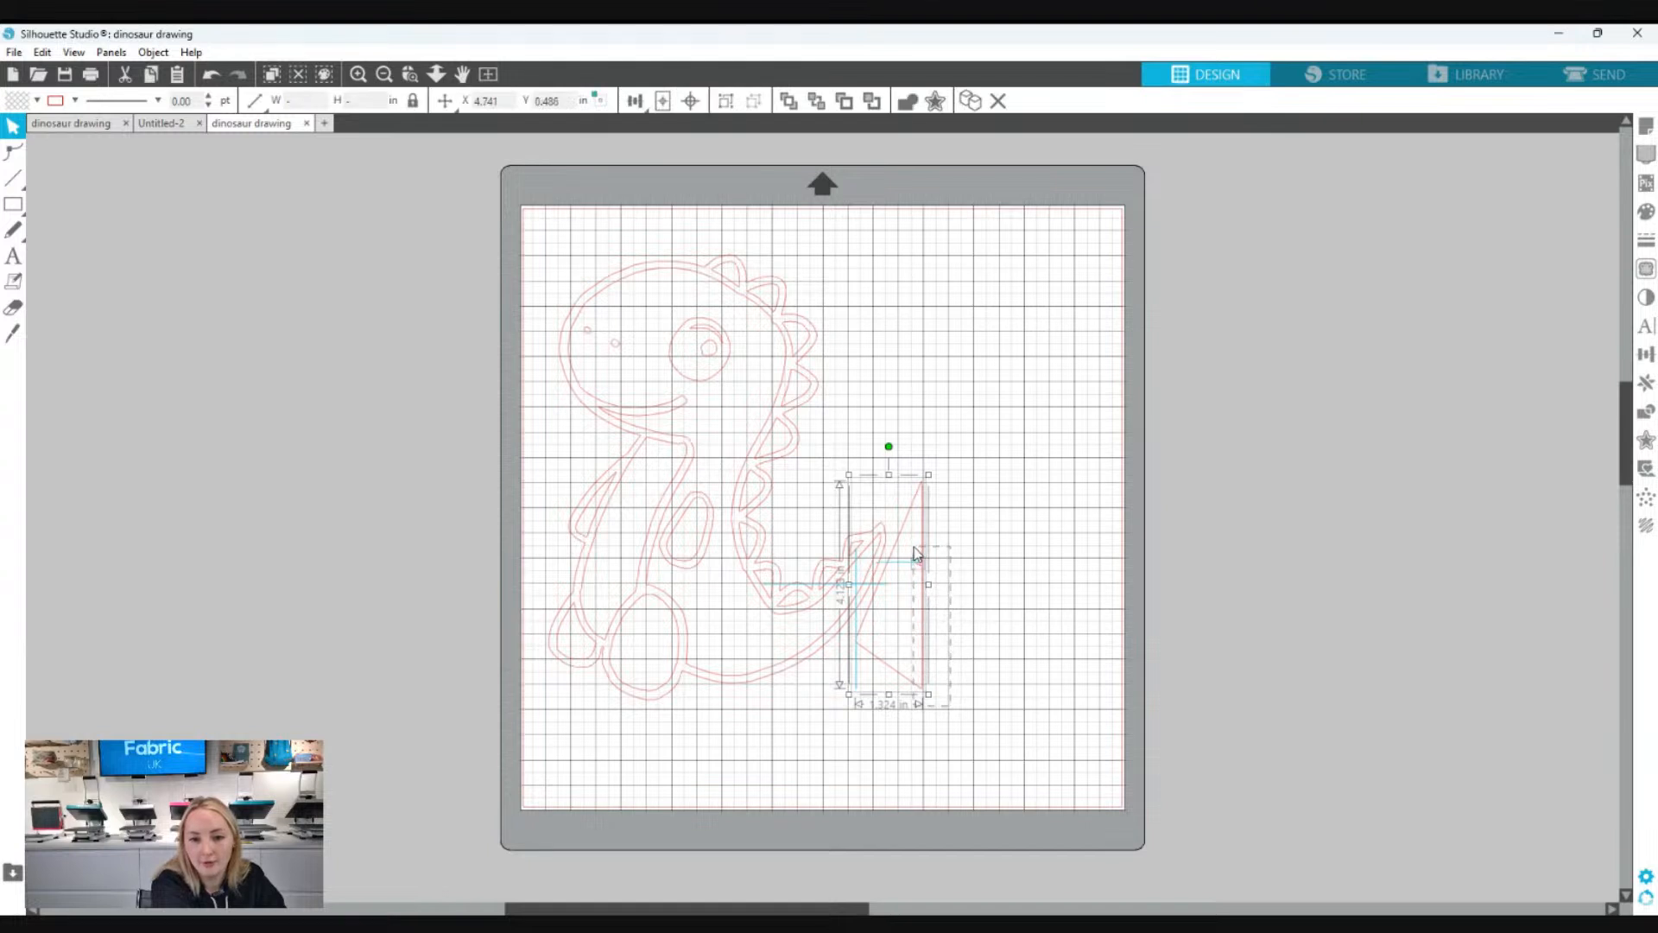
key("Delete")
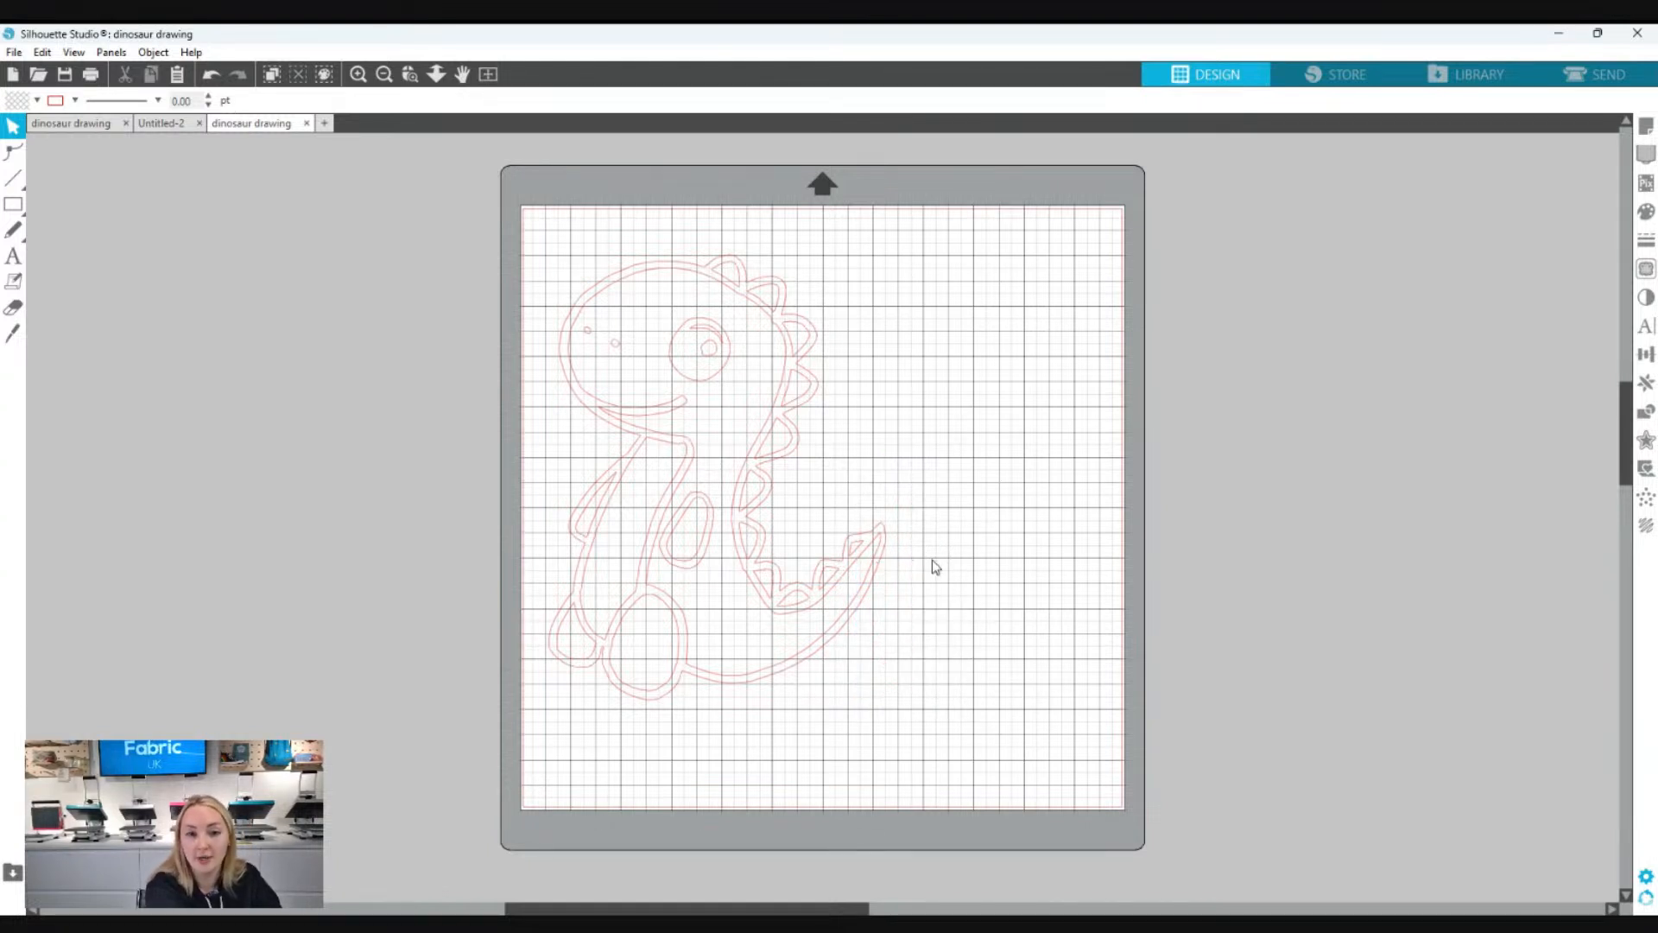
left_click(706, 338)
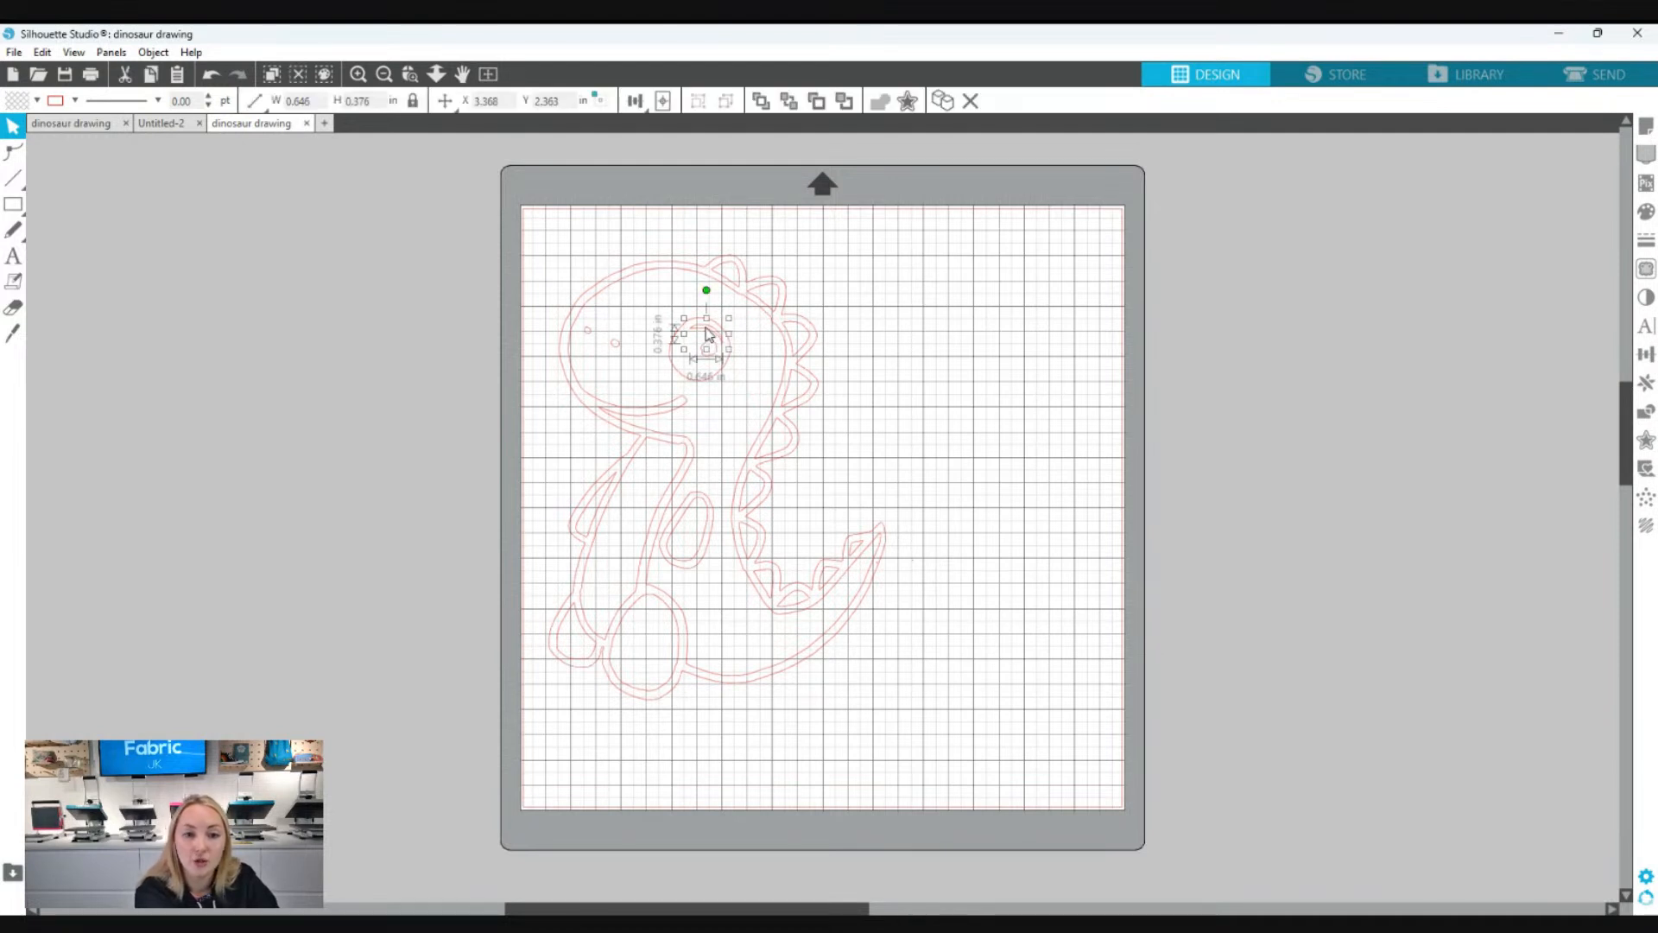
key("Delete")
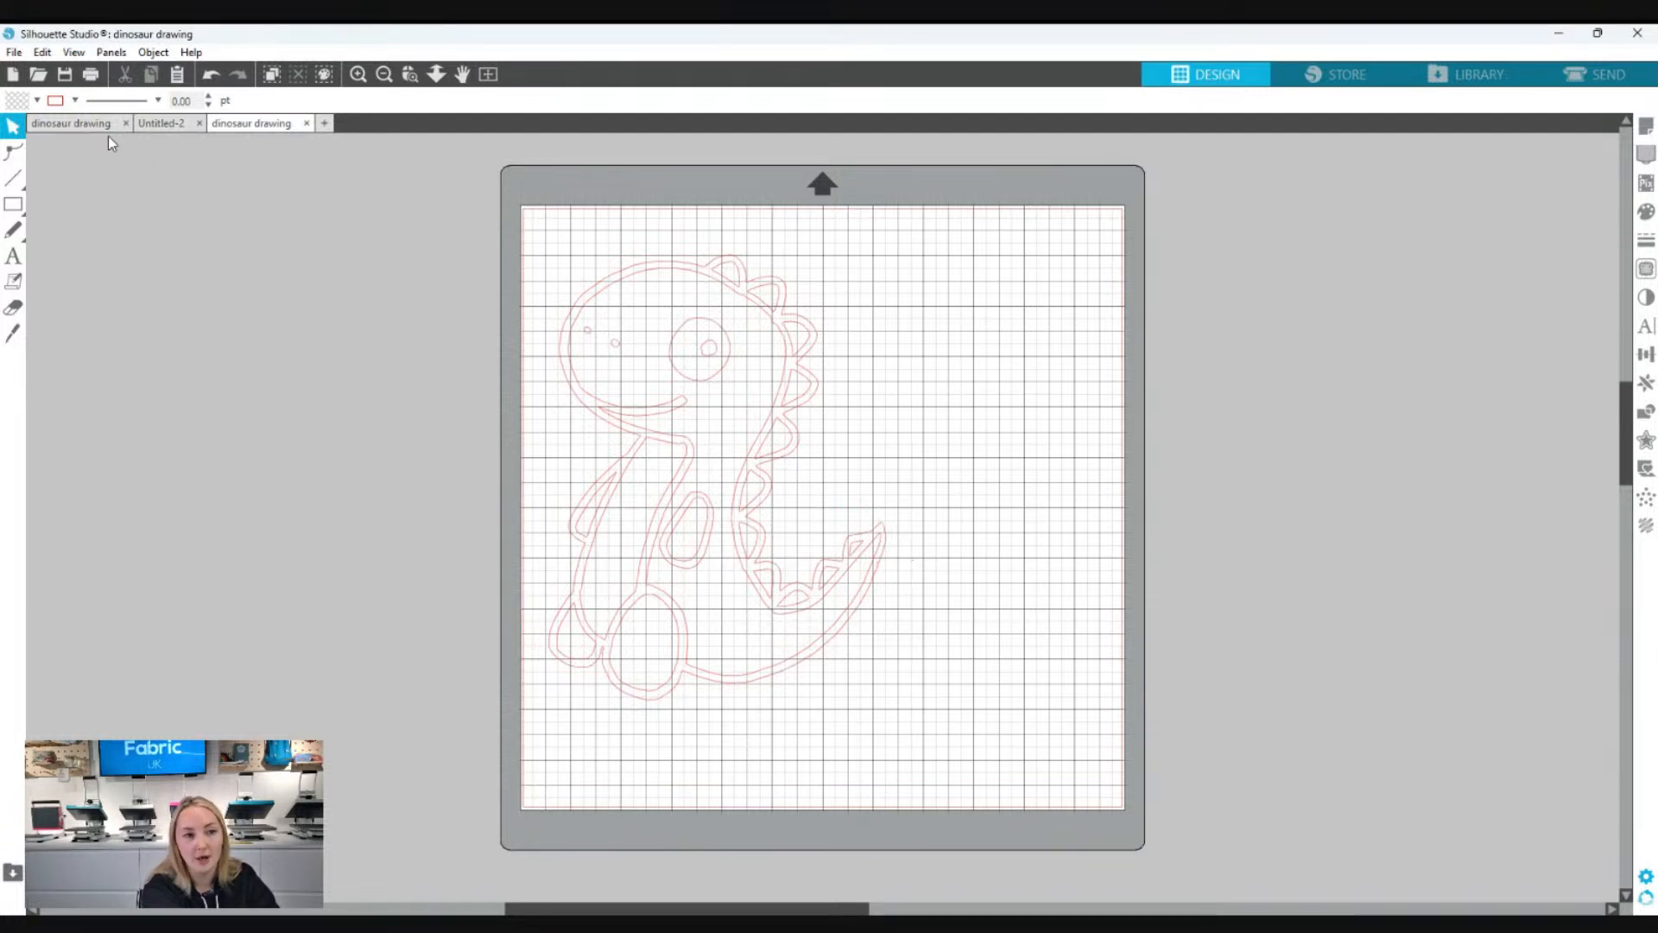
- Compare with the coloured layout in the other dinosaur drawing document and check that the traced body and arm select as separate pieces
left_click(84, 126)
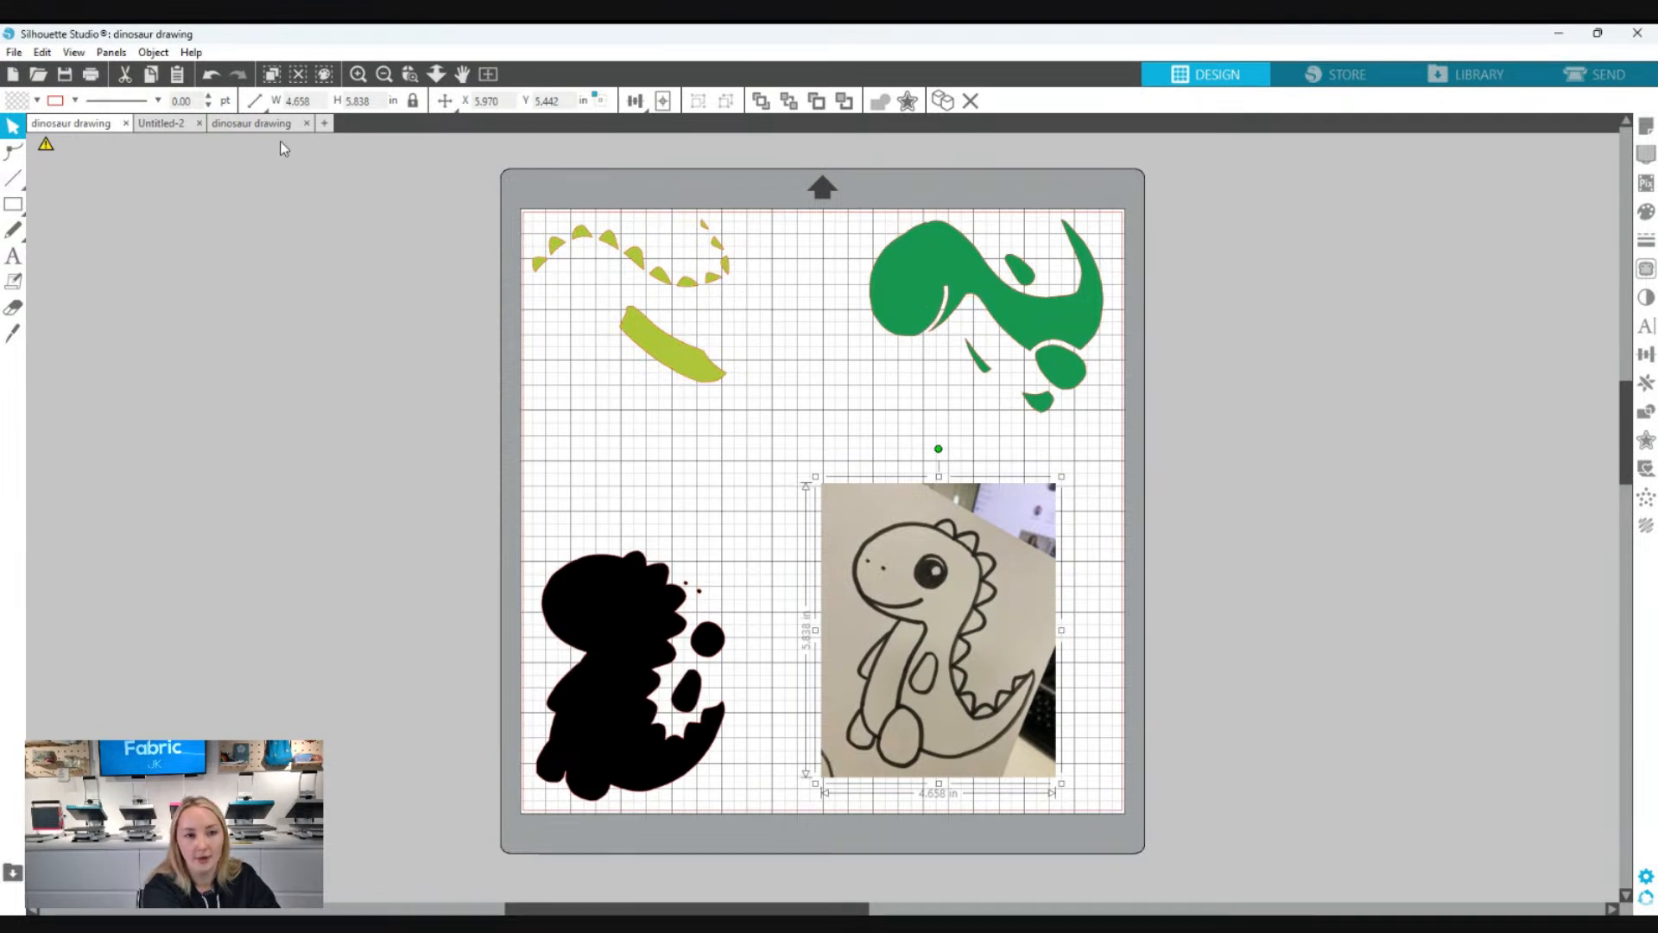
left_click(252, 126)
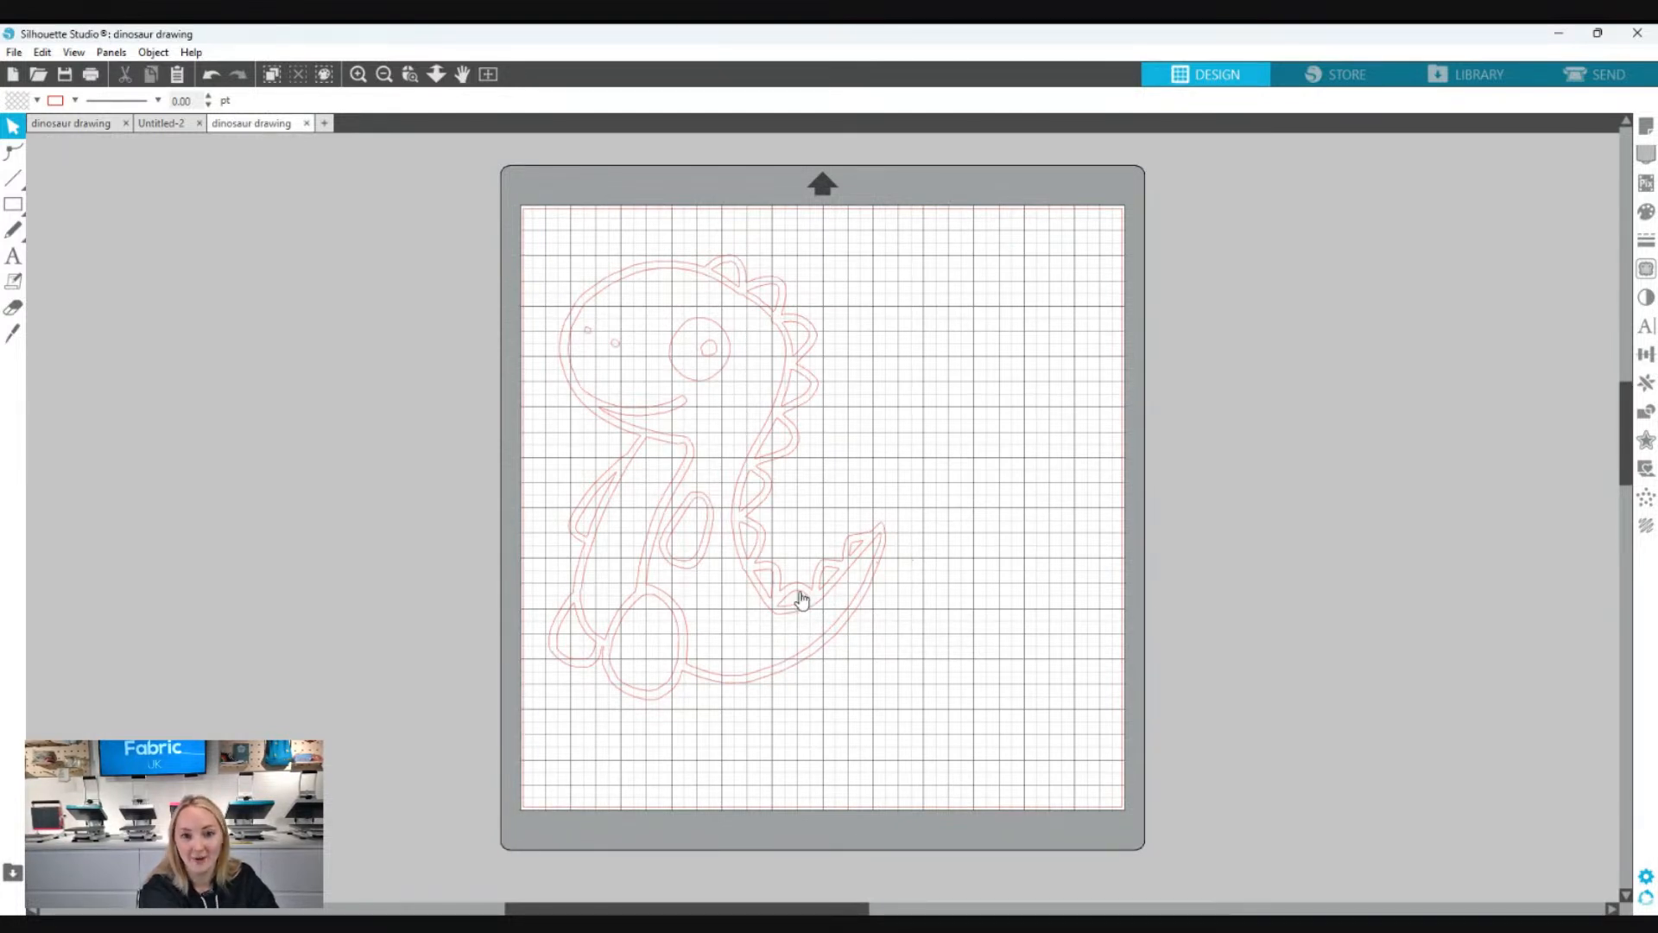
left_click(765, 440)
left_click(696, 272)
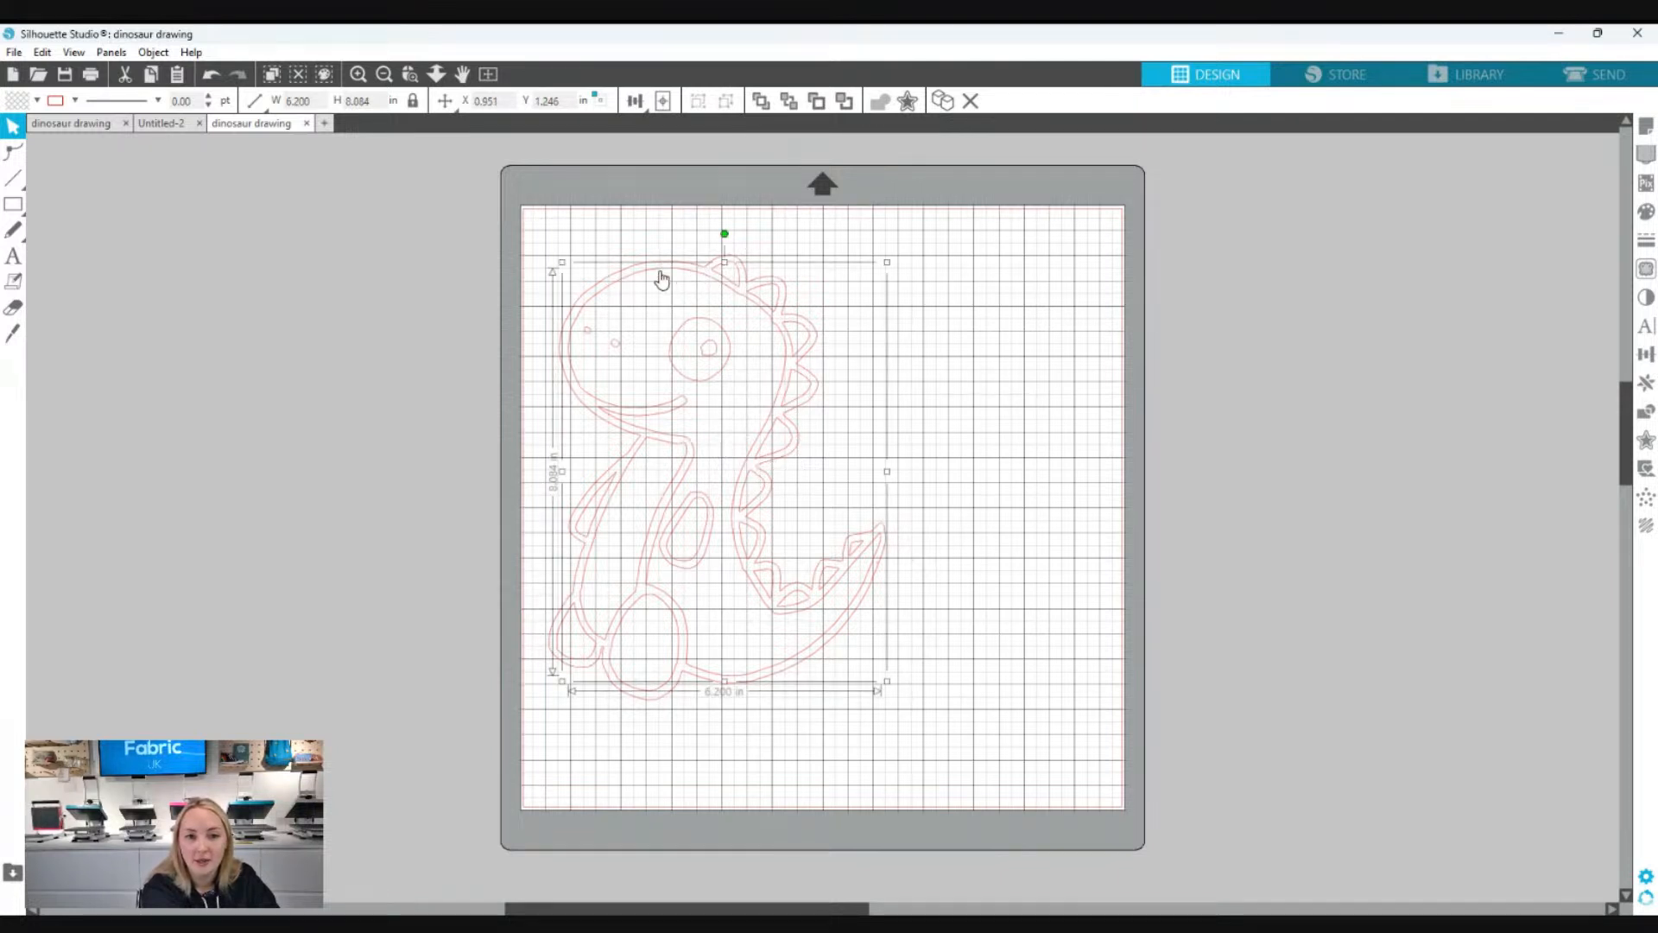
left_click(998, 395)
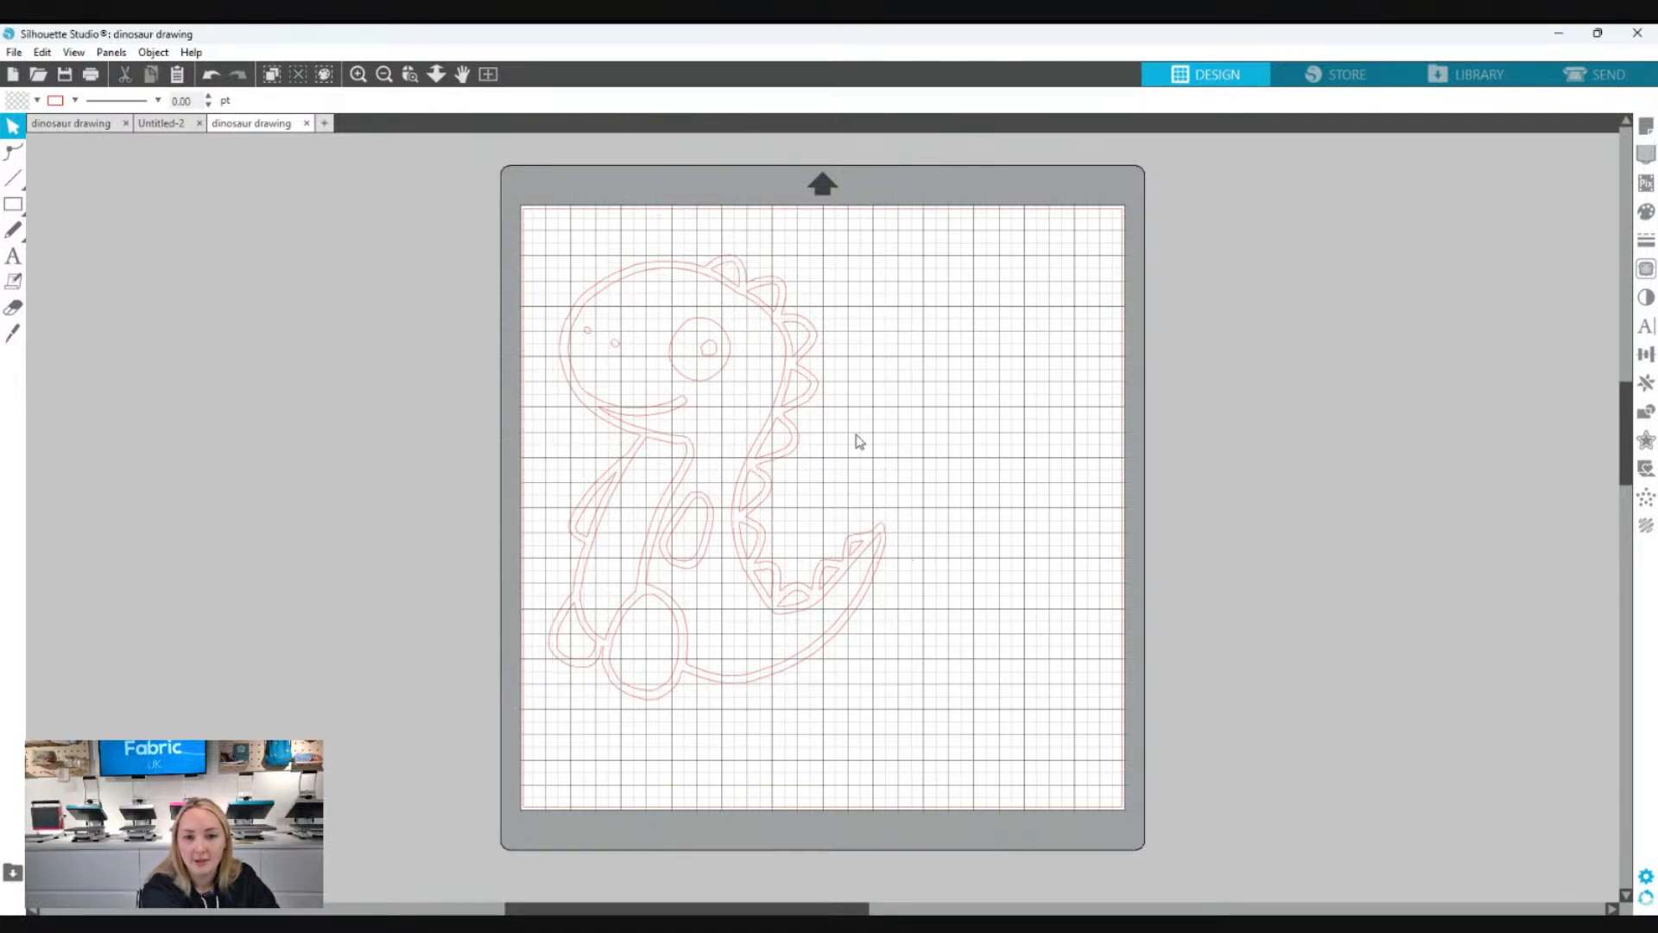
left_click(770, 429)
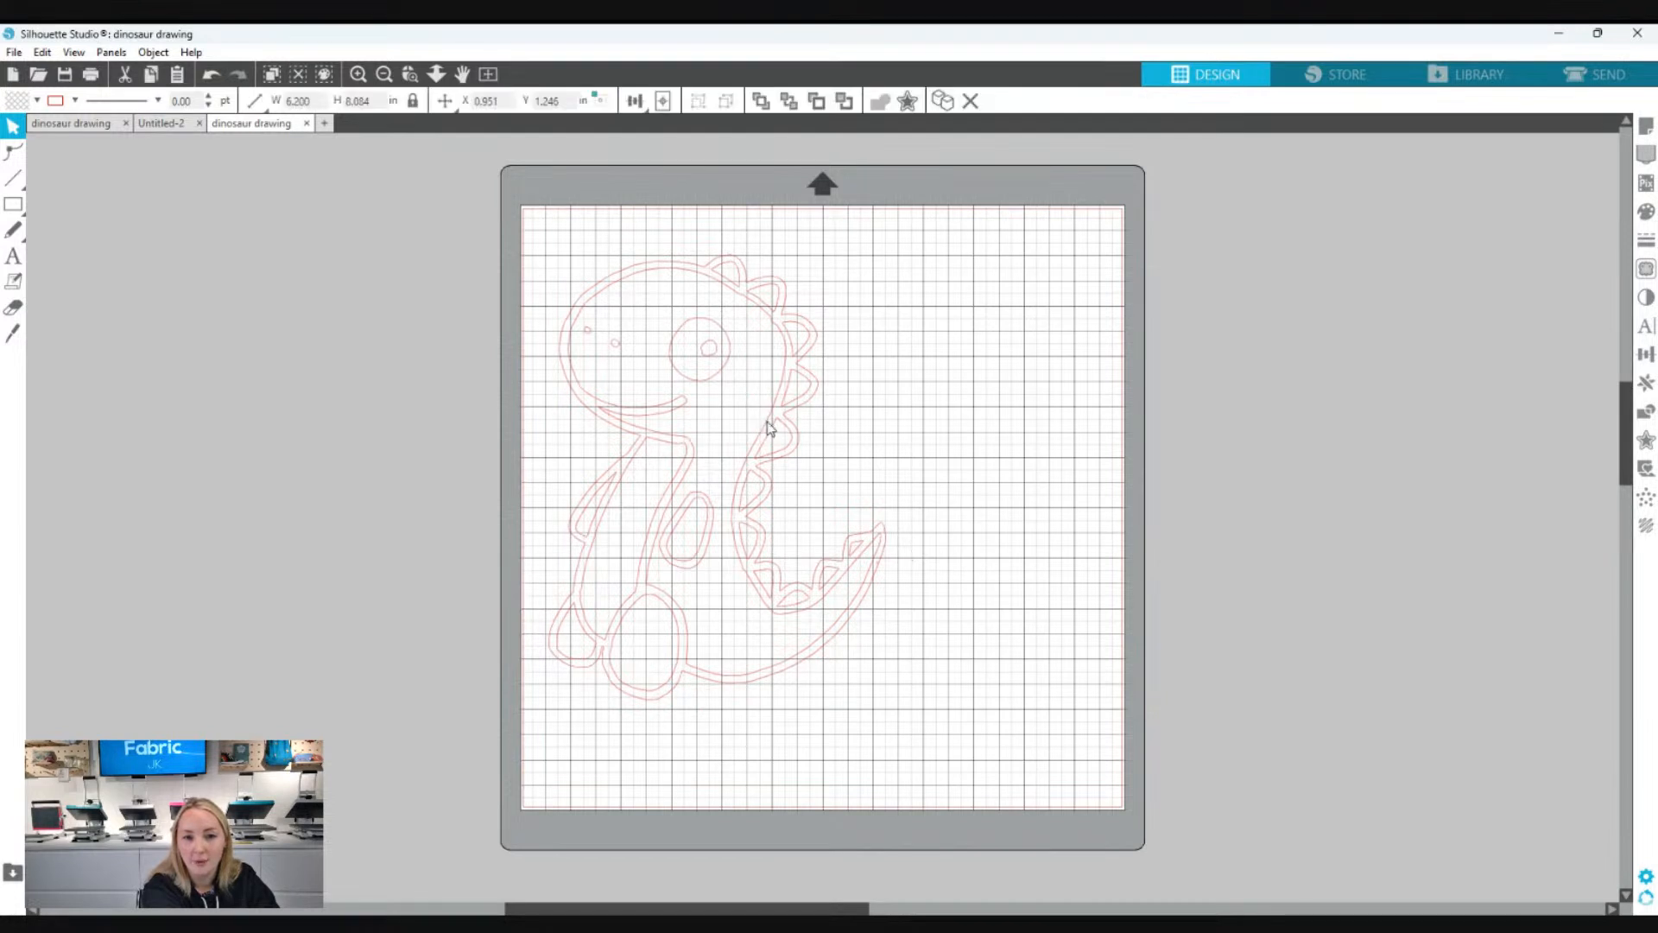
left_click(707, 516)
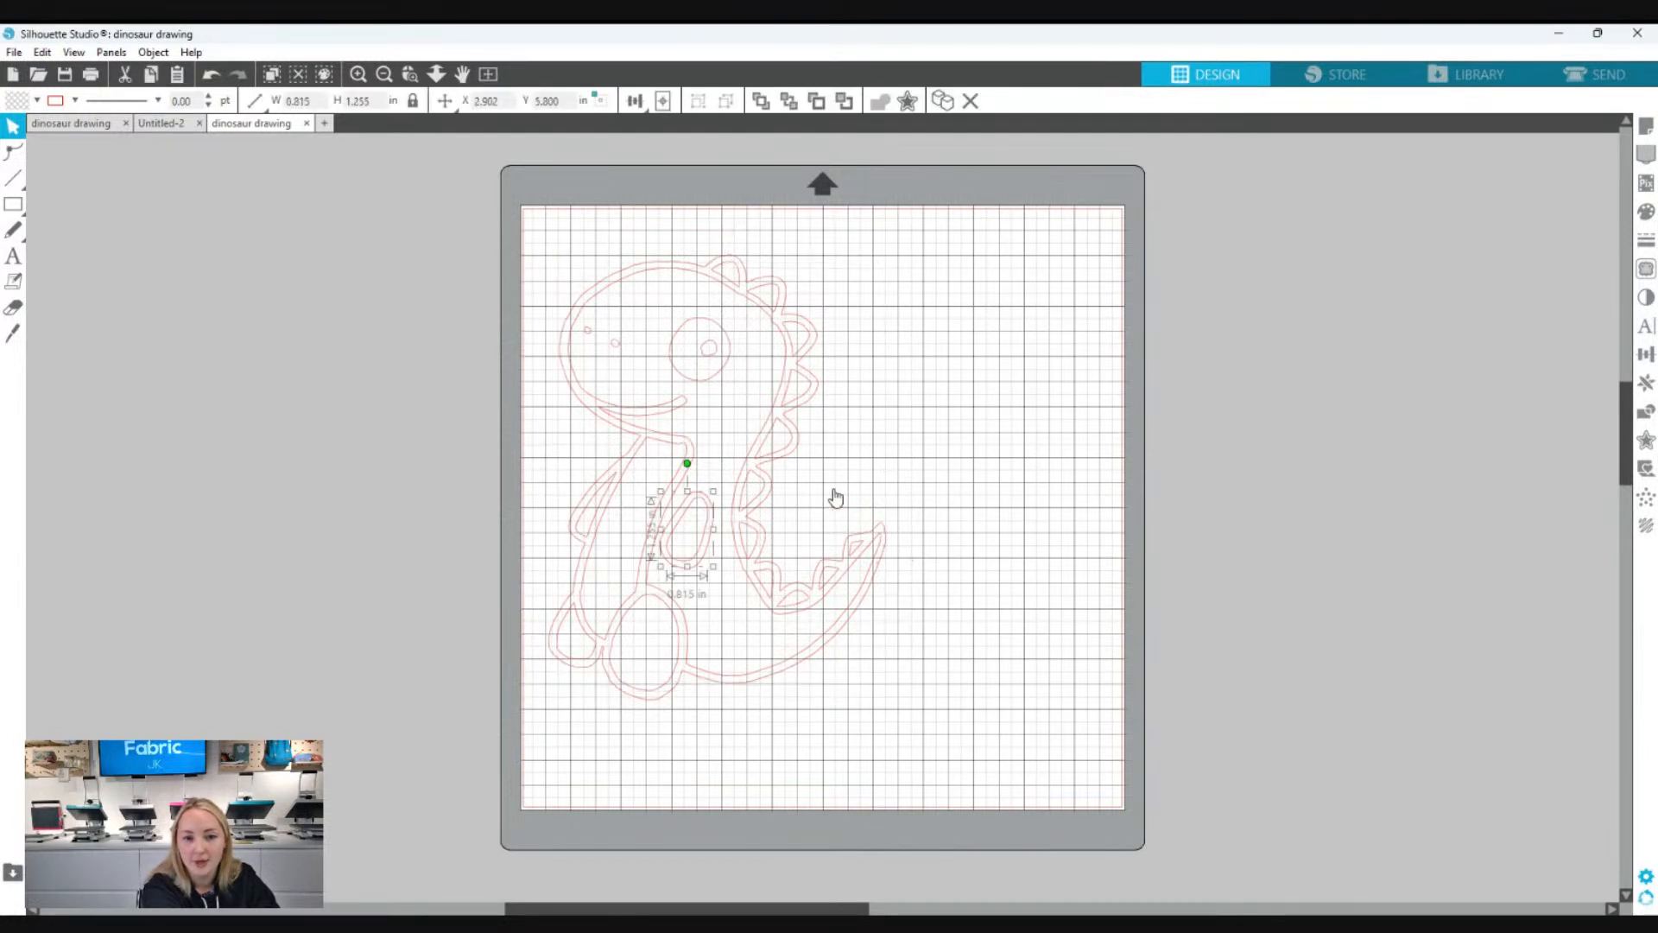
left_click(856, 440)
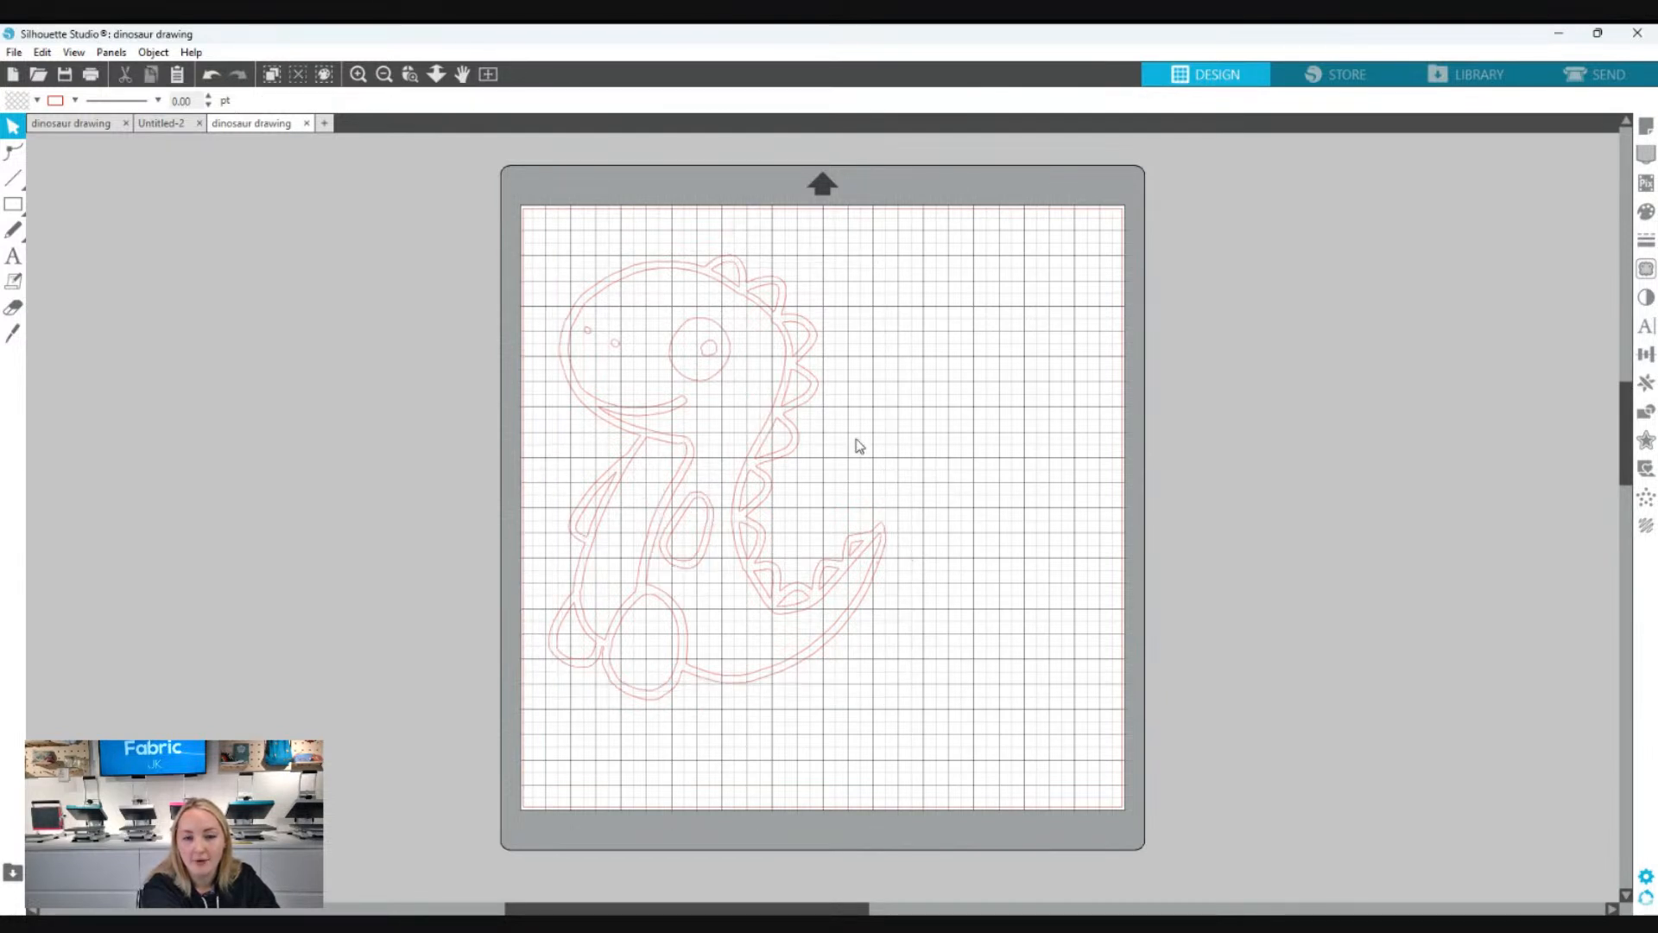
- Fill all the inner spike shapes along the dinosaur's head, back and tail with light green C2DA6A
left_click(738, 287)
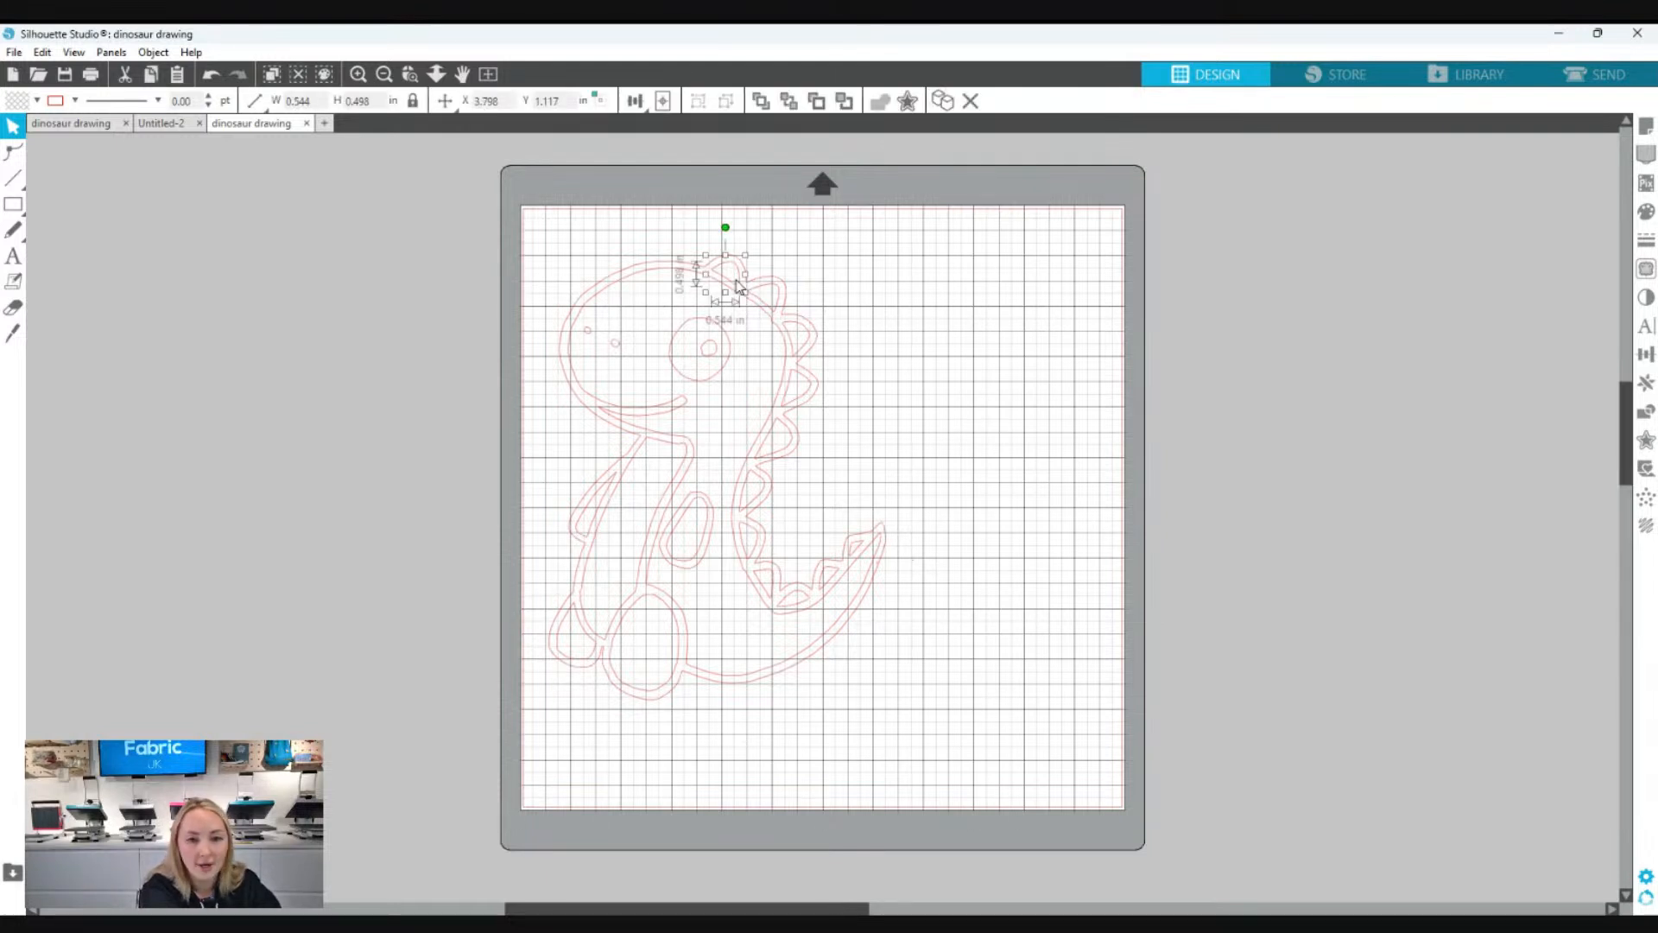
left_click(777, 304, "shift")
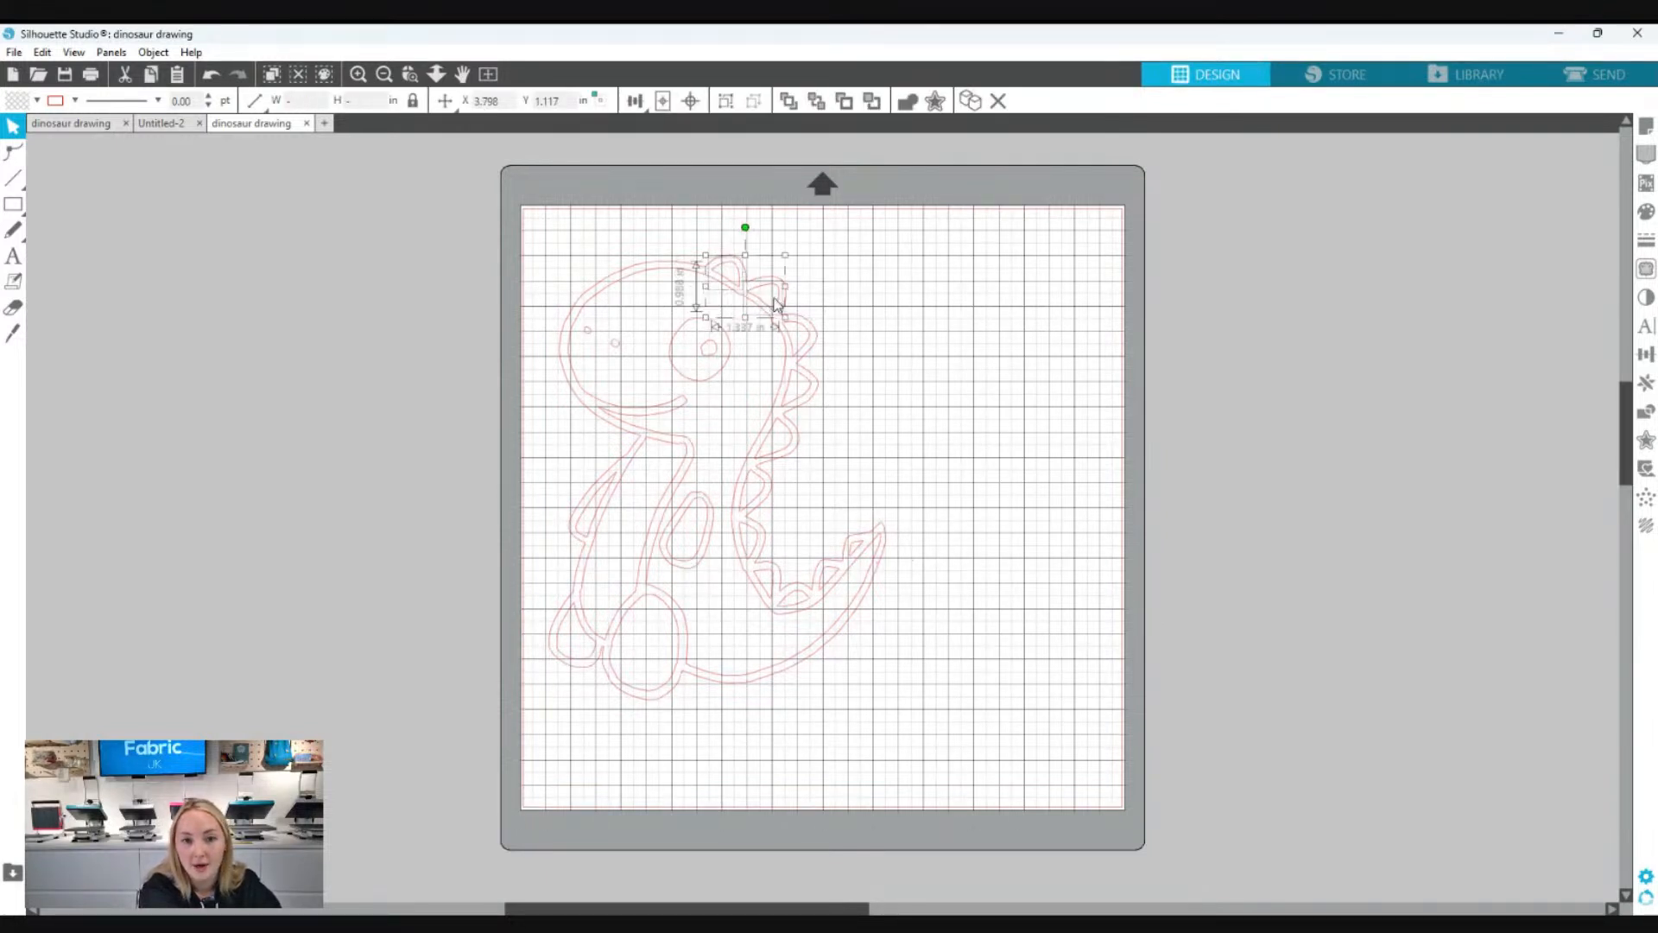
left_click(801, 351, "shift")
left_click(804, 400, "shift")
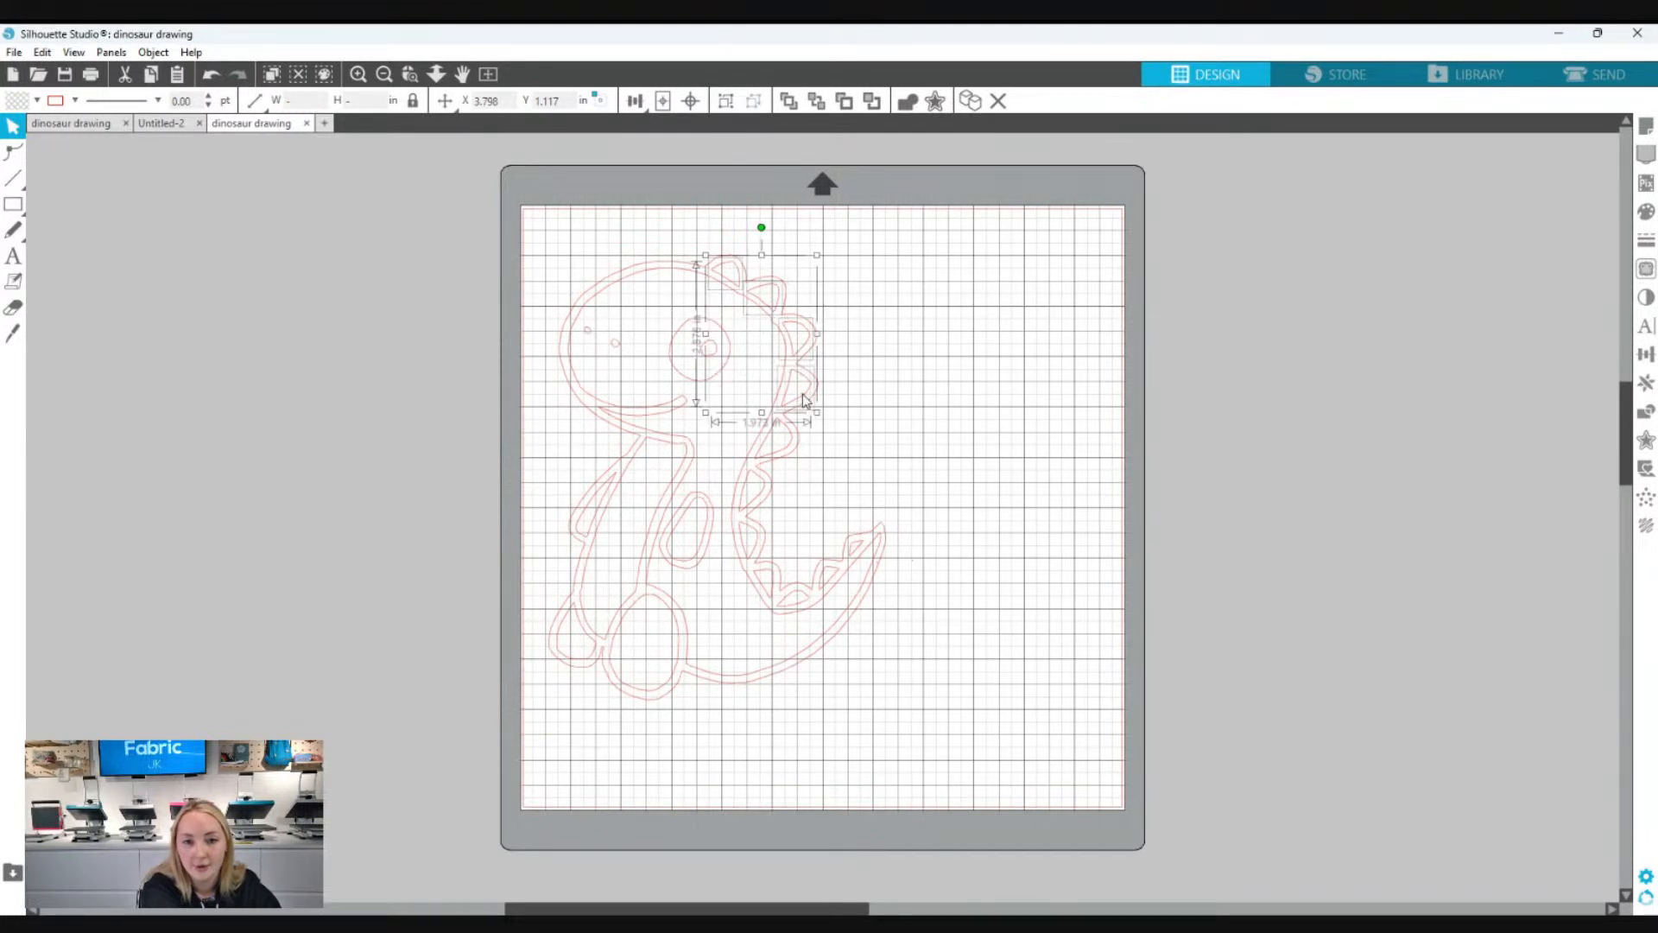
left_click(786, 449, "shift")
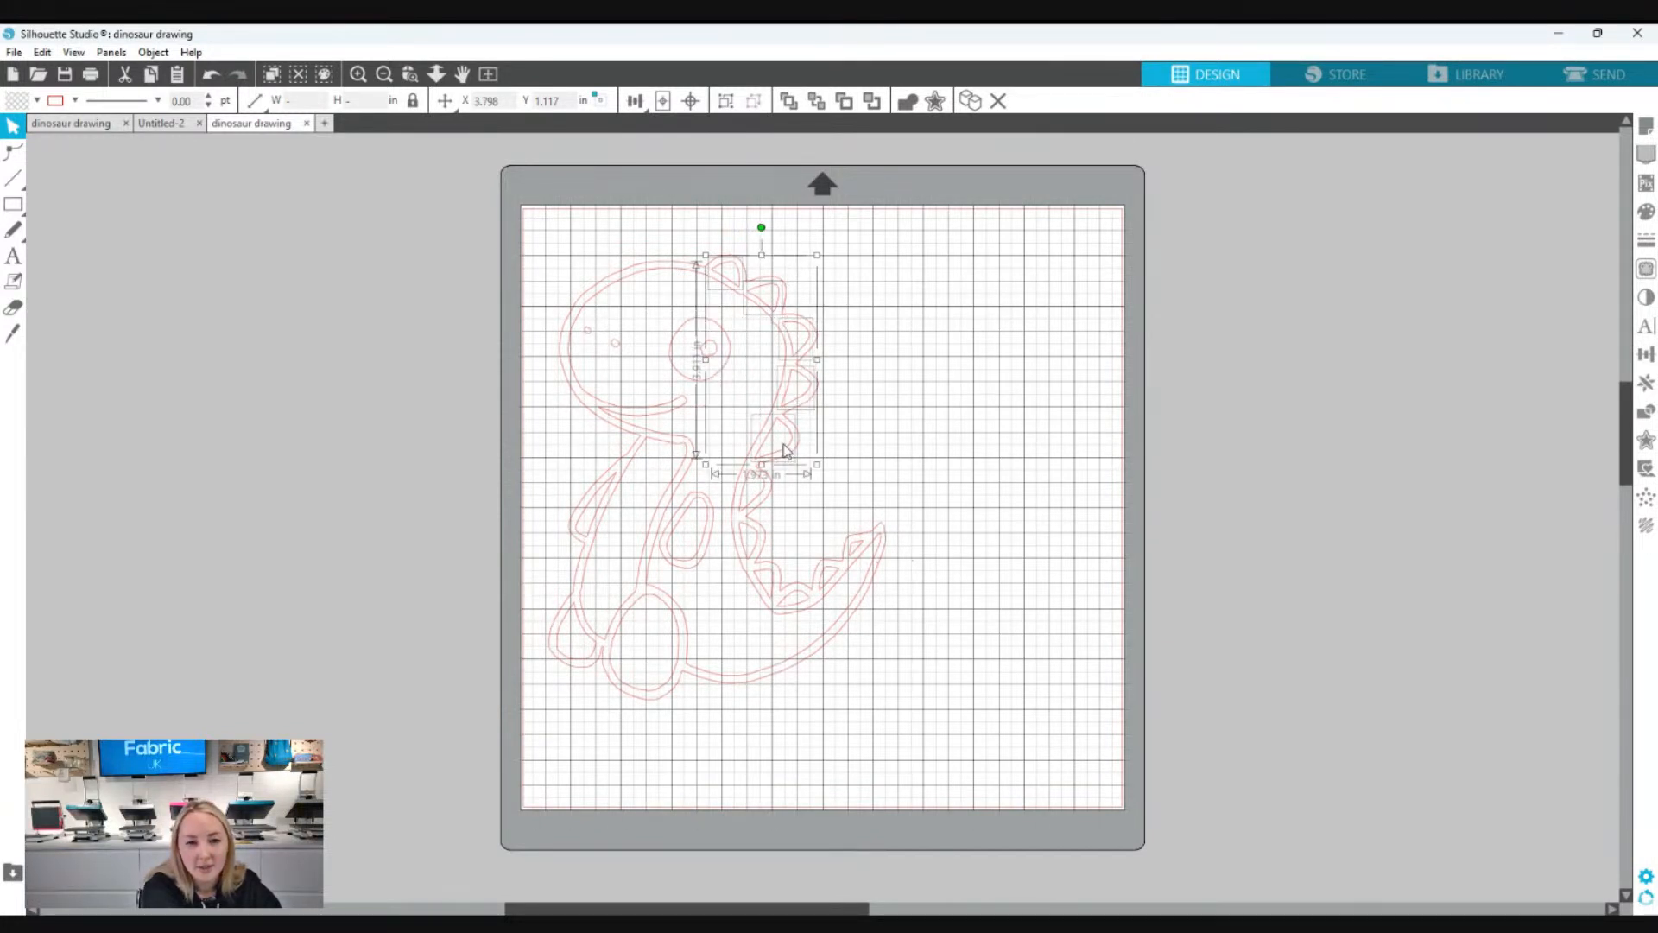
left_click(748, 506, "shift")
left_click(745, 563, "shift")
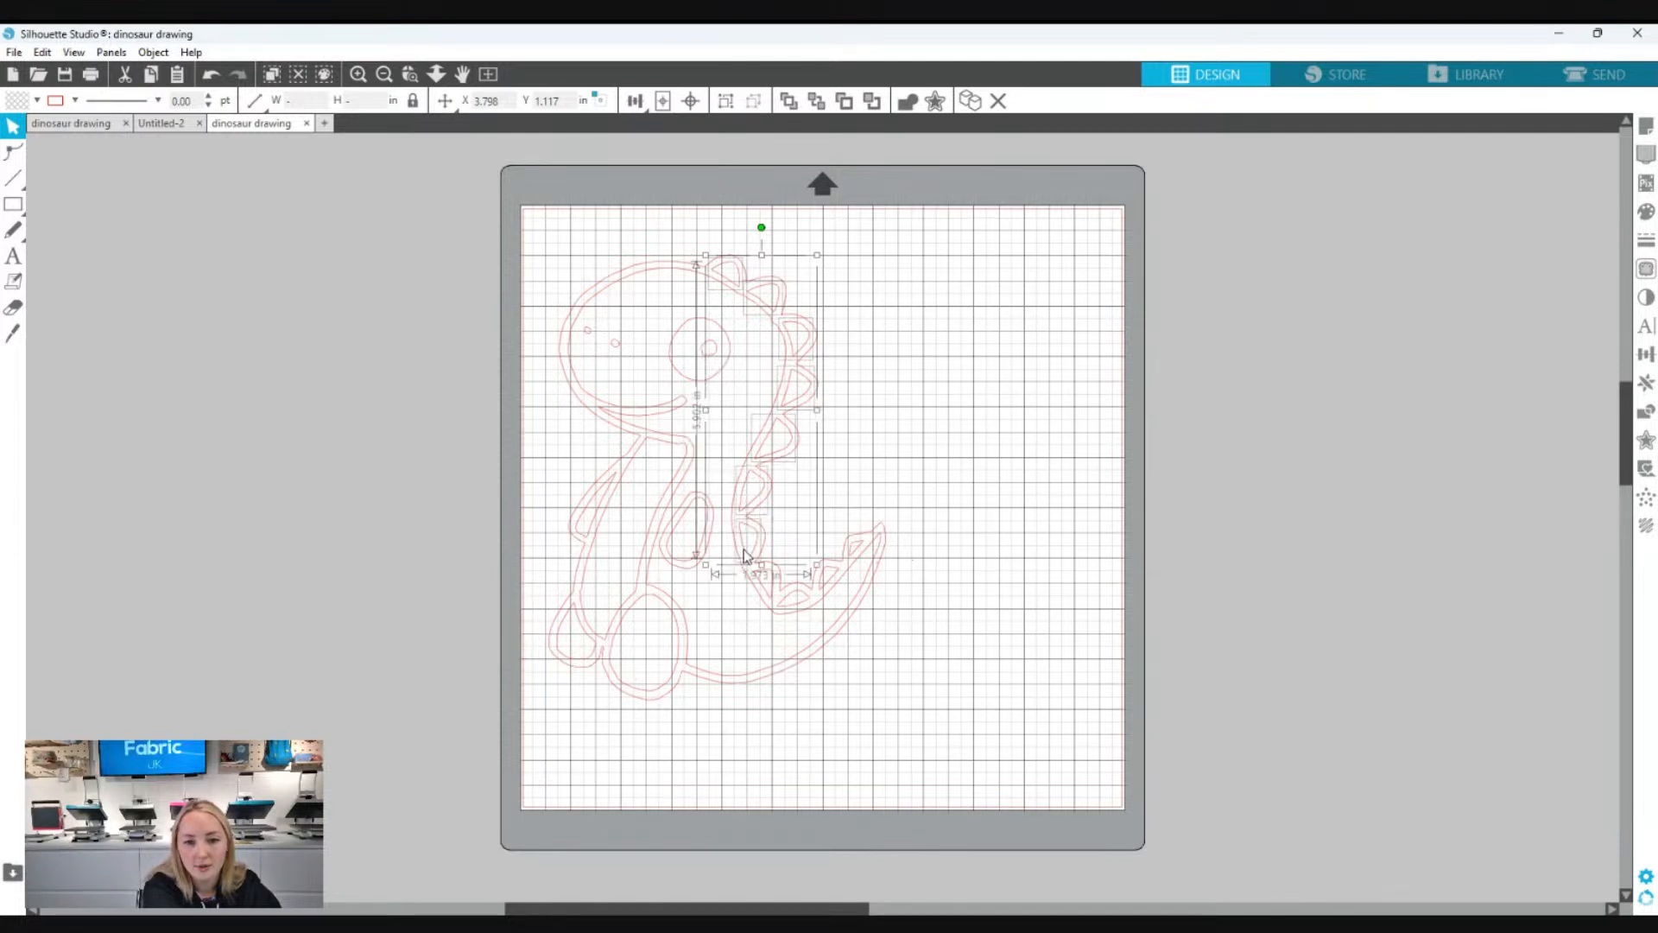
left_click(771, 595, "shift")
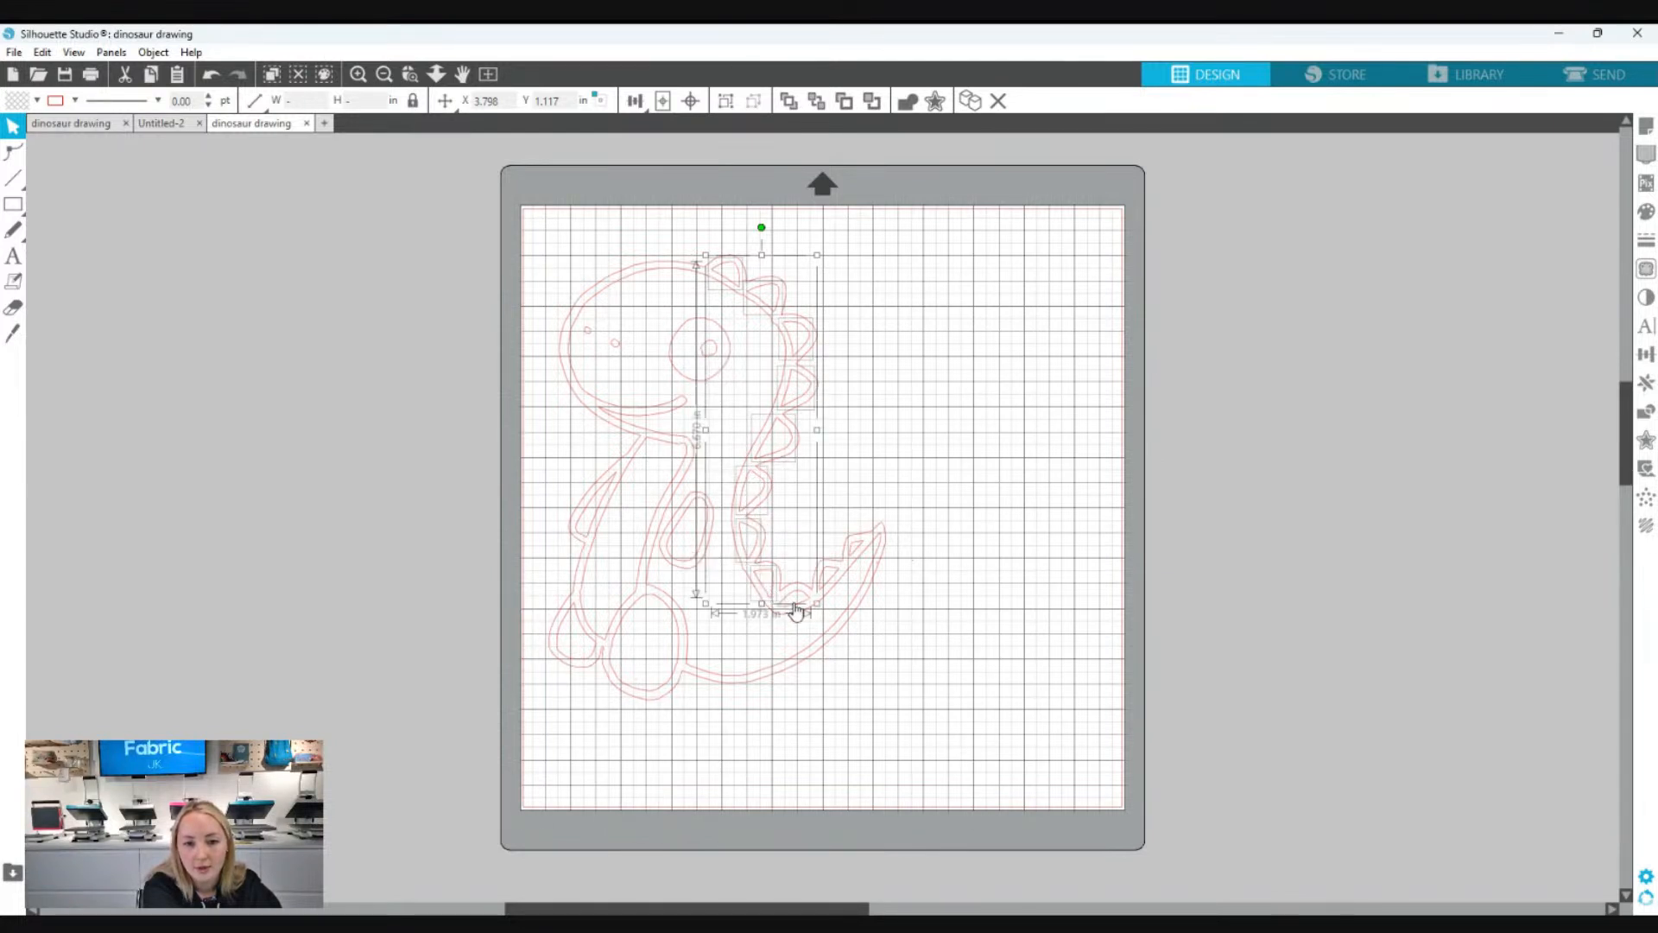
left_click(831, 579, "shift")
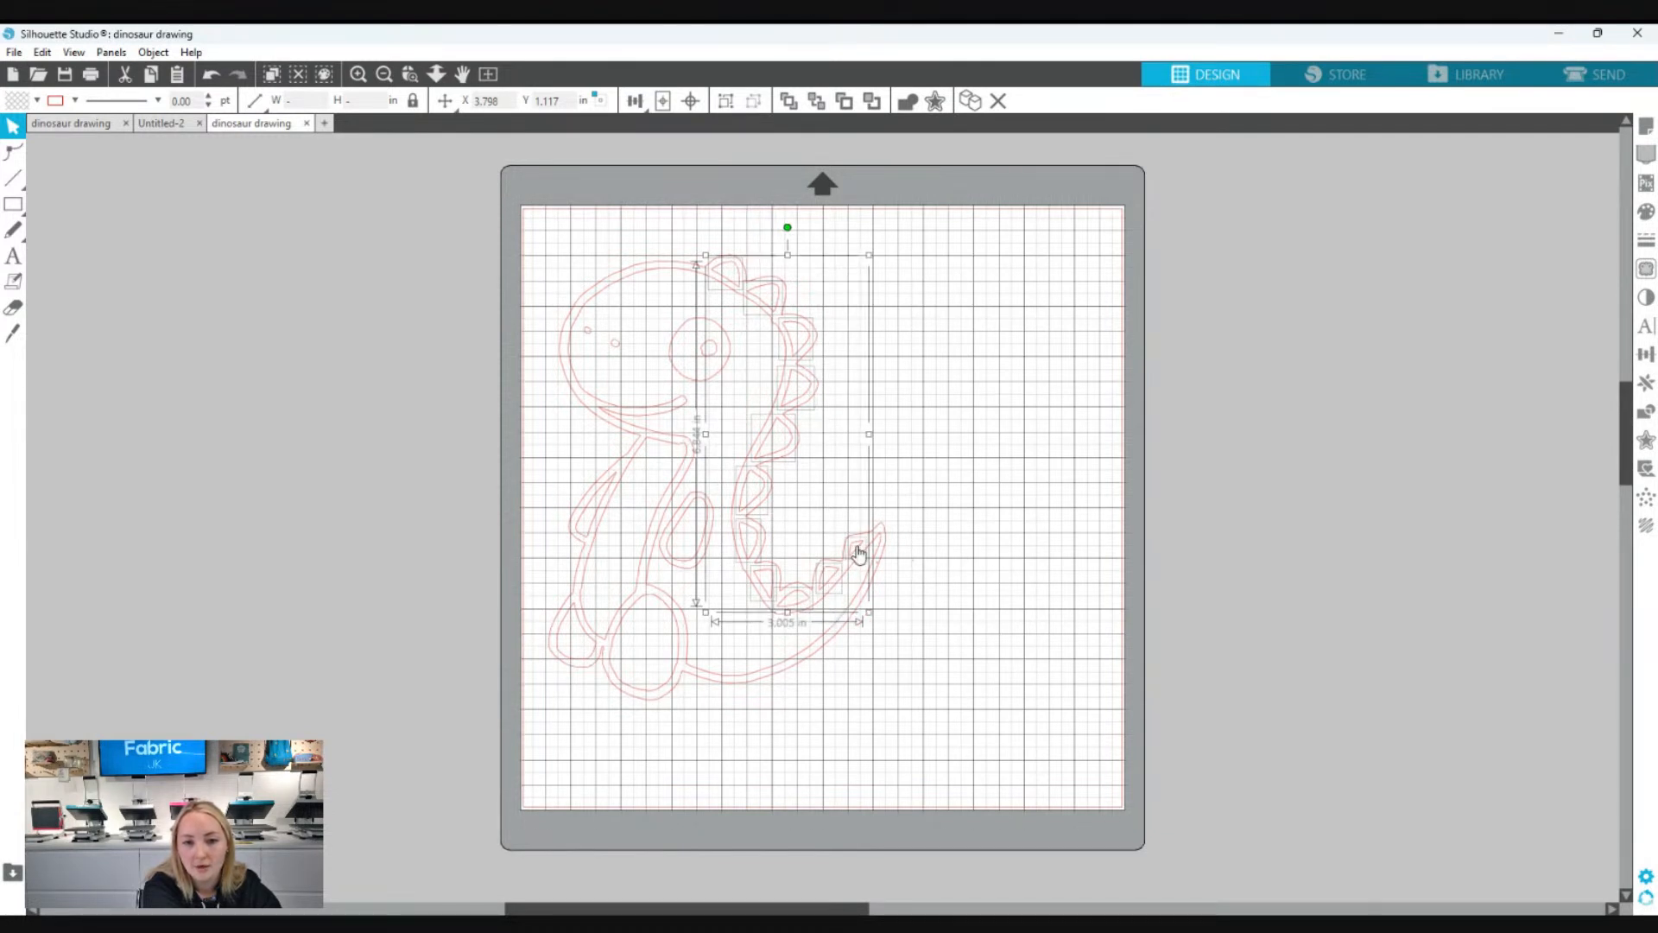
left_click(1647, 213)
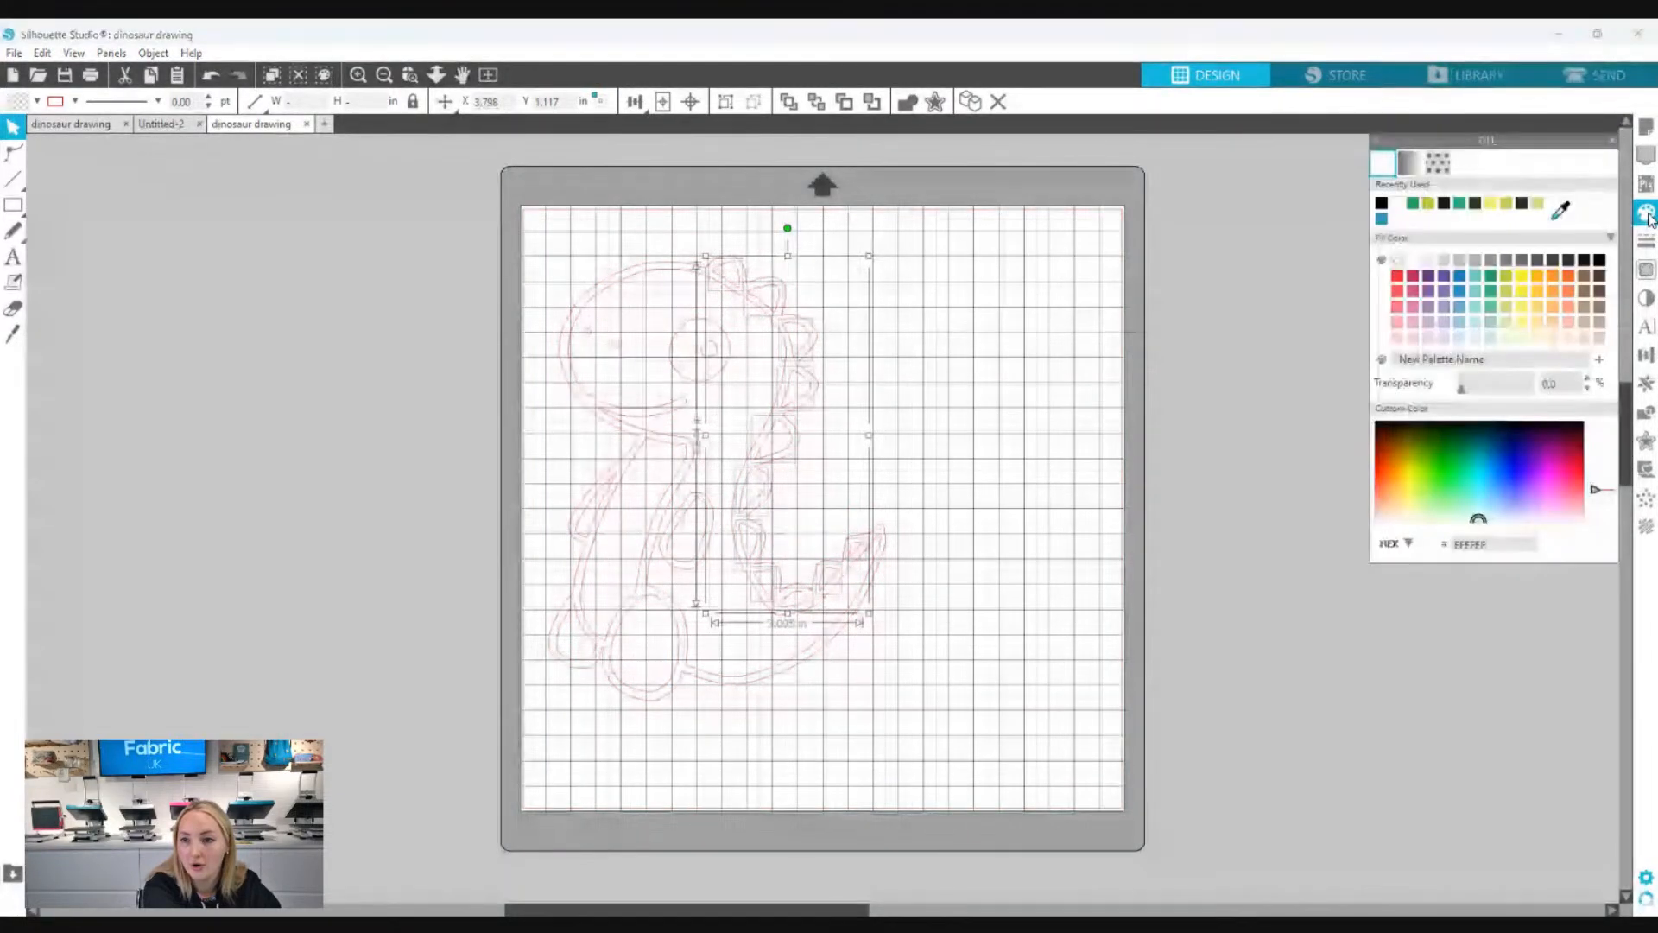
left_click_drag(1548, 141, 1105, 279)
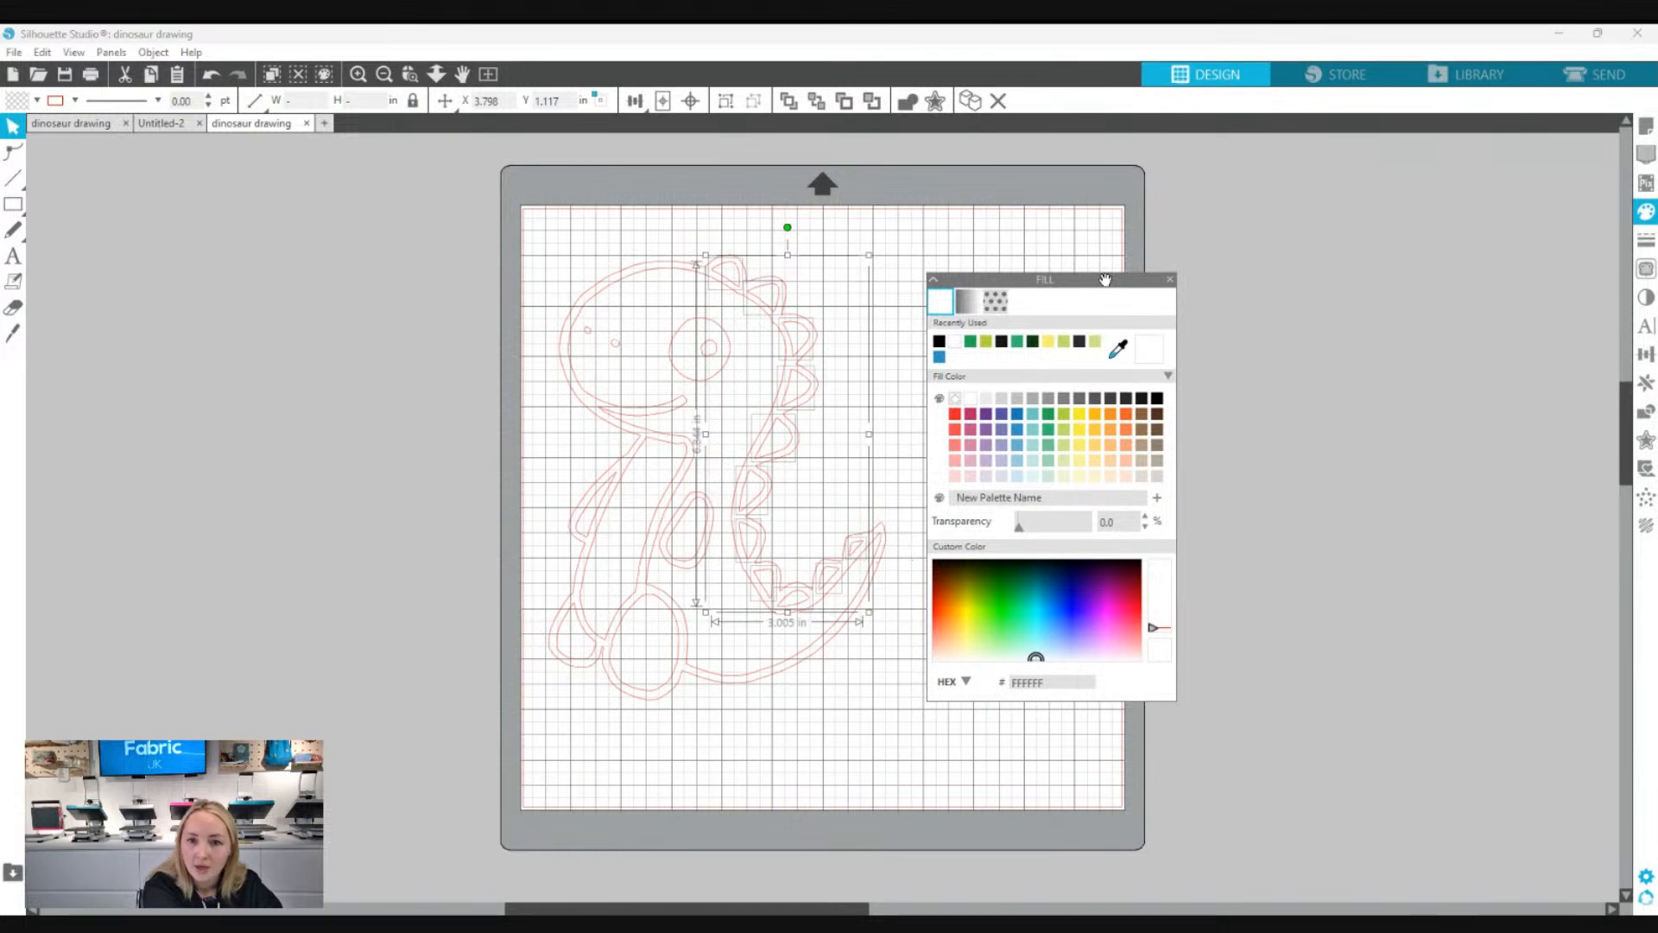
left_click(1064, 431)
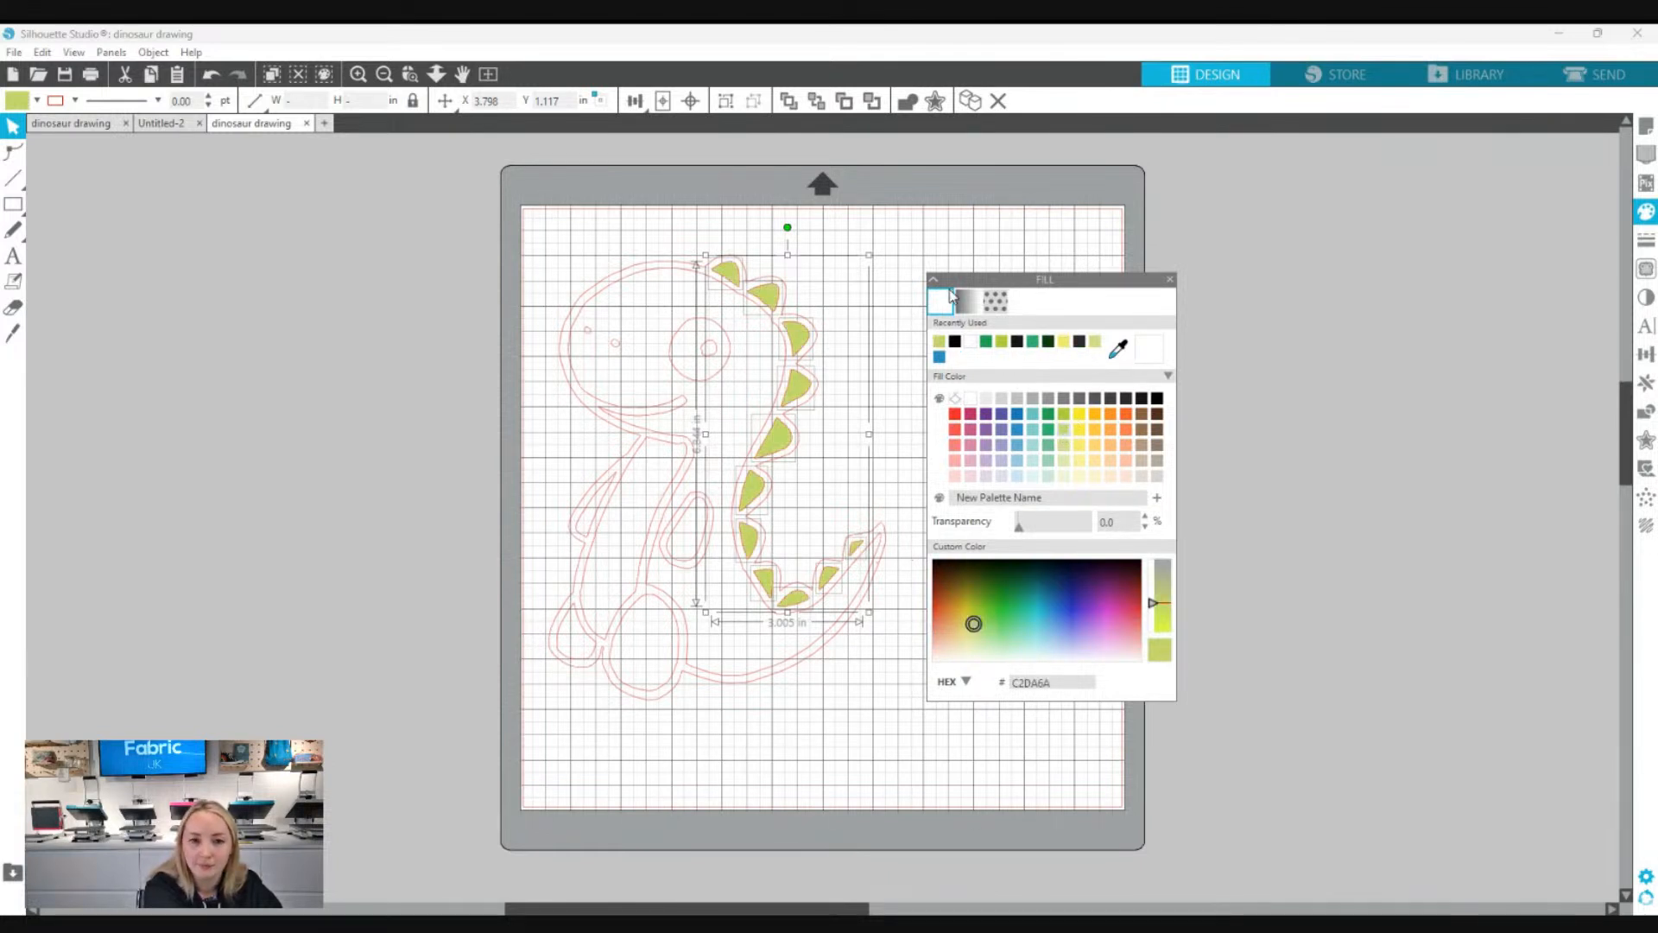
left_click(953, 221)
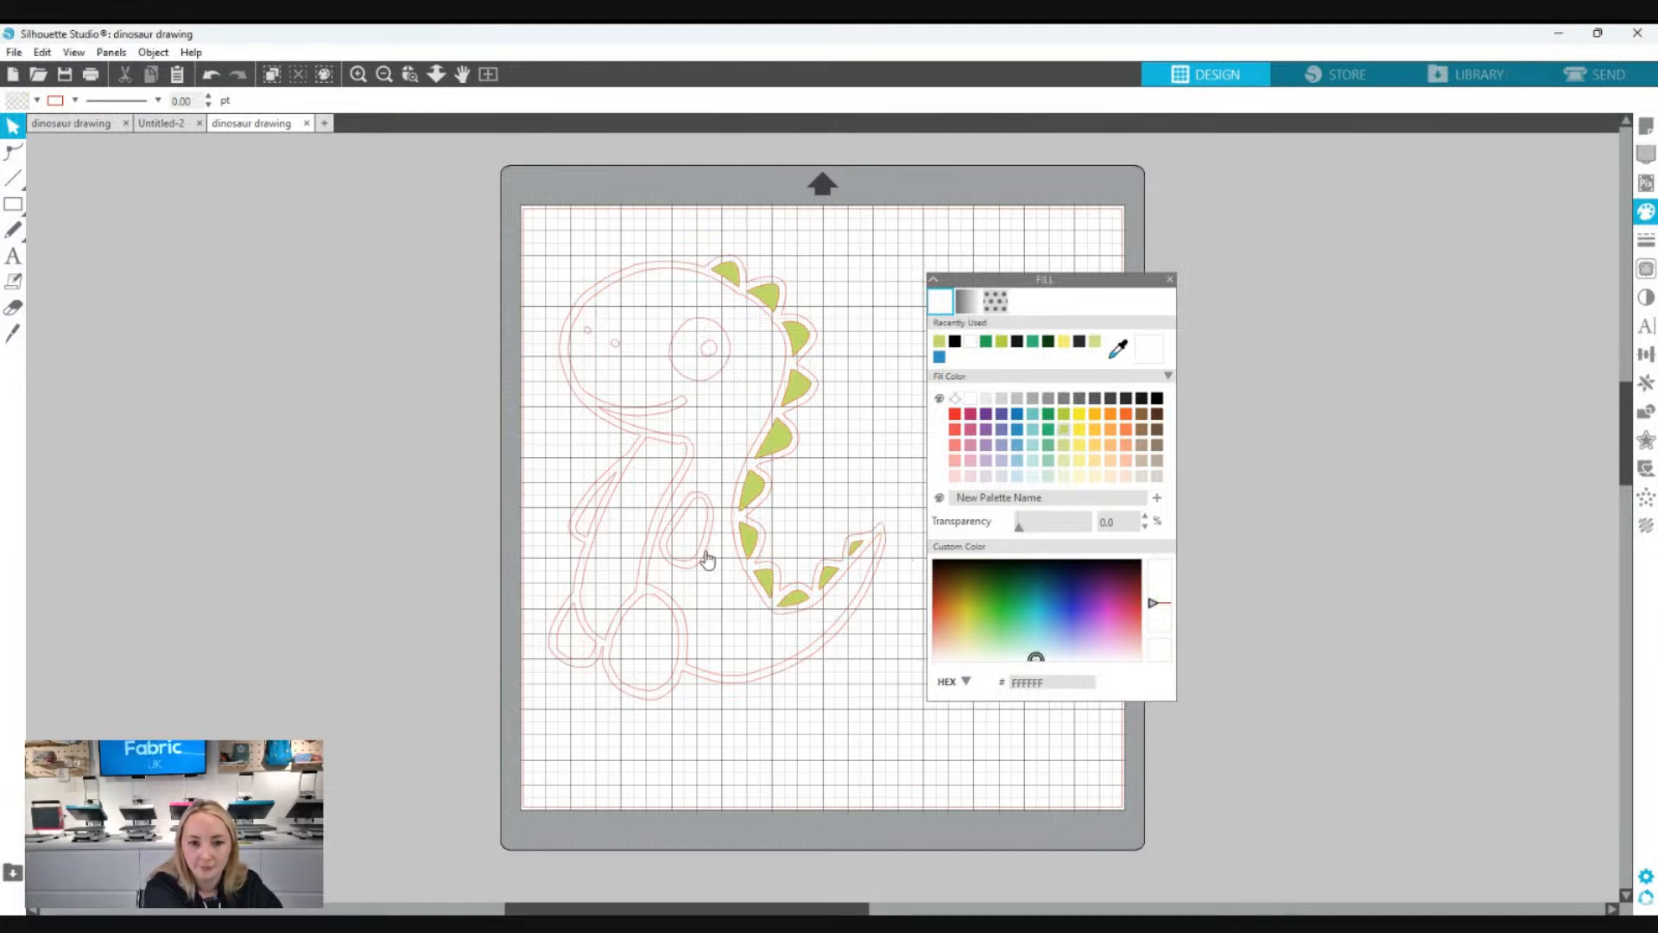
- Fill the dinosaur's belly piece with the paler recently used green D0E28E
left_click(637, 592)
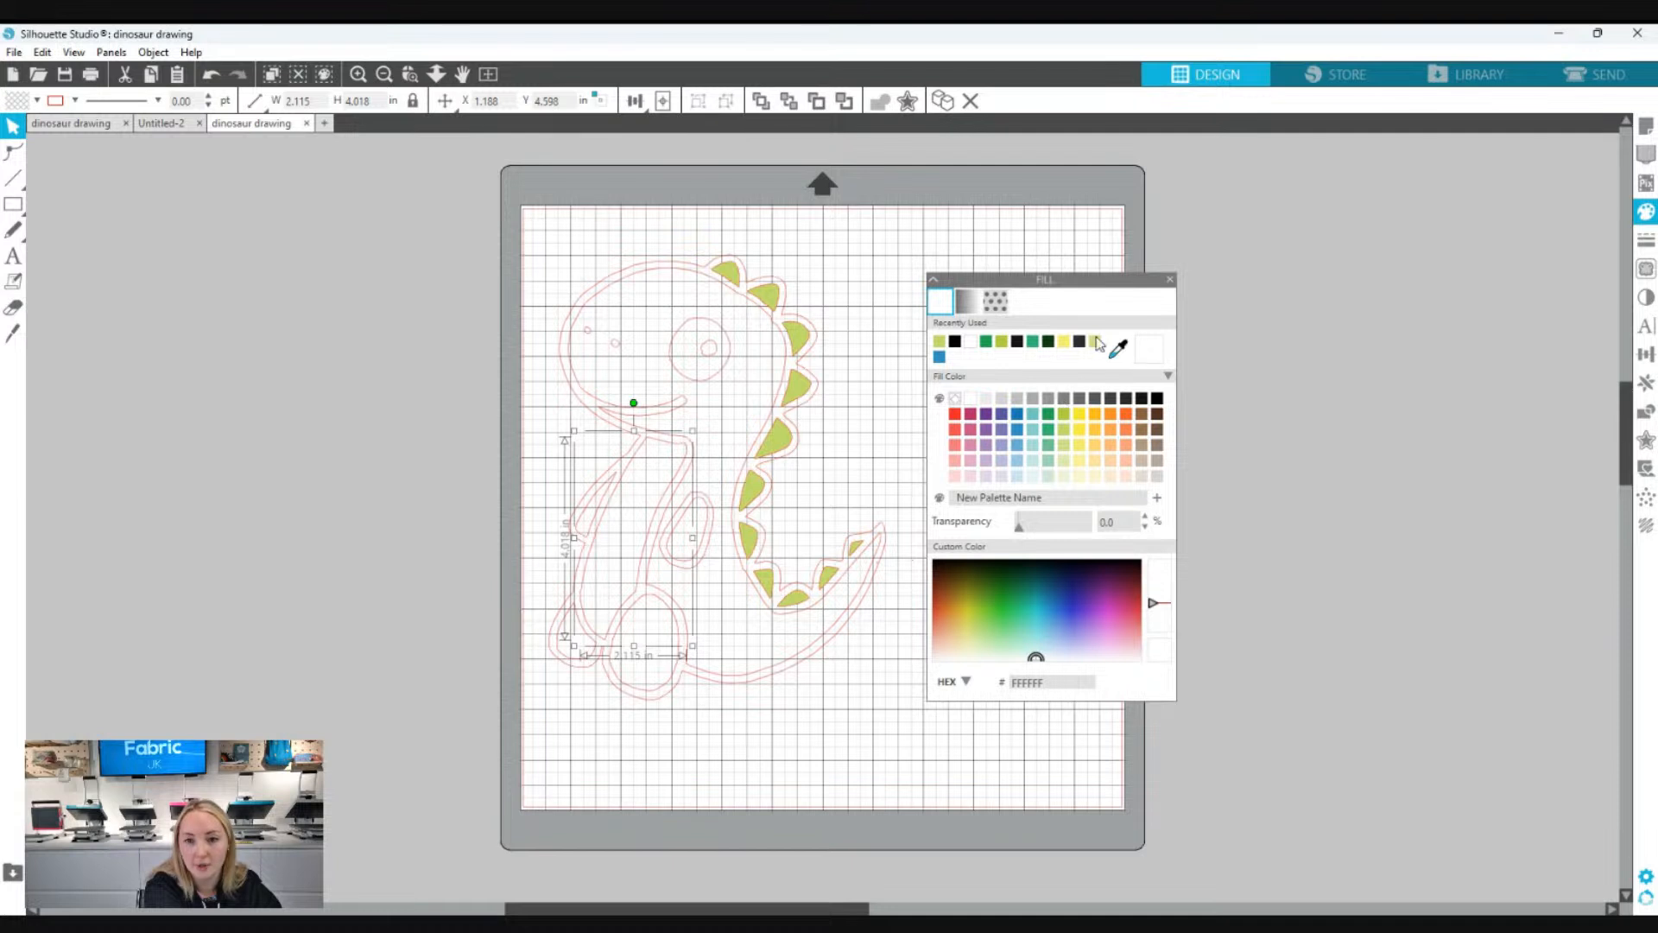
left_click(1092, 344)
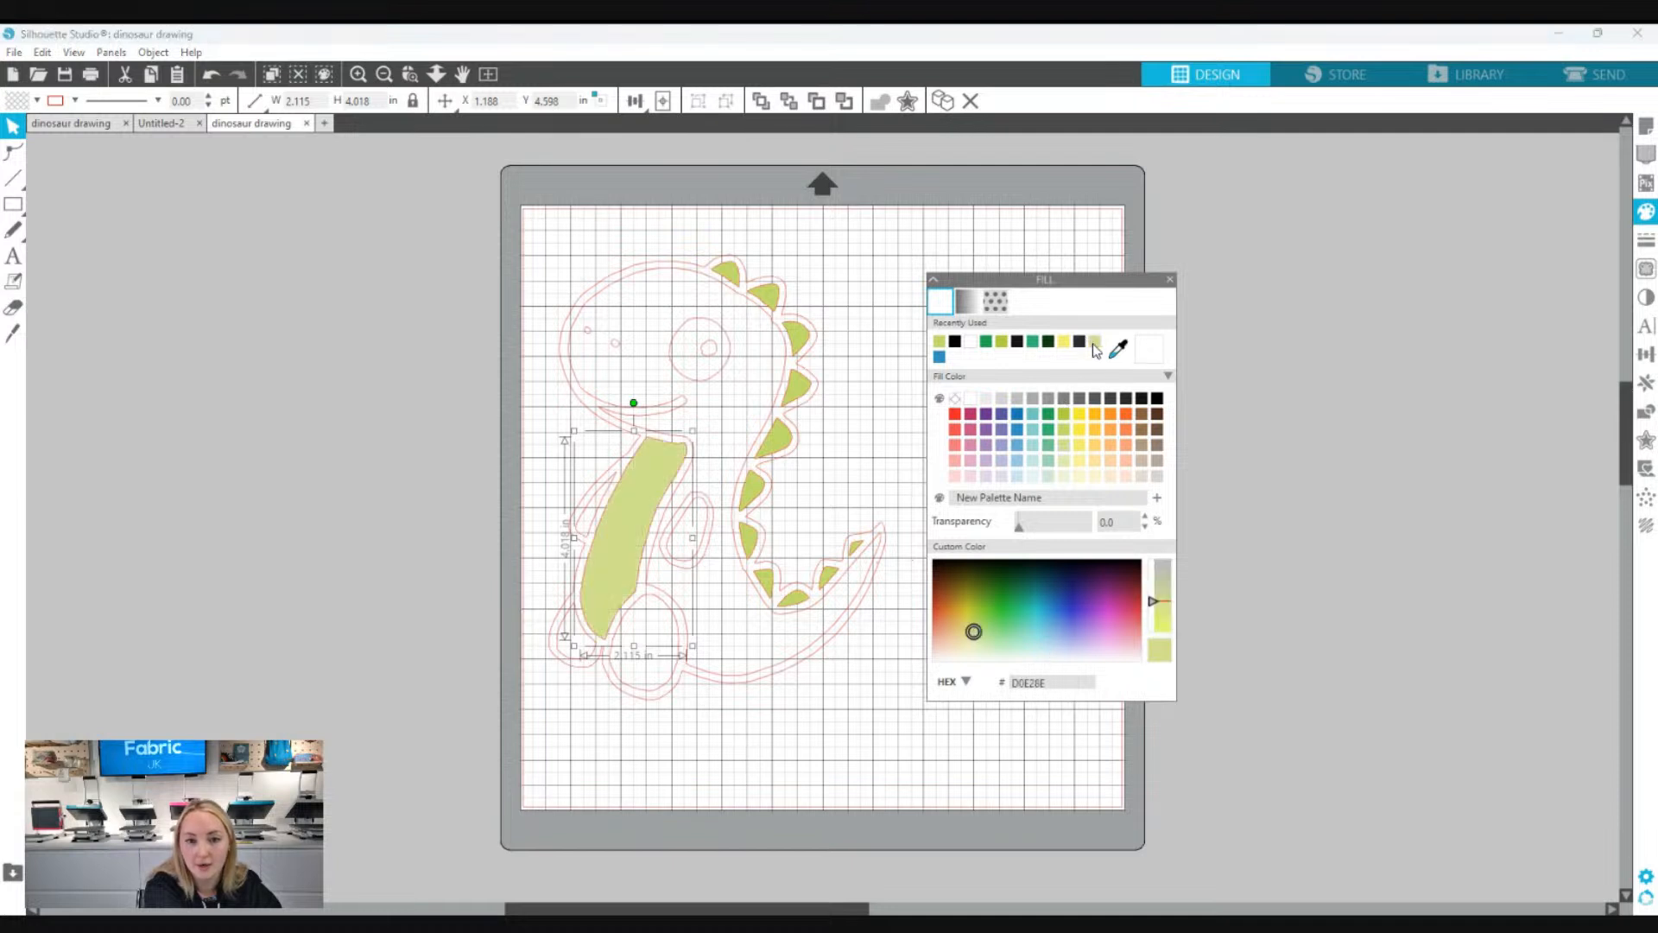
left_click(719, 749)
- Fill the dinosaur's outermost outline shape with black
left_click(718, 689)
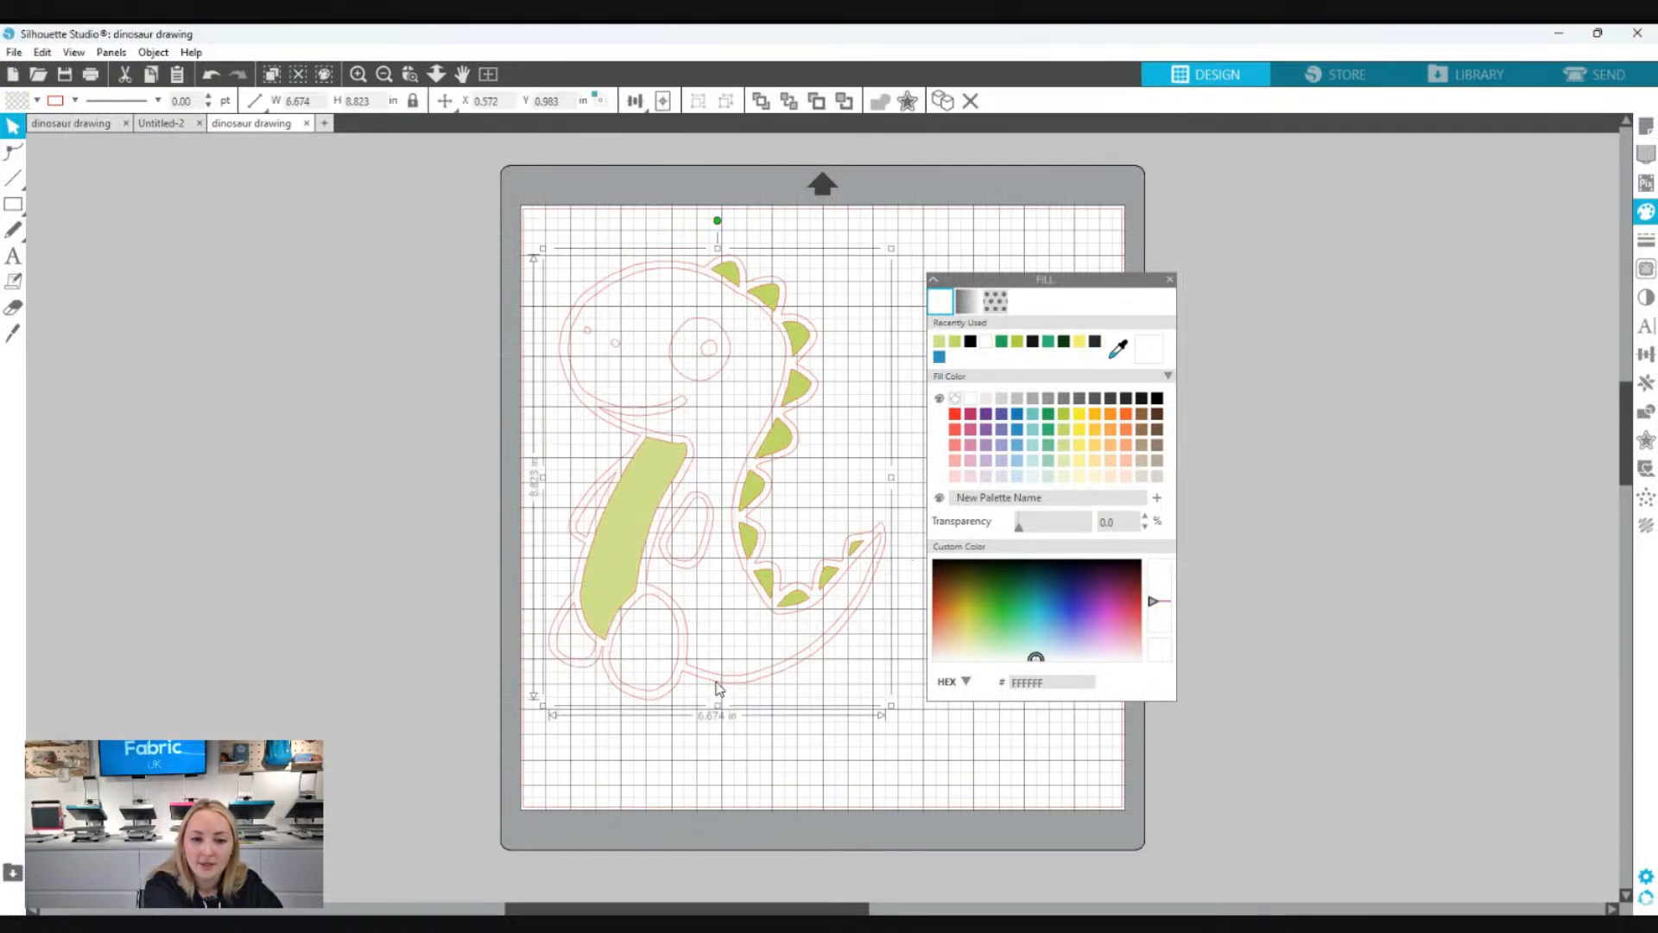
left_click(973, 343)
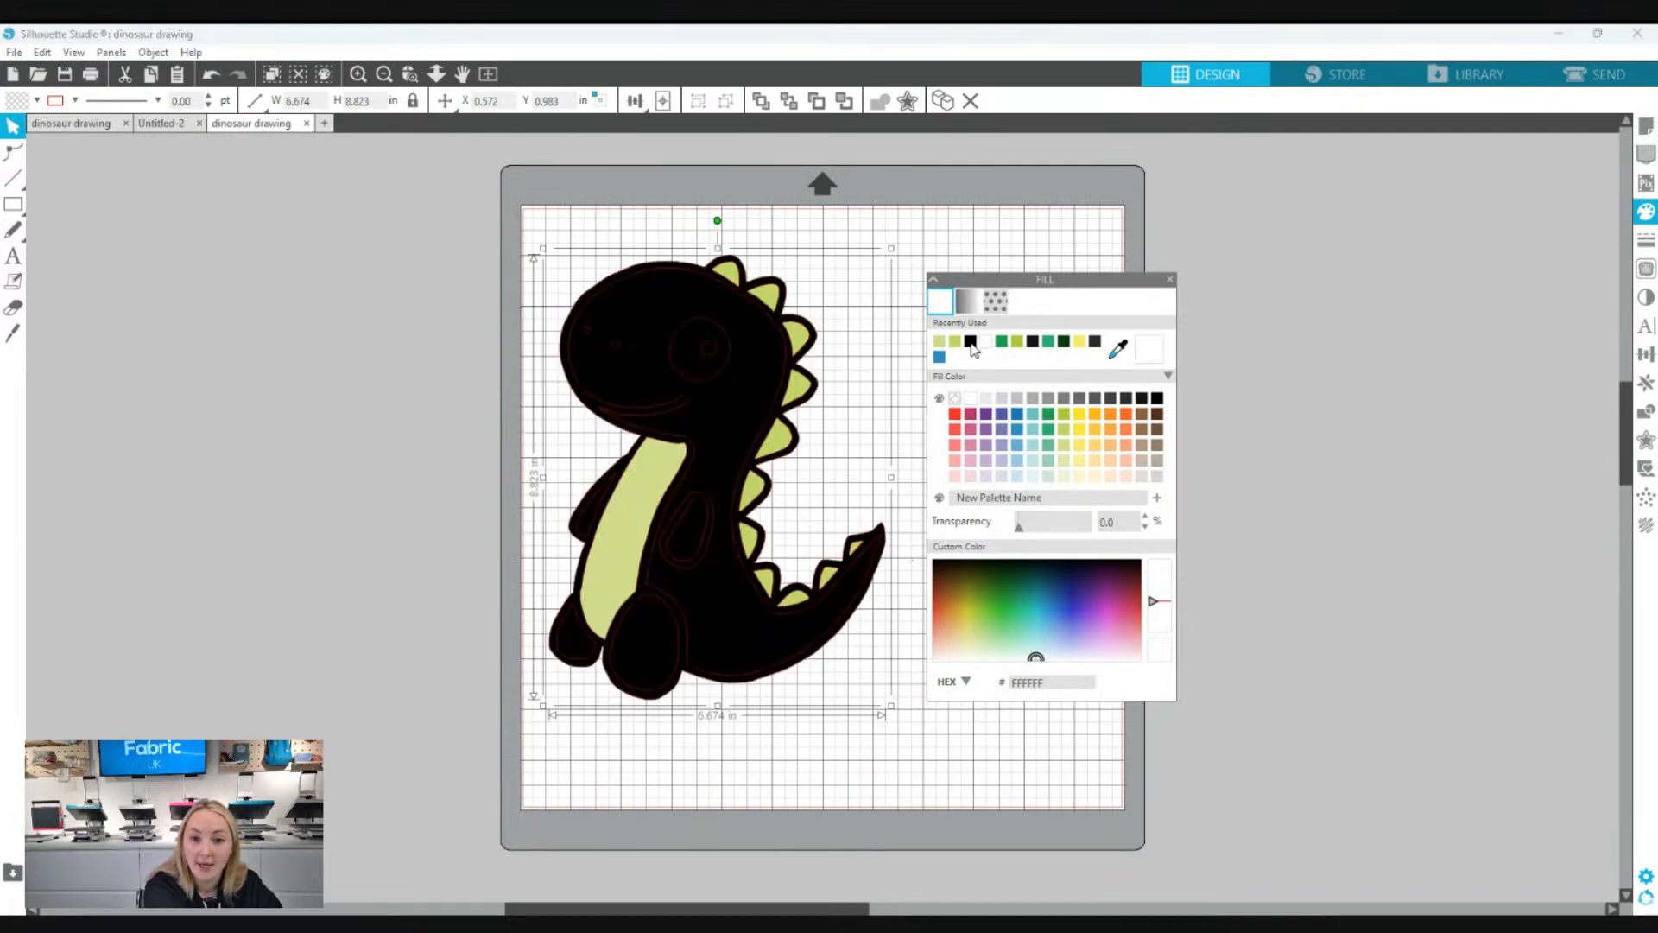
left_click(781, 762)
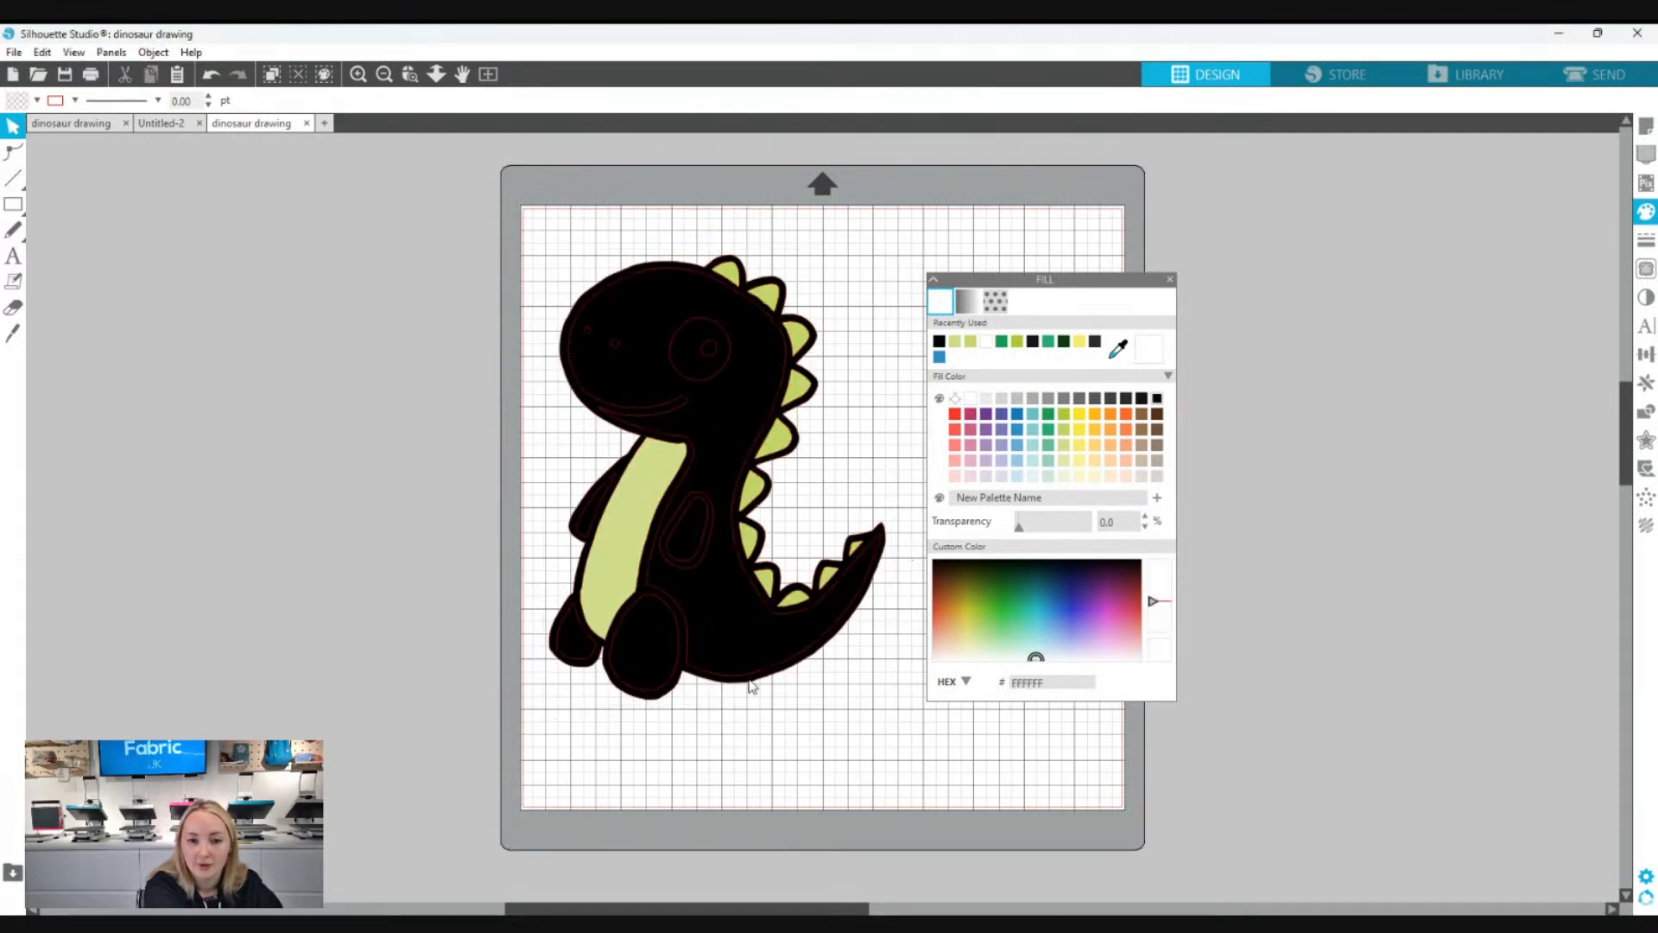
left_click(738, 680)
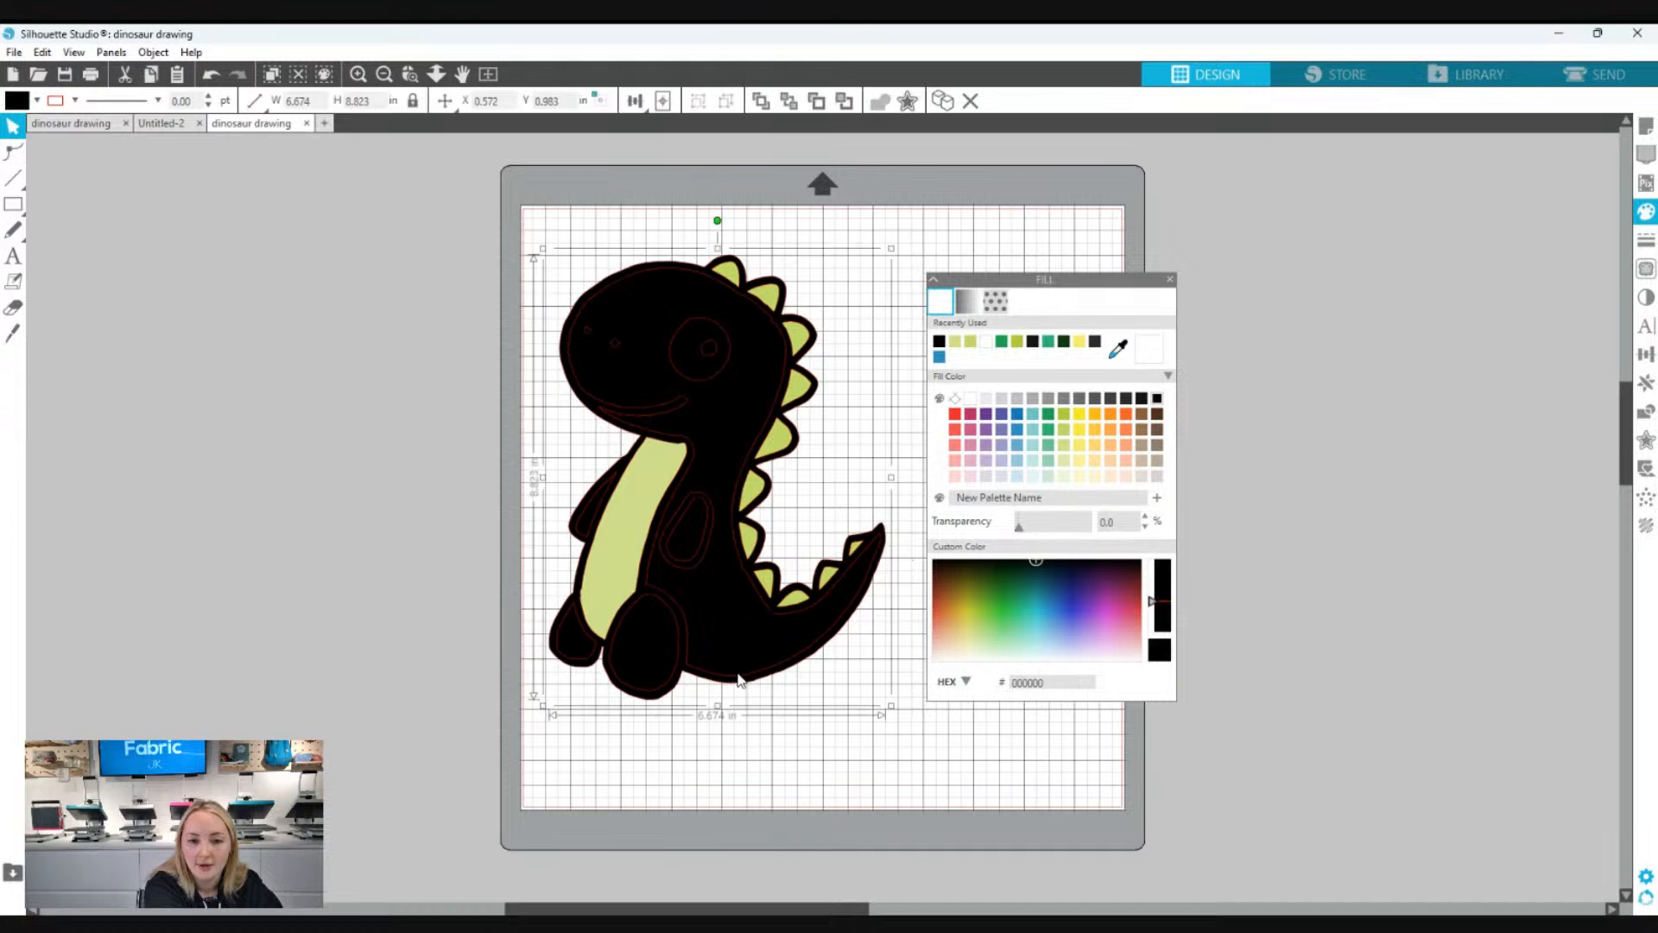
left_click(1002, 343)
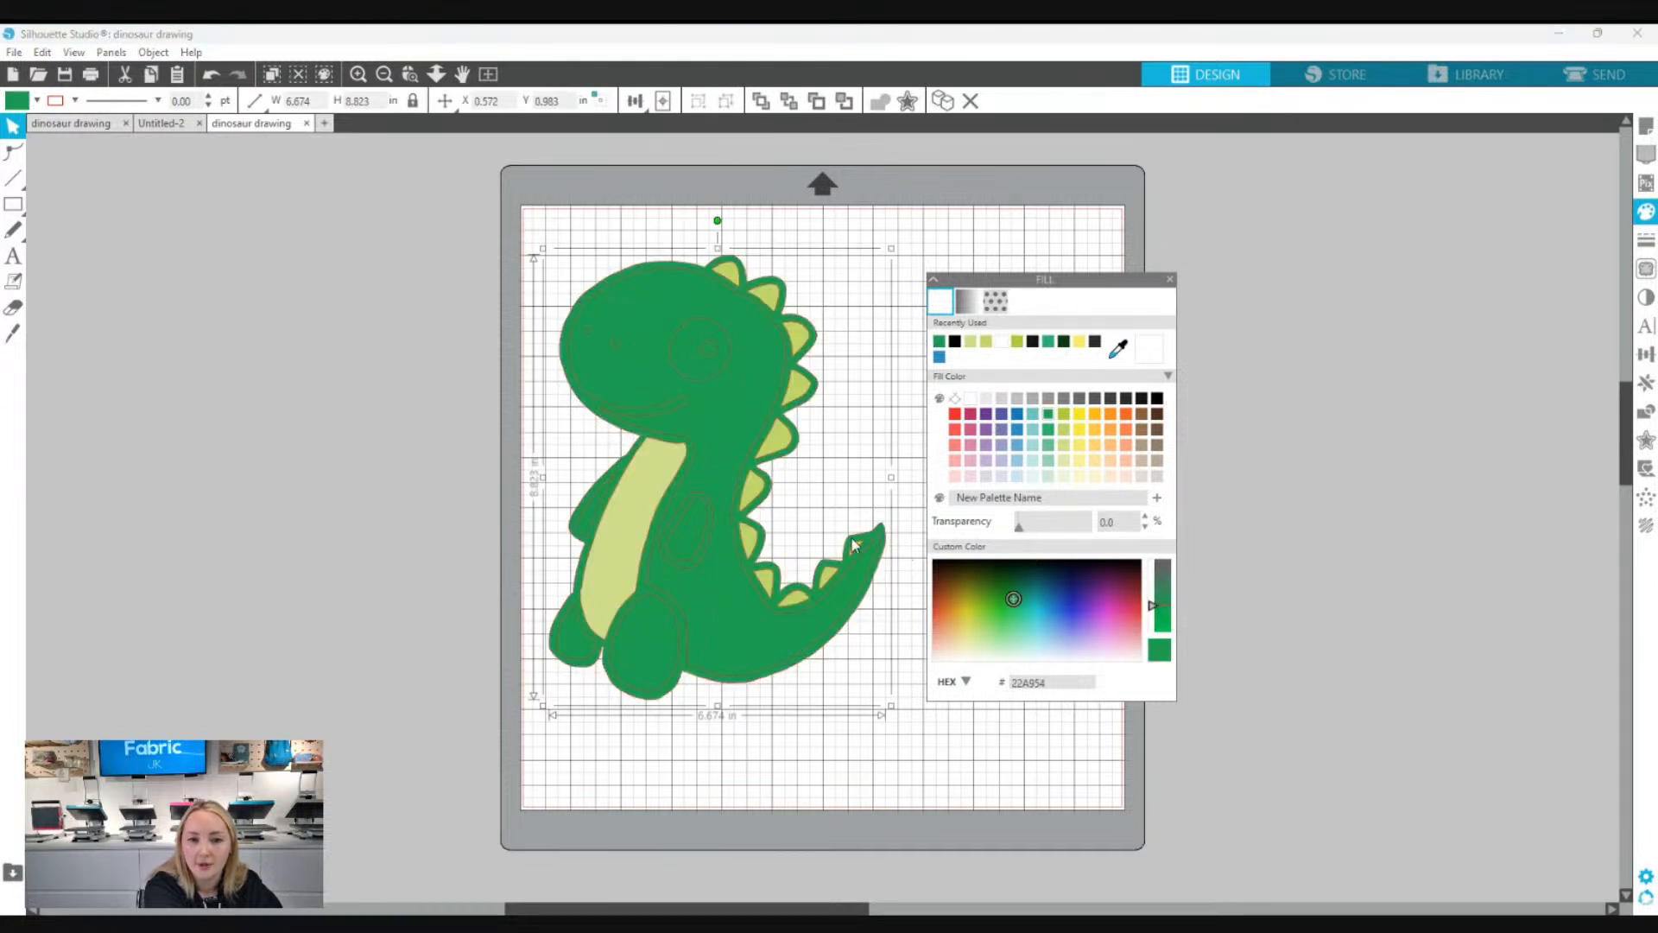
left_click(787, 741)
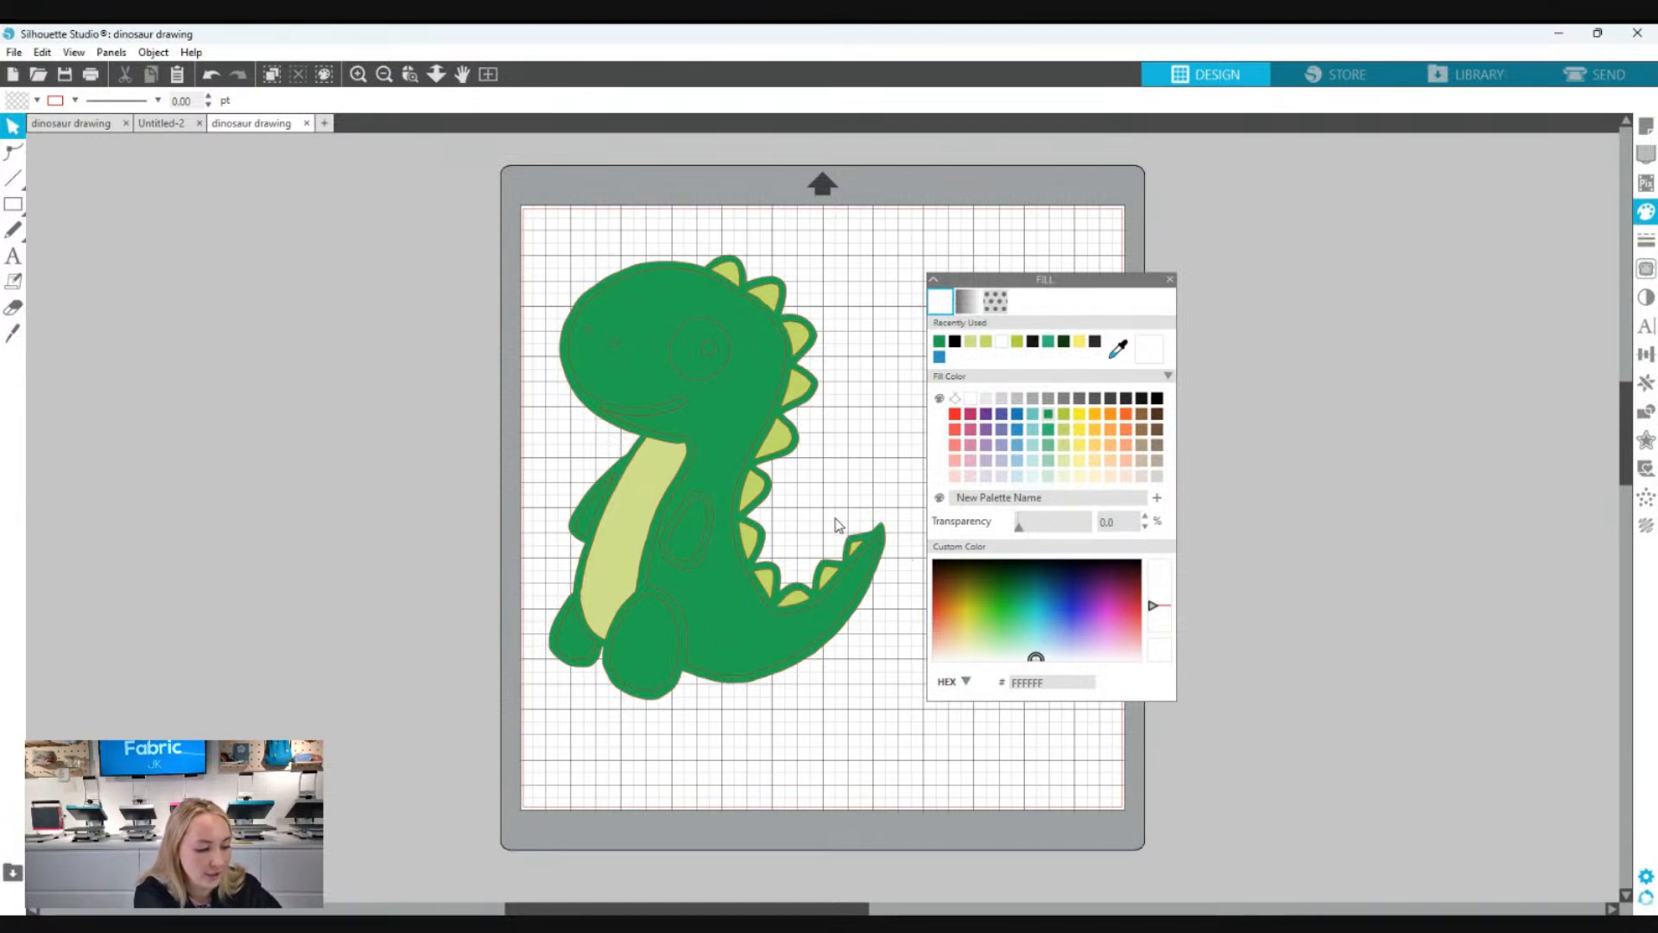
left_click(838, 524)
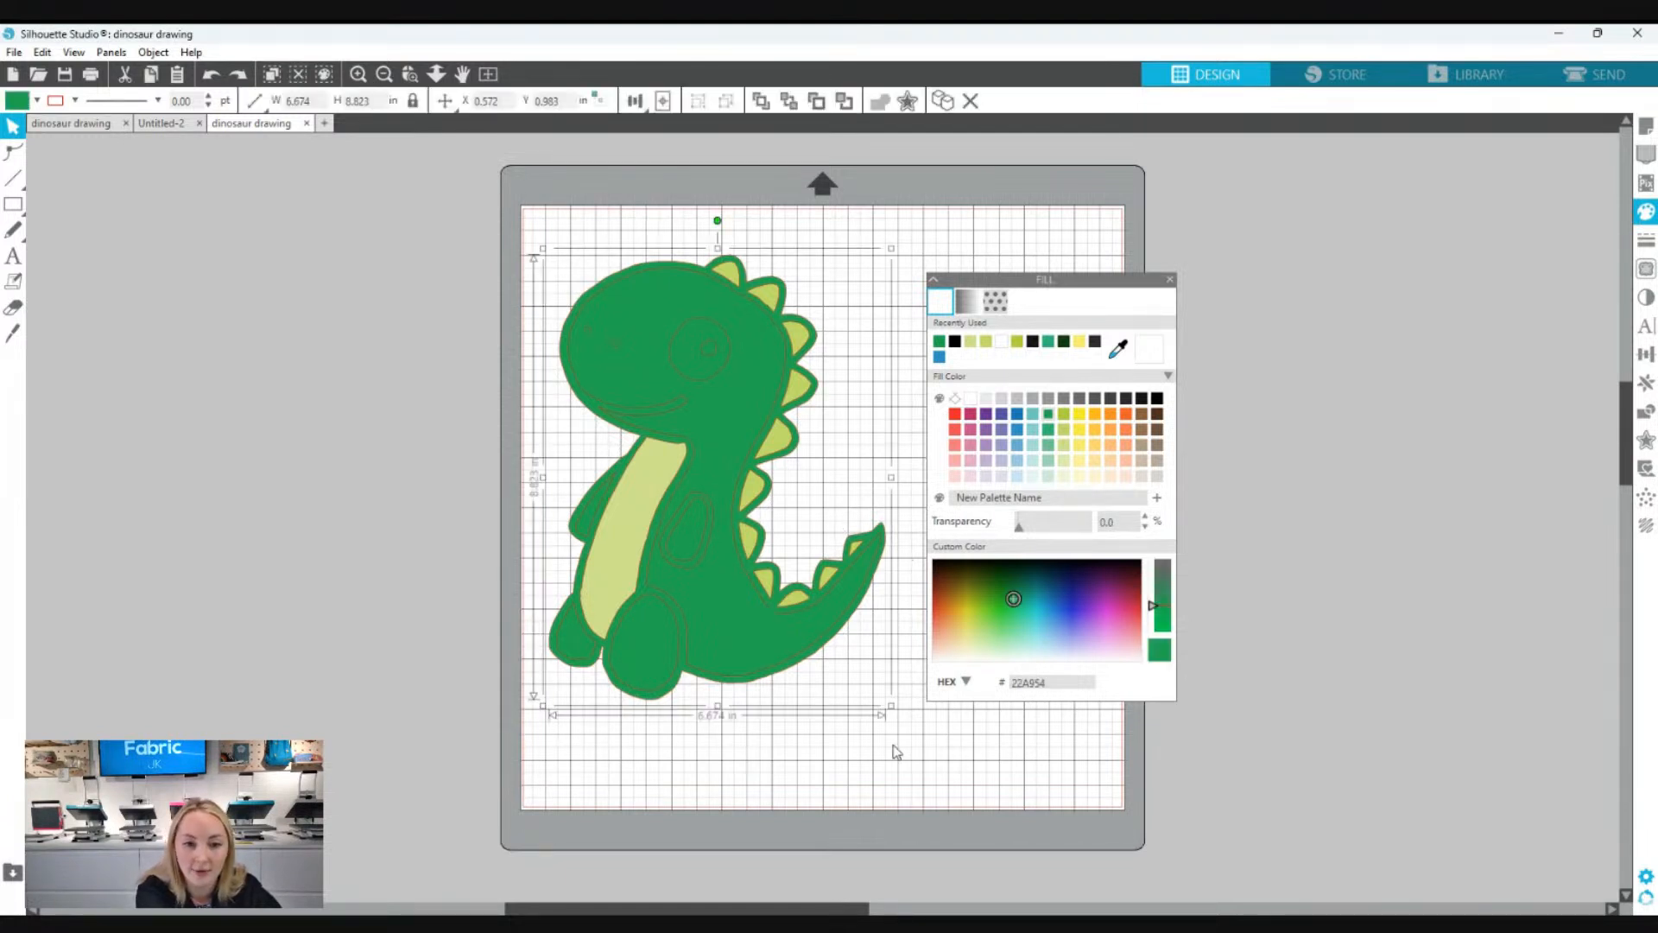
left_click(896, 774)
left_click(838, 702)
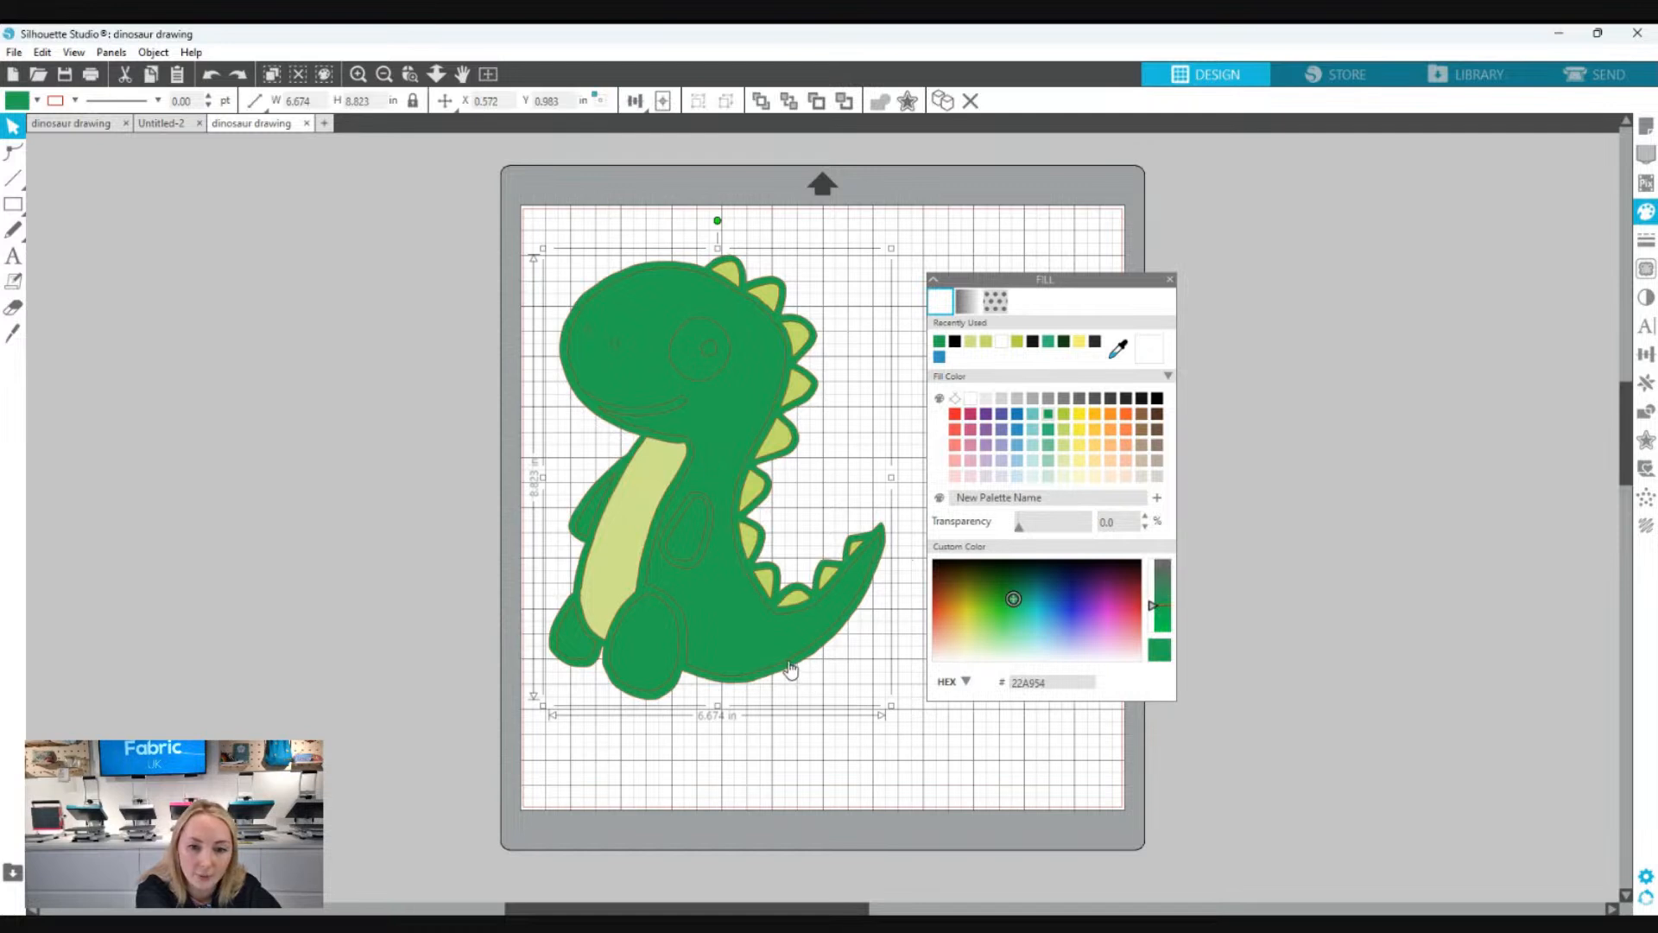
key("ctrl+z")
key("ctrl+z")
key("ctrl+z")
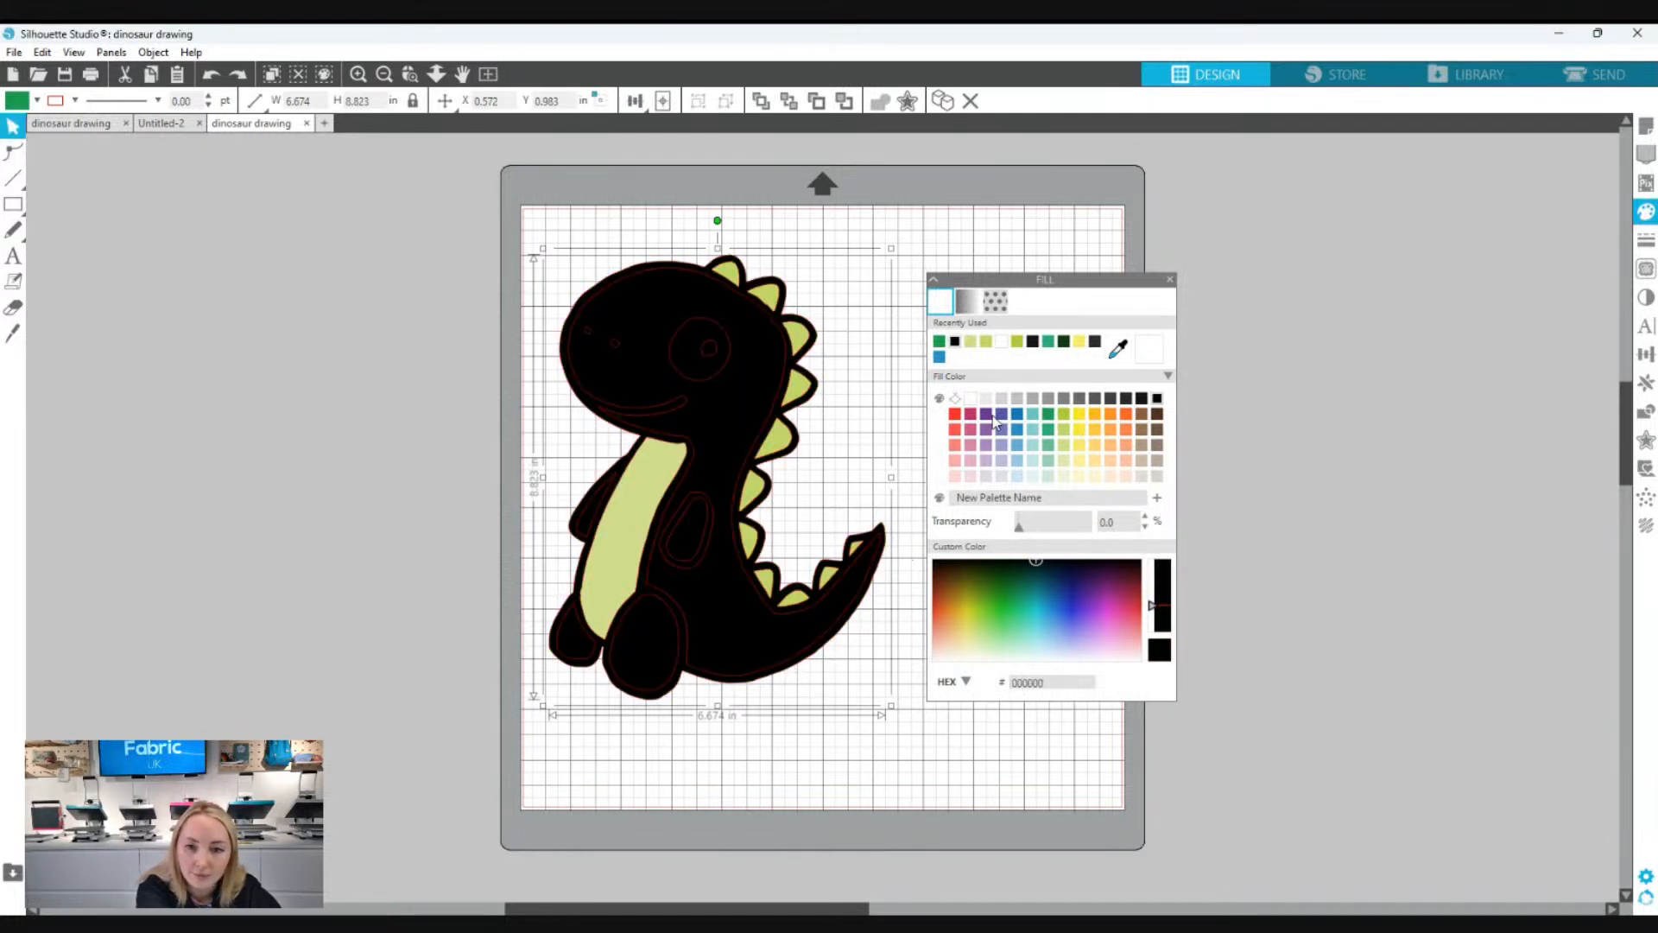
- Fill the inner head, body and tail shape with the recently used green 22A954
left_click(771, 326)
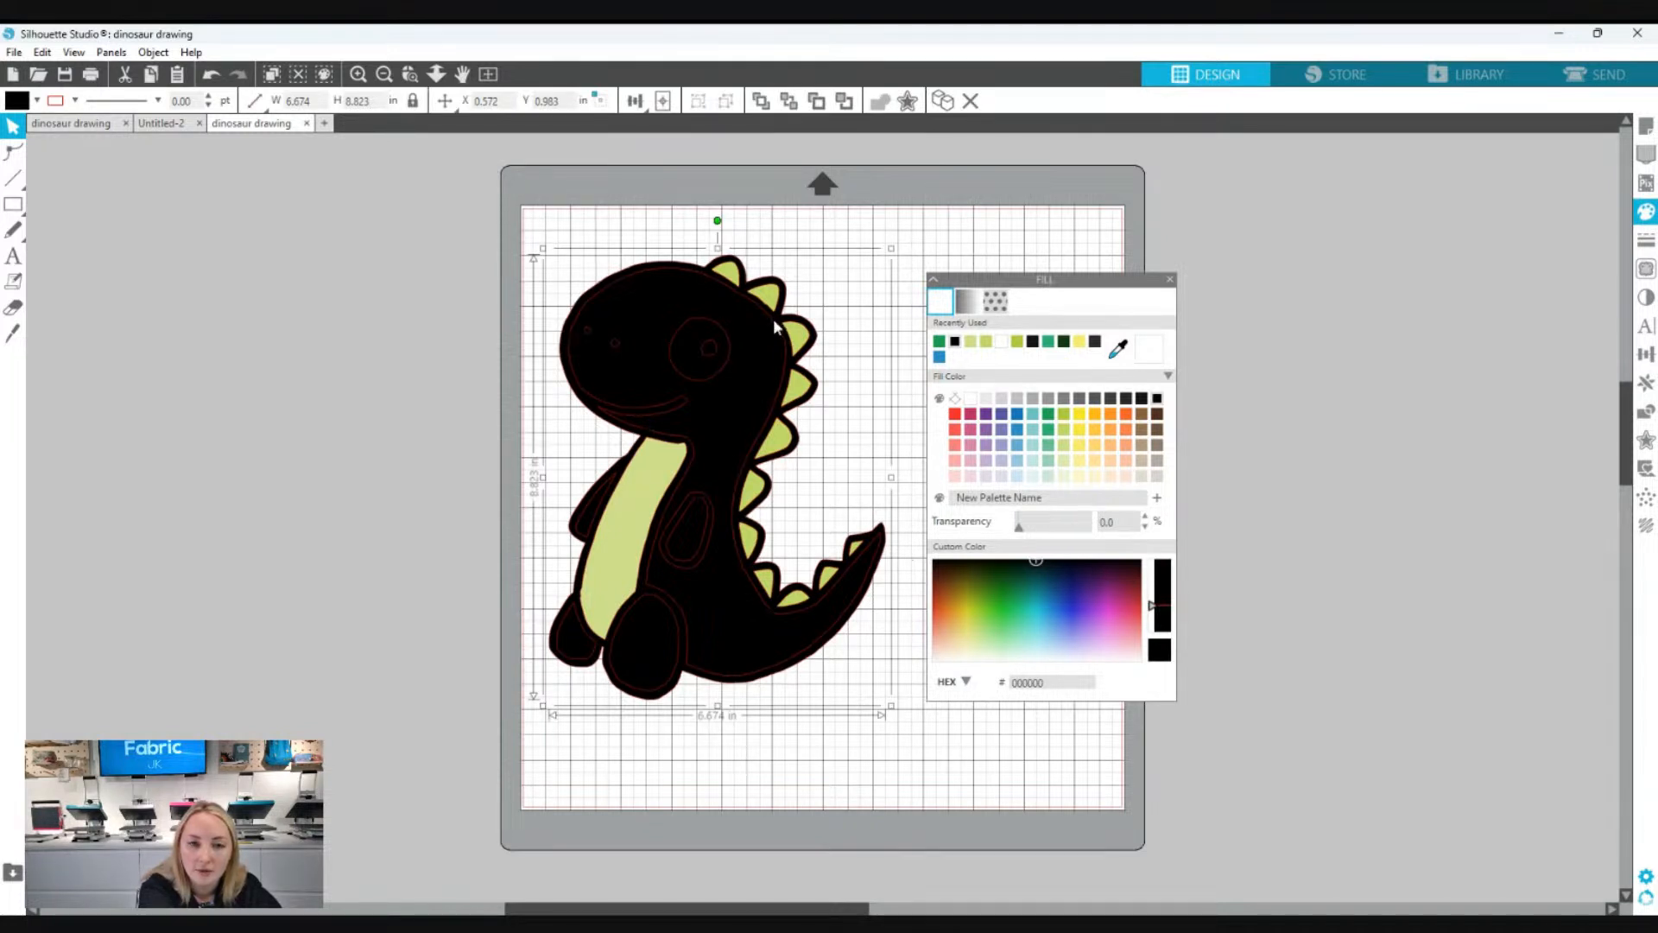
left_click(772, 325)
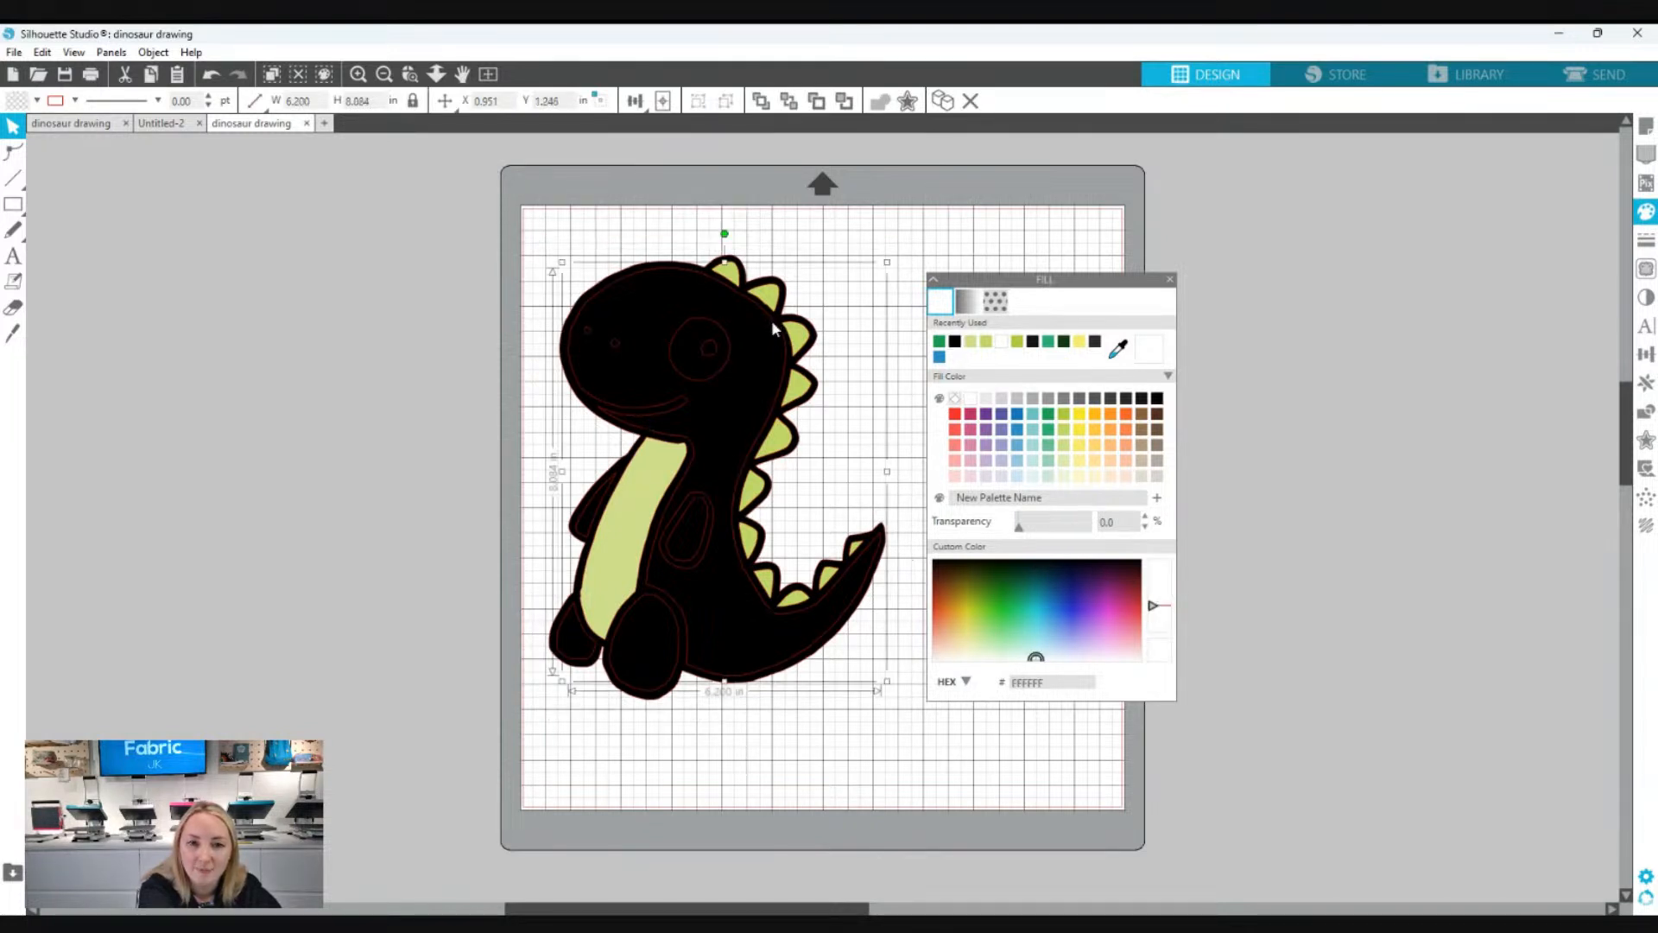
left_click(939, 342)
- Fill the inner shape of the dinosaur's large front foot with the same green 22A954
left_click(645, 653)
left_click(645, 656)
left_click(649, 696)
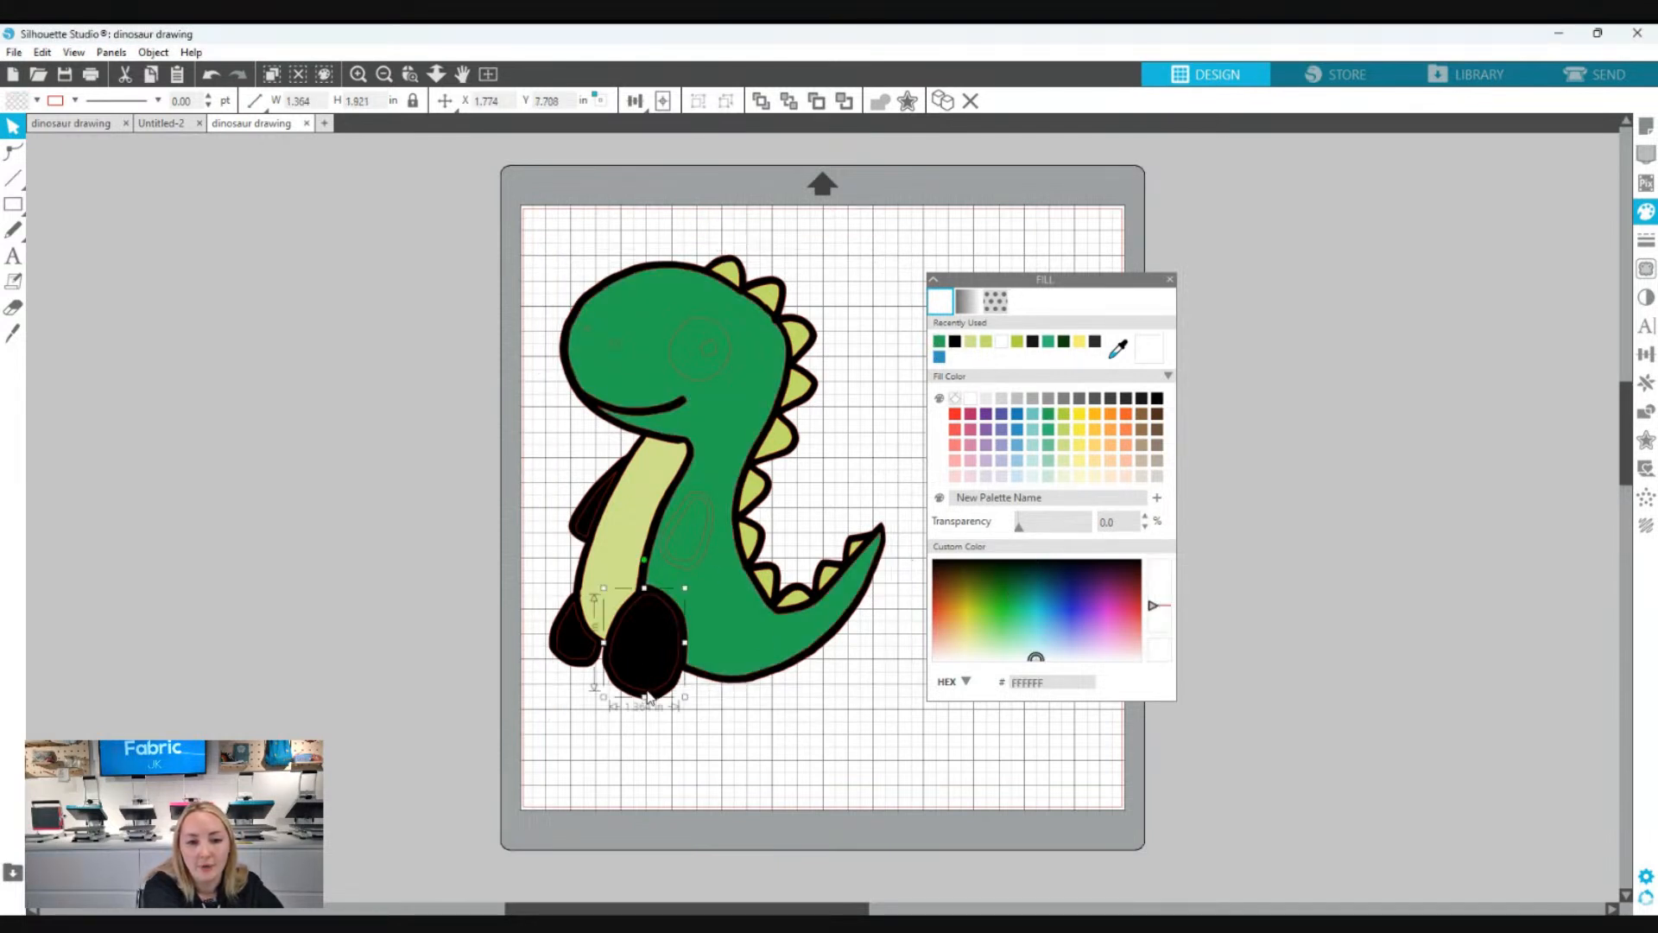
left_click(938, 344)
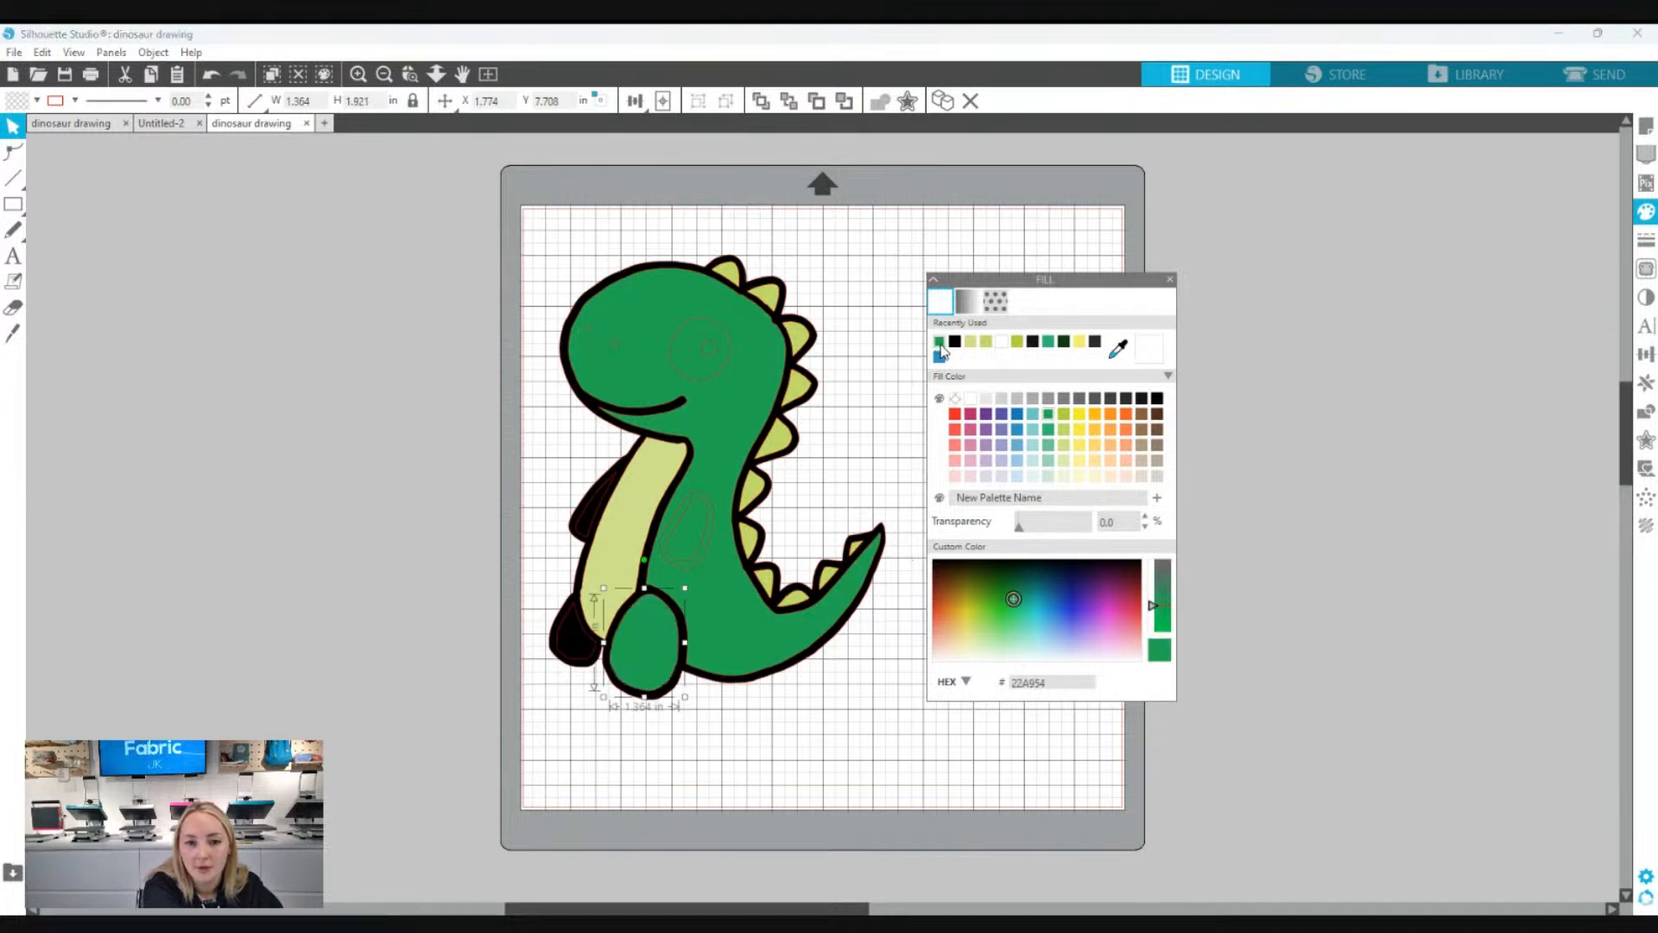
- Fill the dinosaur's small rear foot and its rear arm with the recently used green 22A954
left_click(576, 666)
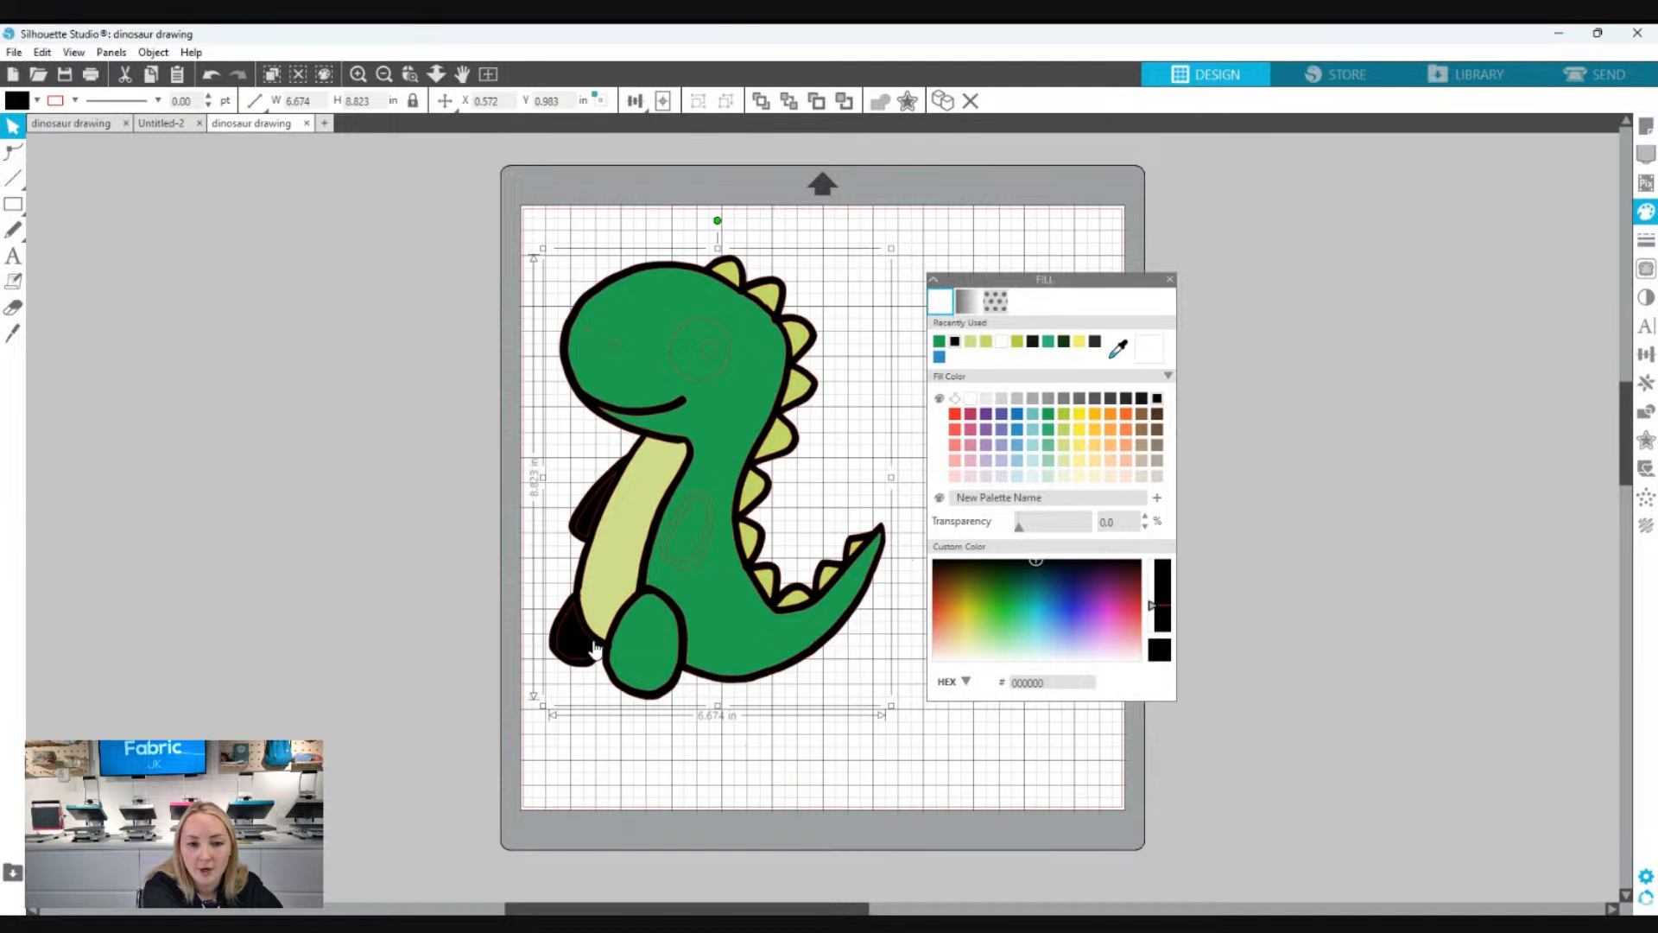
left_click(594, 648)
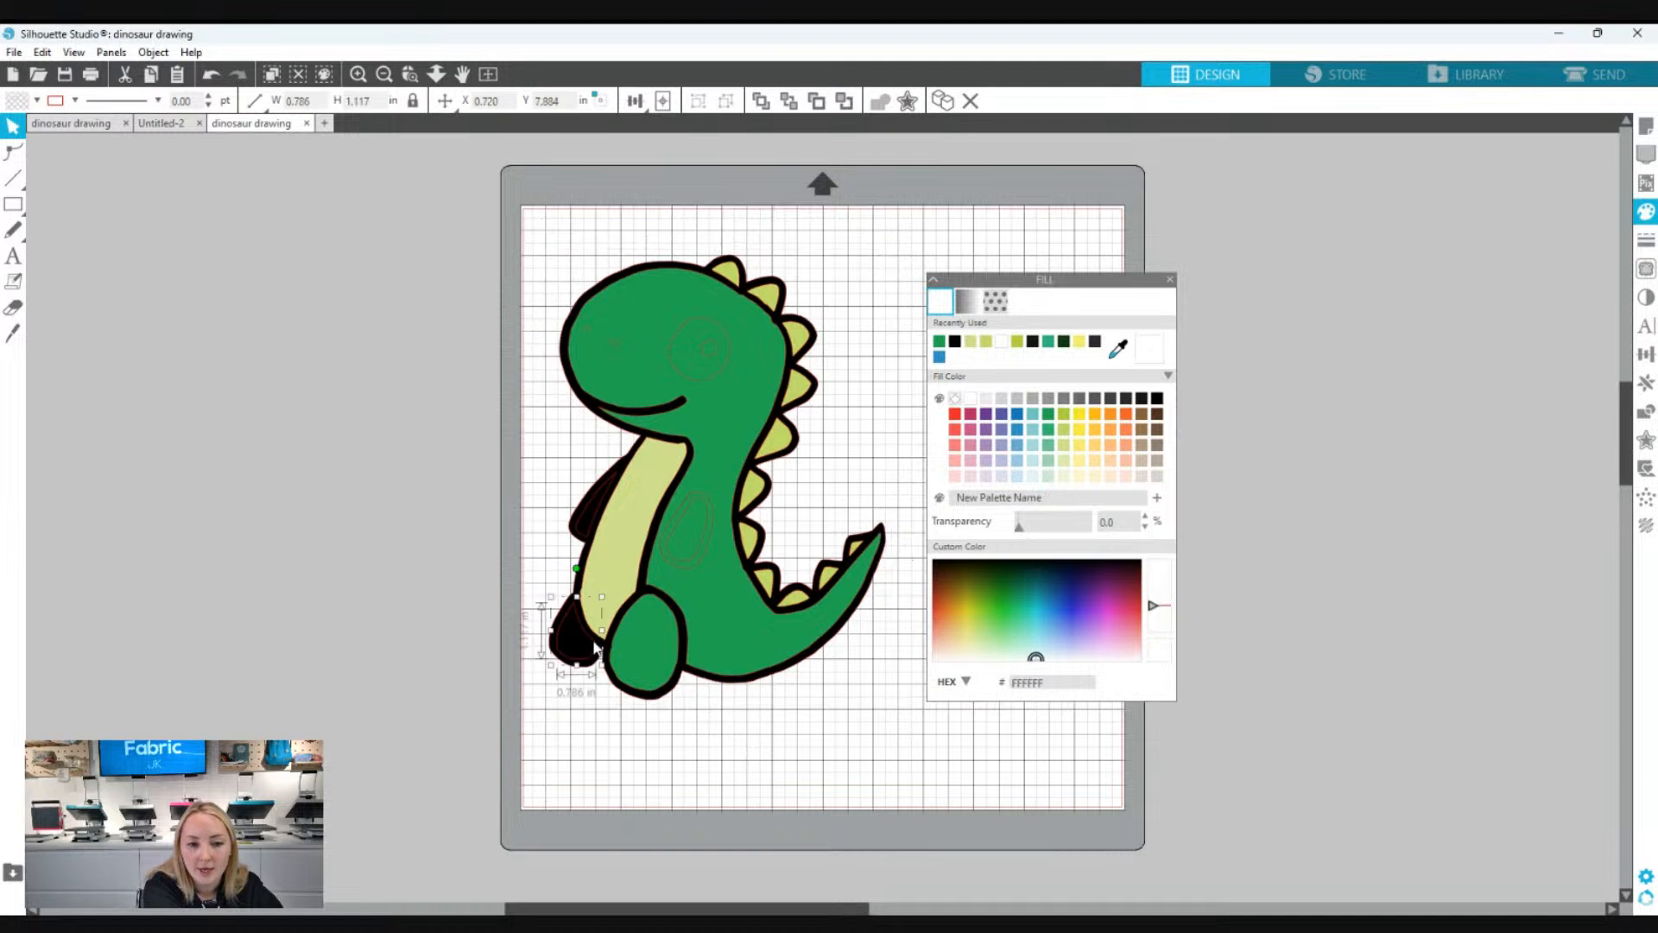
left_click(941, 343)
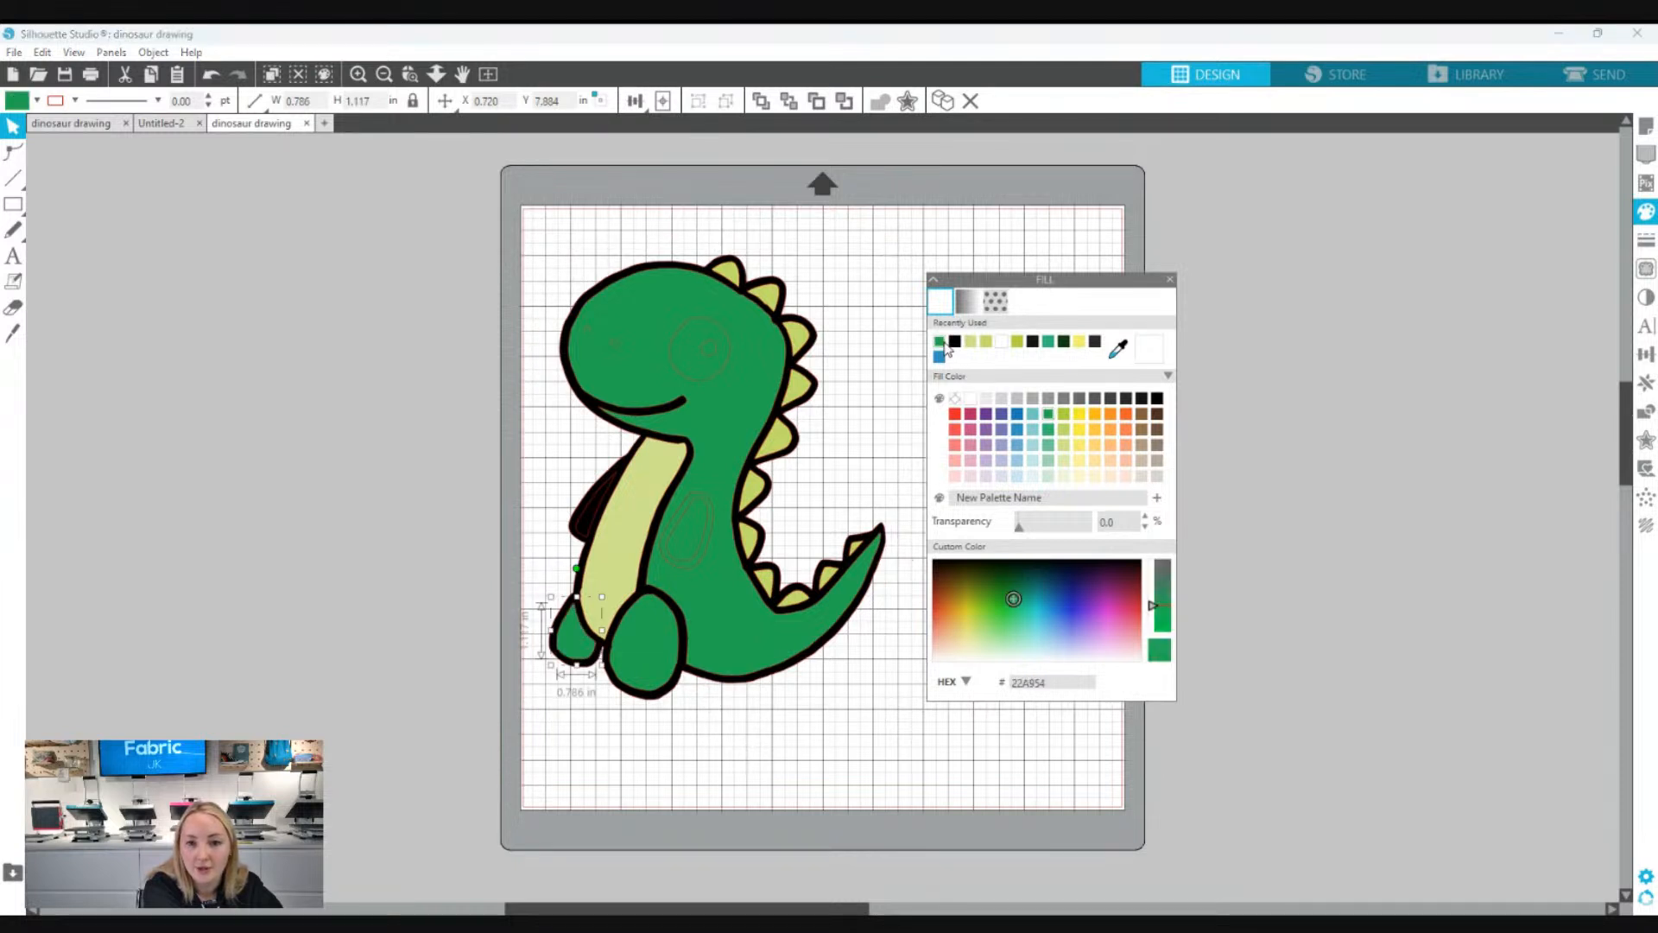
left_click(585, 541)
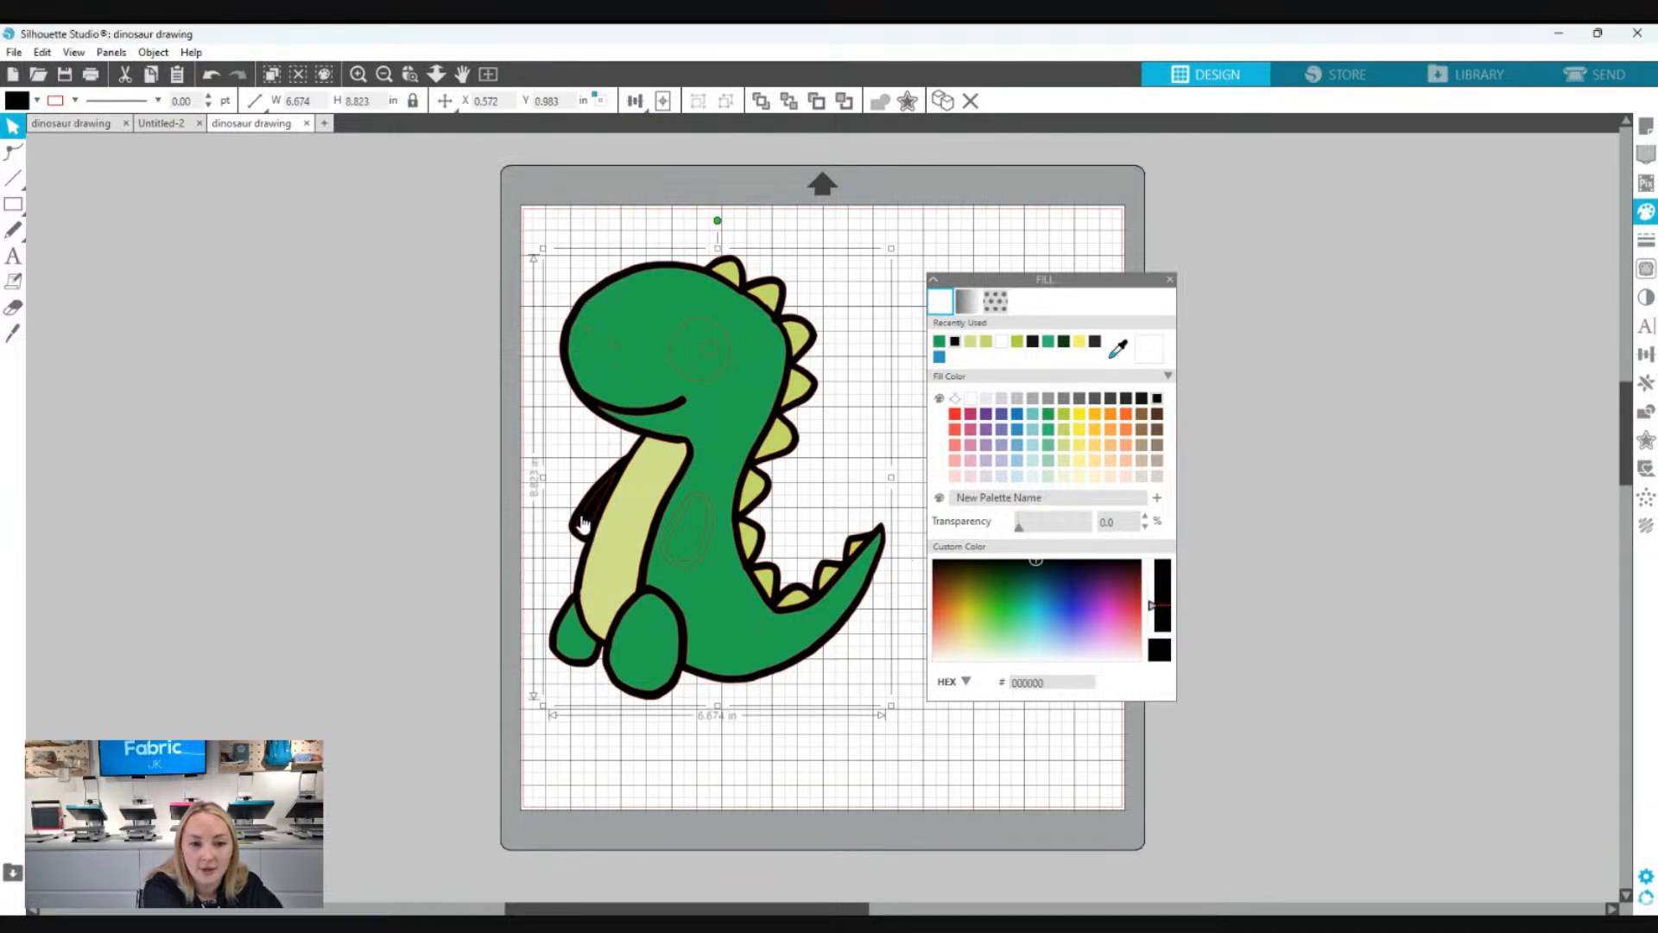
left_click(588, 527)
left_click(940, 341)
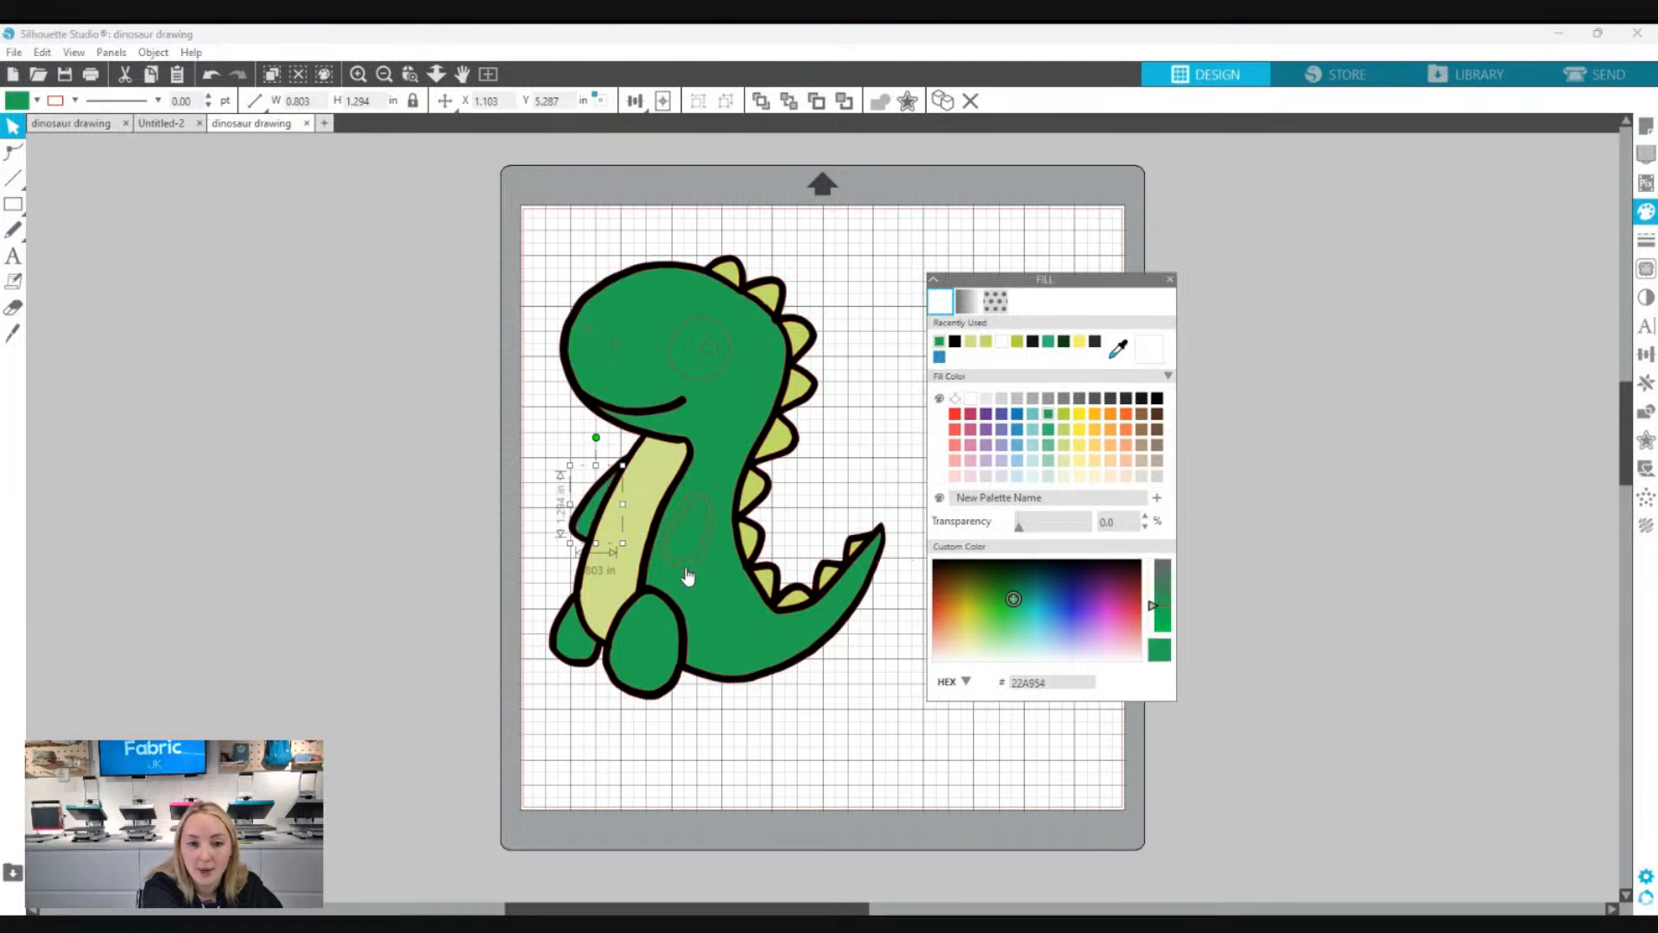
- Fill the front arm's inner shape with green 22A954 and its outer outline shape with black
left_click(689, 576)
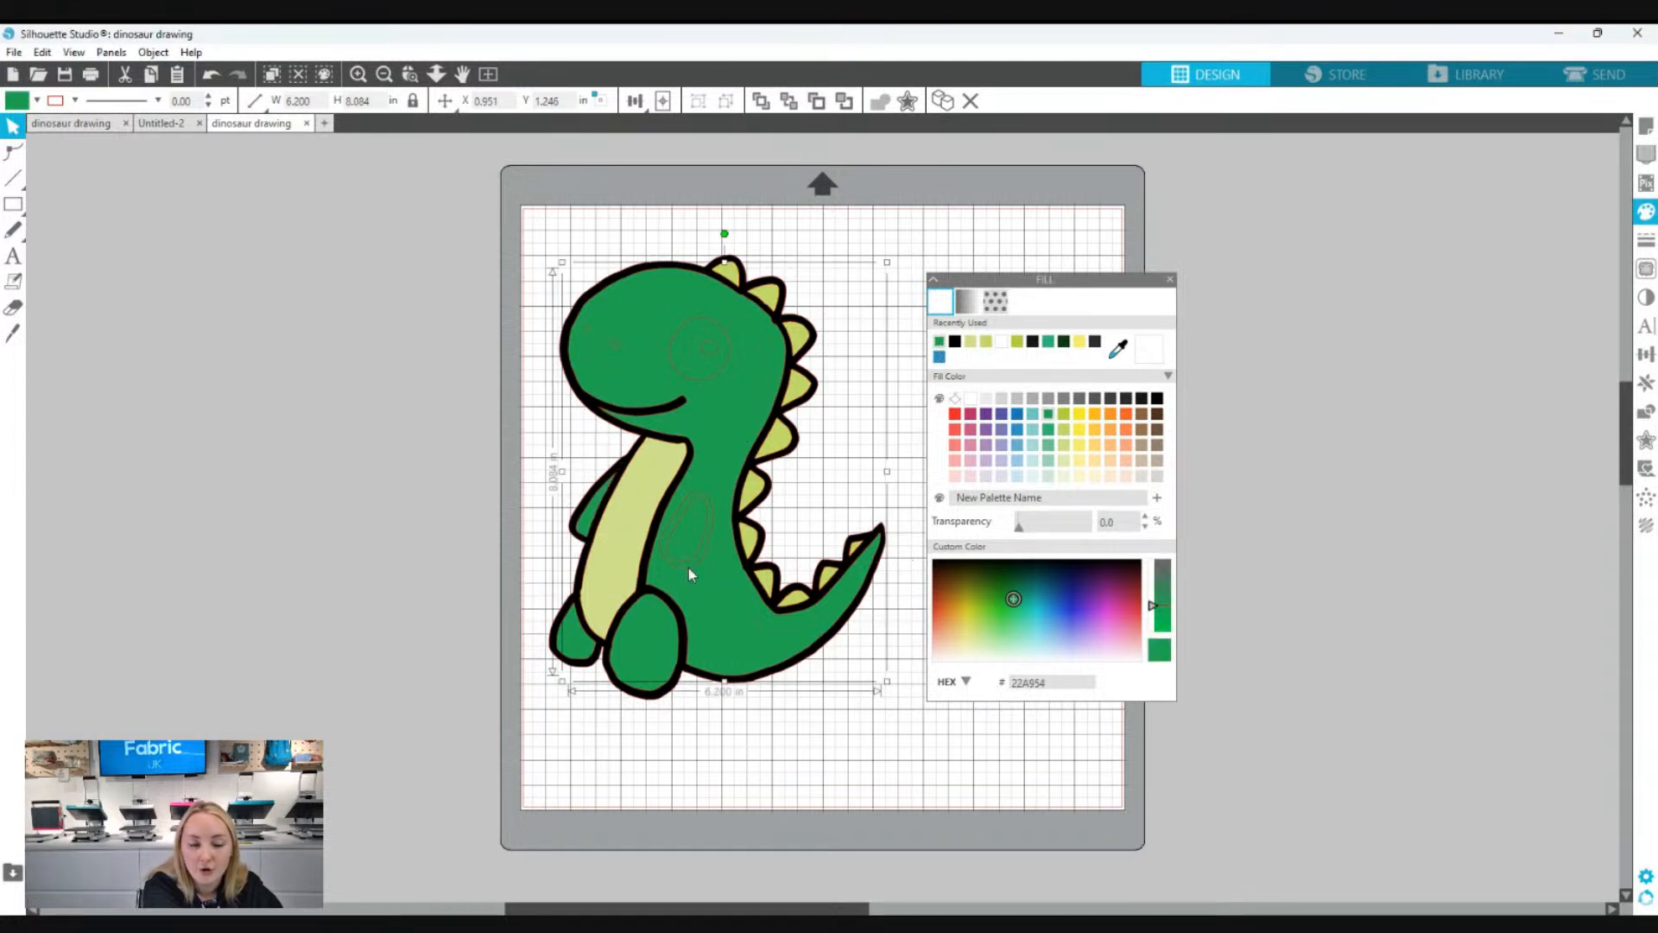
left_click(692, 562)
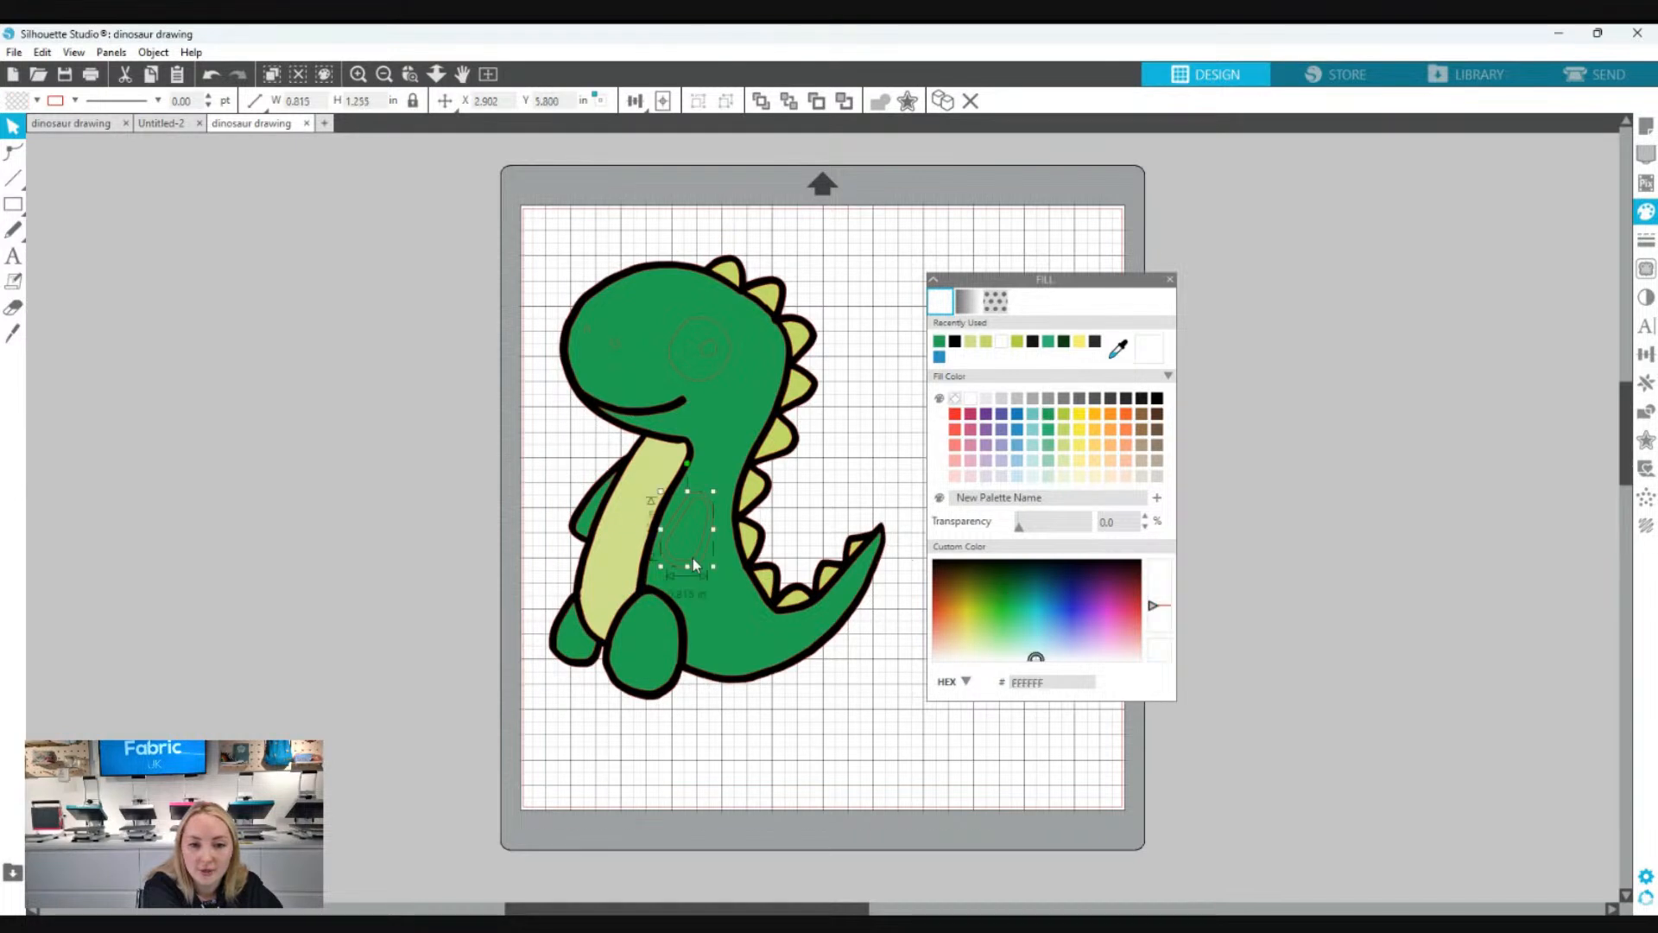
left_click(954, 342)
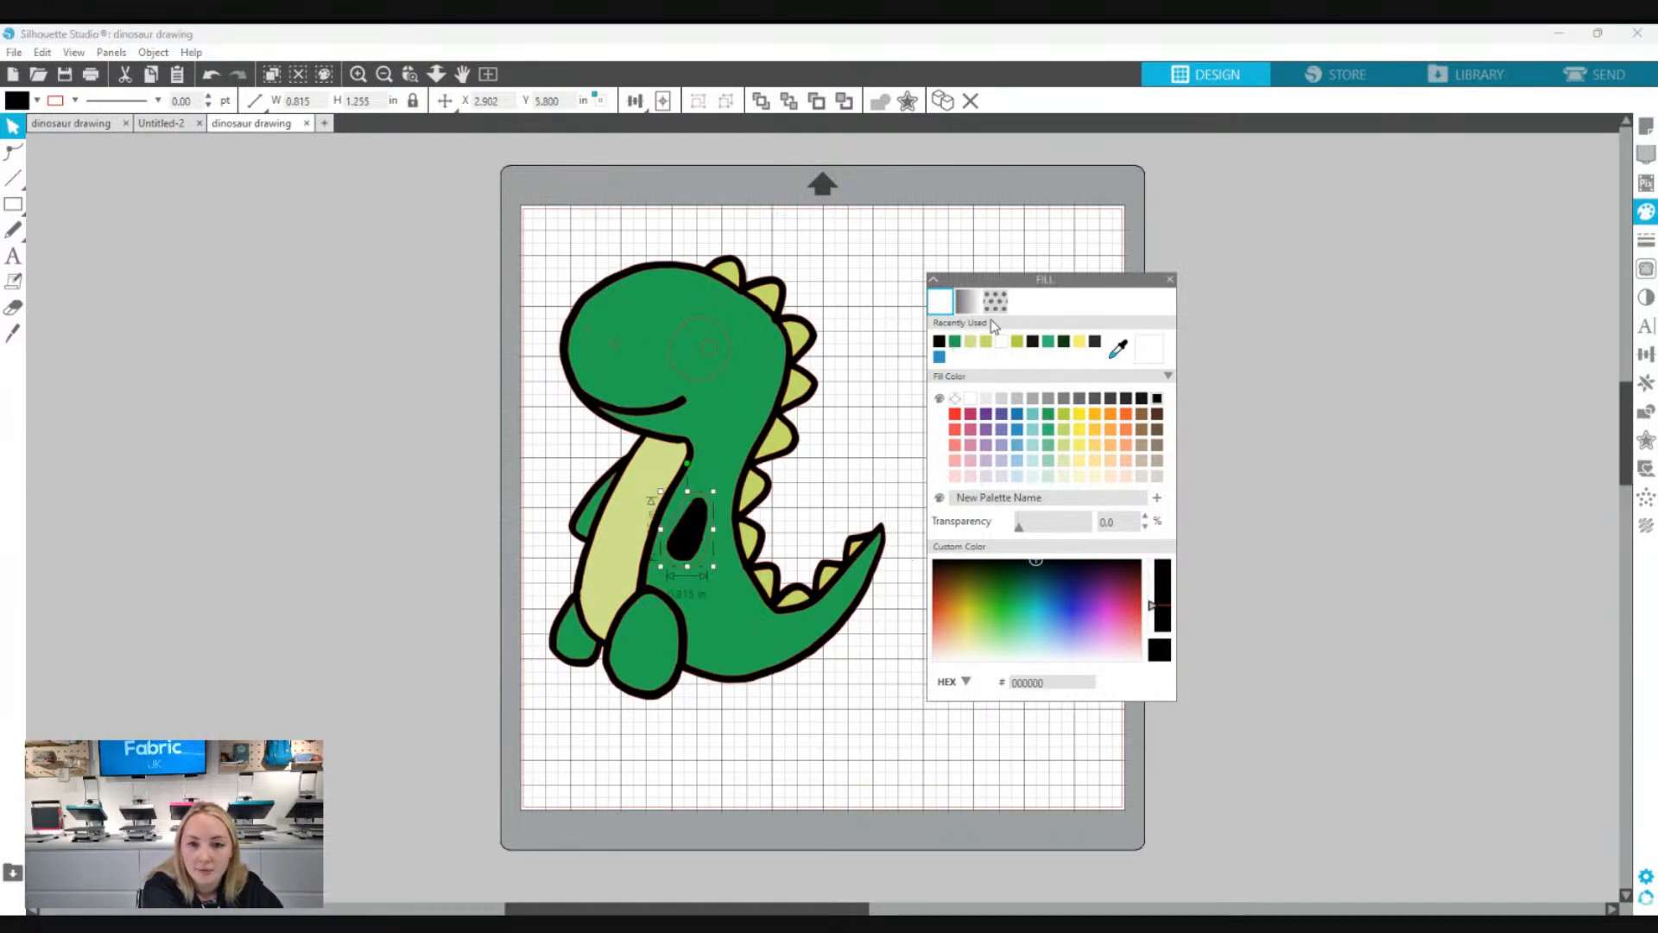
left_click(955, 342)
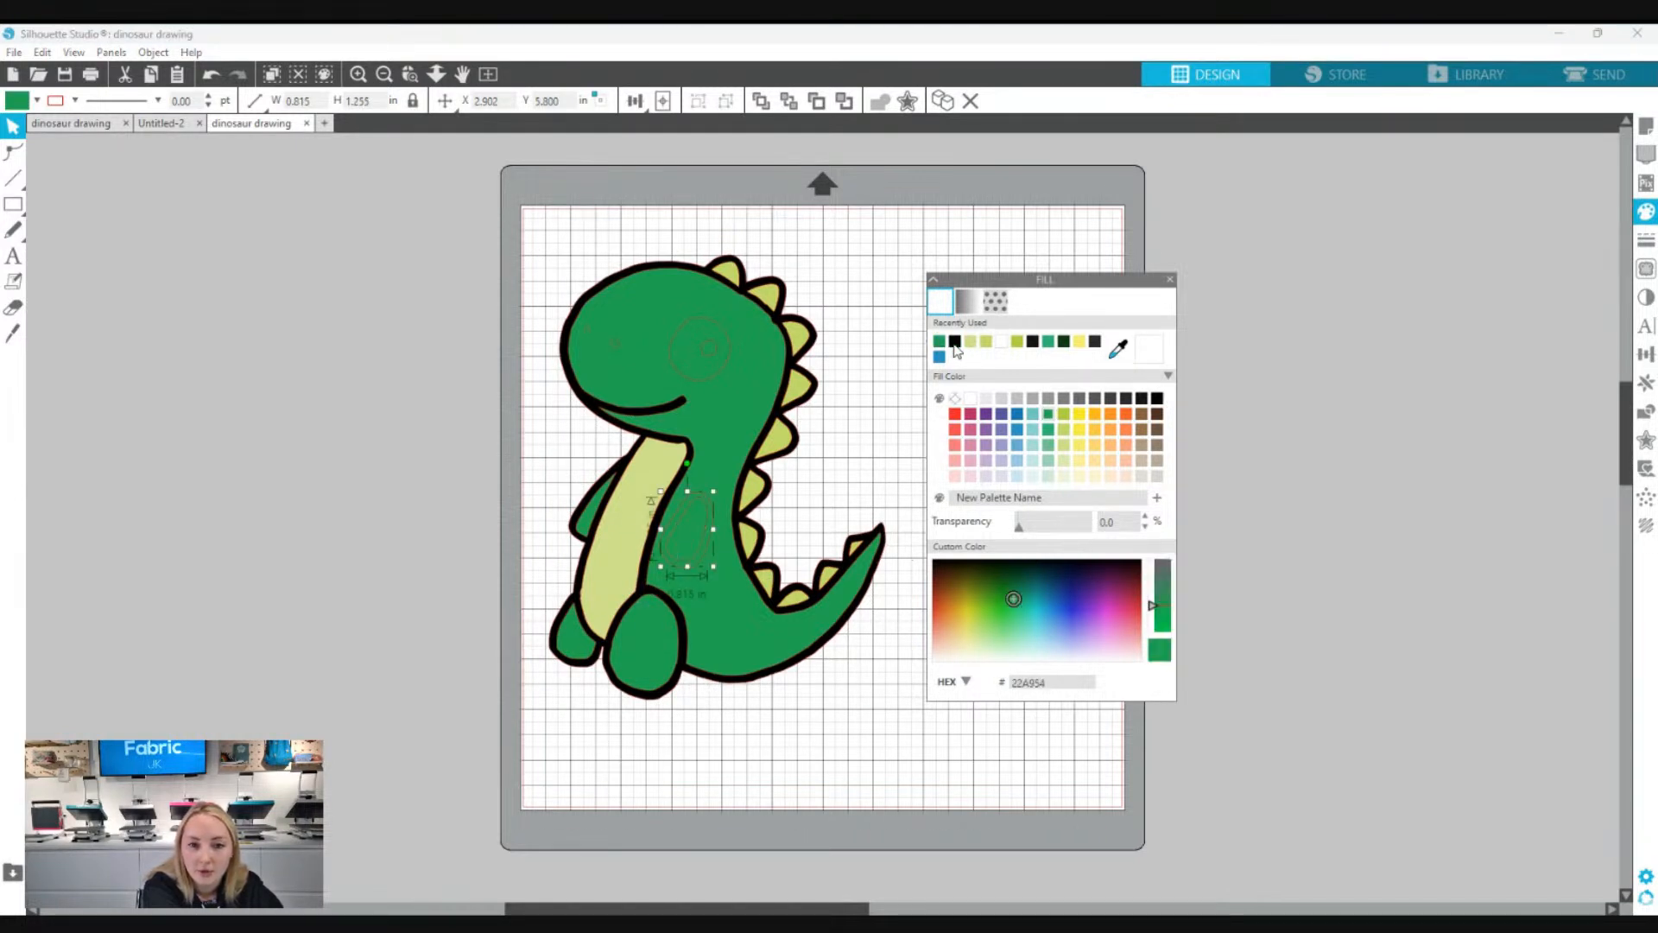
left_click(689, 511)
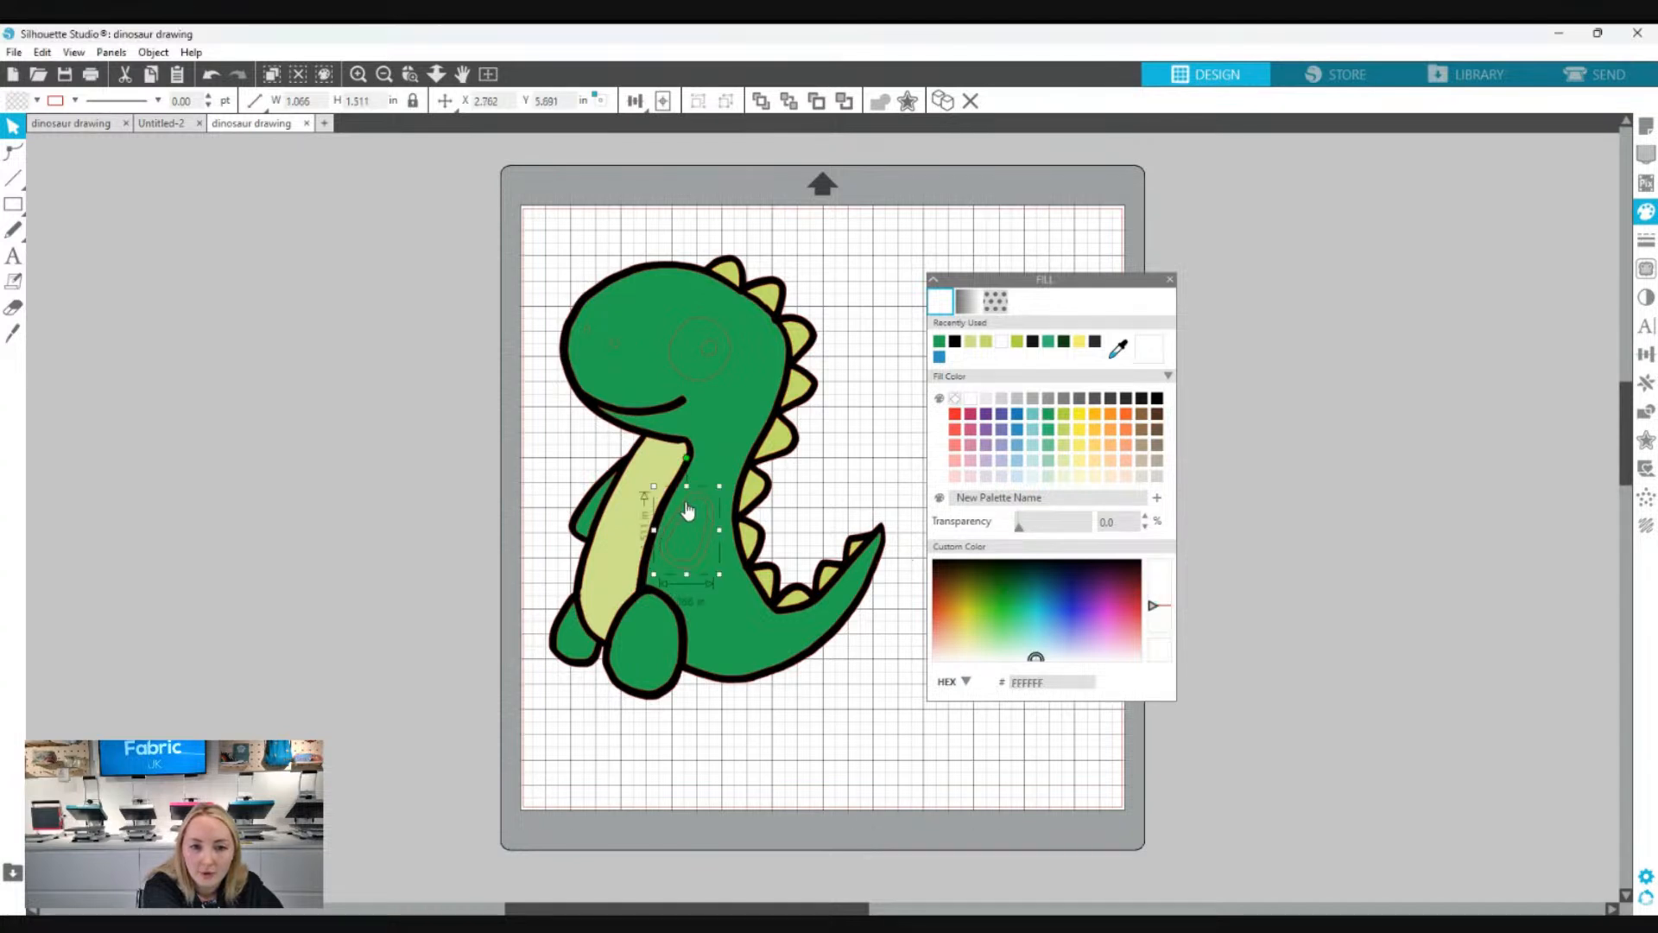
left_click(954, 342)
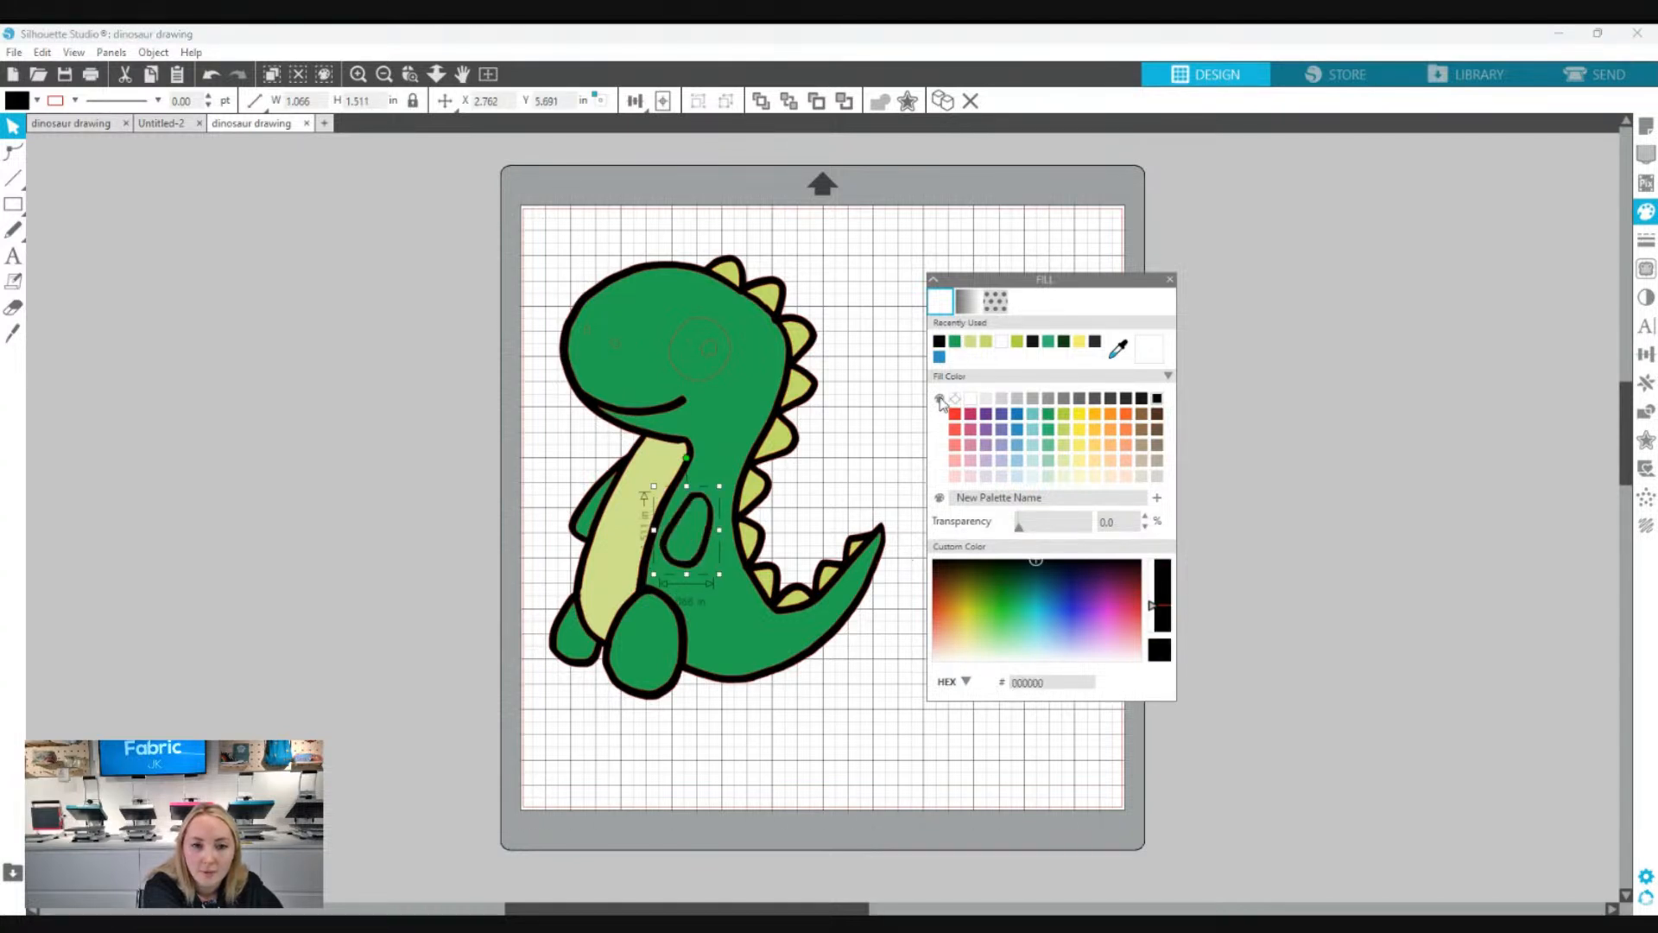
- Fill the large outer circle of the dinosaur's eye with black
left_click(689, 376)
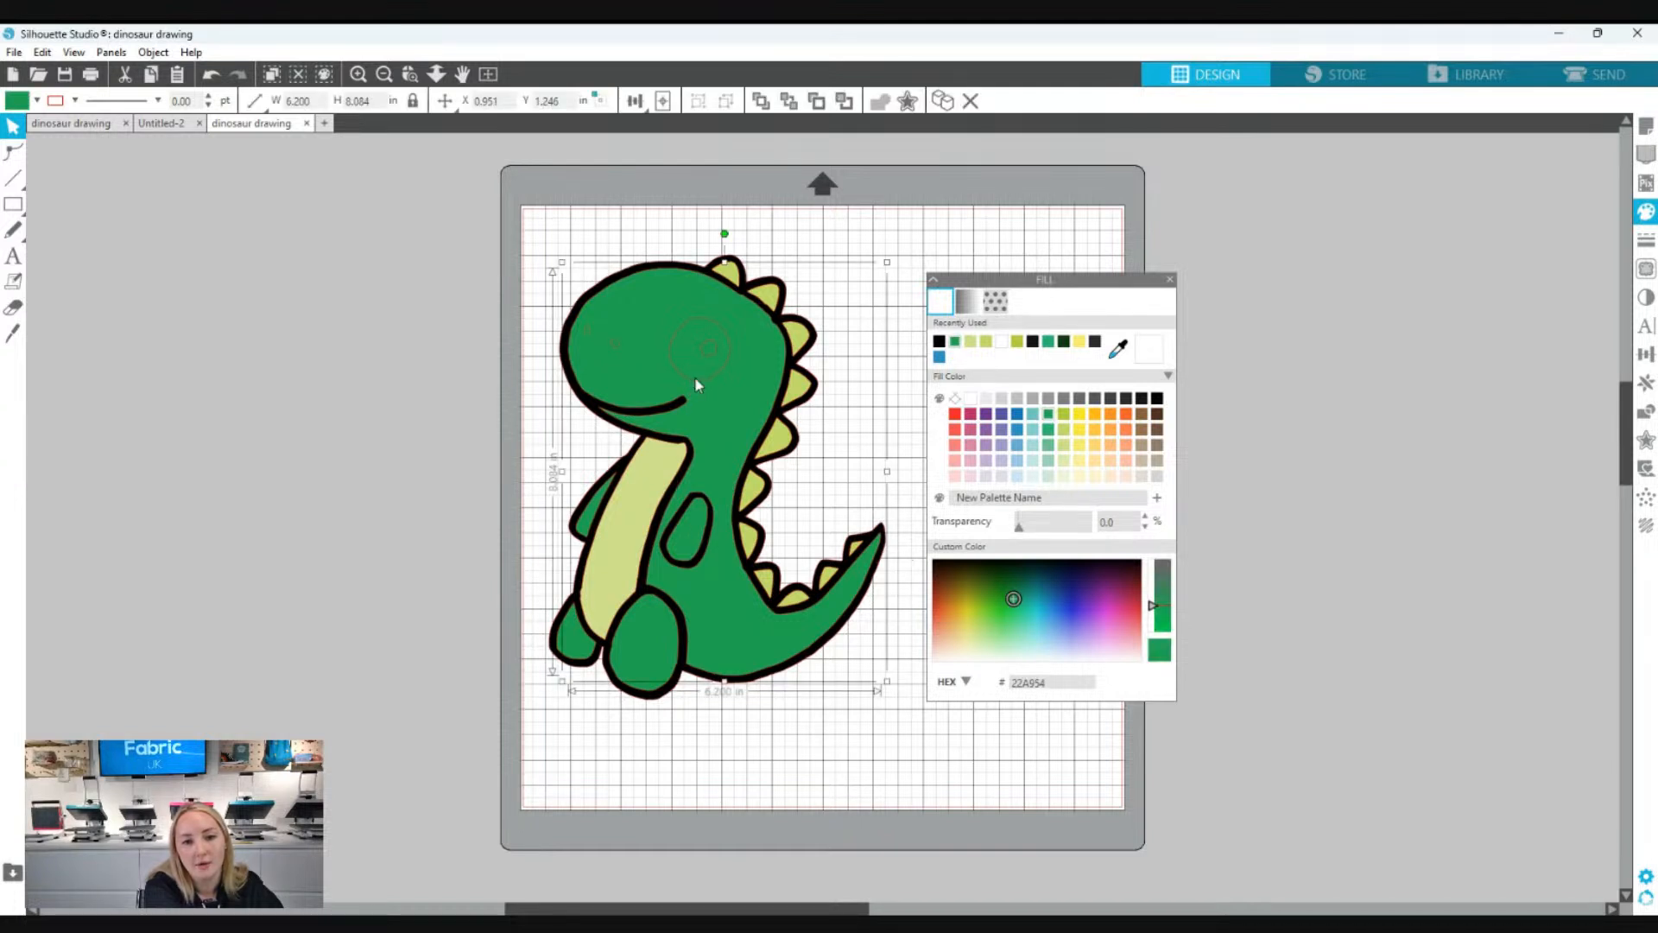
left_click(695, 385)
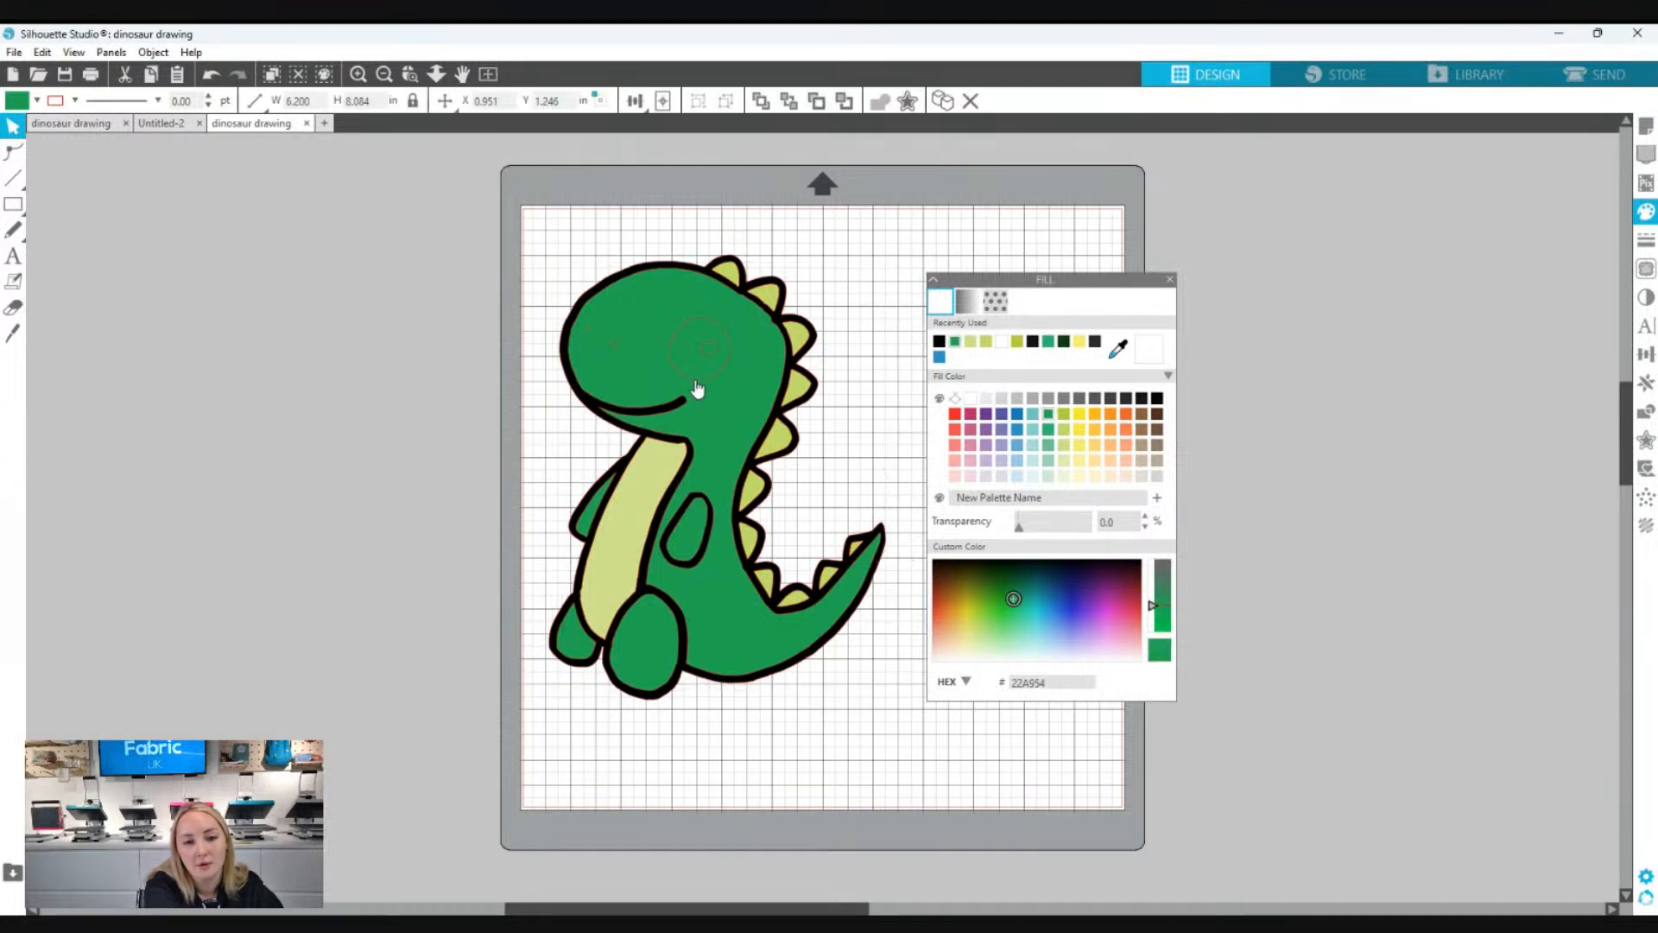
left_click(940, 342)
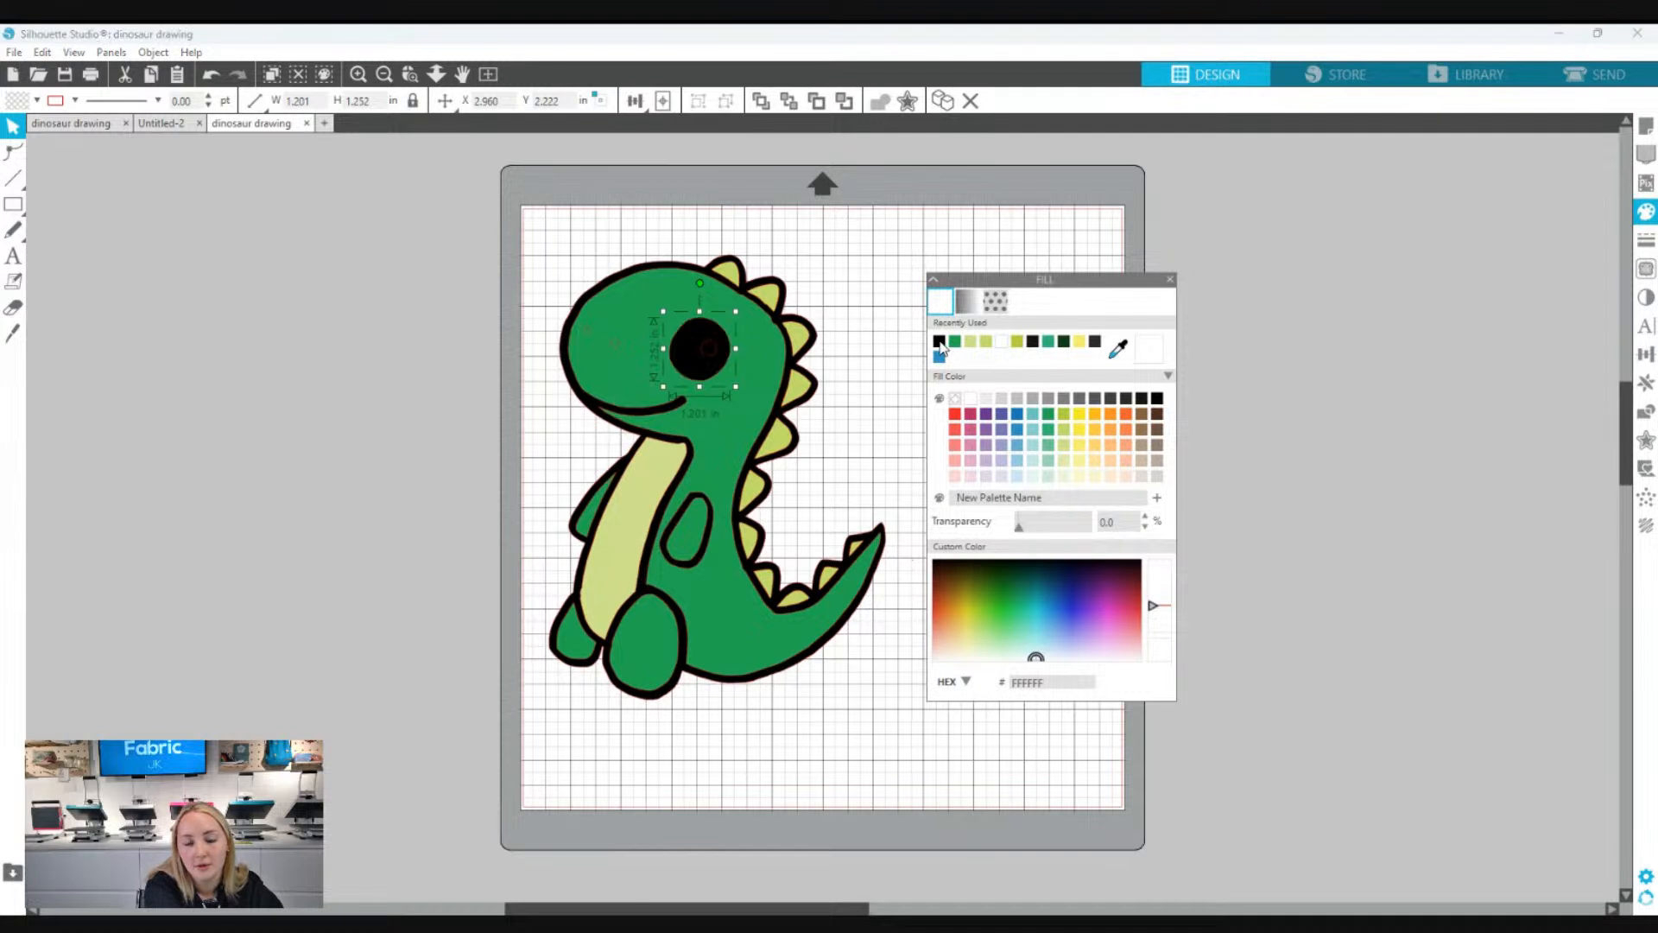
- Fill both small nostril dots on the dinosaur's snout with black
left_click(588, 337)
left_click(591, 336)
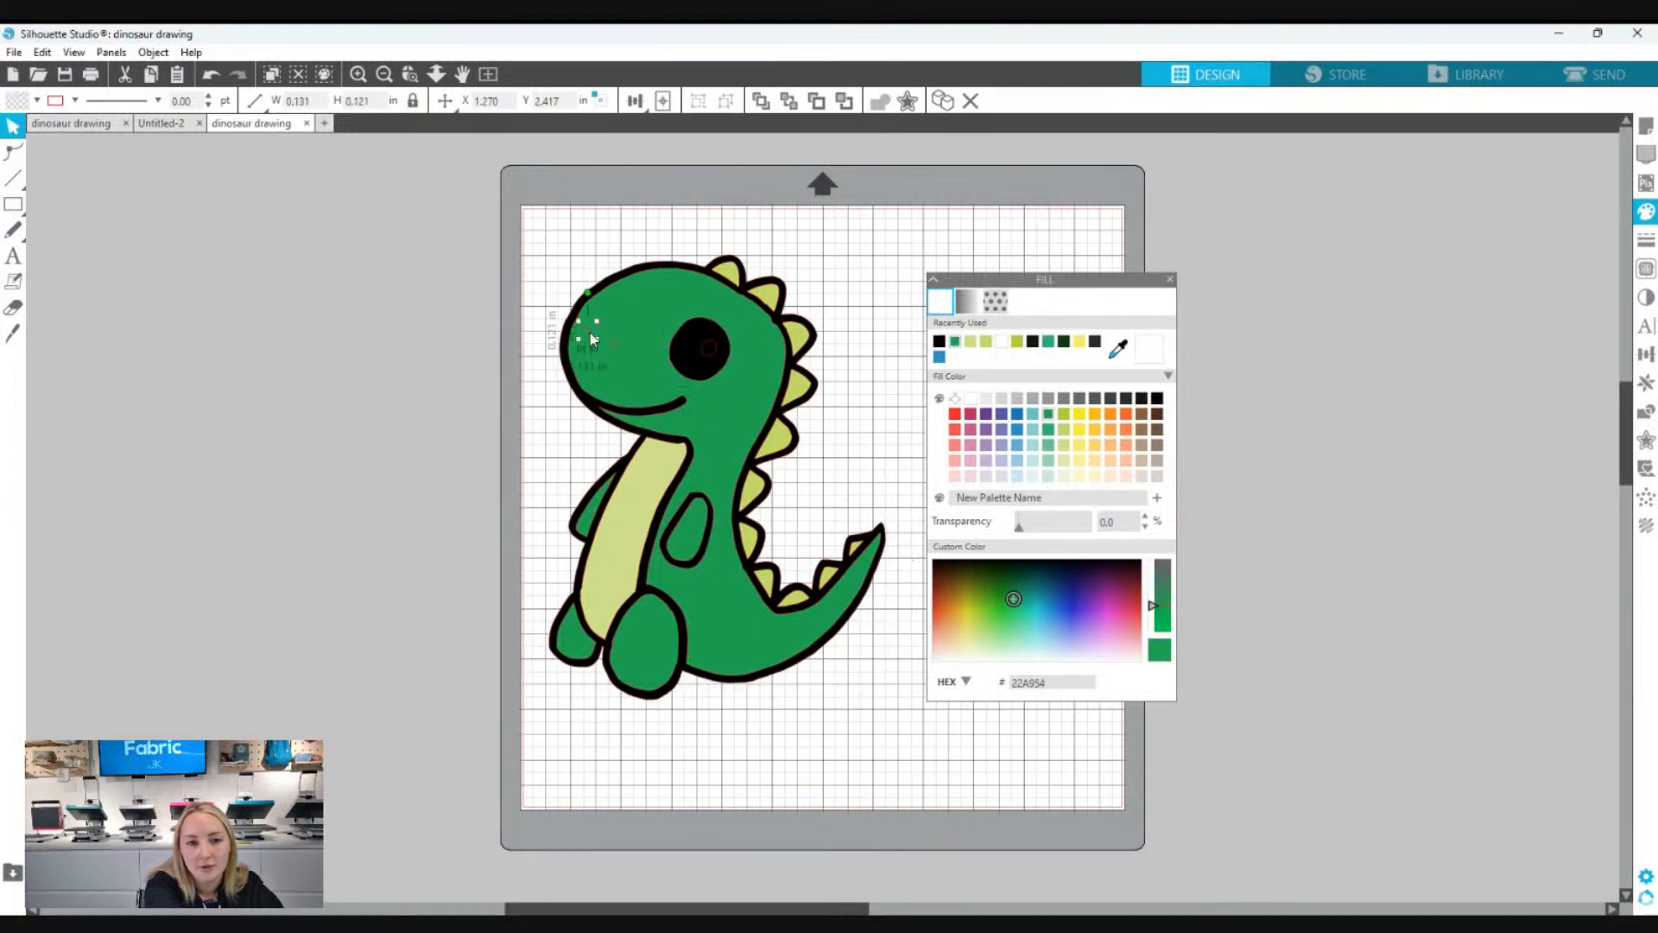
left_click(940, 342)
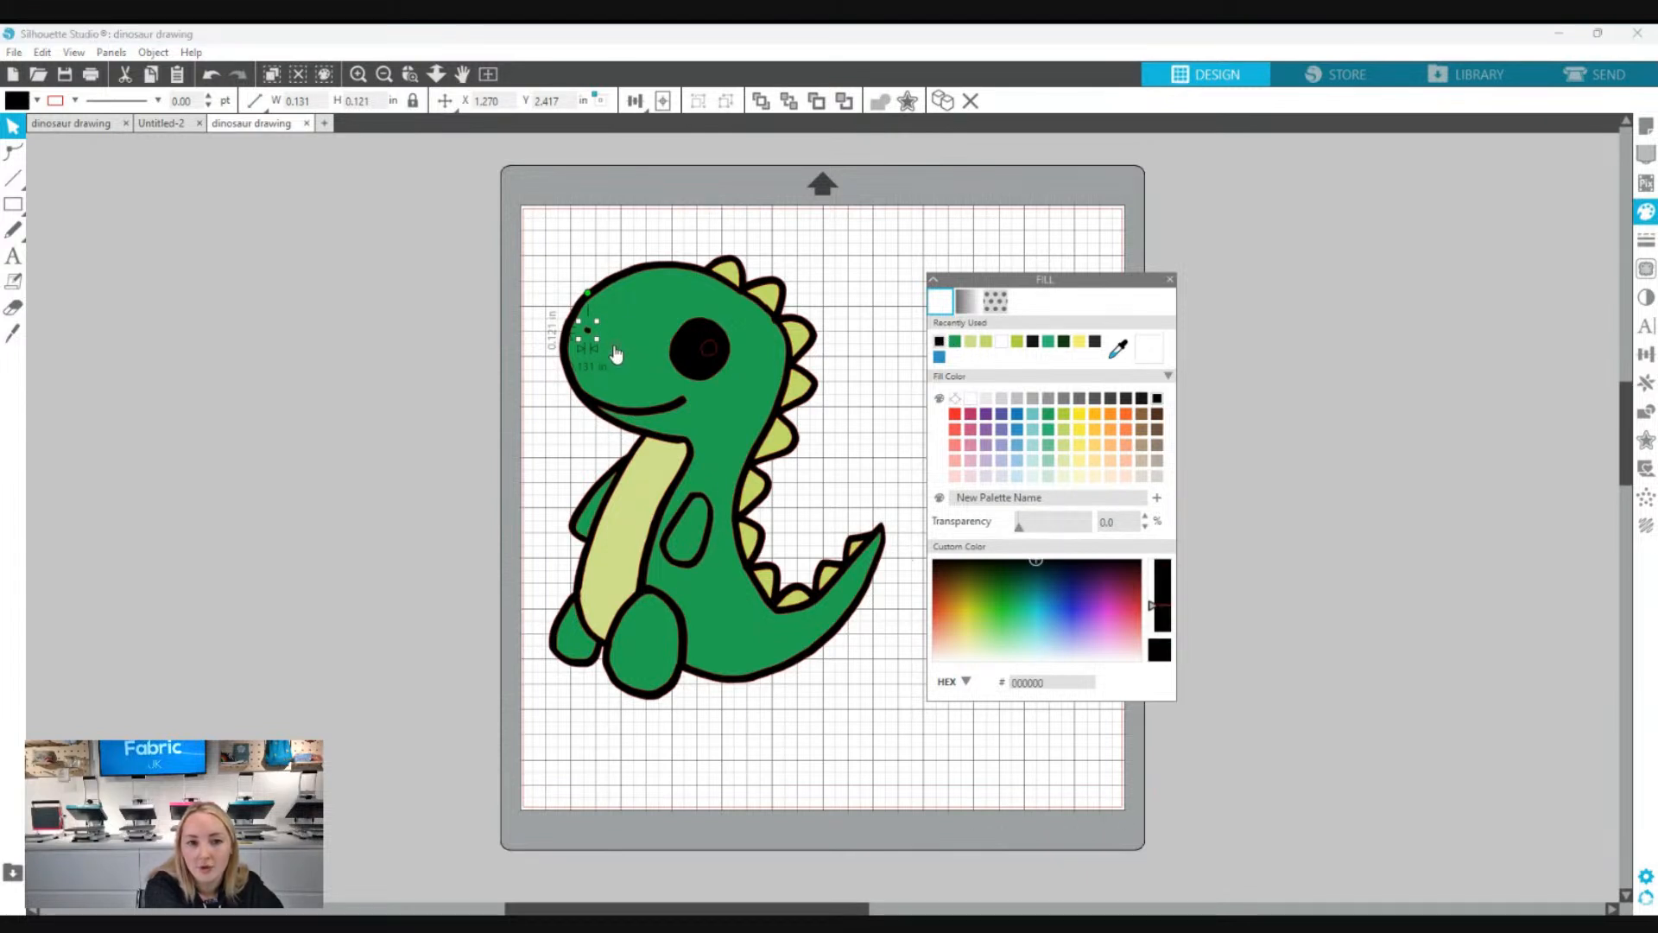
left_click(616, 345)
left_click(940, 342)
left_click(836, 437)
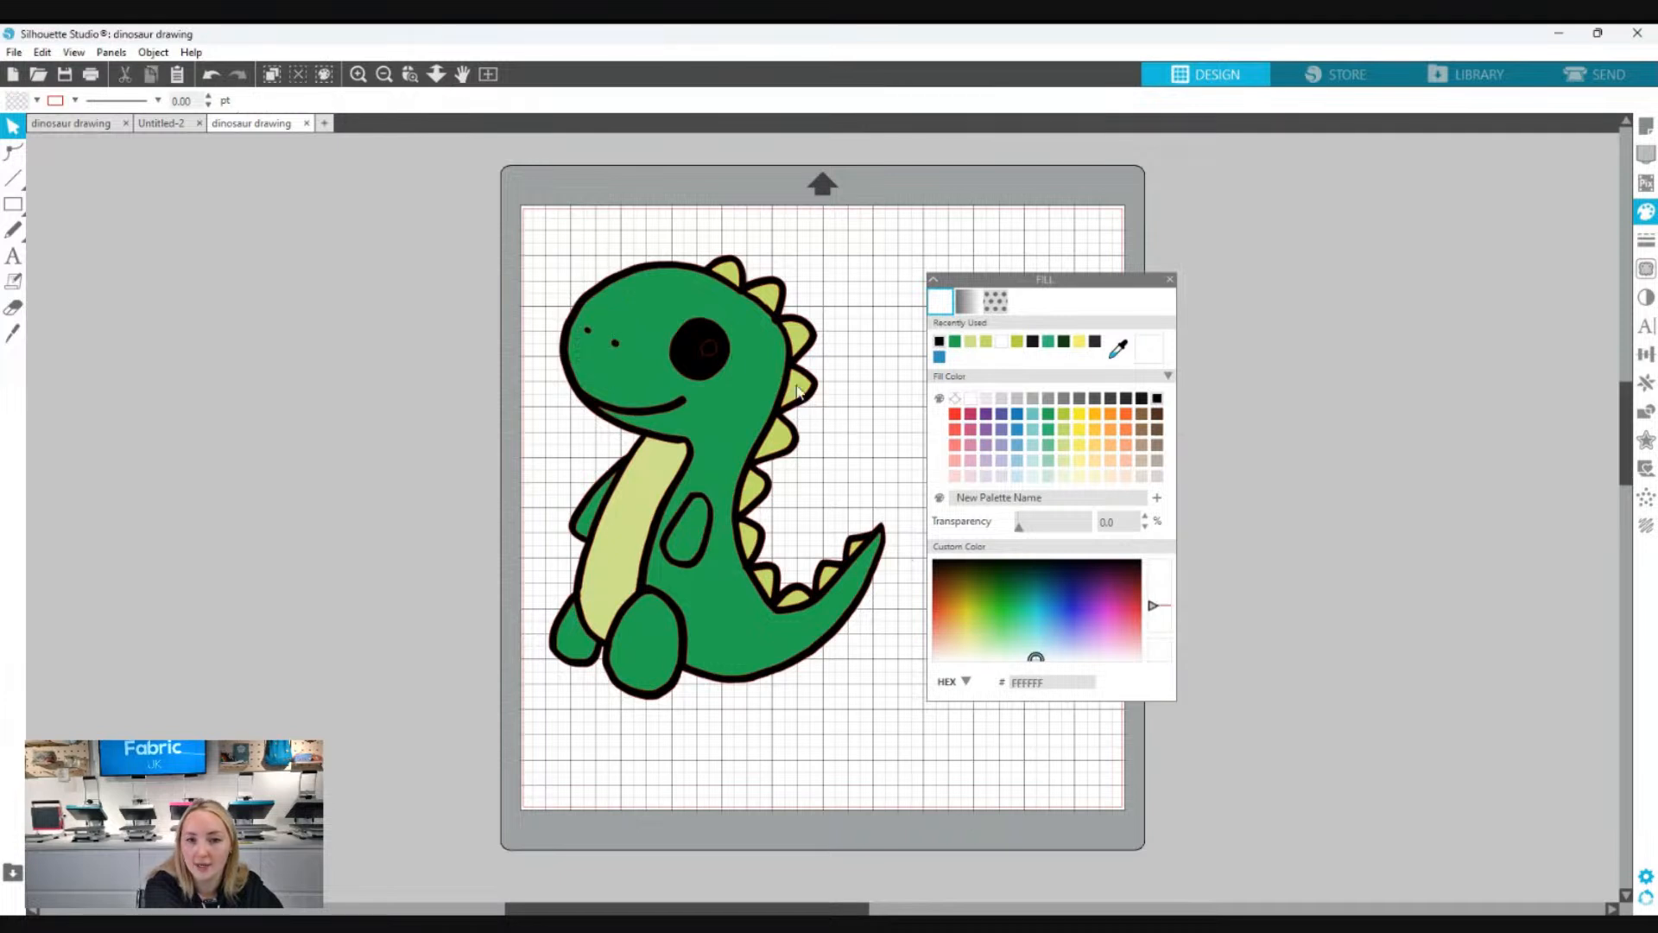
- Fill the small highlight circle inside the eye with white and close the fill settings
left_click(707, 361)
left_click(710, 354)
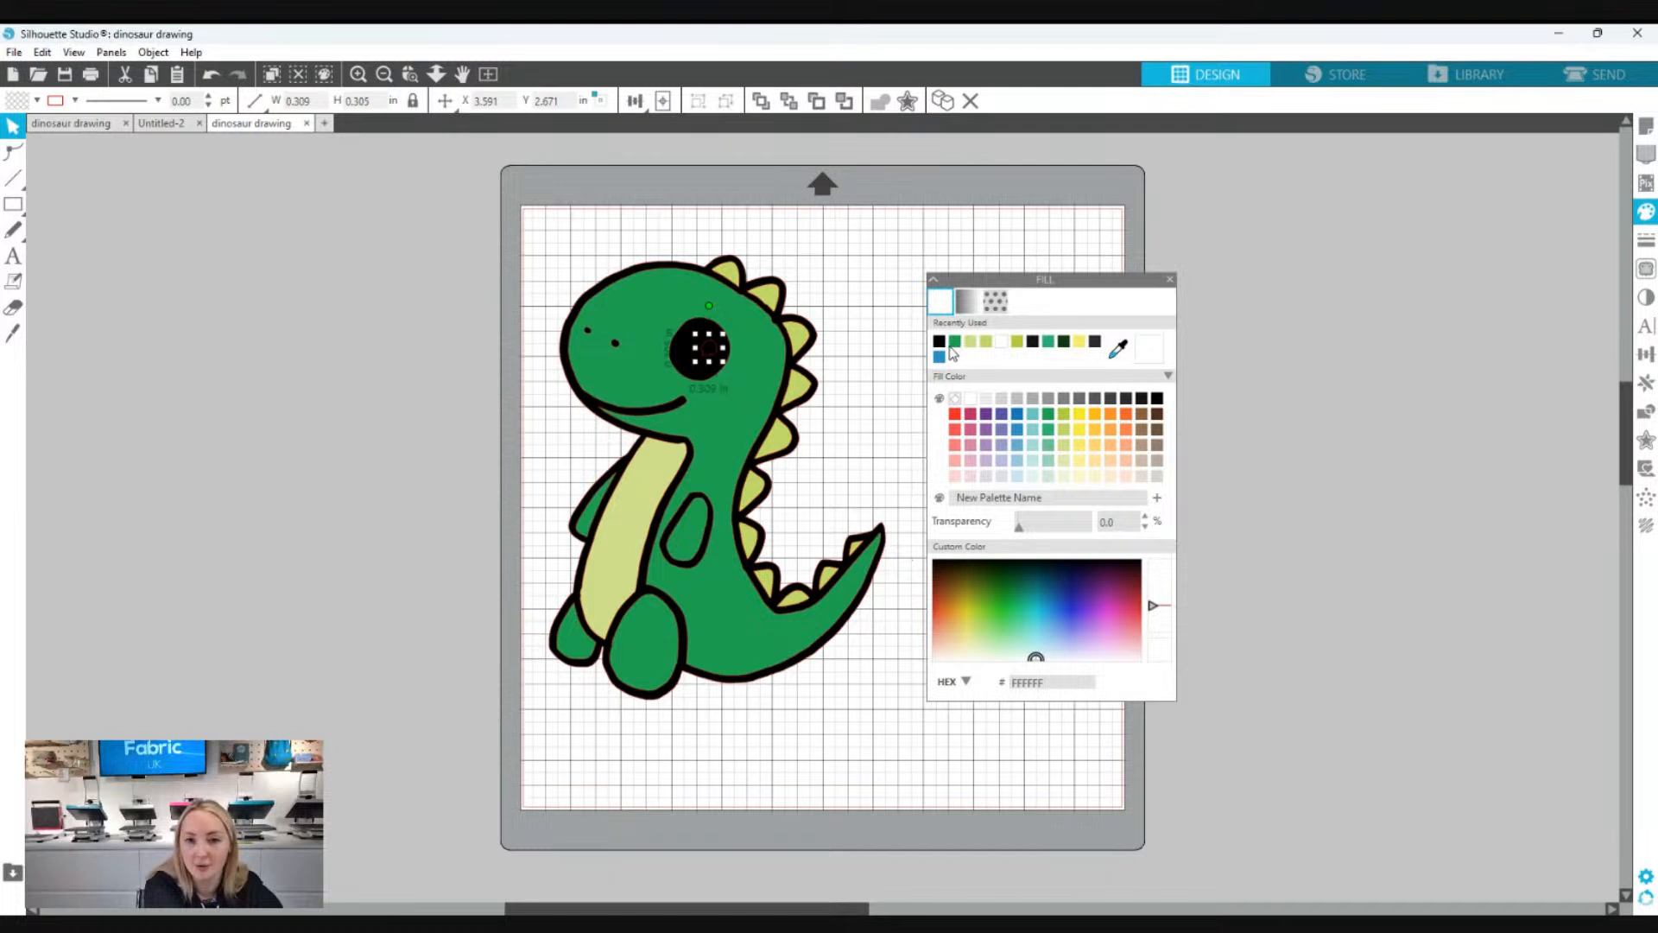
left_click(1001, 341)
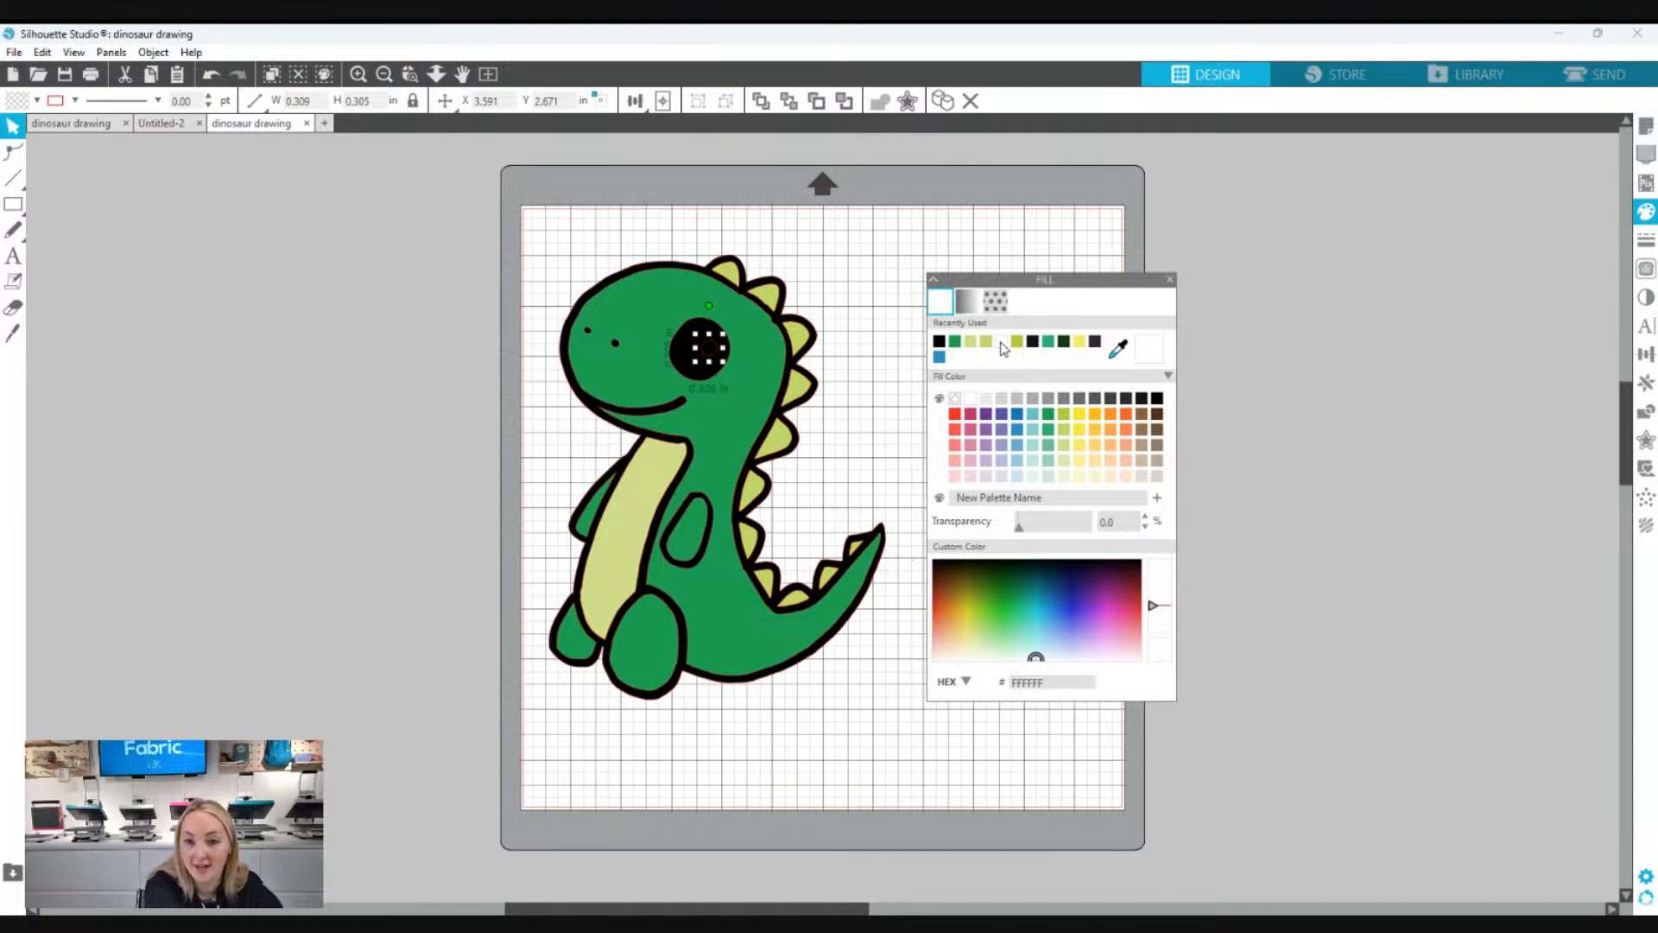
left_click(855, 460)
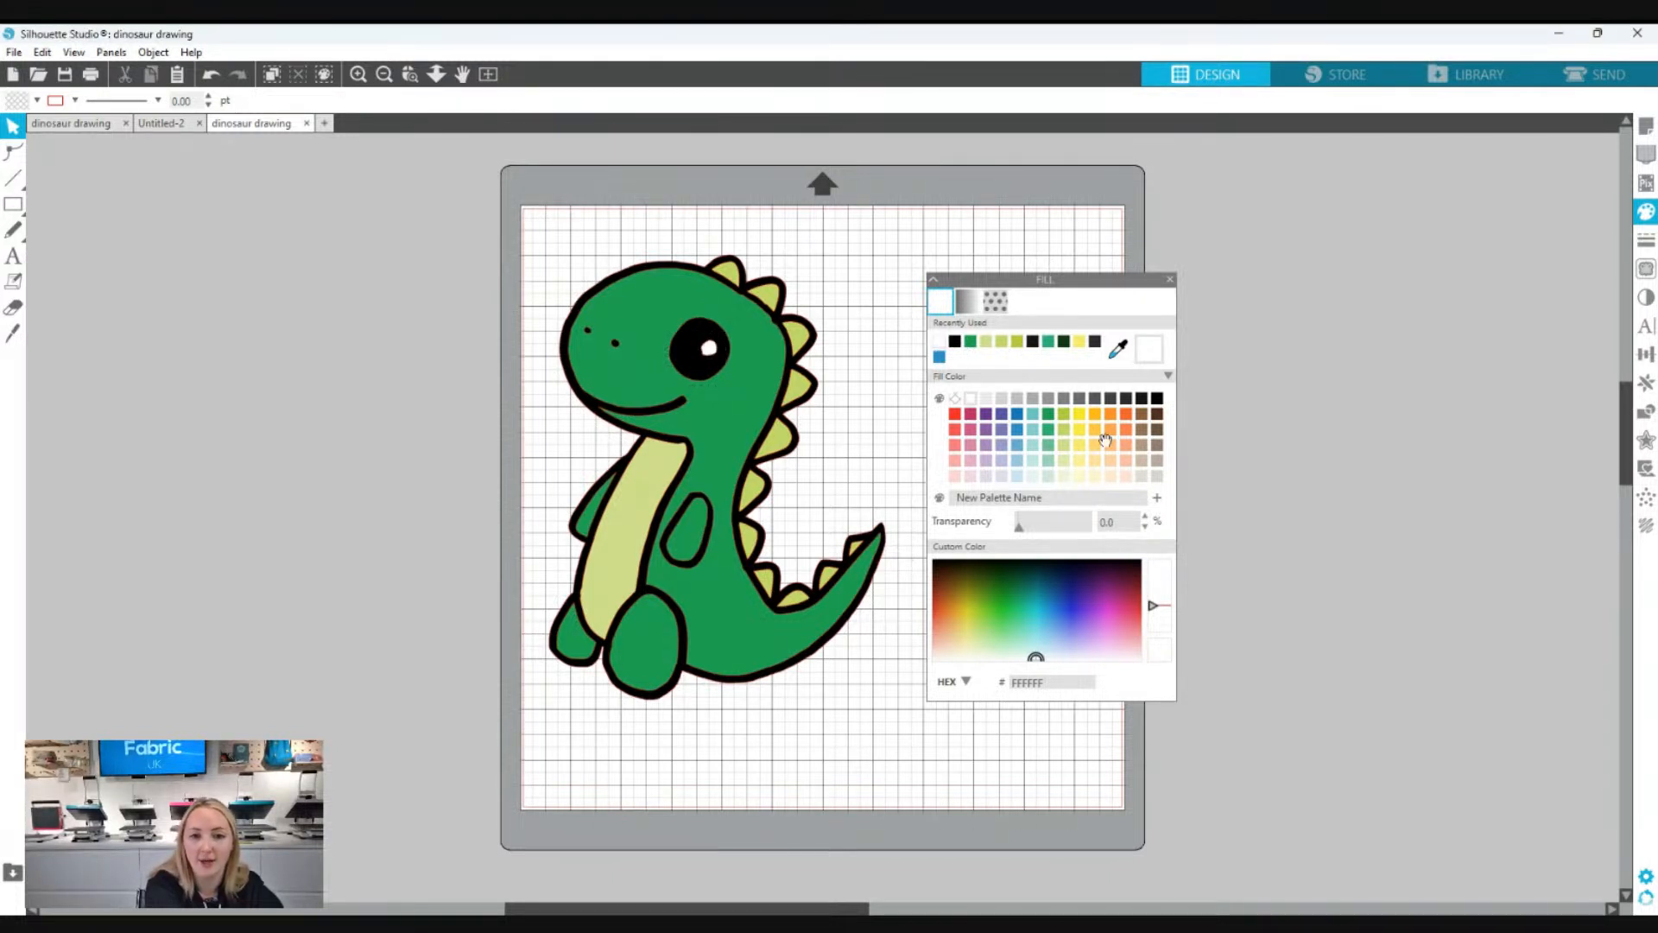
left_click(1169, 281)
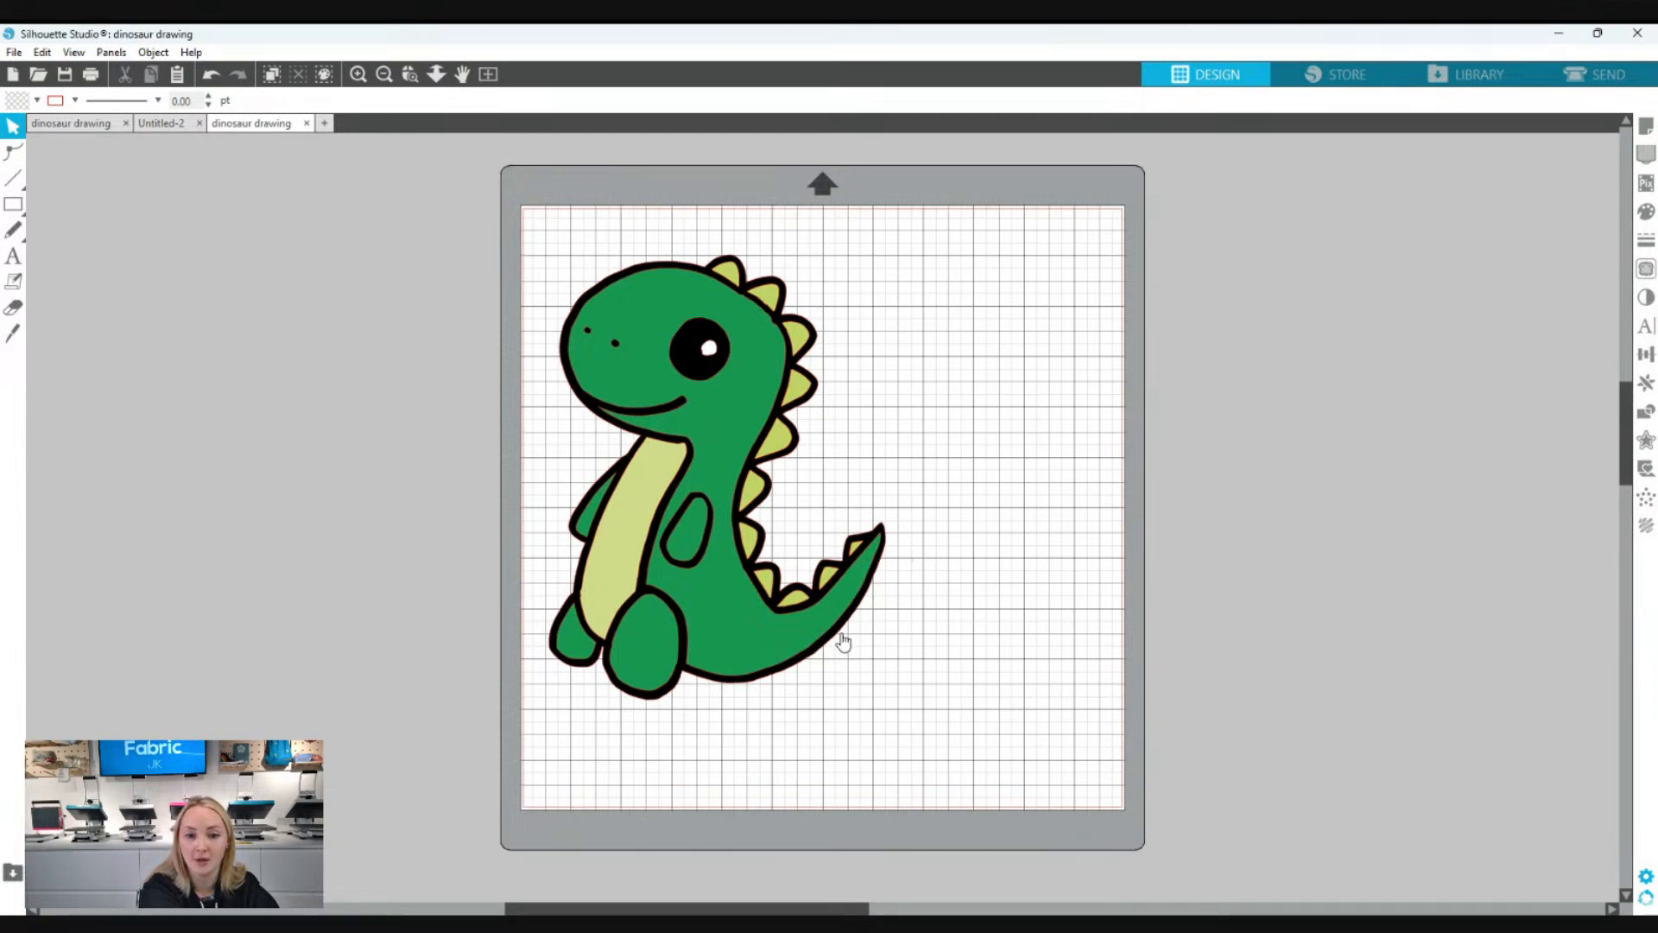
- Scale all the dinosaur pieces down together to about 4.06 in wide by 5.37 in high
left_click_drag(892, 752, 506, 235)
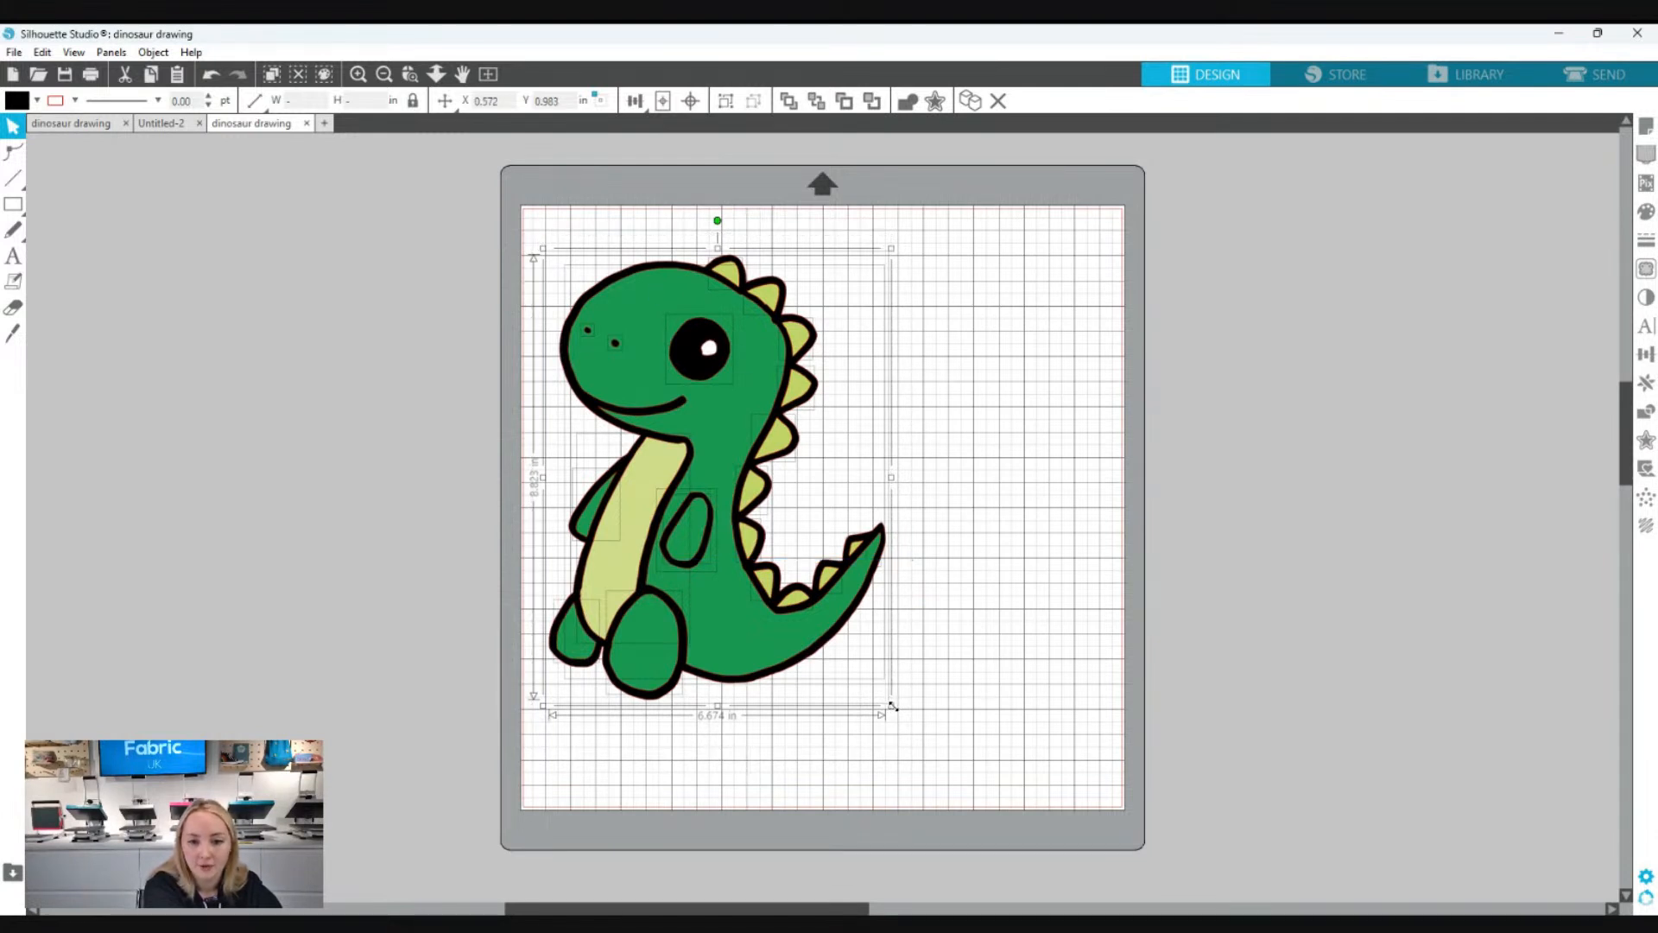
left_click_drag(895, 708, 821, 494)
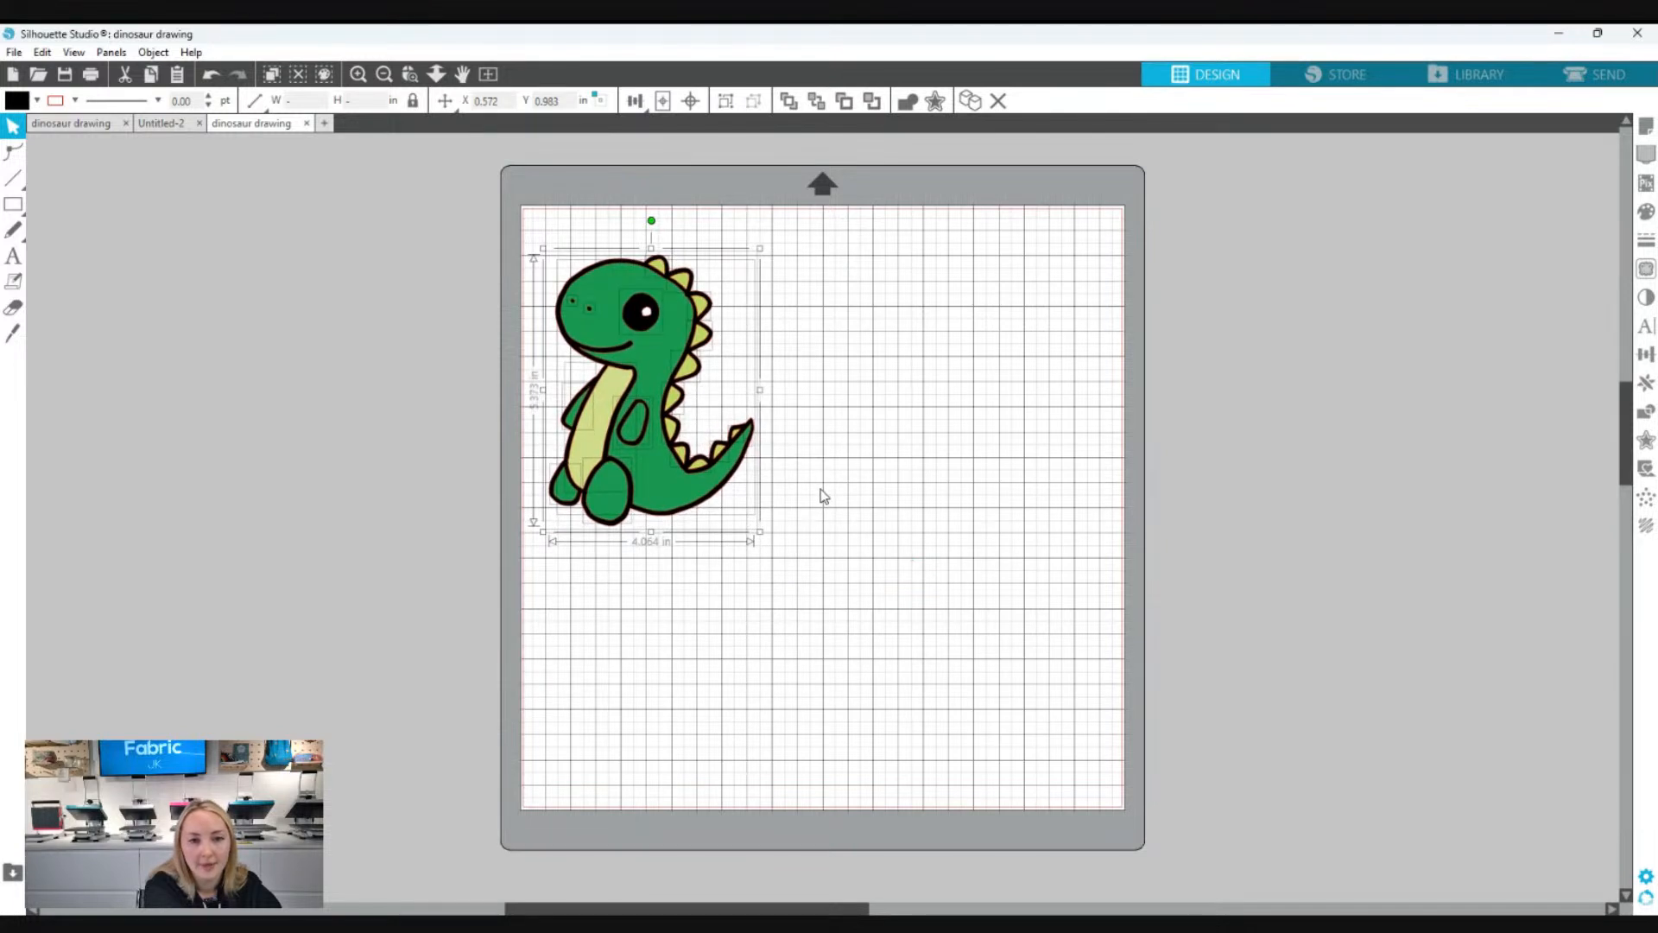
left_click(928, 570)
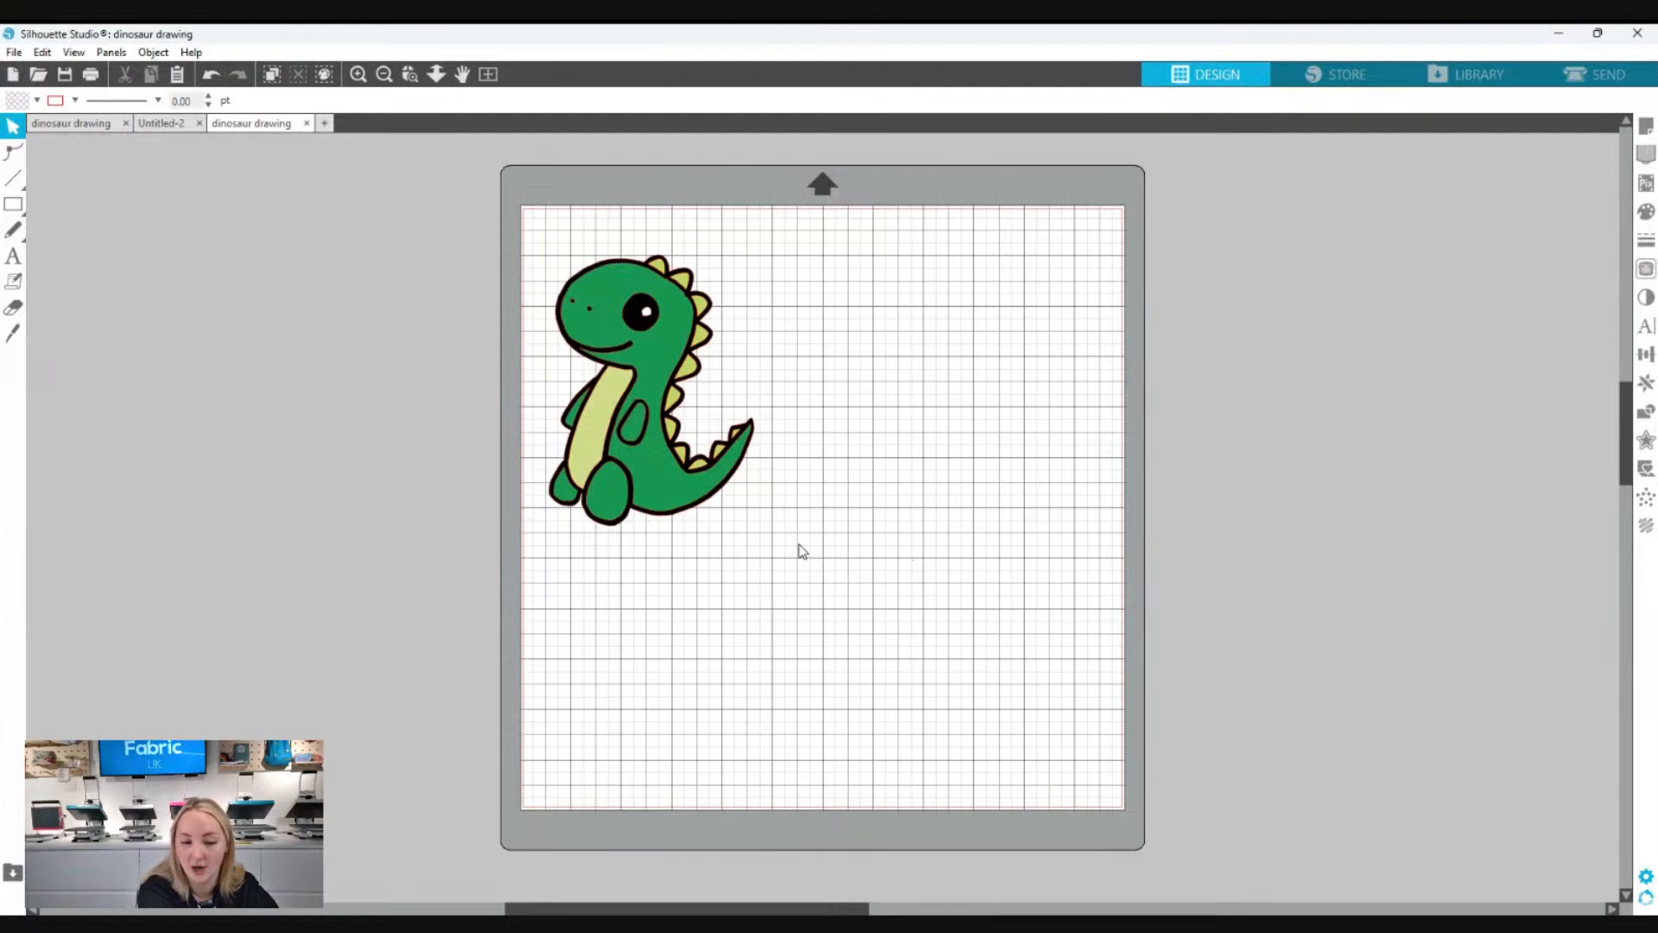
- Move the black outline silhouette out from behind the dinosaur to the upper-right area of the mat
left_click(708, 507)
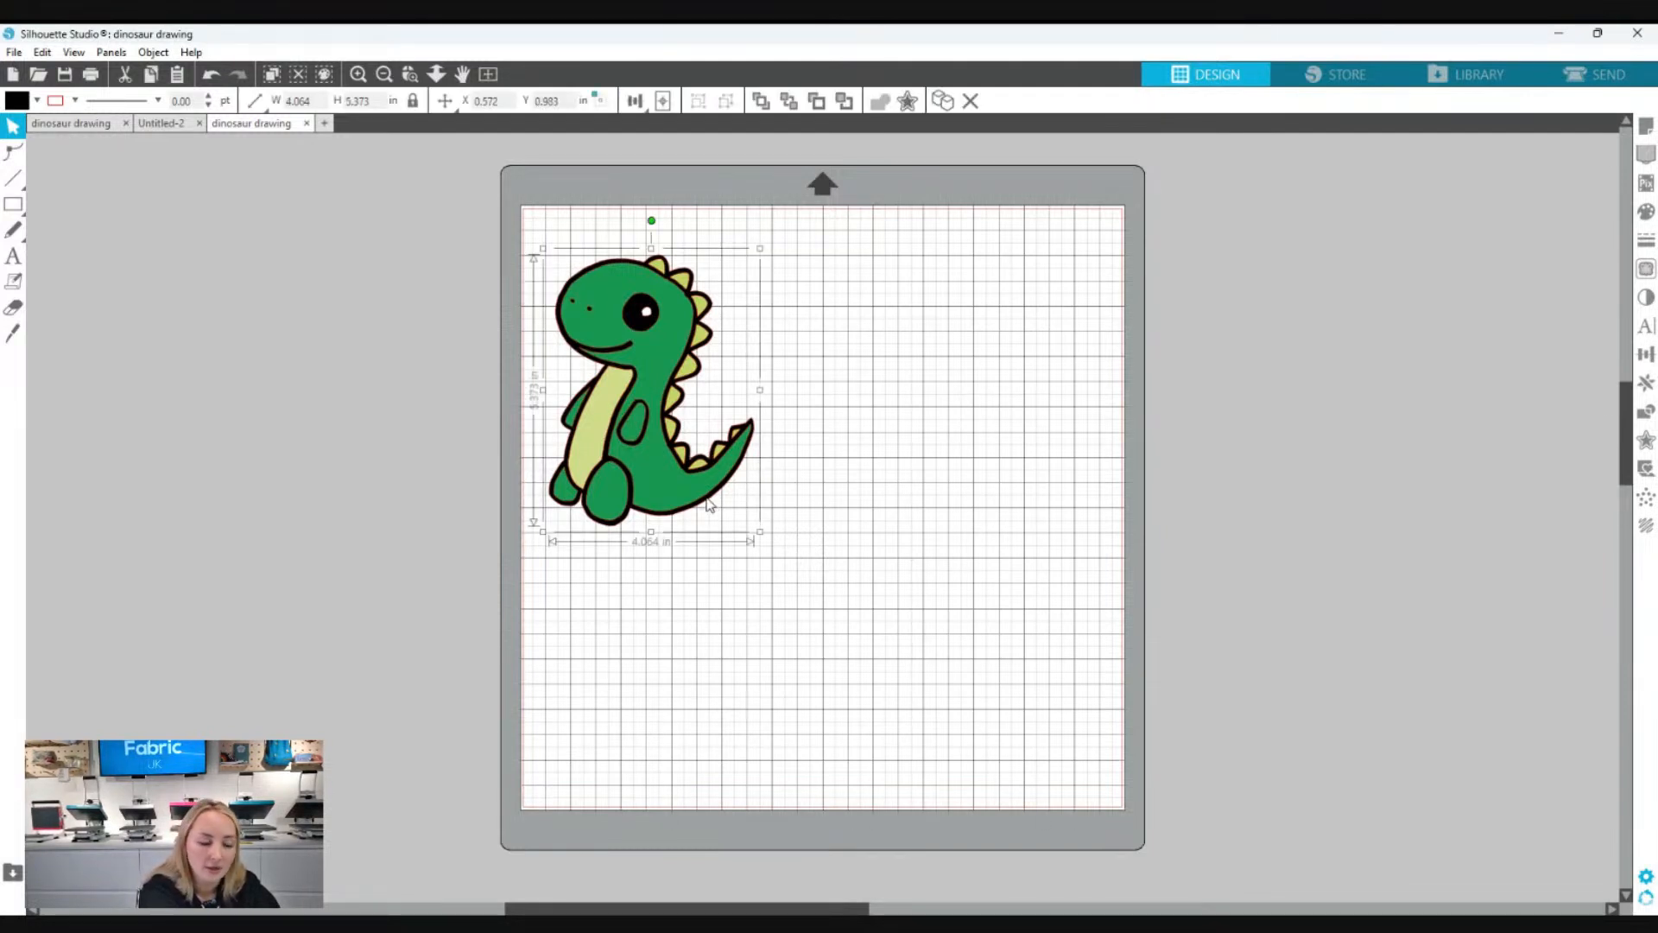
left_click_drag(708, 507, 1043, 467)
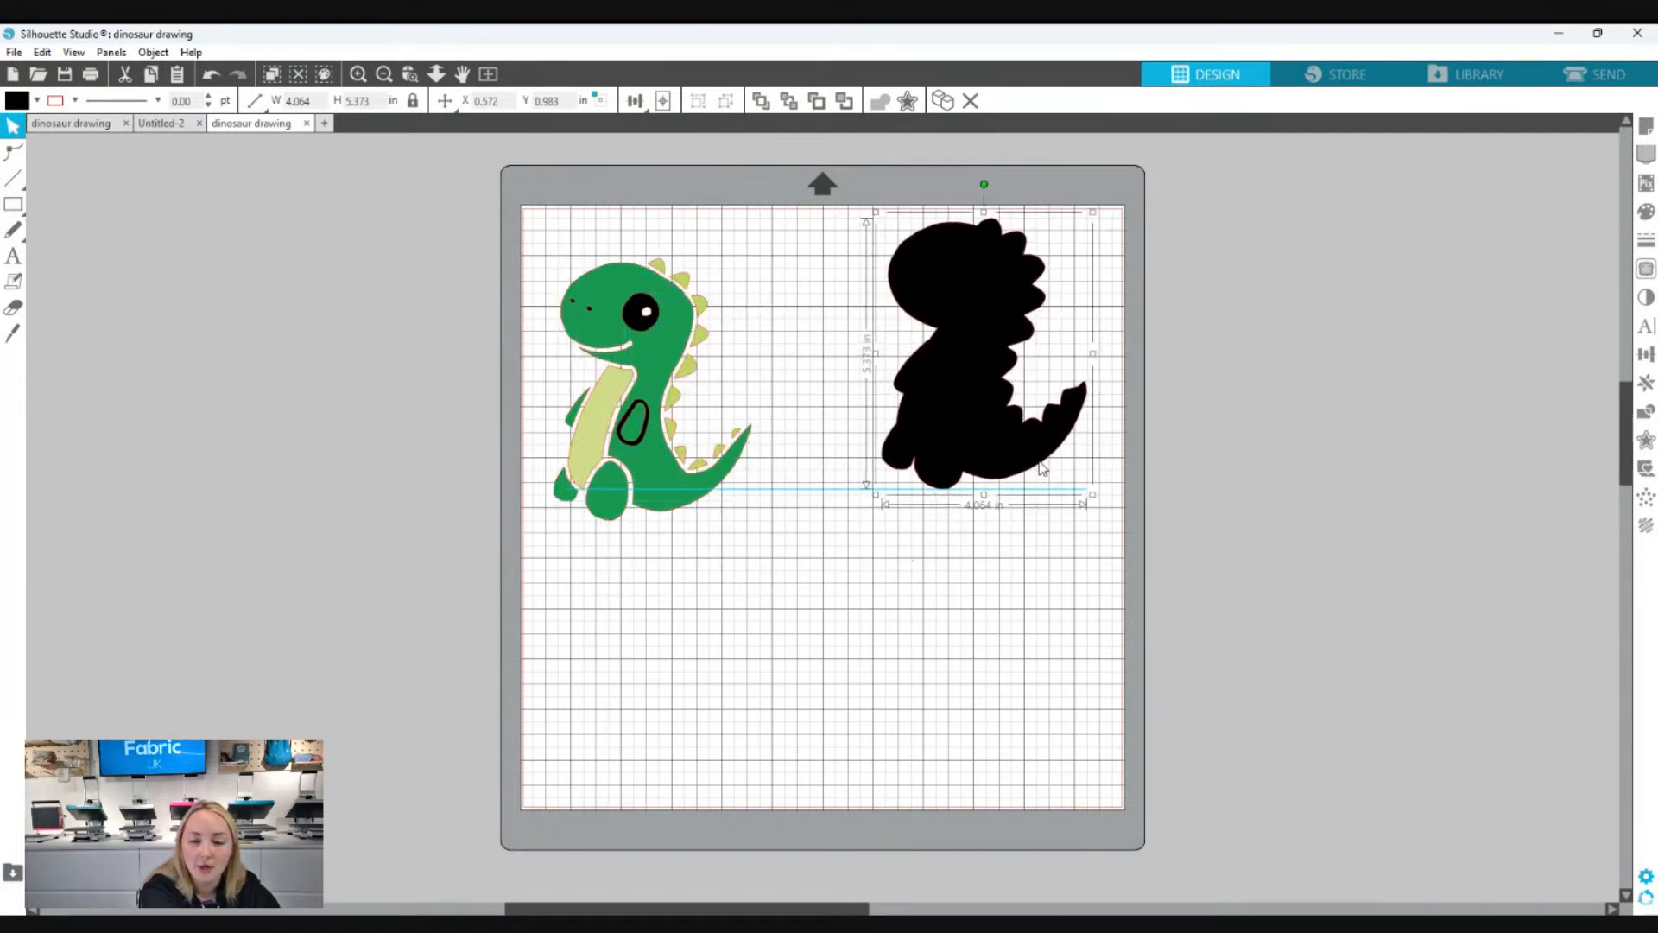
left_click(1032, 581)
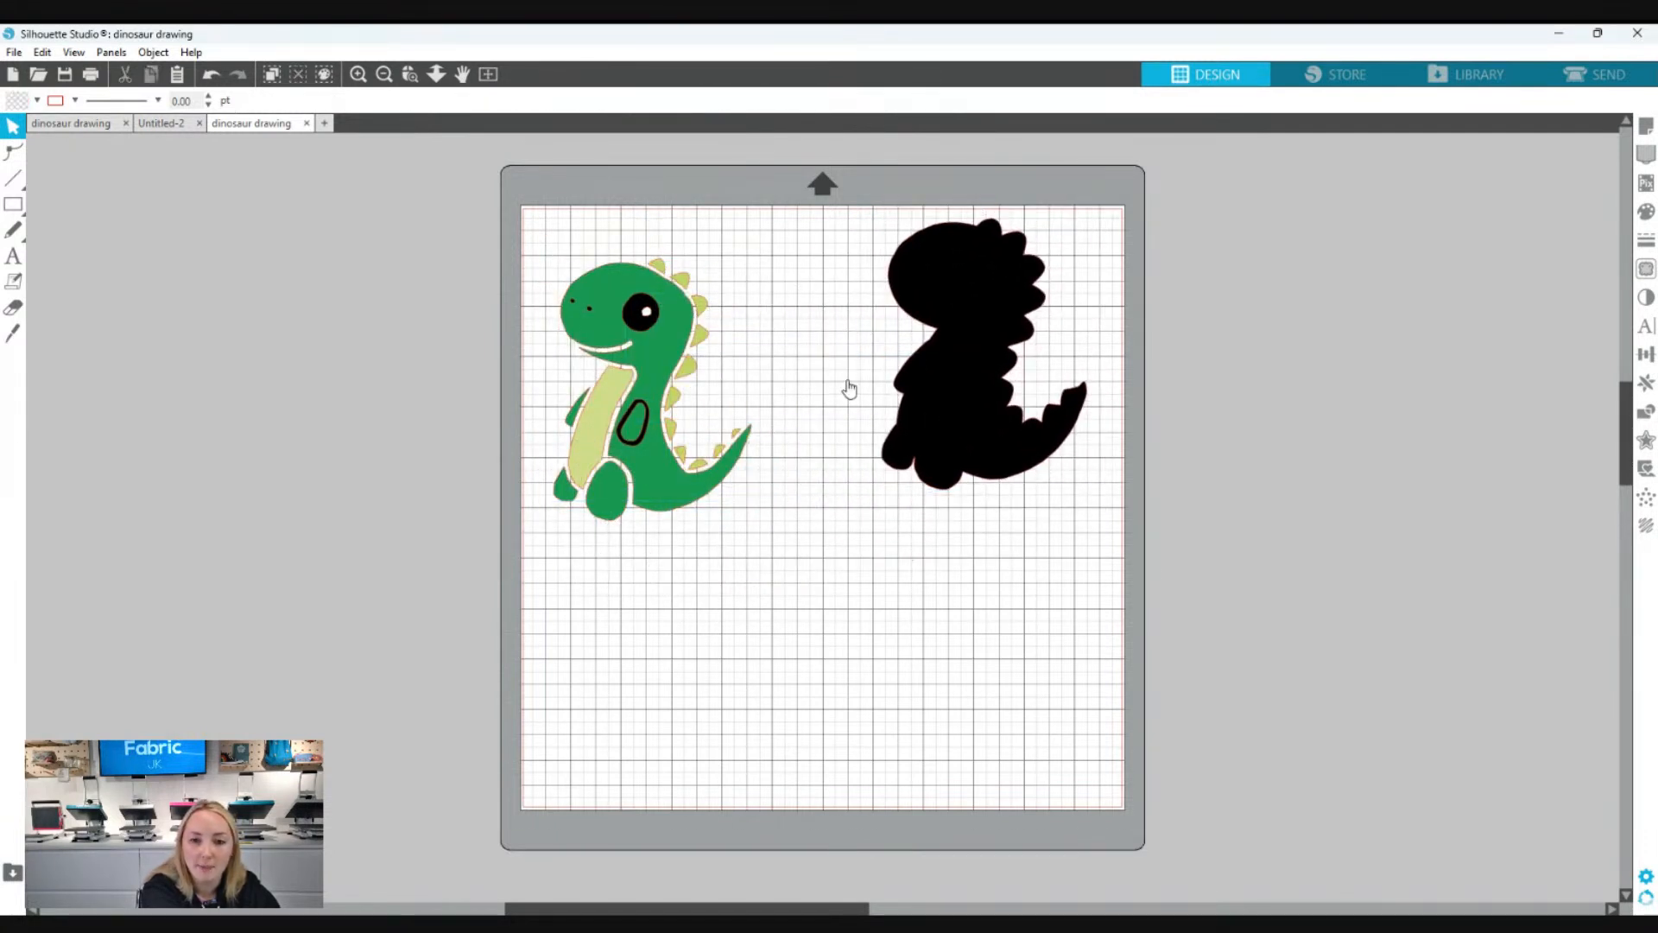
- Move the black eye circle and both black nostril dots off the head to the space beside the black silhouette
left_click(637, 323)
left_click_drag(637, 323, 1069, 264)
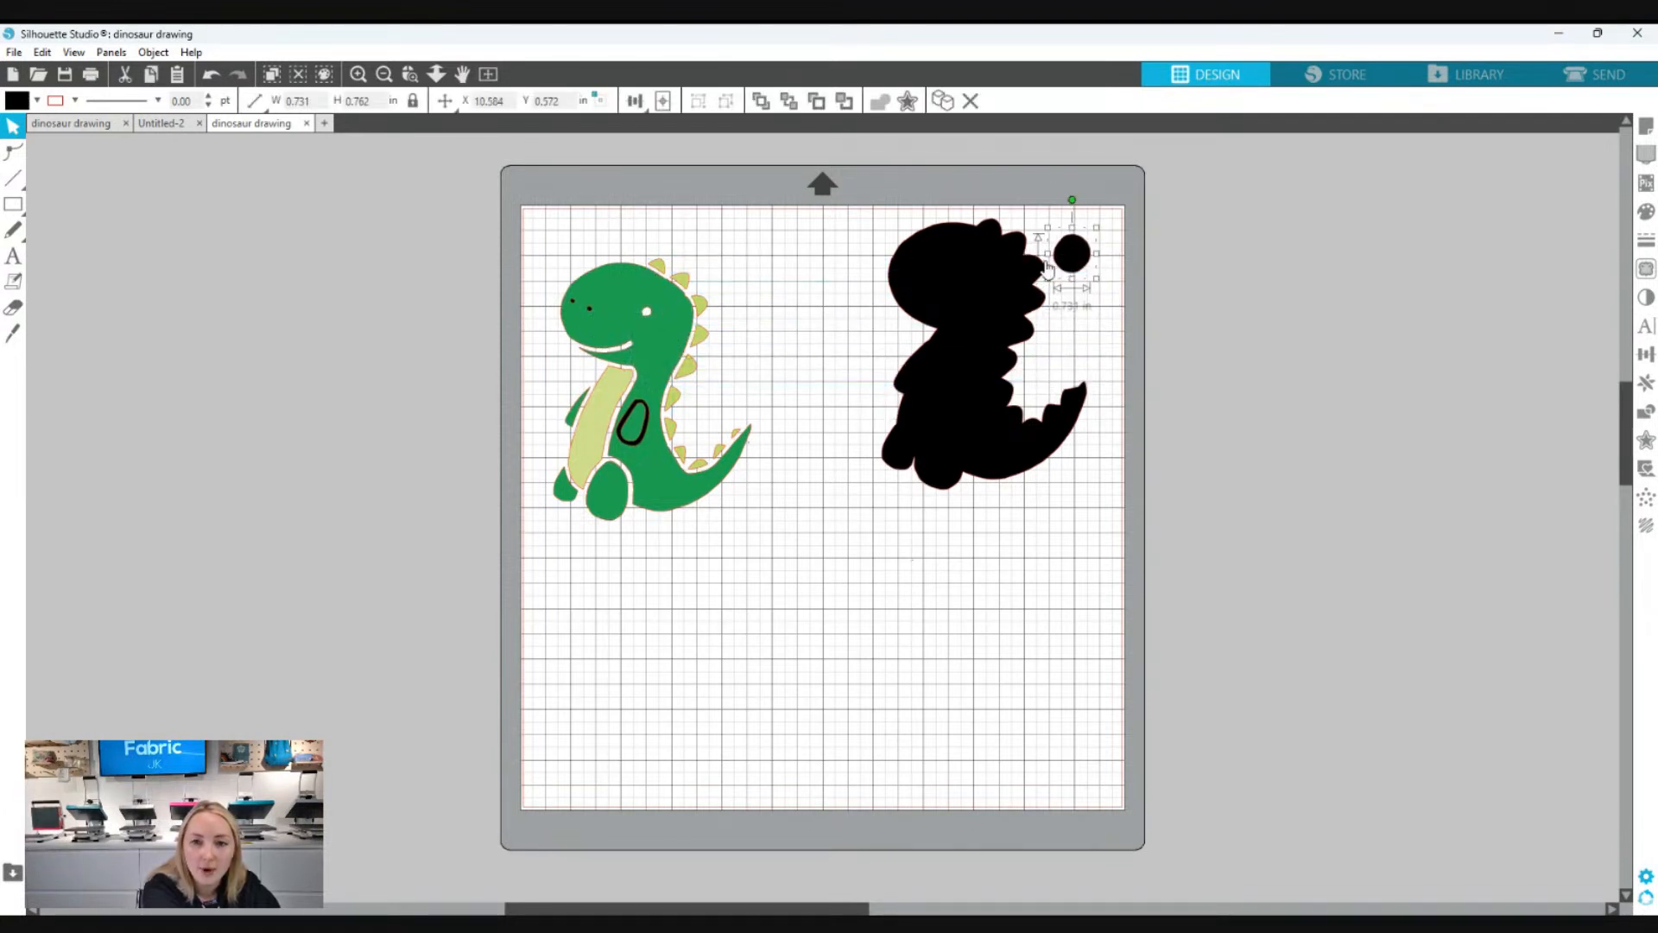
left_click(576, 308)
left_click_drag(575, 307, 1064, 297)
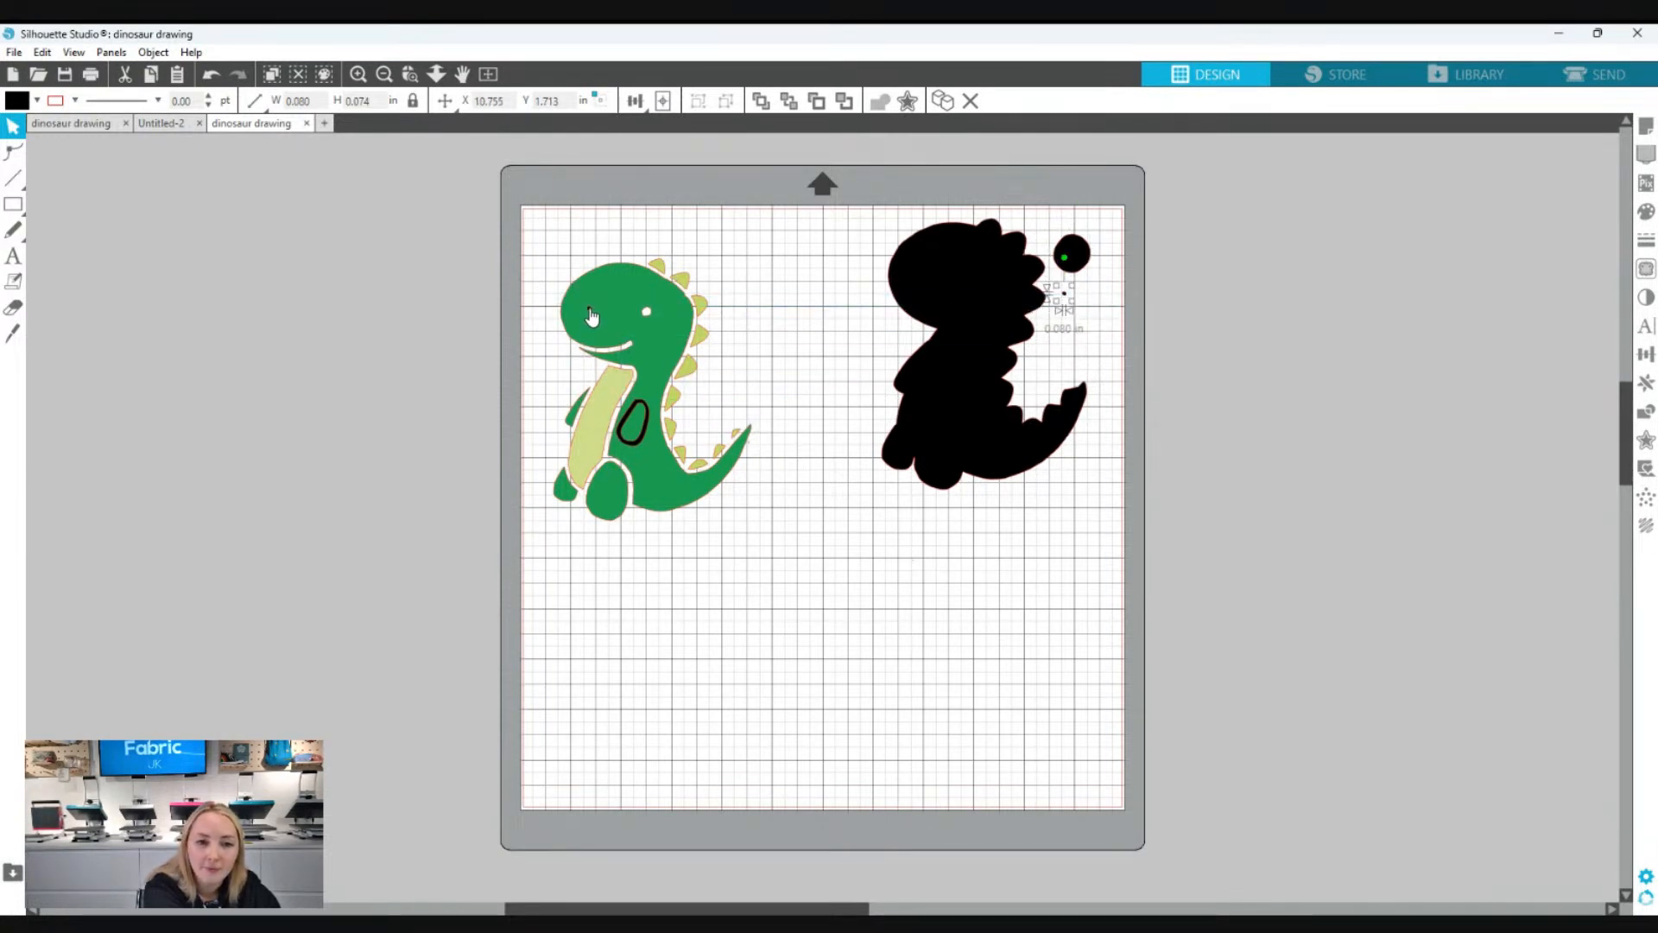
left_click(589, 309)
left_click_drag(589, 309, 1083, 300)
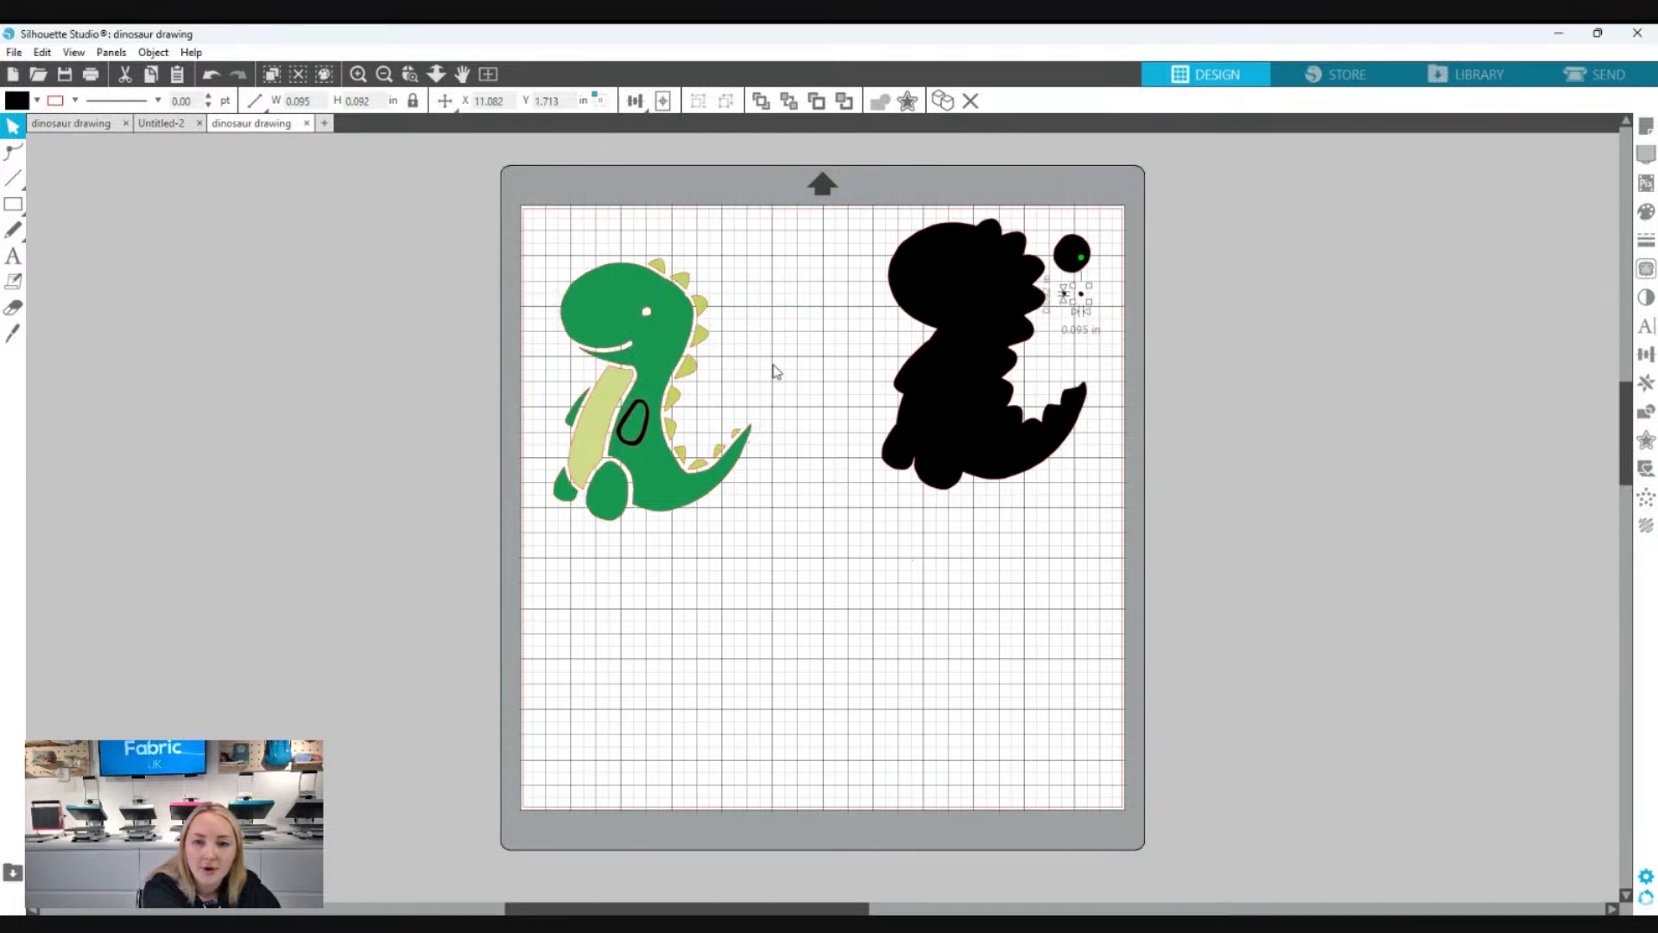
left_click(734, 360)
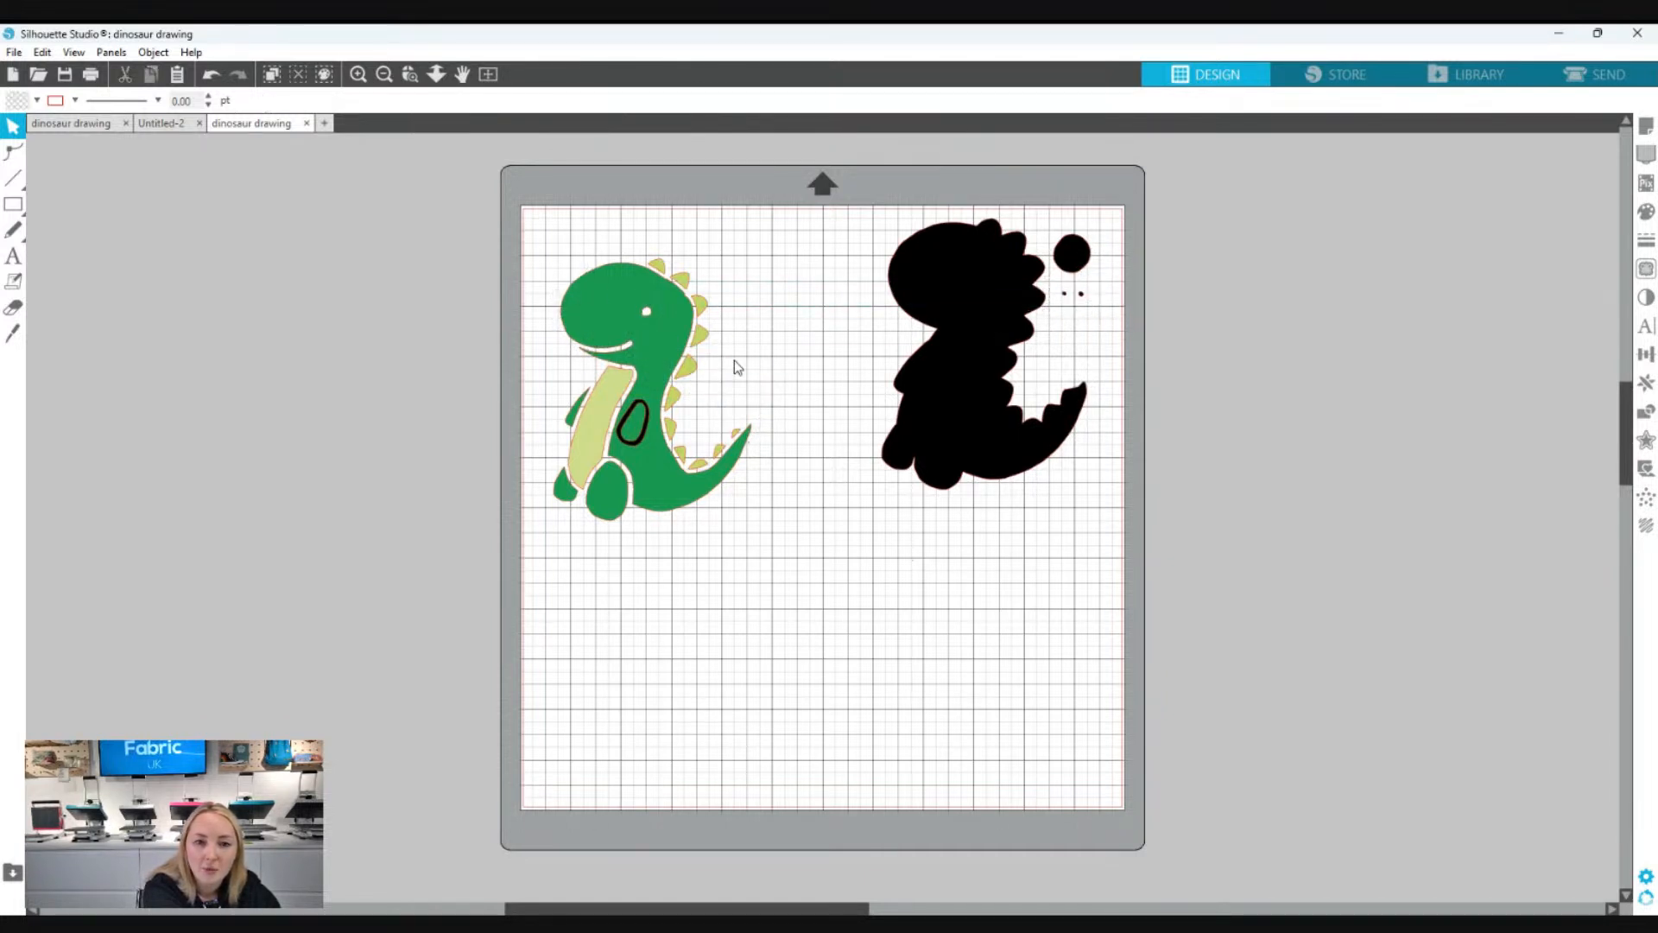
- Move the black front arm outline piece below the nostril dots, beside the black silhouette
left_click(650, 430)
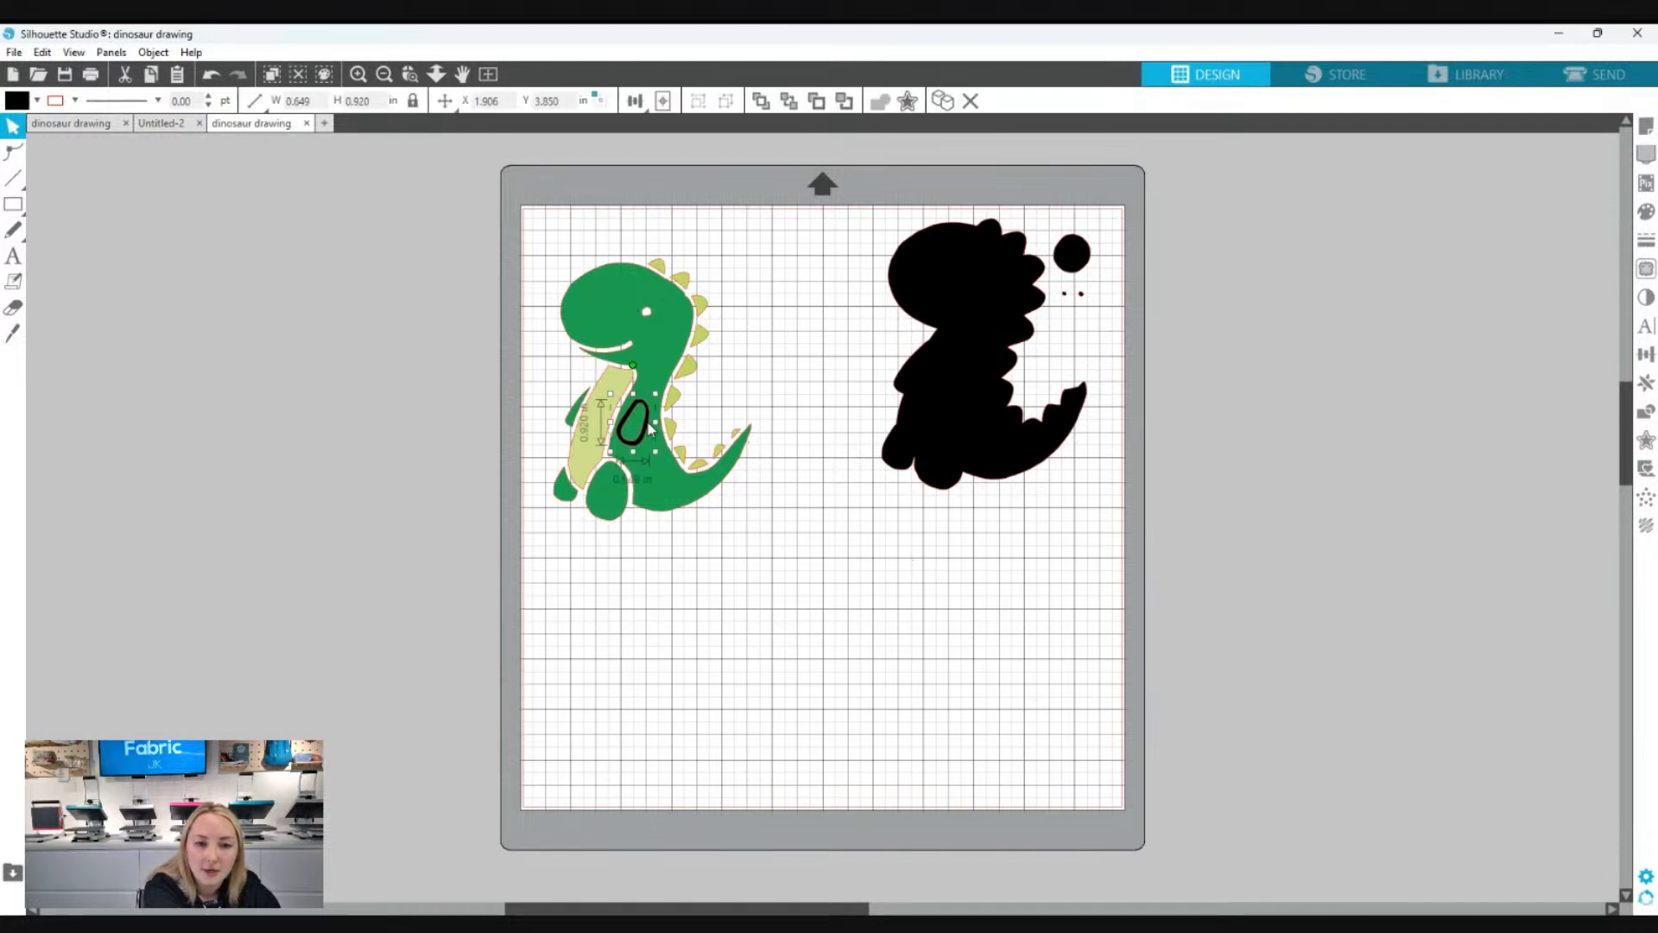
left_click_drag(650, 430, 1078, 350)
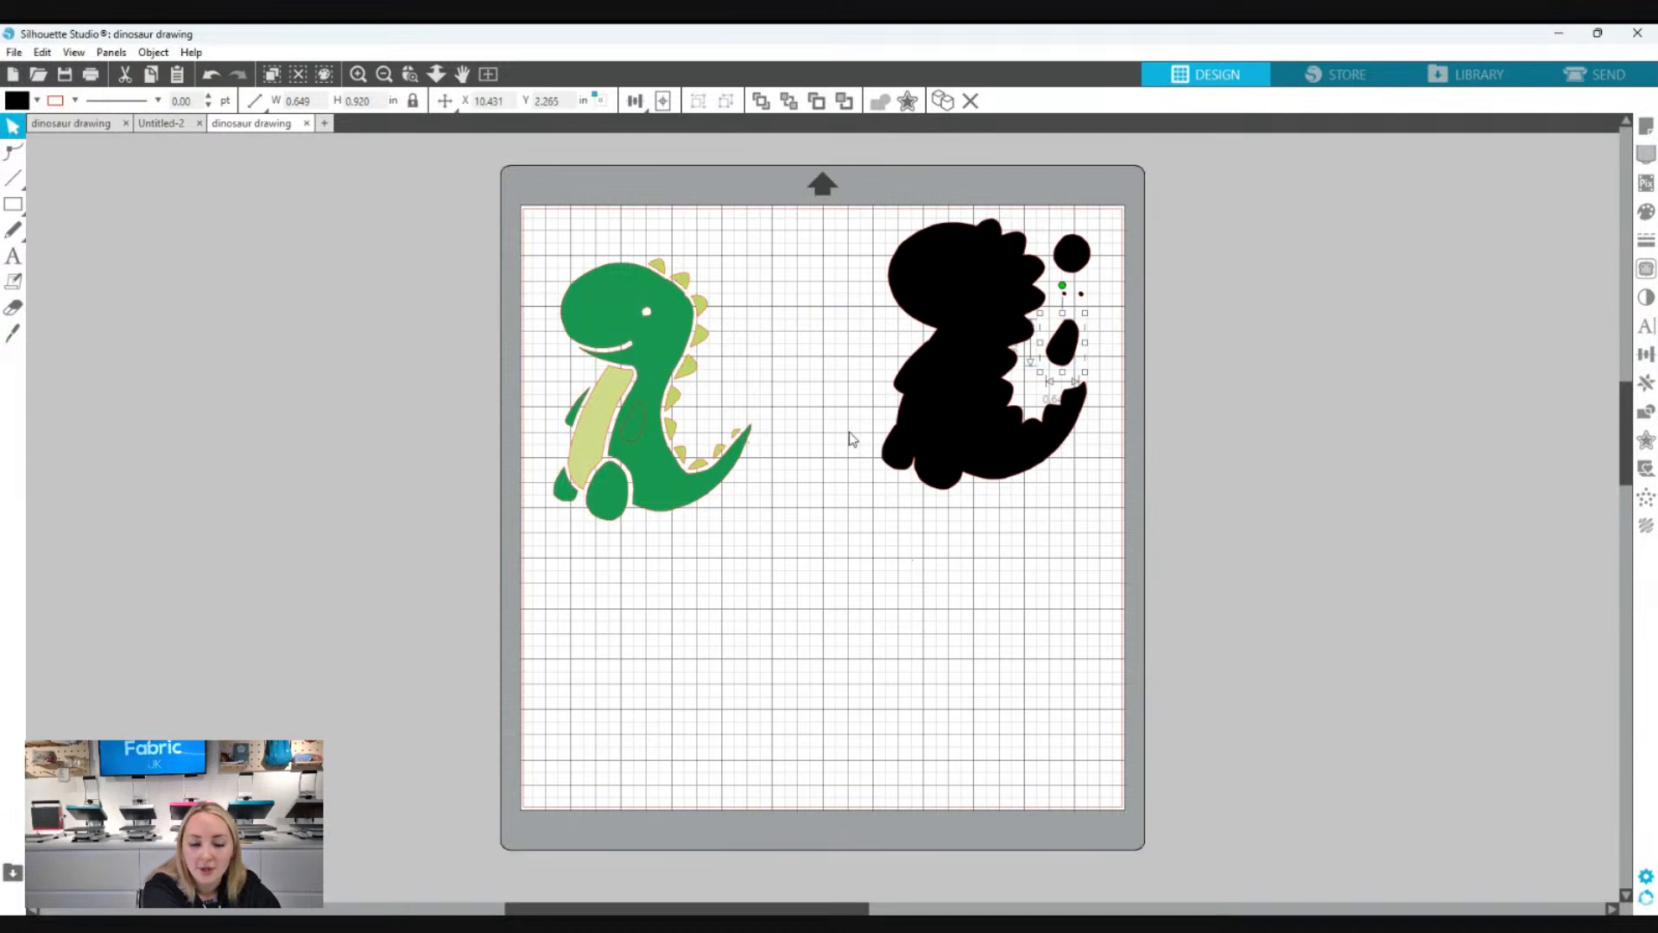
left_click(1034, 538)
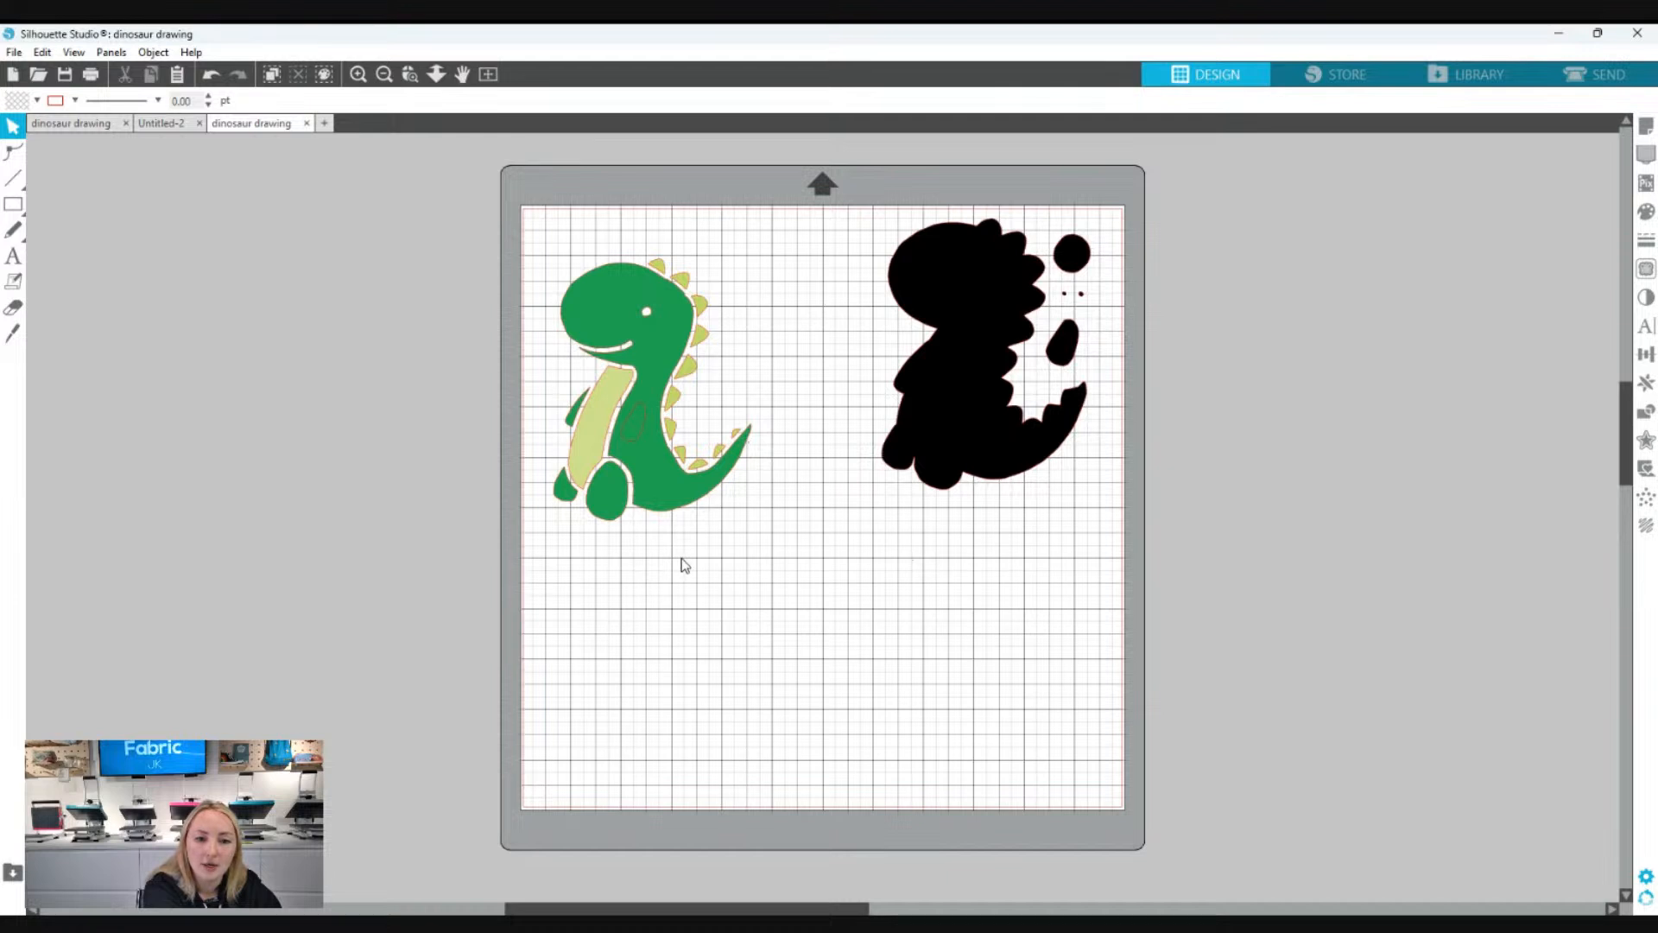
- Group the green body, foot, leg and back arm pieces and move them to the lower-right area of the mat
left_click(570, 506)
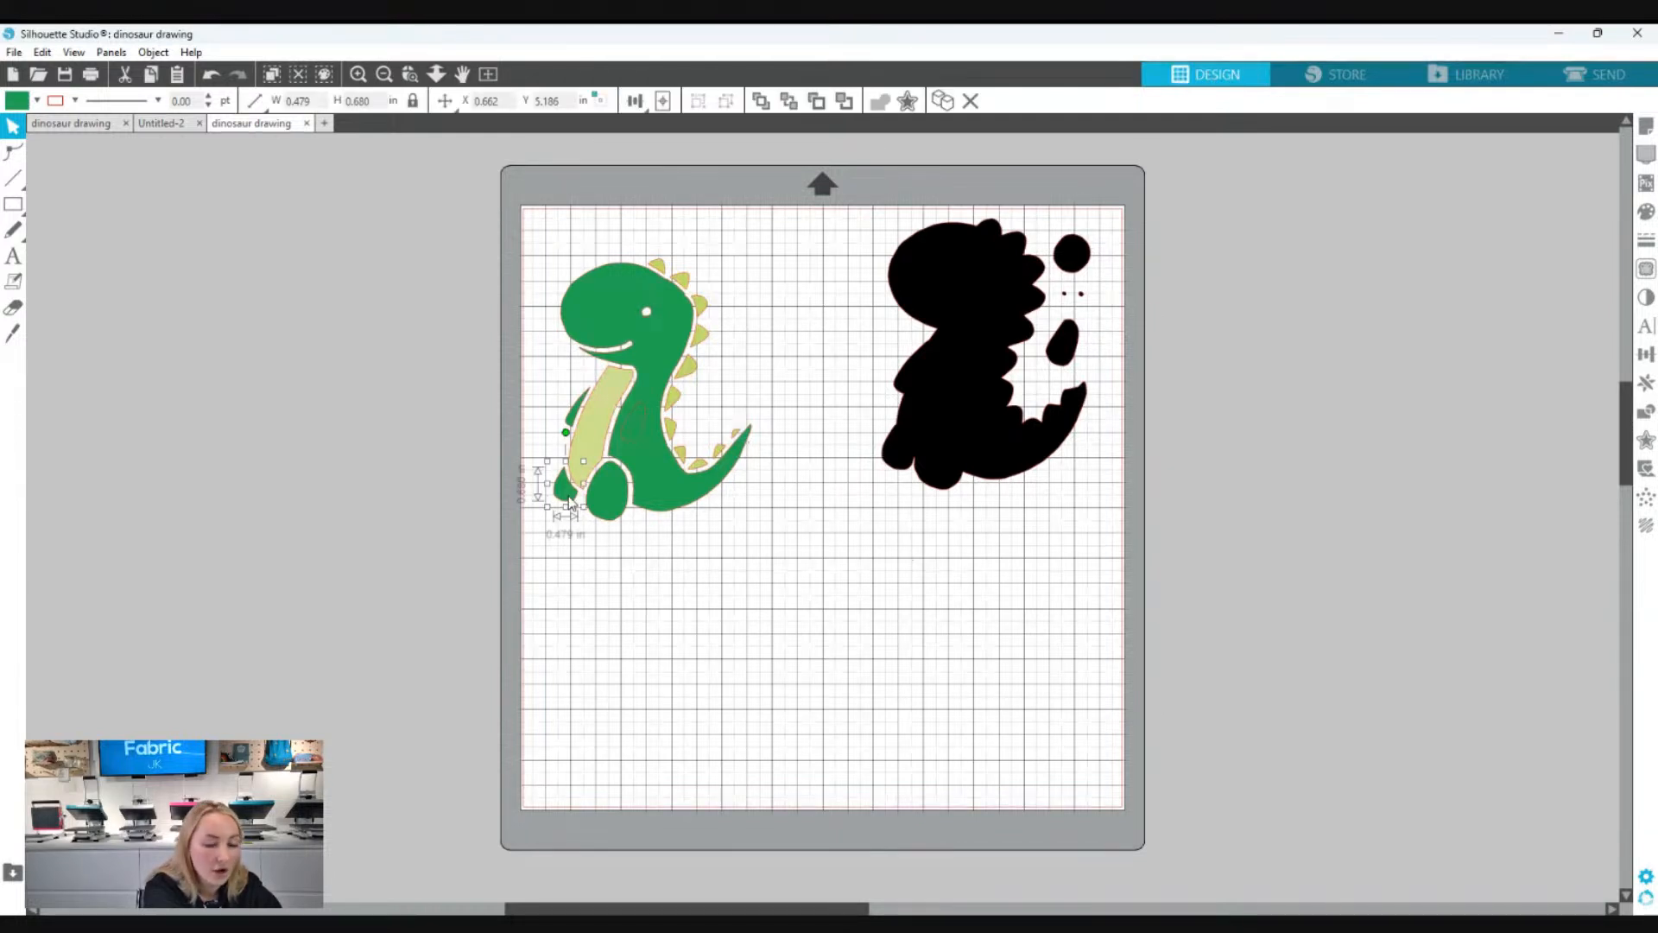
left_click(573, 424, "shift")
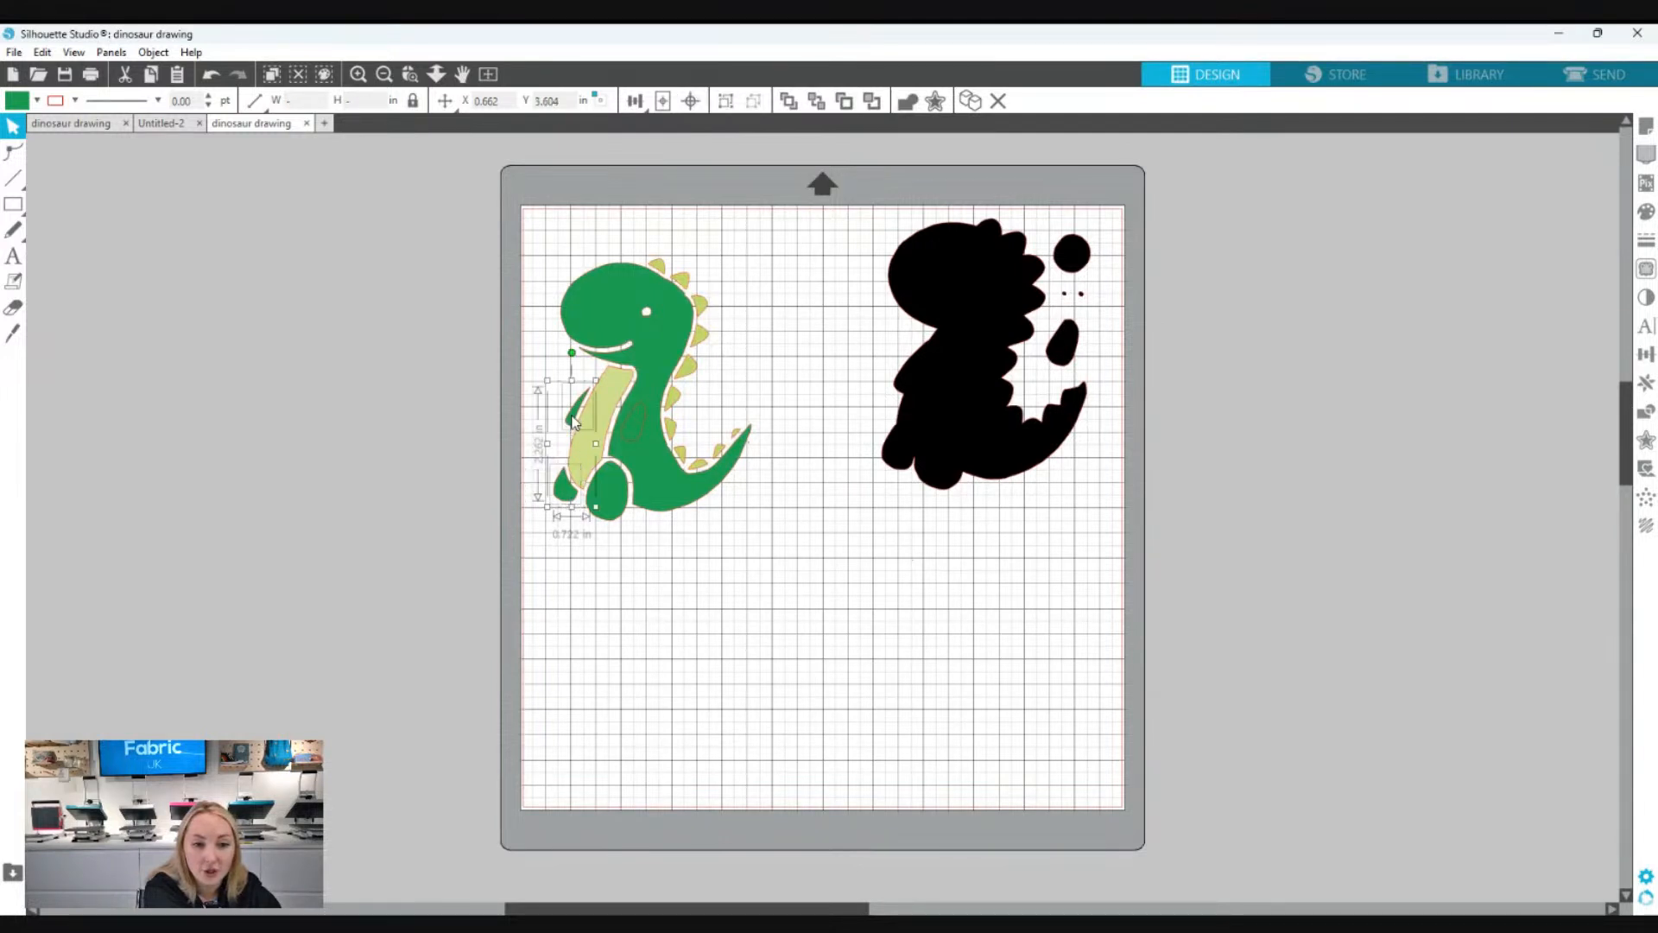
left_click(582, 326, "shift")
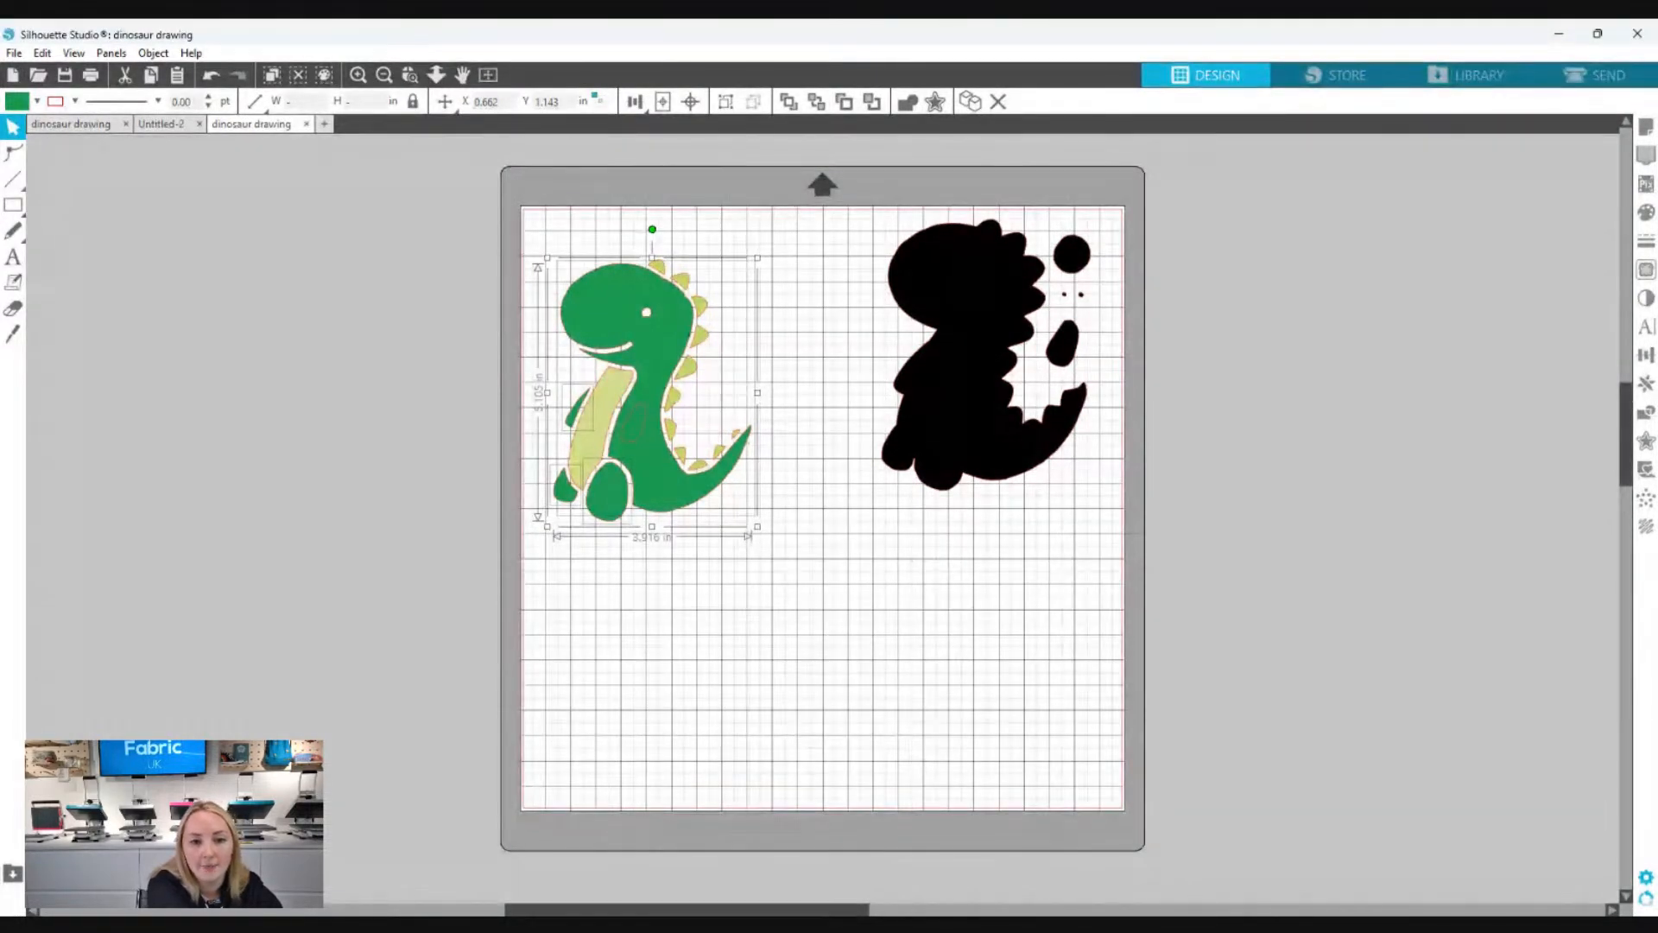
key("ctrl+g")
left_click_drag(657, 477, 1015, 734)
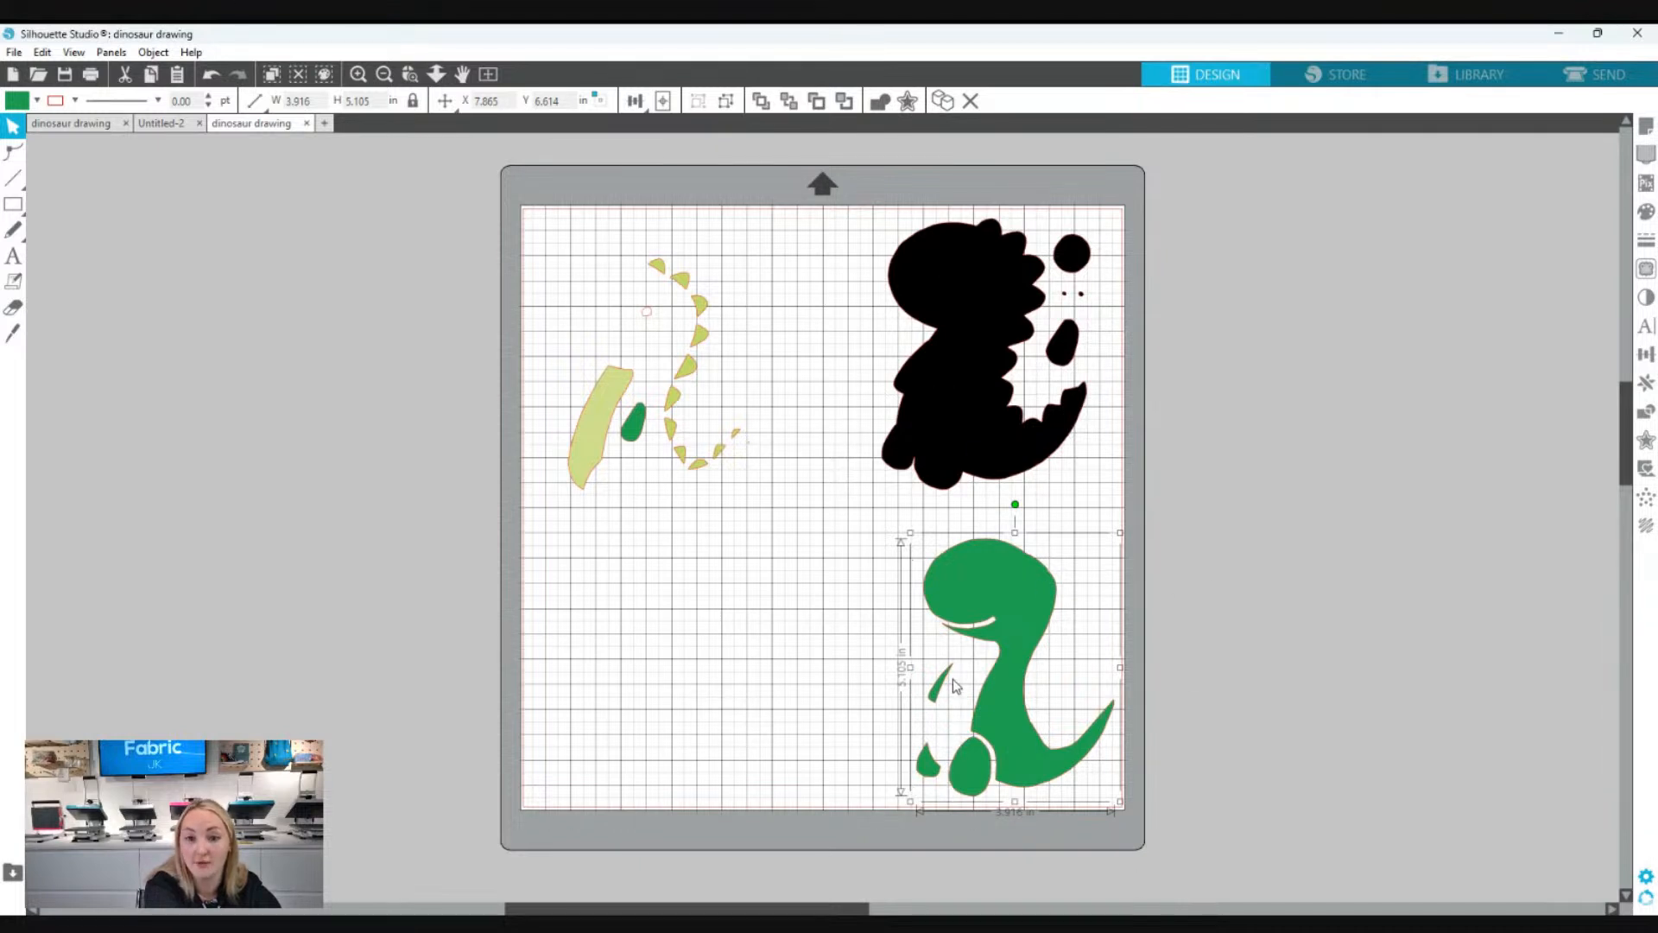
left_click(801, 635)
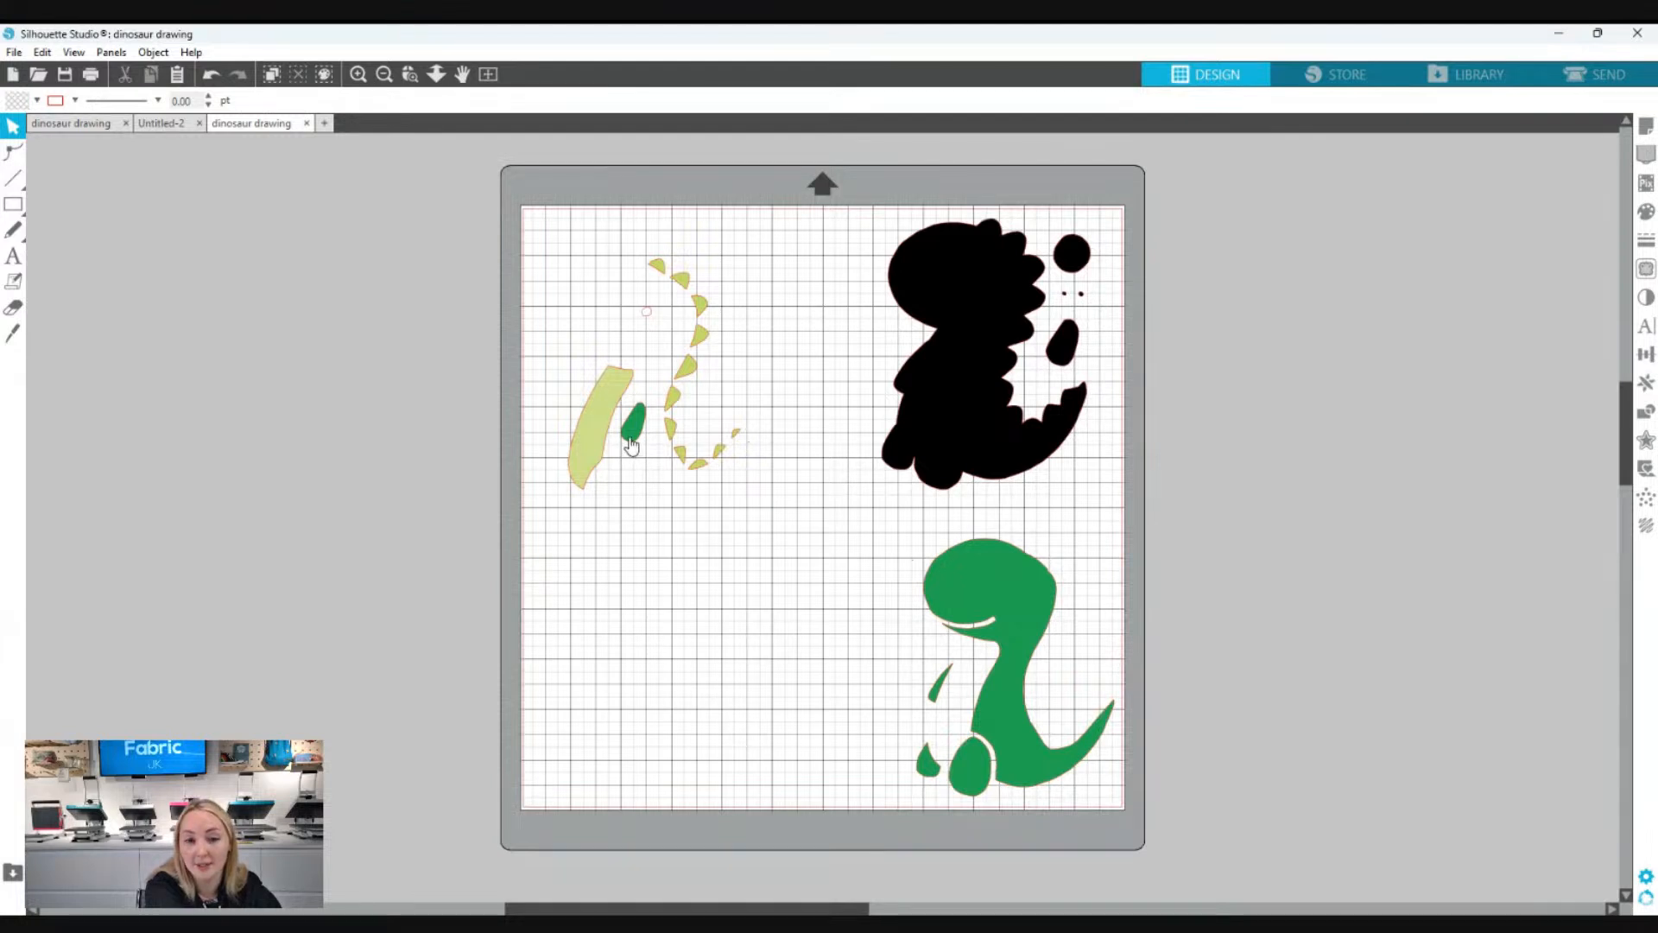
- Move the green front arm piece beside the green body group, just above the tail
left_click(633, 444)
left_click_drag(633, 444, 1063, 361)
left_click_drag(1062, 361, 1068, 707)
left_click(796, 609)
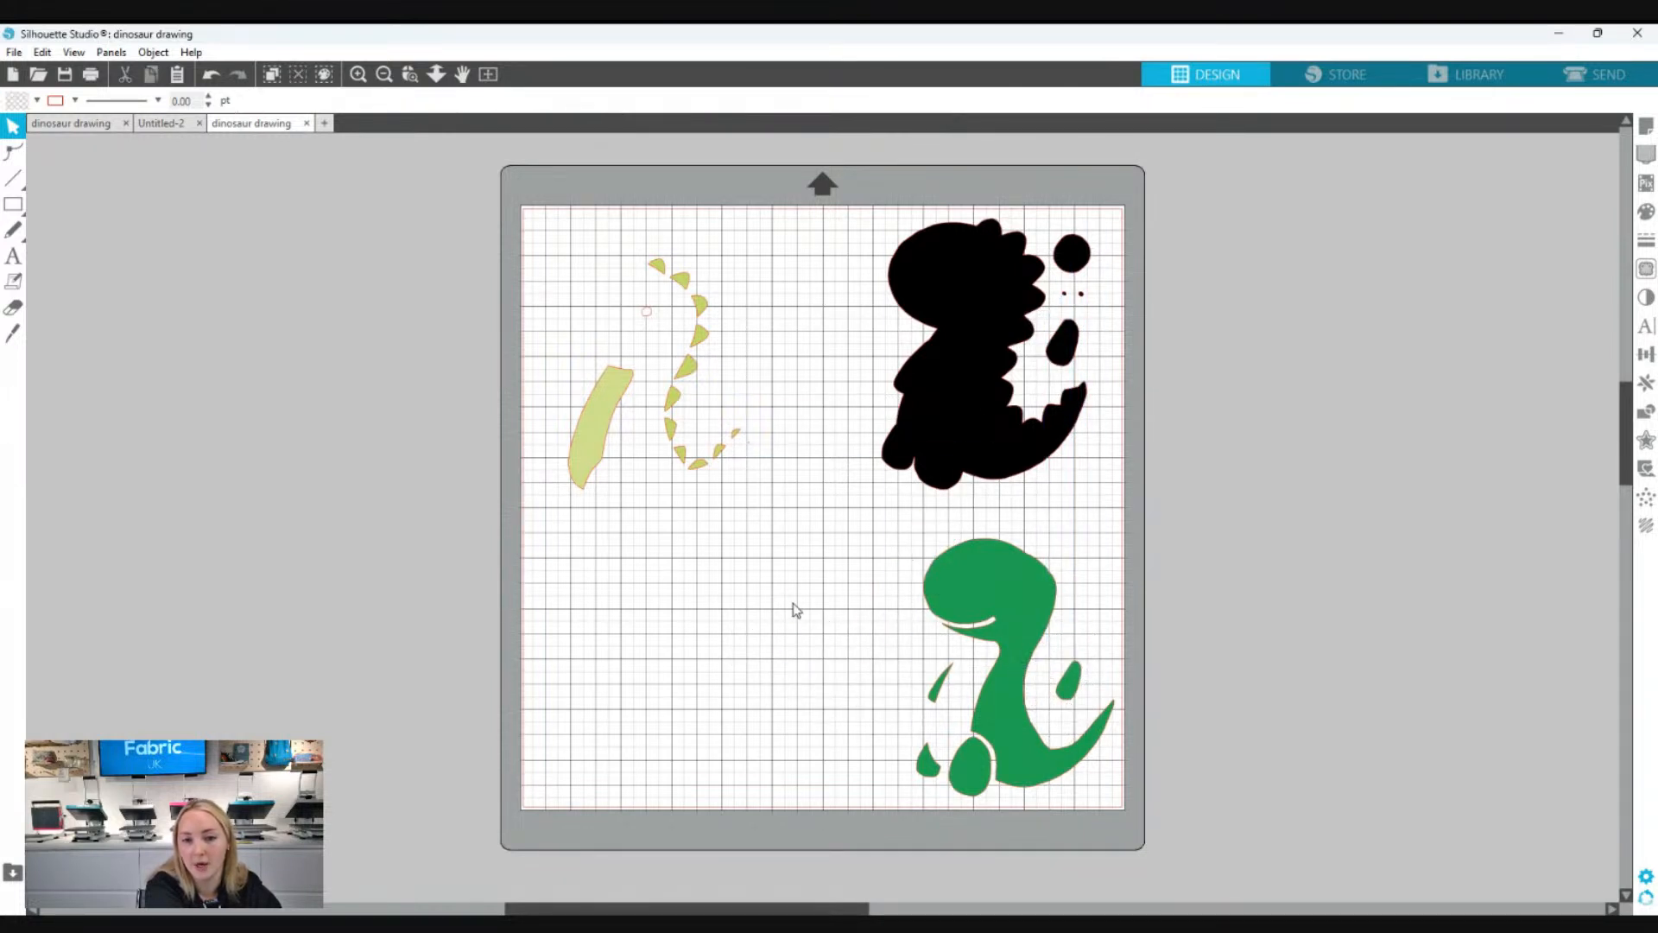
- Delete the unfilled eye hole circle and the tiny stray shape near the tail spikes
left_click(649, 317)
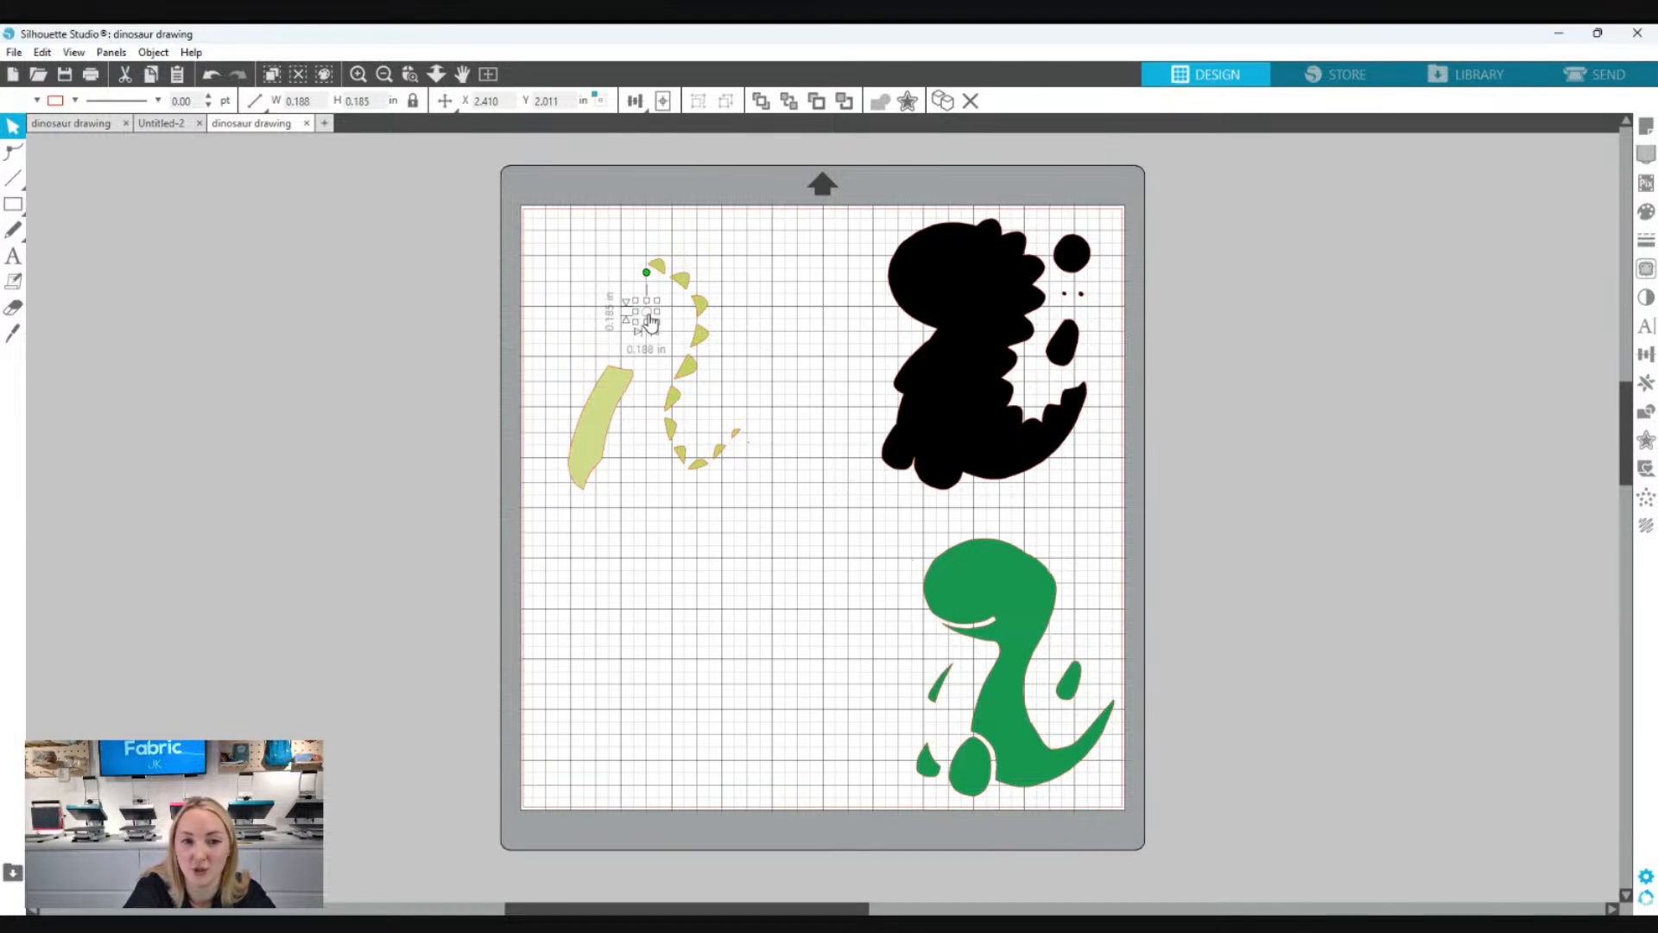
key("Delete")
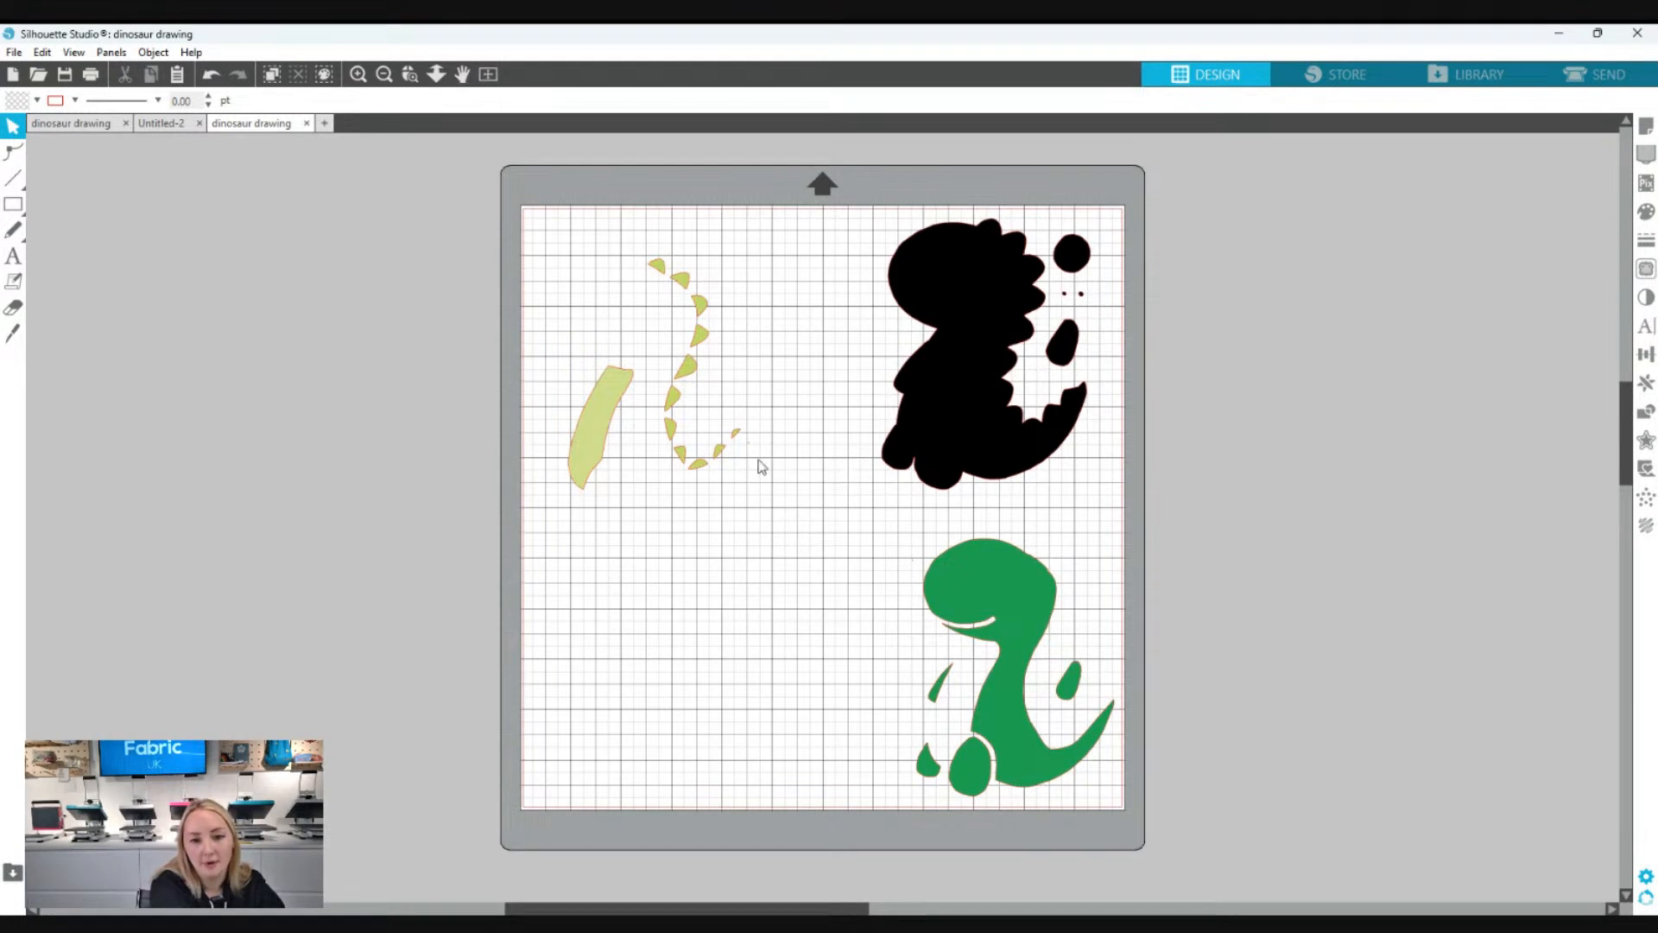
left_click(748, 445)
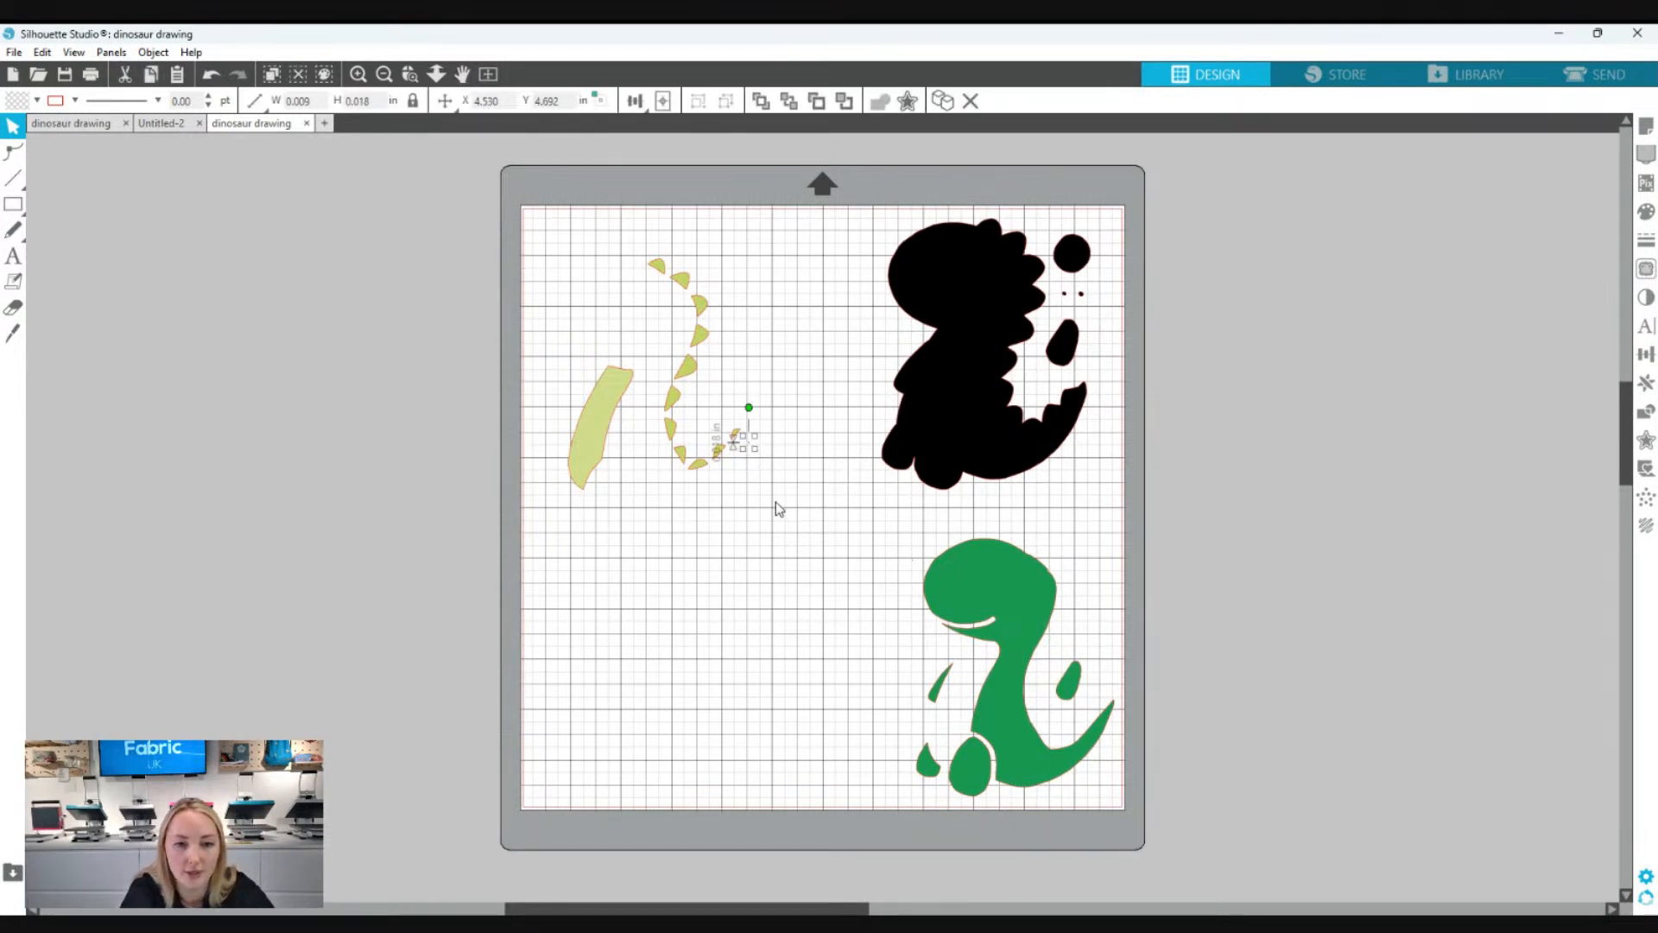
key("Delete")
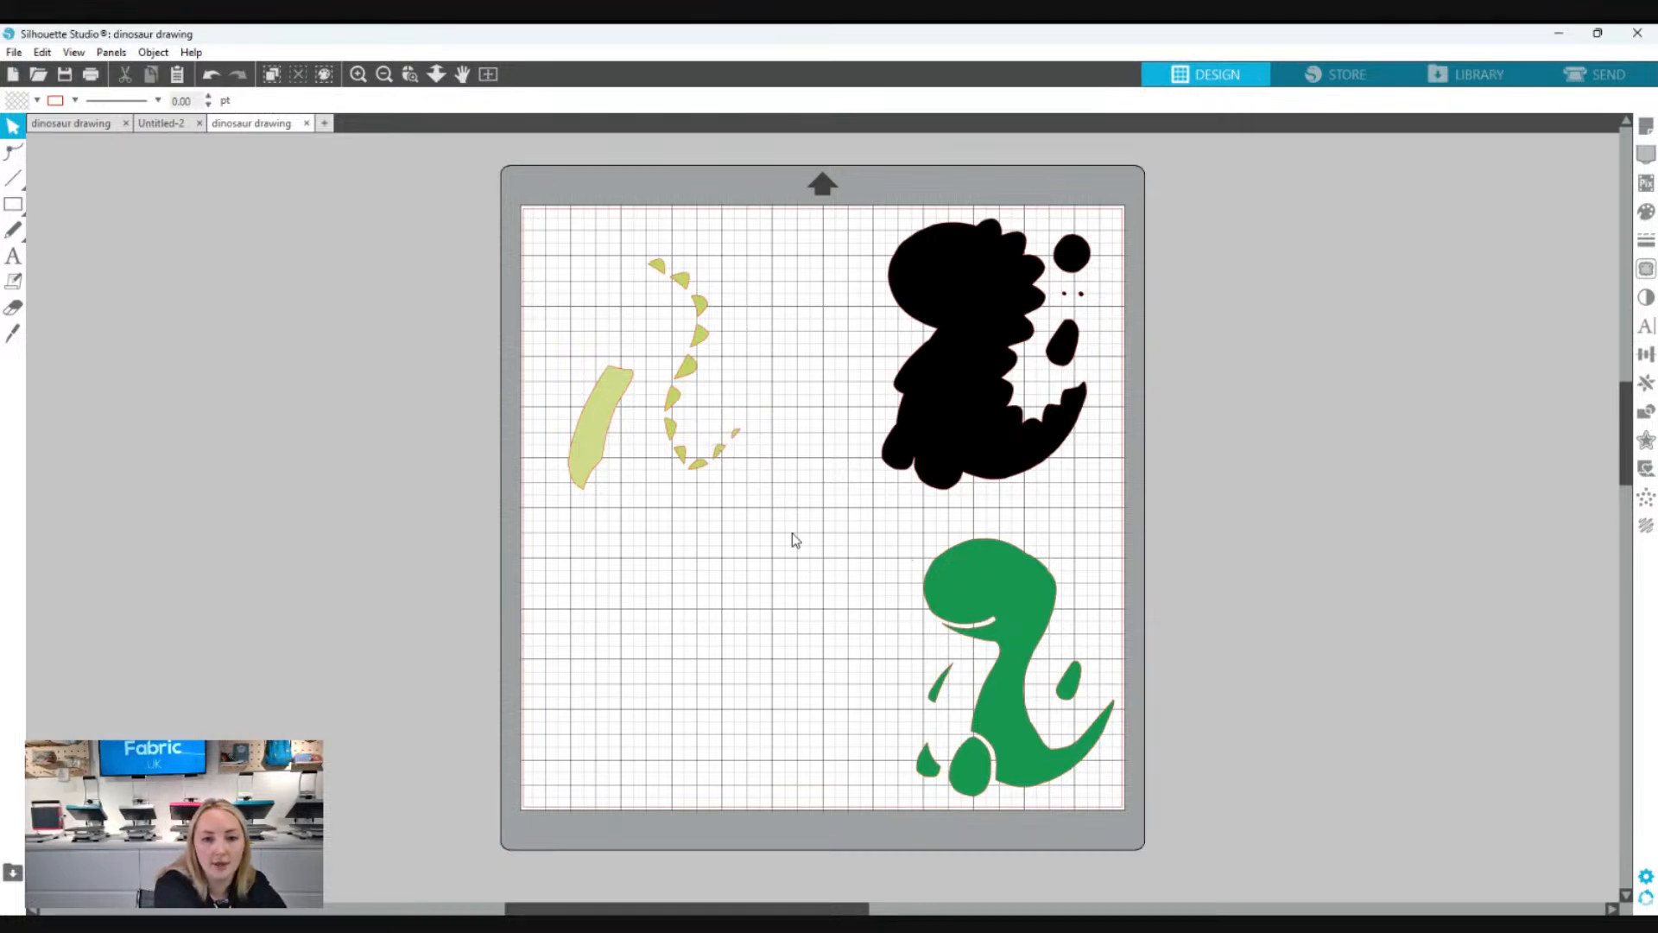
- Group the light green belly with the back spikes and move the group to the upper-left corner of the mat
left_click_drag(791, 532, 584, 277)
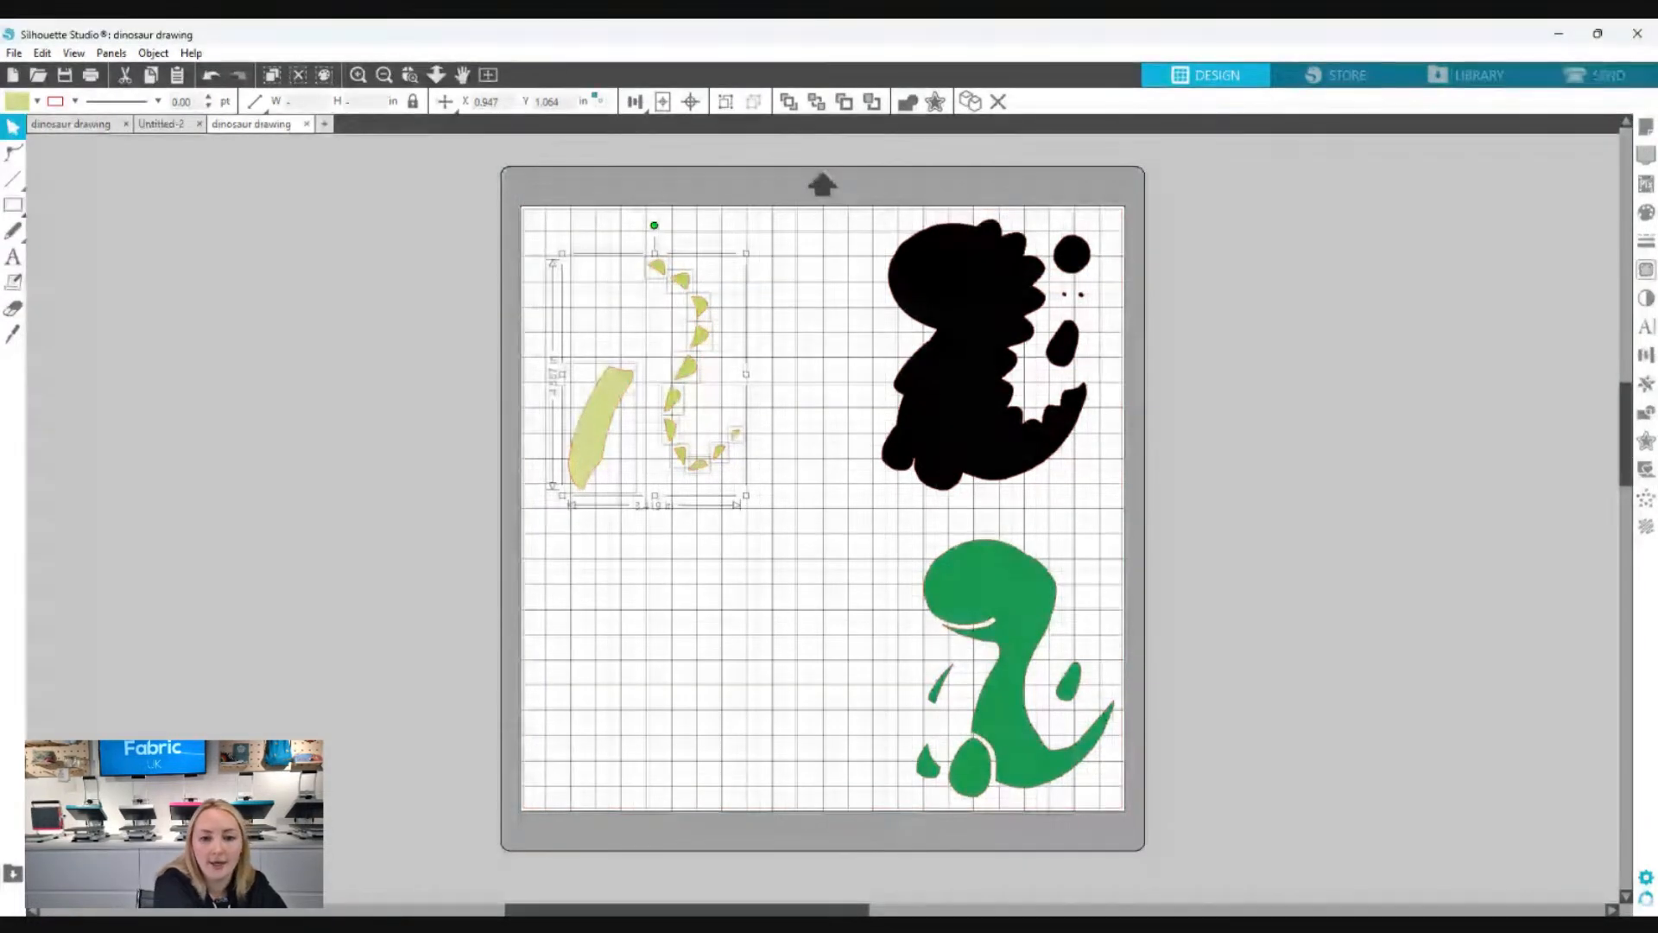
left_click(724, 604)
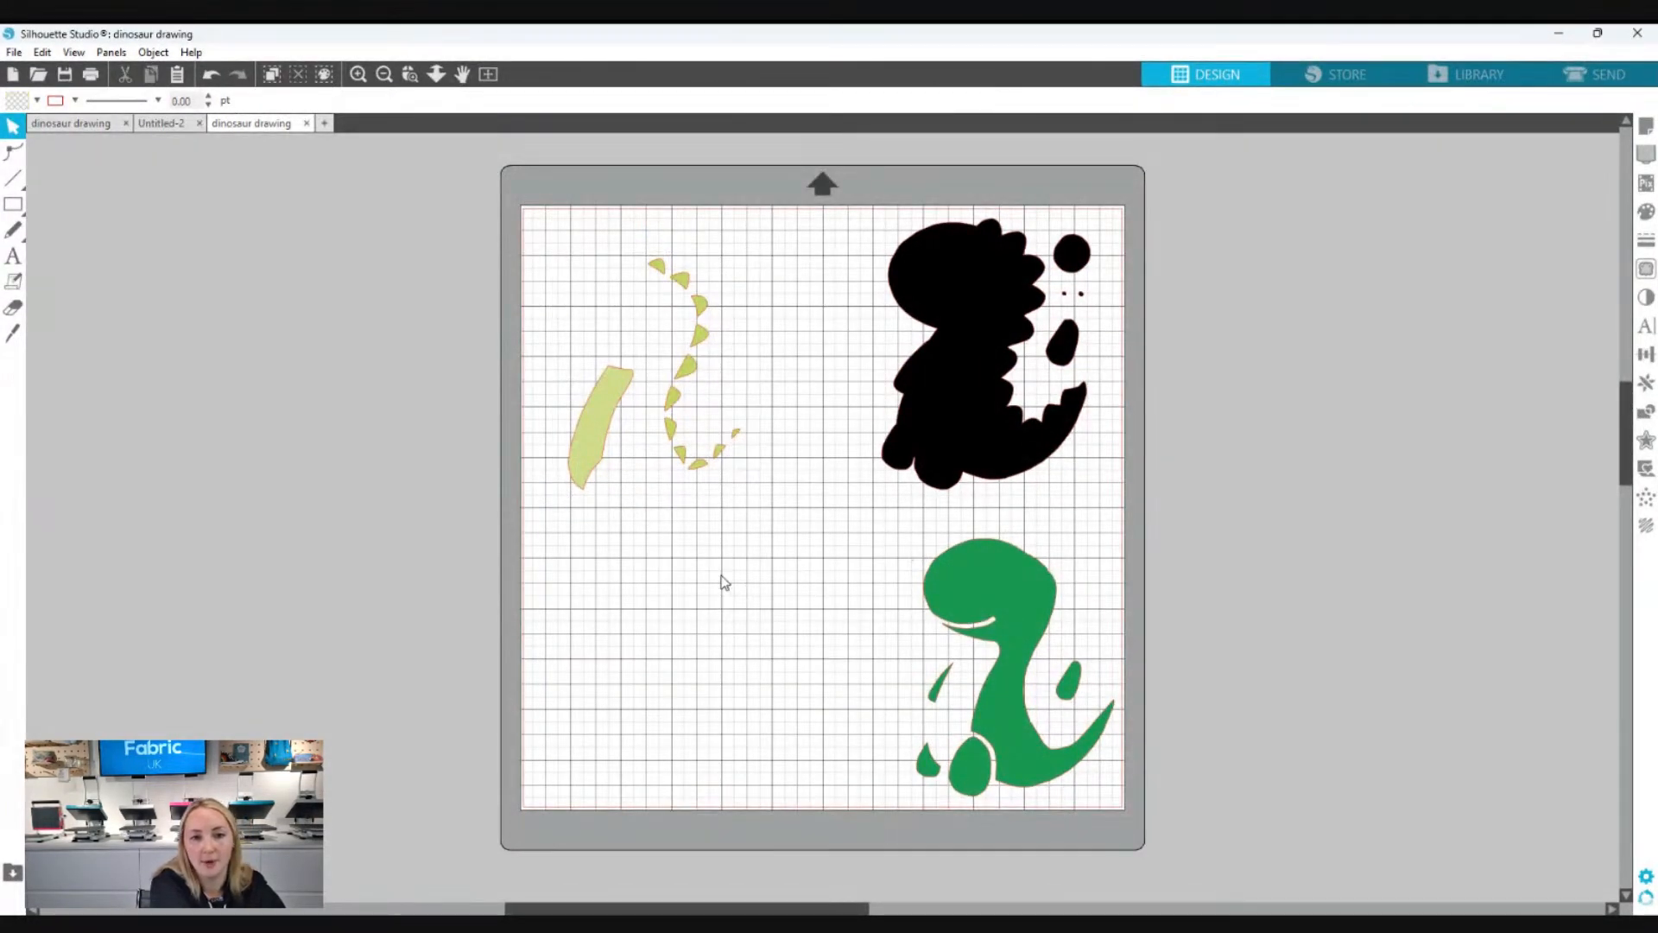
left_click_drag(676, 430, 638, 388)
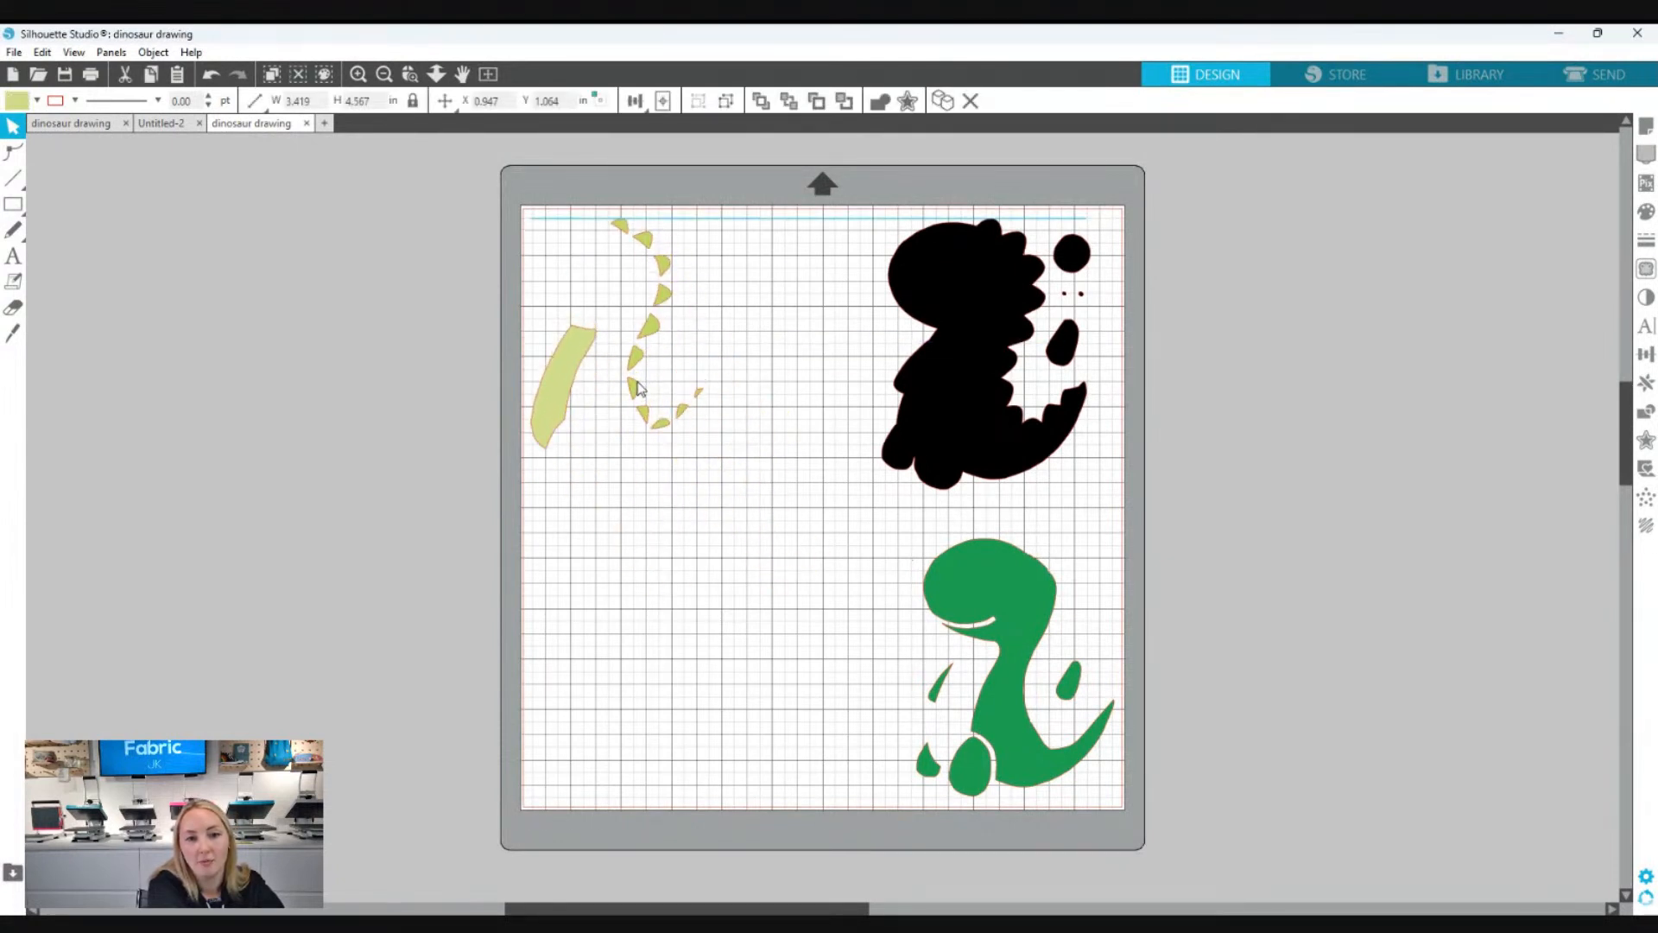
left_click(769, 518)
- Move the black silhouette together with its eye circle, nostril dots and arm piece toward the middle of the mat
left_click(977, 380)
left_click_drag(939, 240, 834, 242)
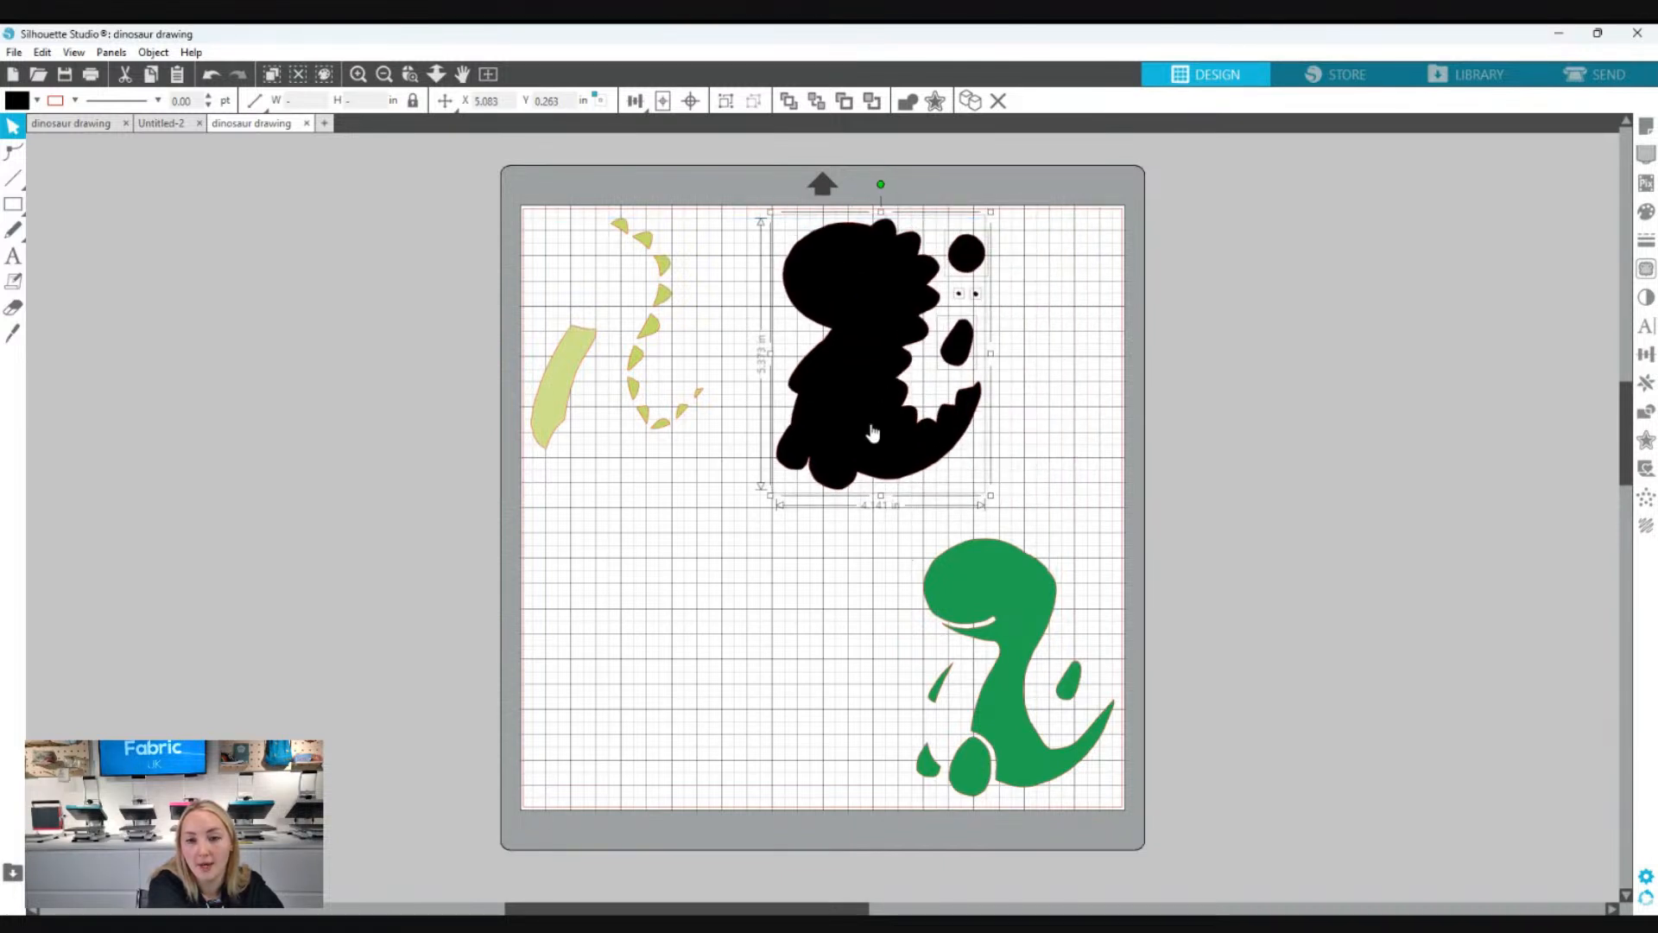
left_click(764, 624)
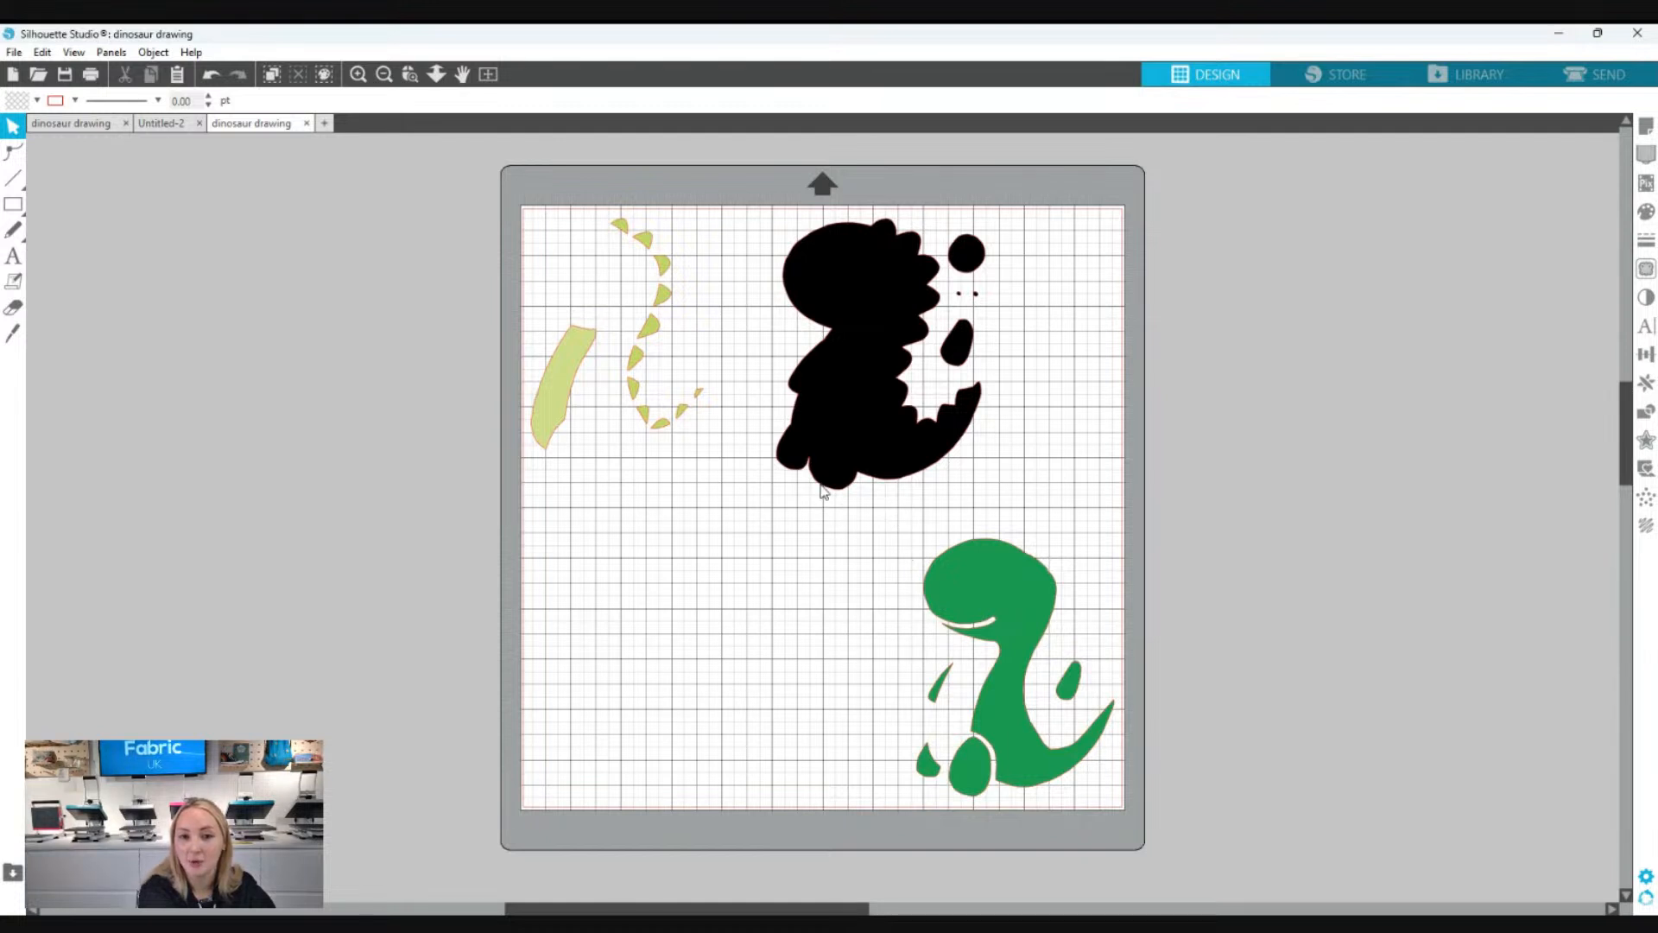
- Shift the black silhouette down toward the mat's centre and stack the green body group and the light green belly and spikes on it
left_click_drag(846, 367, 812, 416)
left_click(1078, 504)
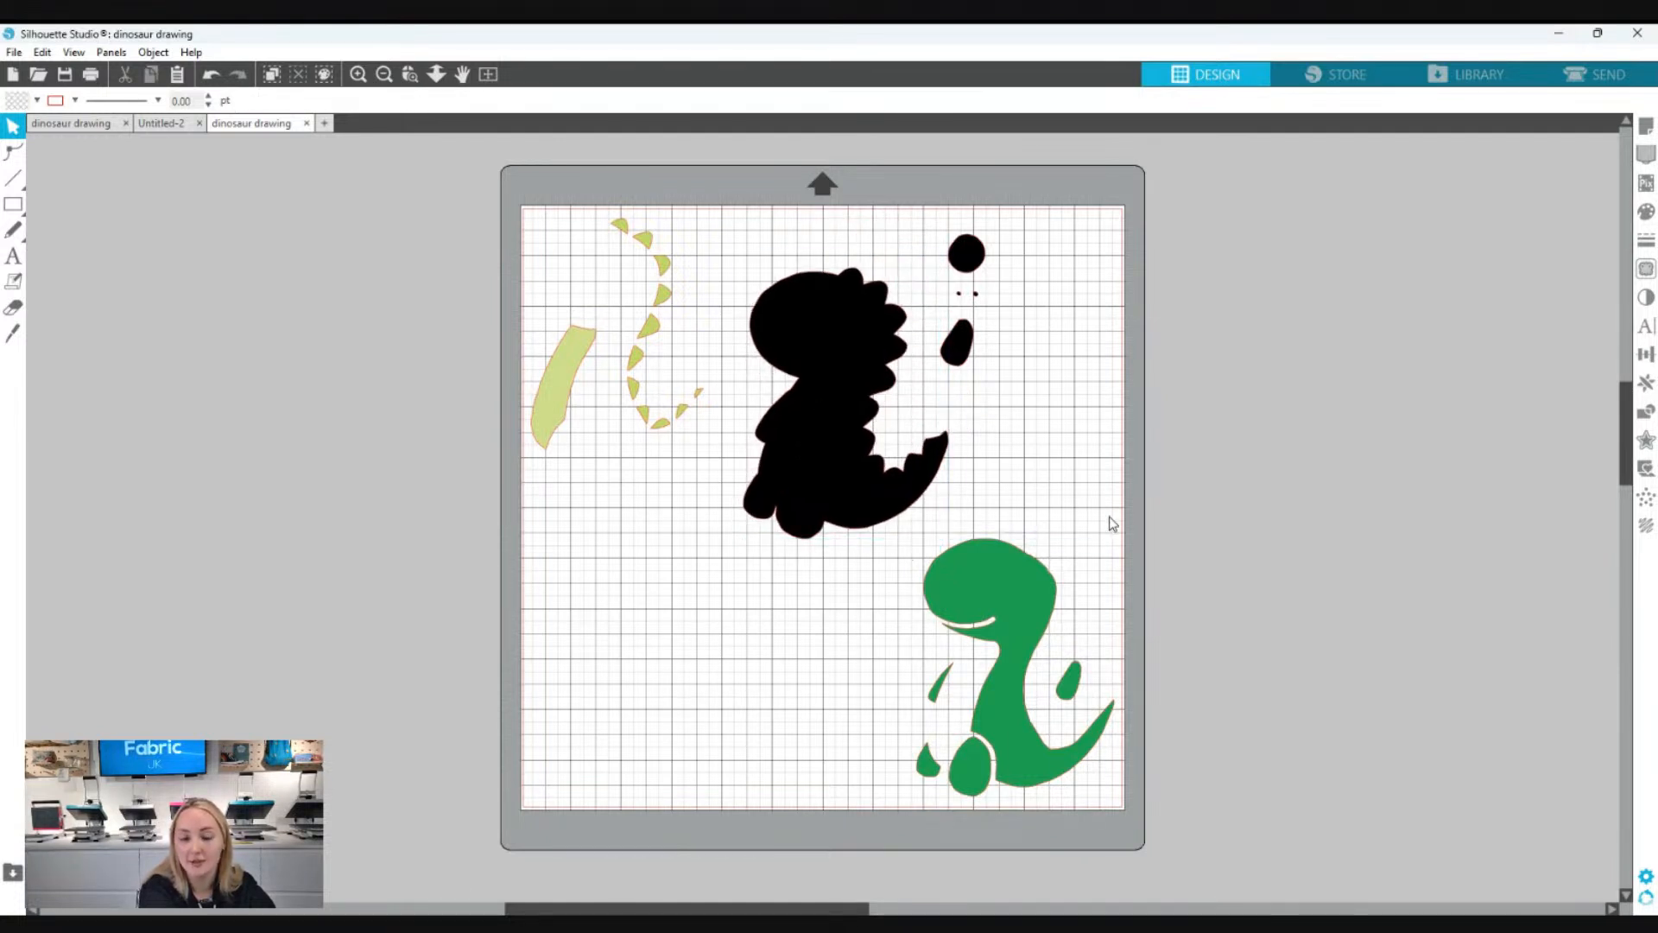
left_click_drag(1029, 628, 864, 364)
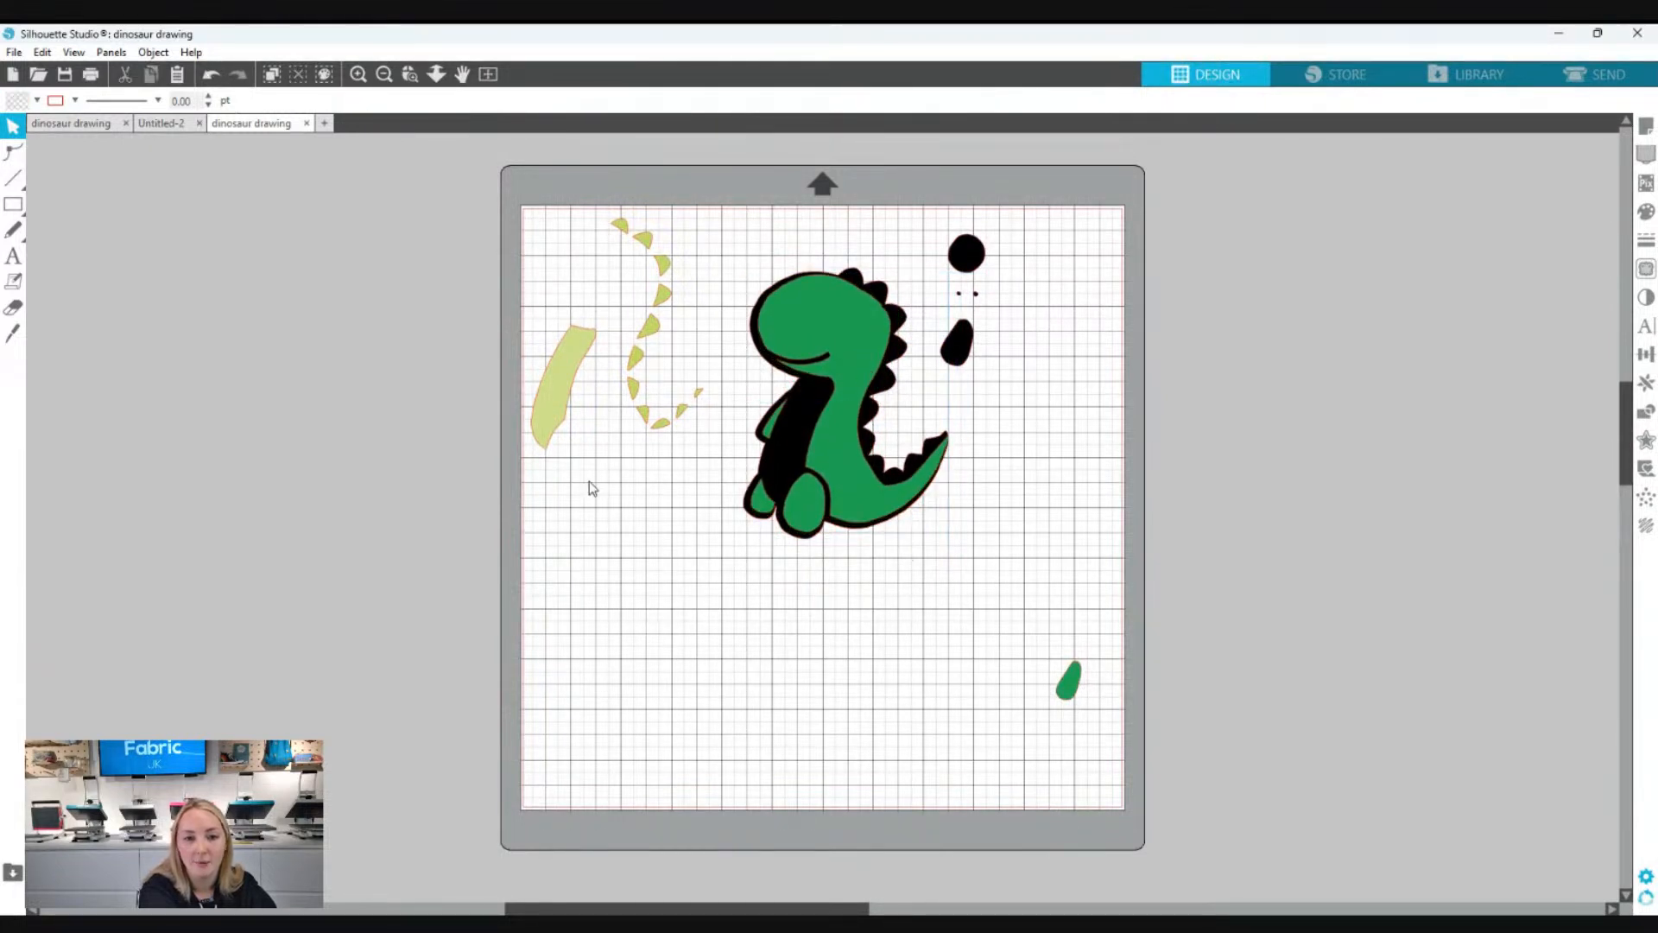
left_click_drag(553, 417, 786, 468)
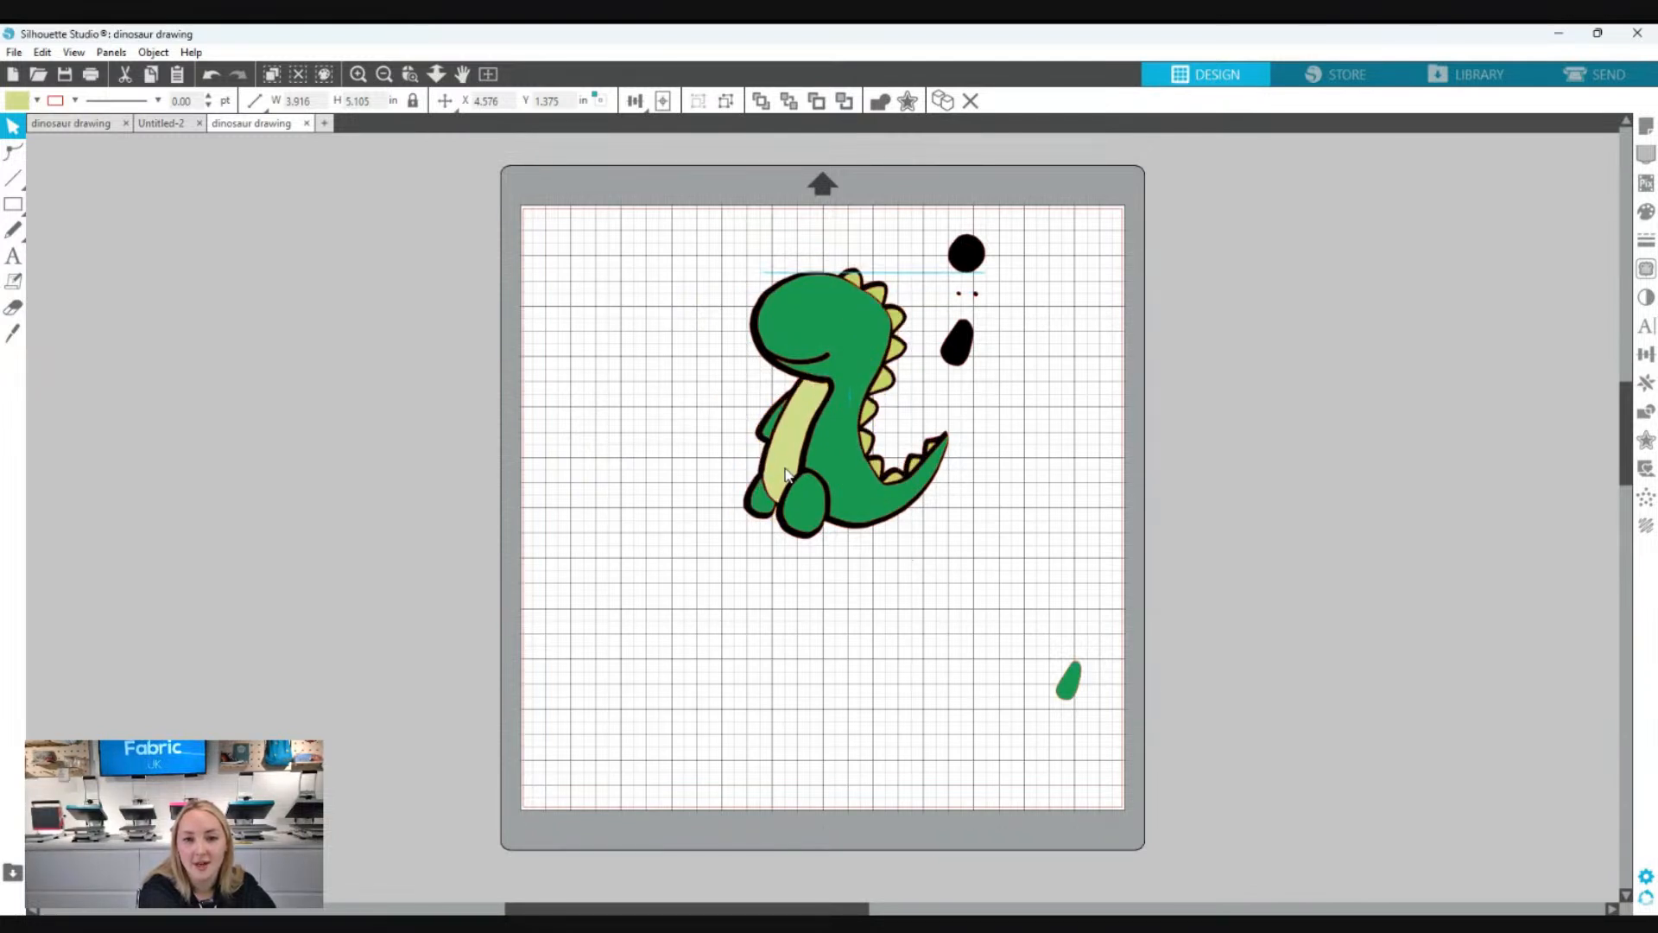
- Separate the layers again, placing the green body group upper left on the mat and the light green group below it, with the eye circle aside
mouse_move(973, 274)
left_mouse_down()
mouse_move(823, 337)
mouse_move(1007, 278)
left_mouse_up()
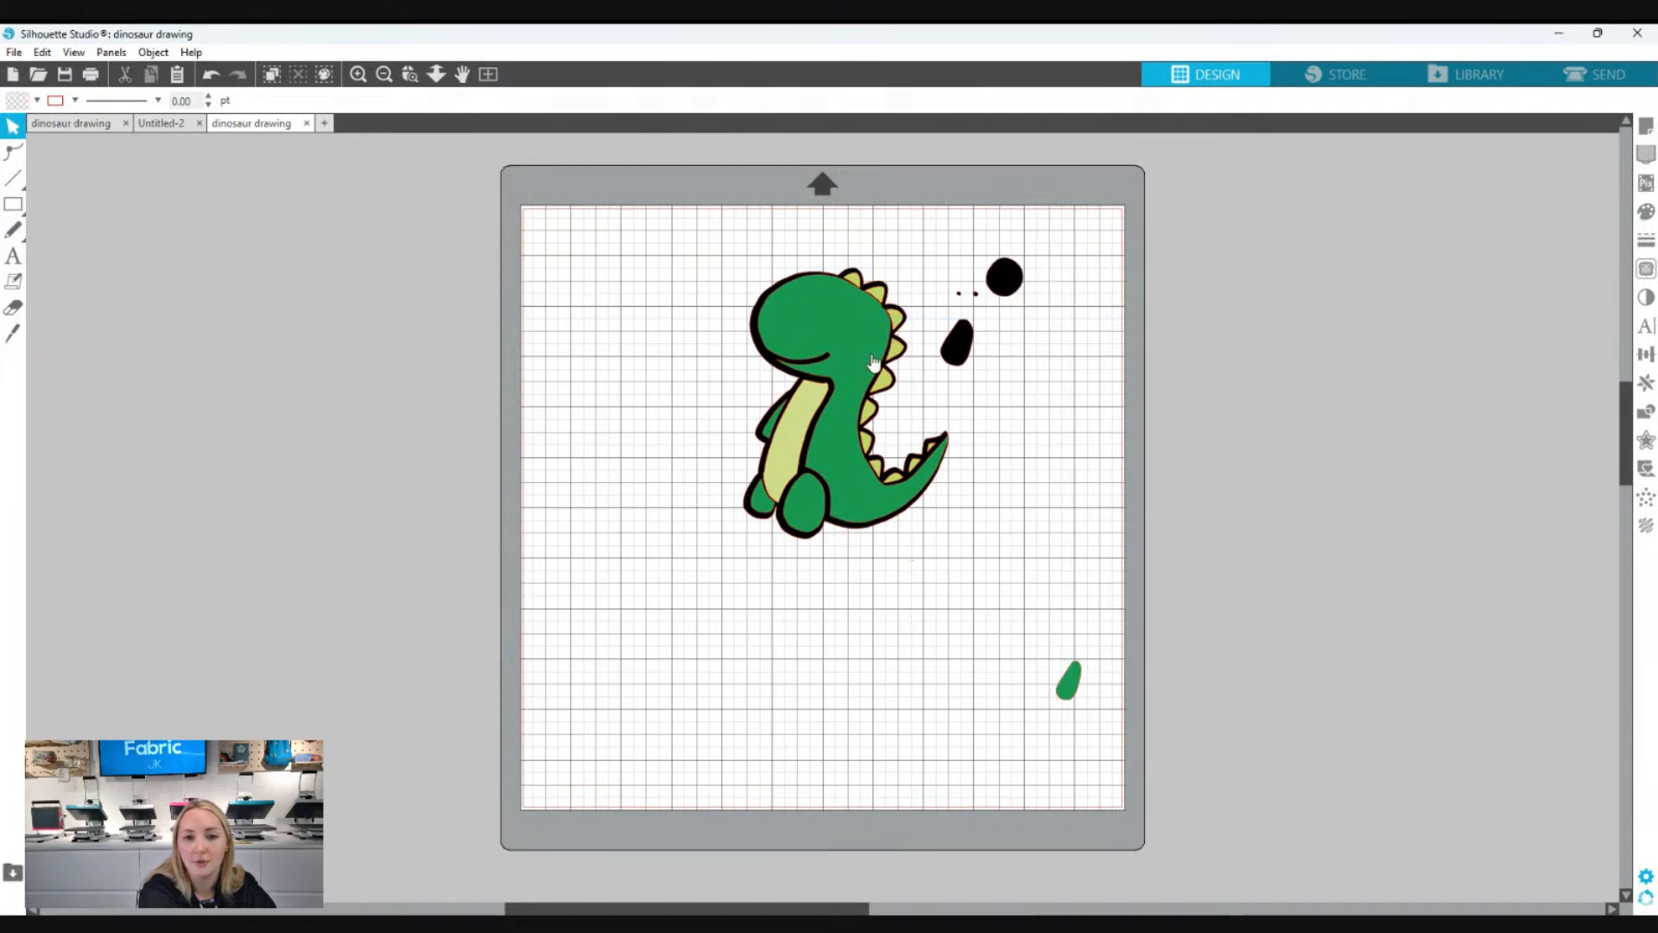
left_click_drag(850, 366, 670, 396)
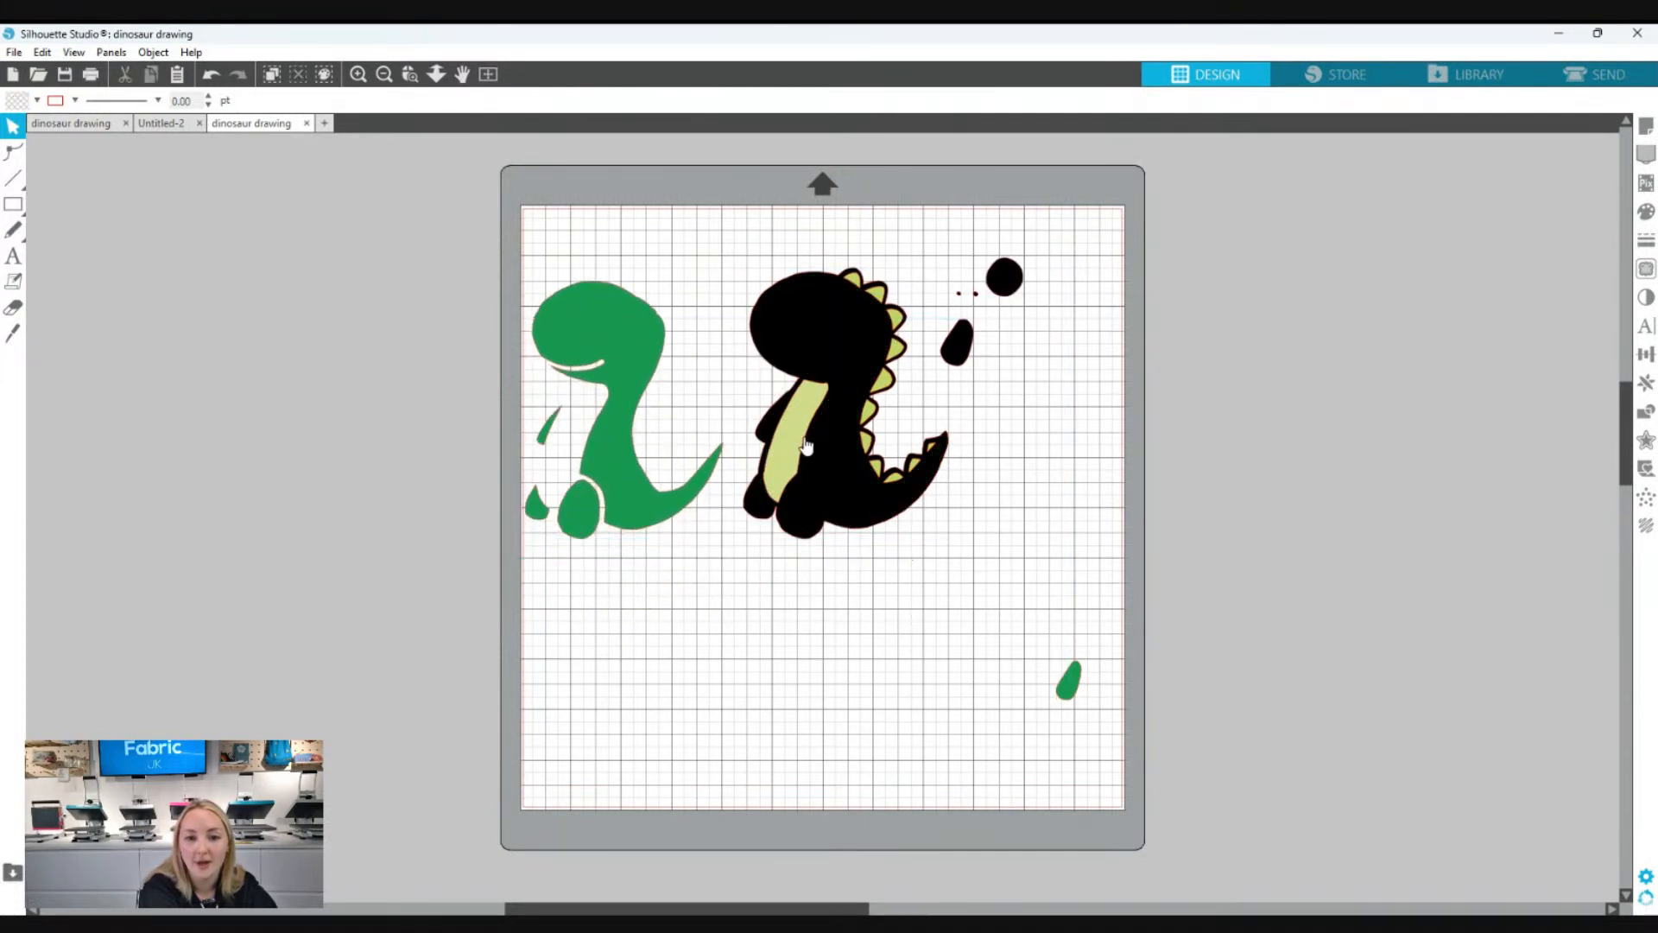
left_click_drag(790, 444, 589, 735)
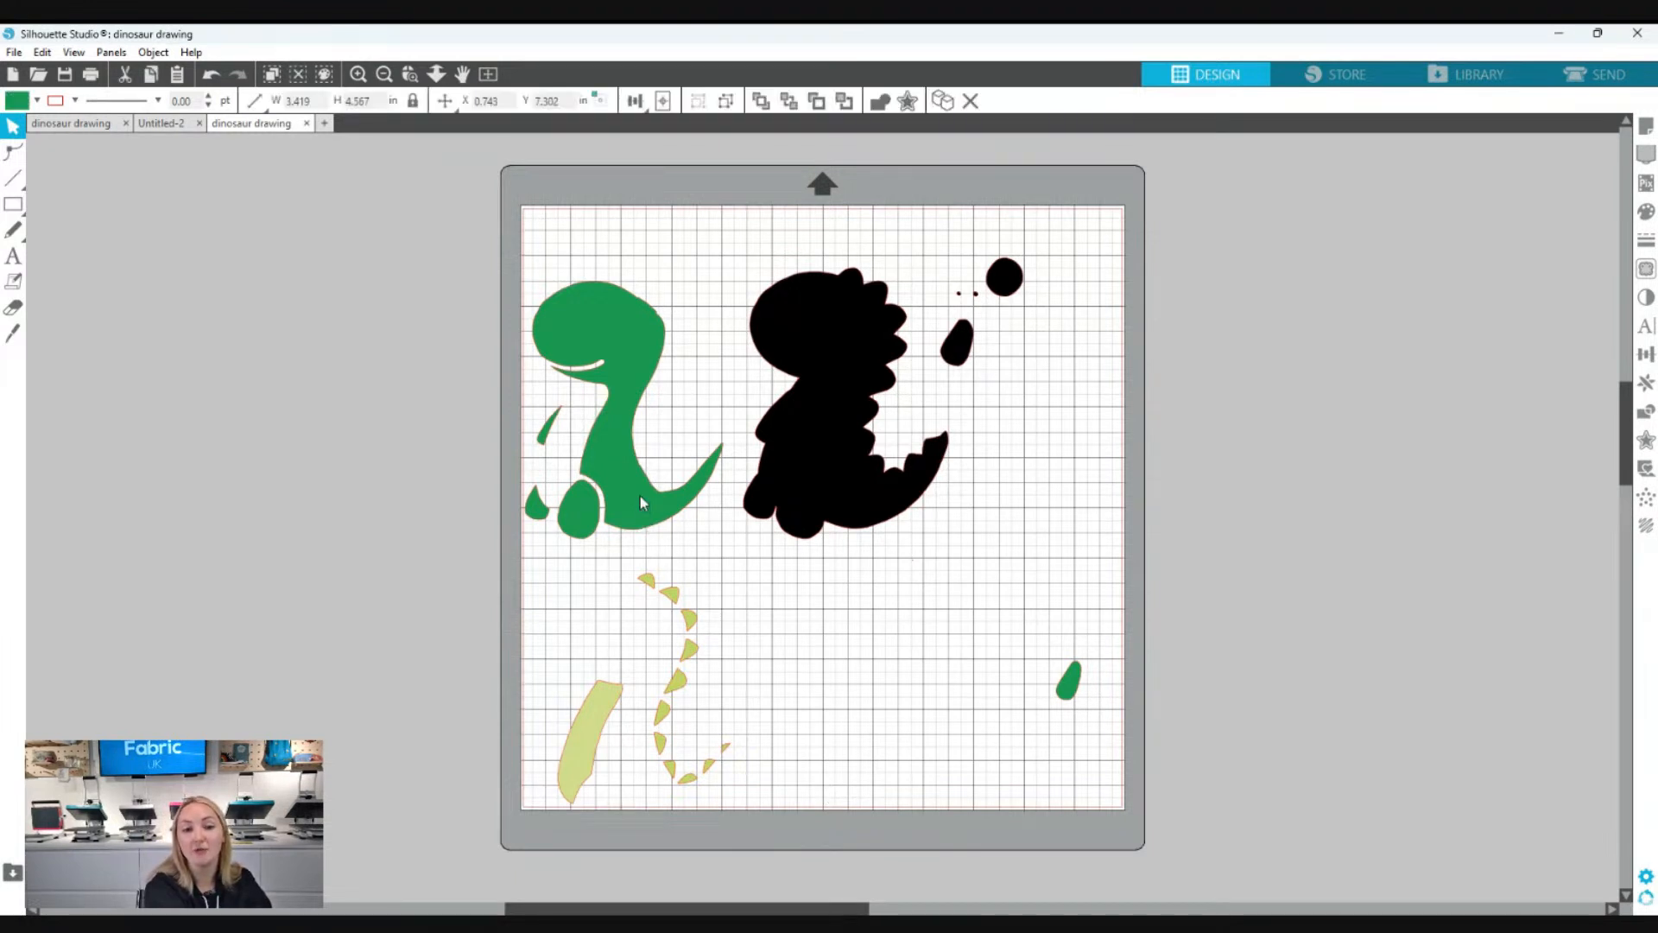
left_click_drag(640, 495, 666, 437)
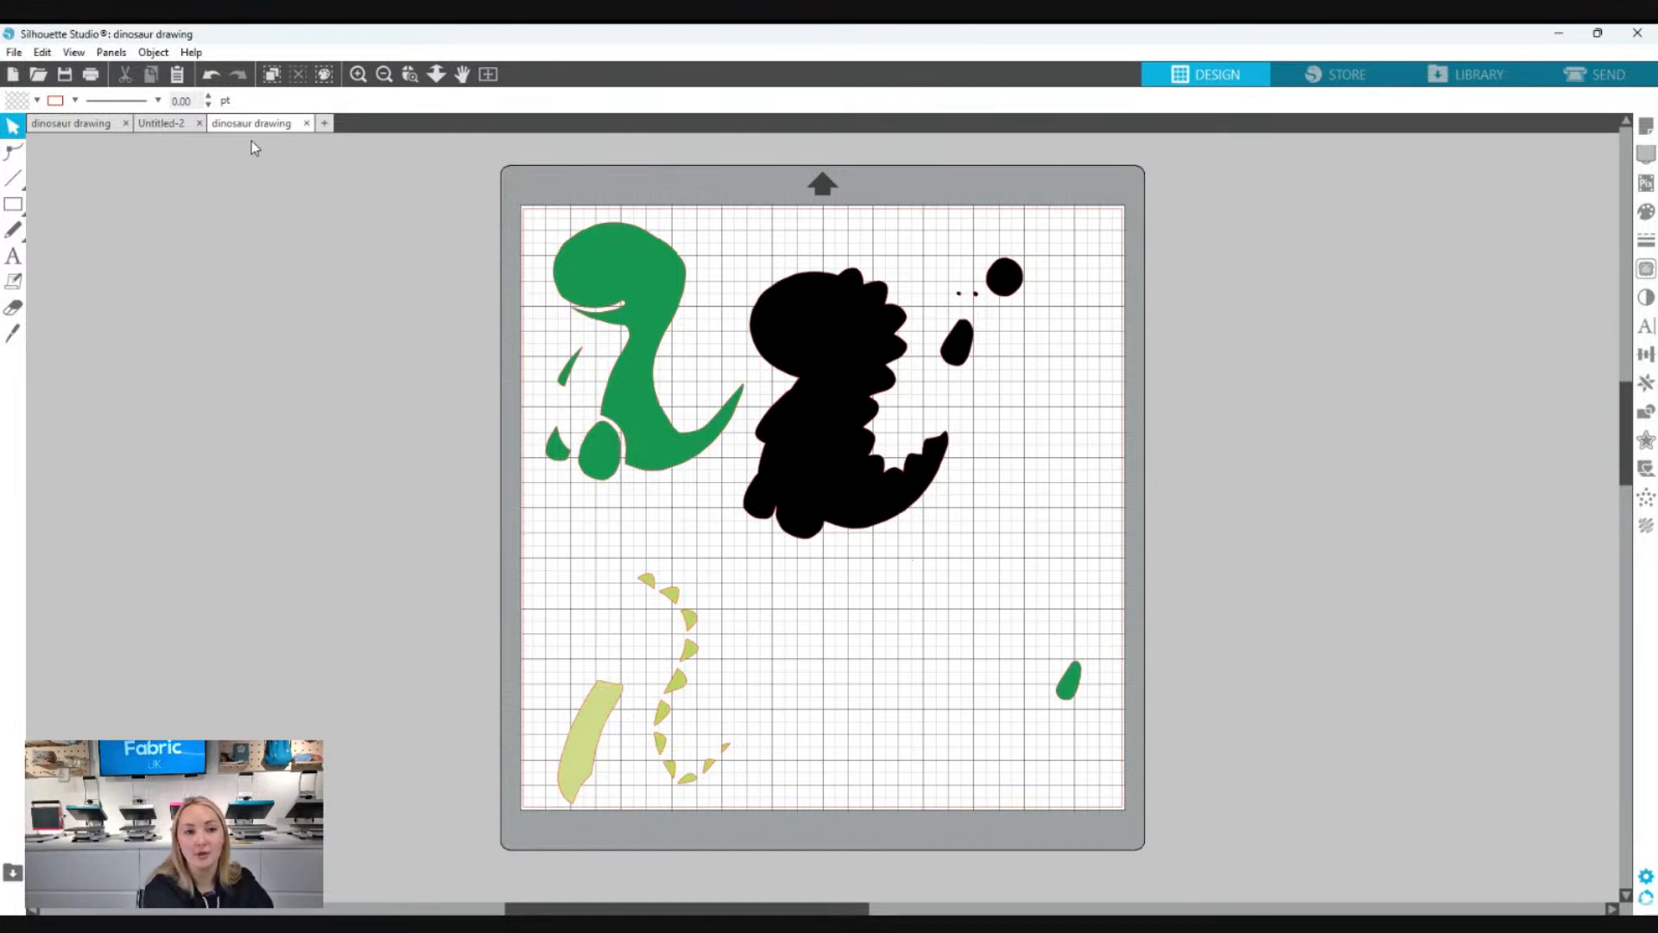
- Open the rawr lettering image from the Downloads folder
left_click(14, 51)
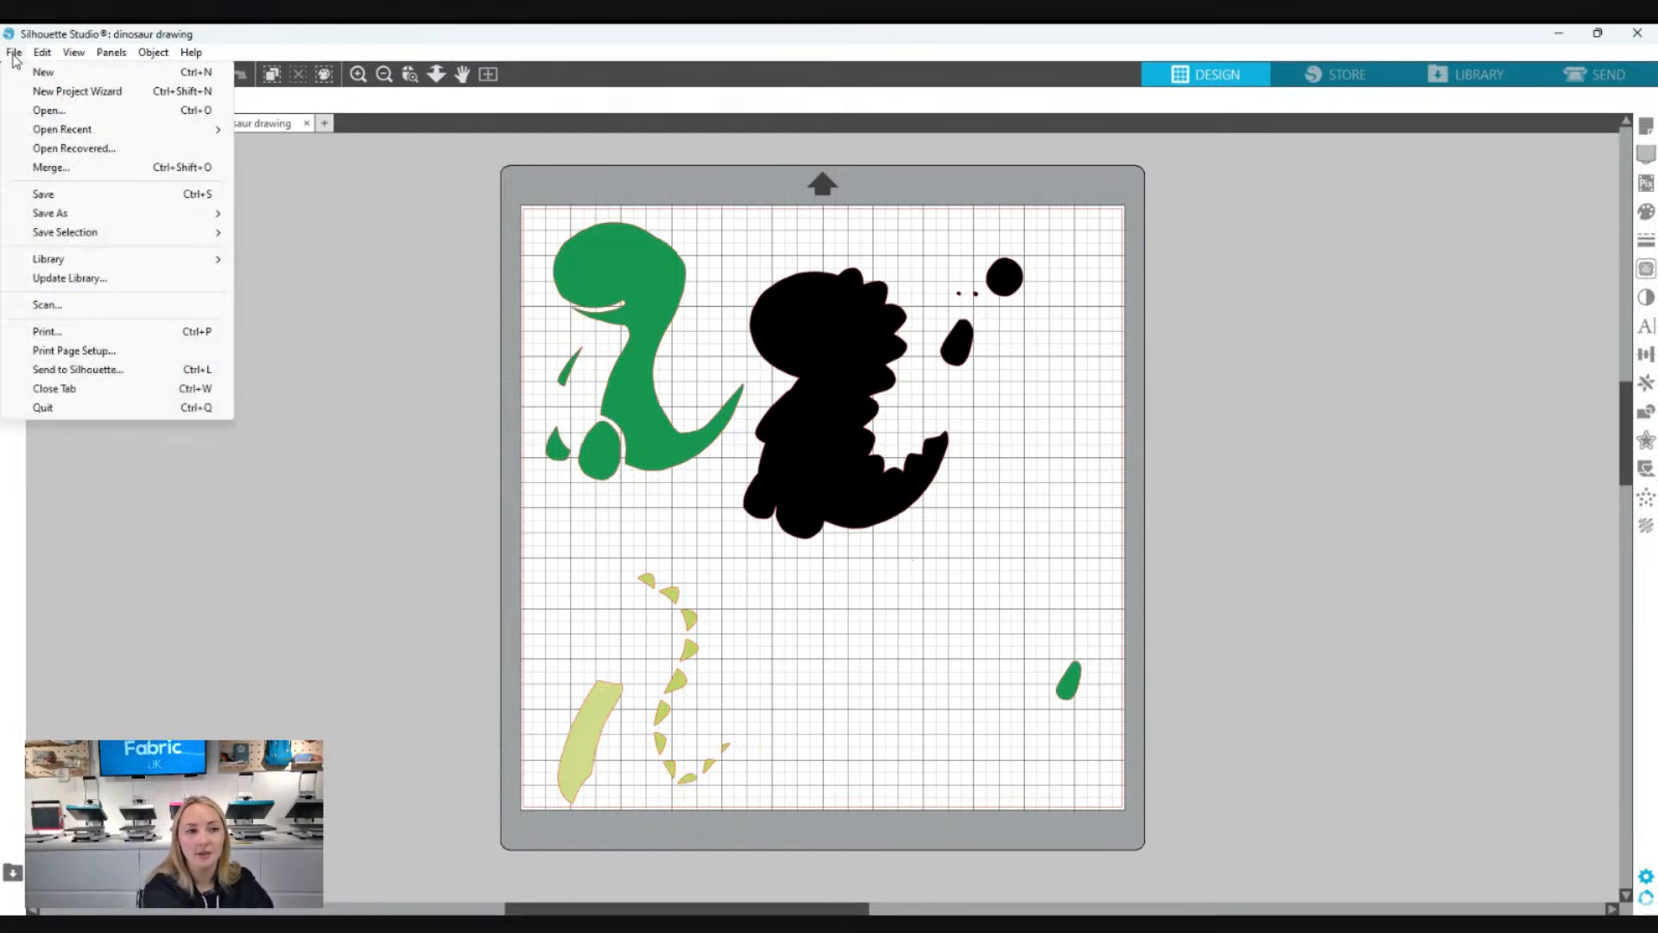
left_click(49, 110)
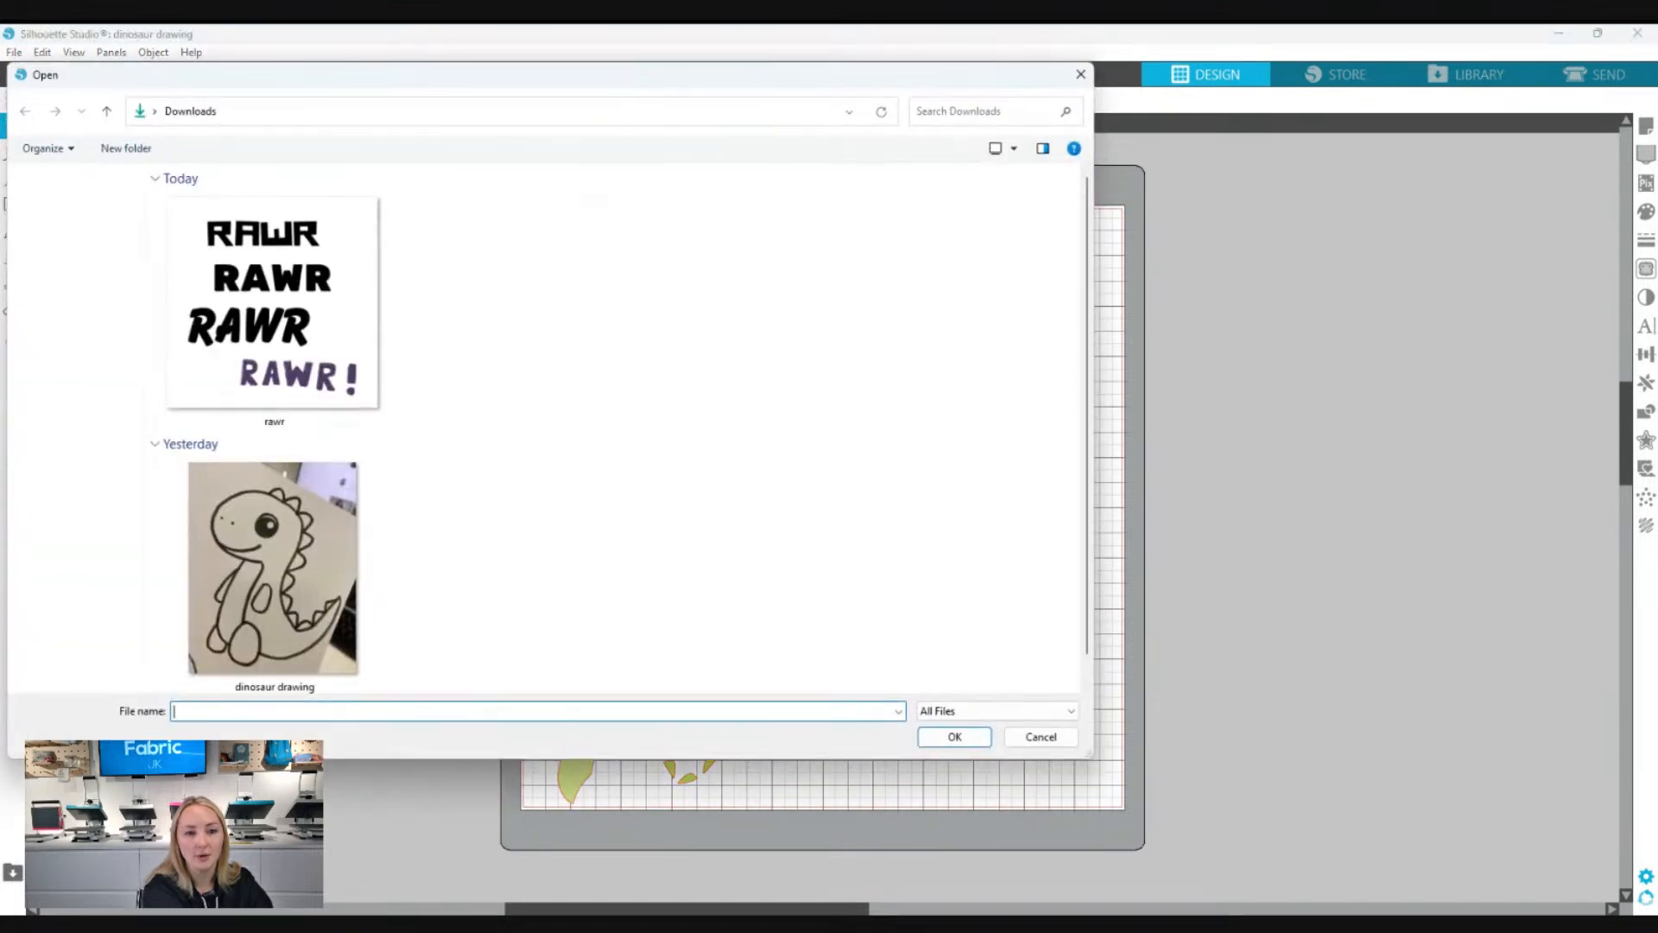
left_click(274, 311)
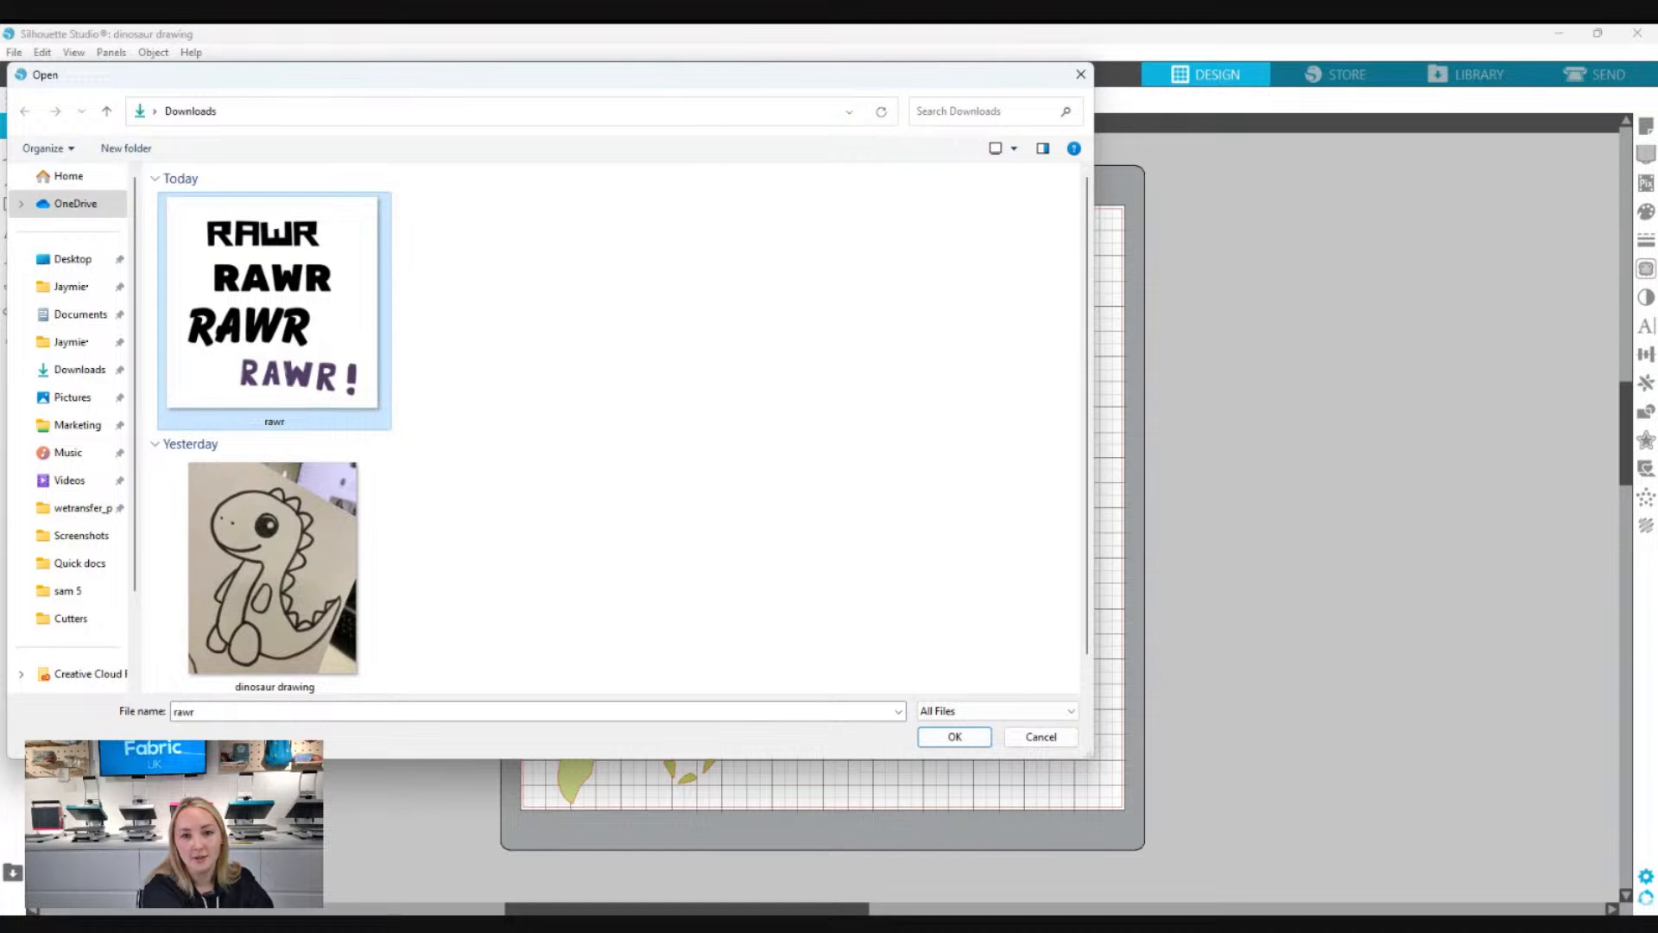
left_click_drag(924, 76, 1289, 204)
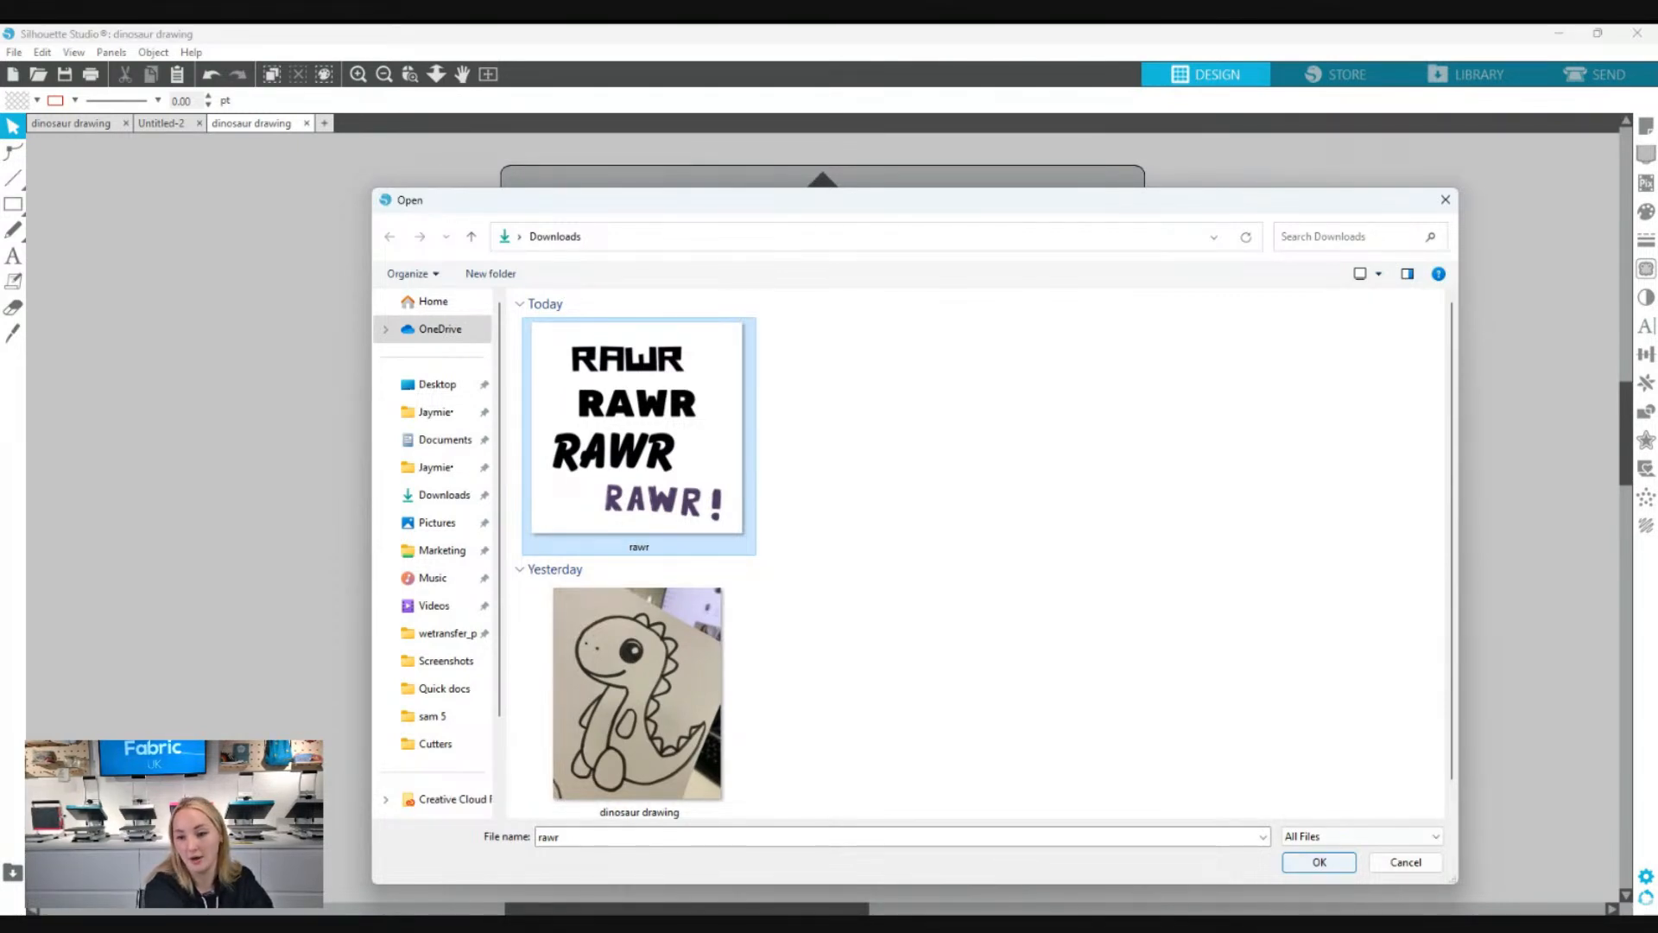
left_click(1318, 862)
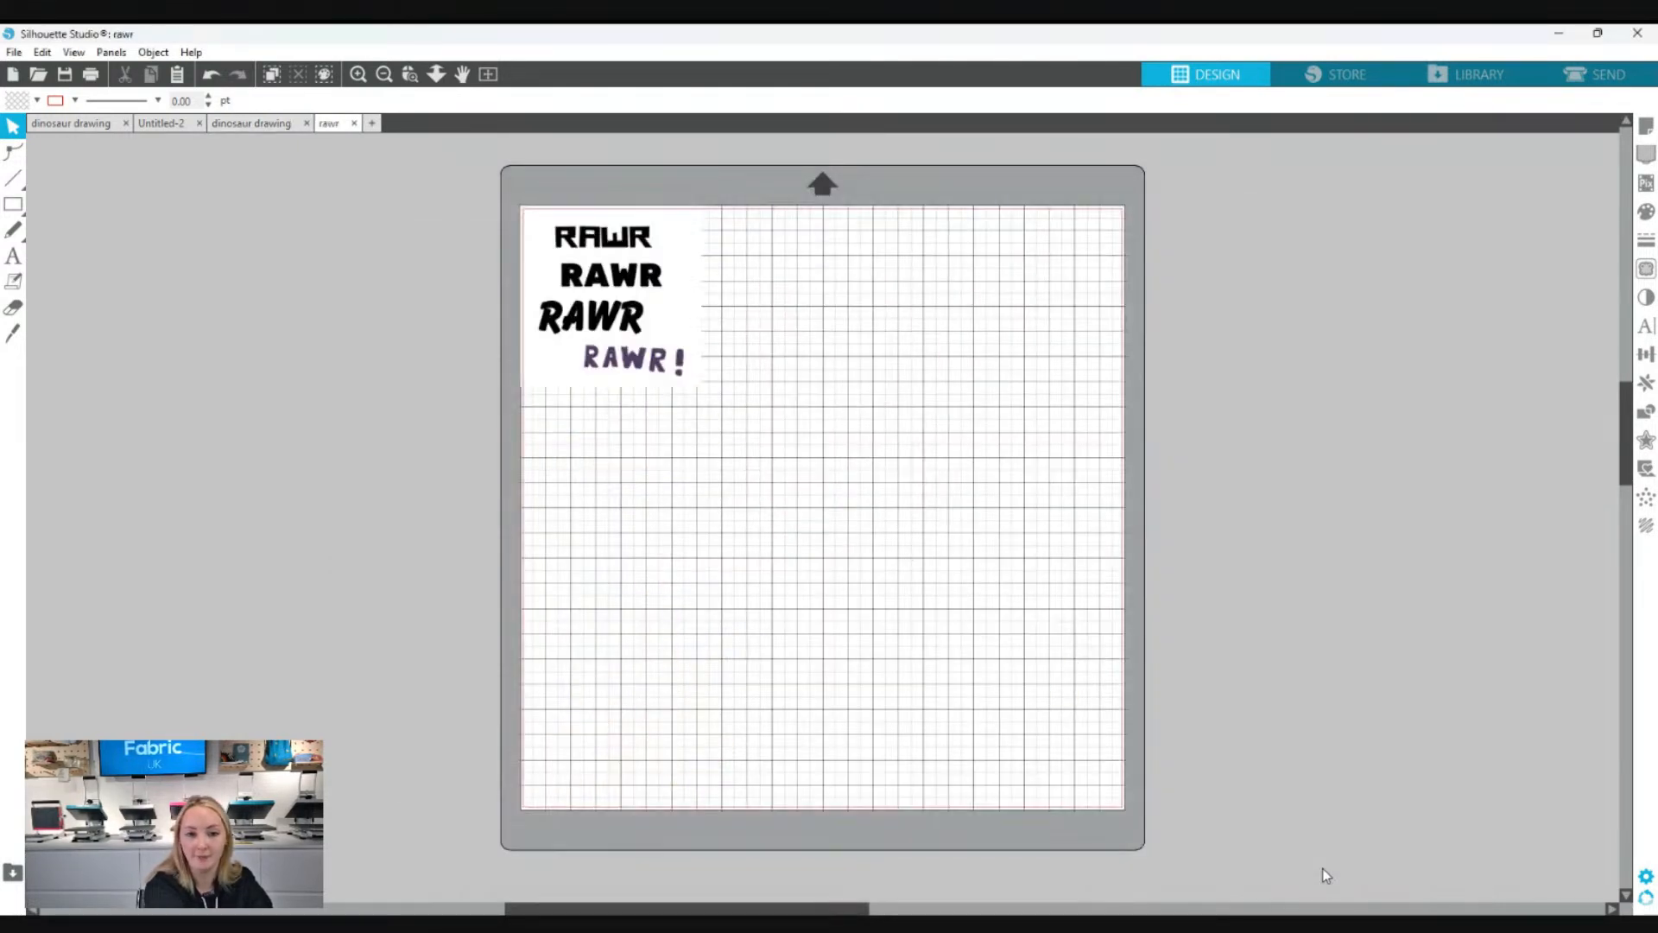
left_click(682, 302)
left_click(927, 468)
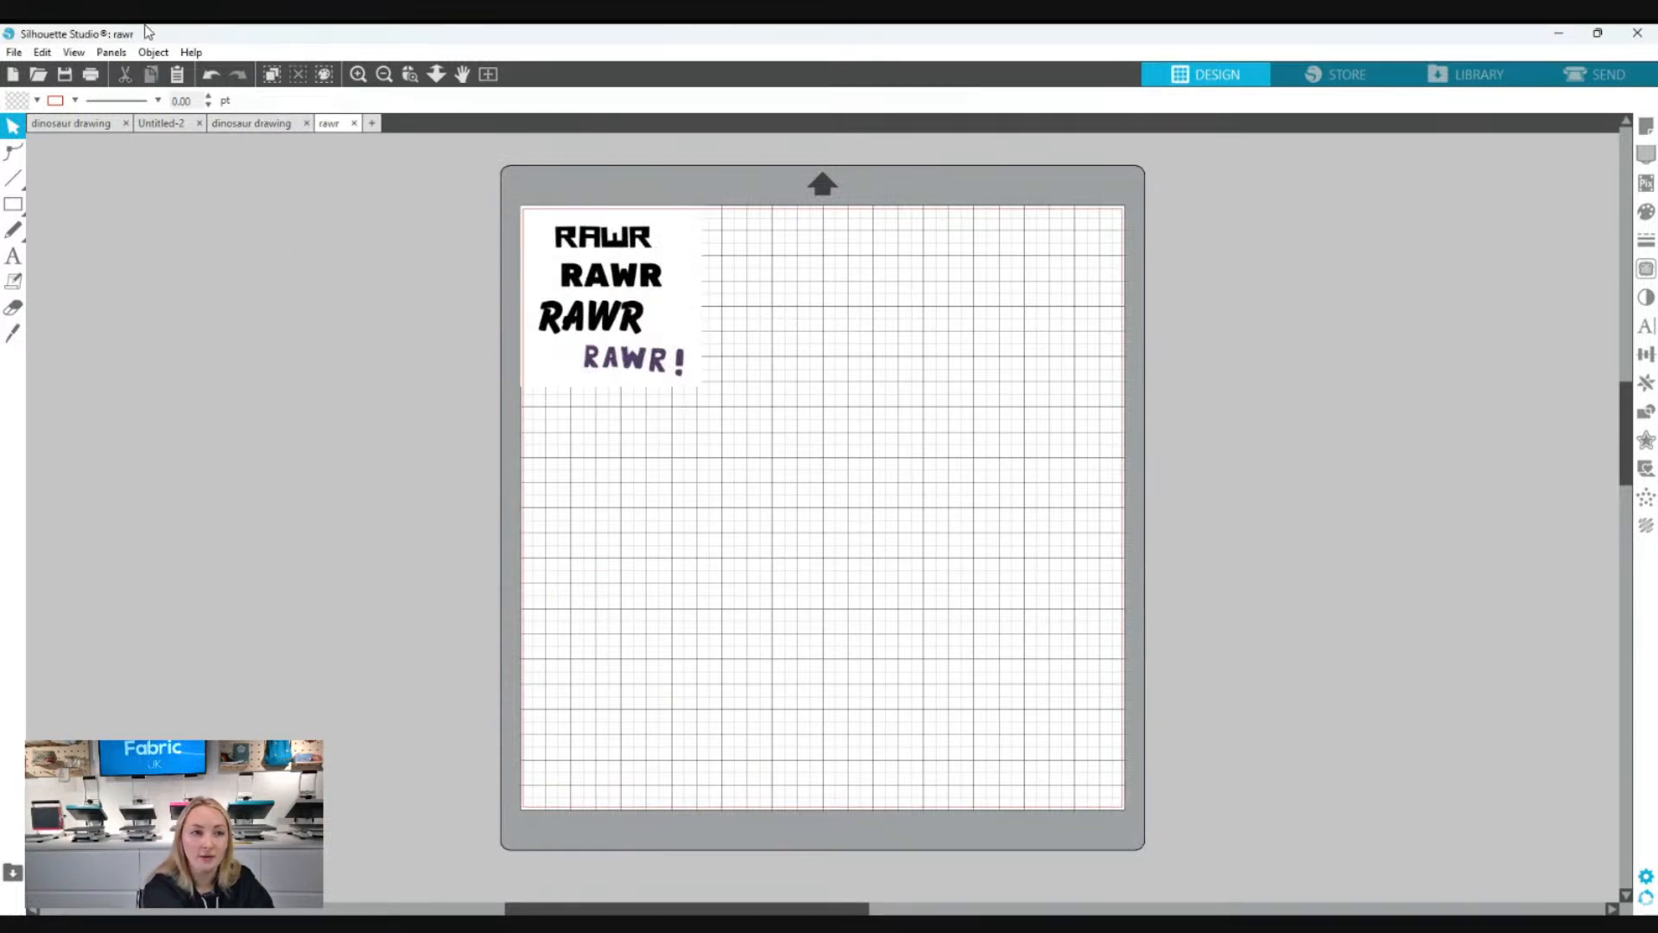
- Trace only the second RAWR word in the lettering image, using the standard Trace style
left_click(123, 55)
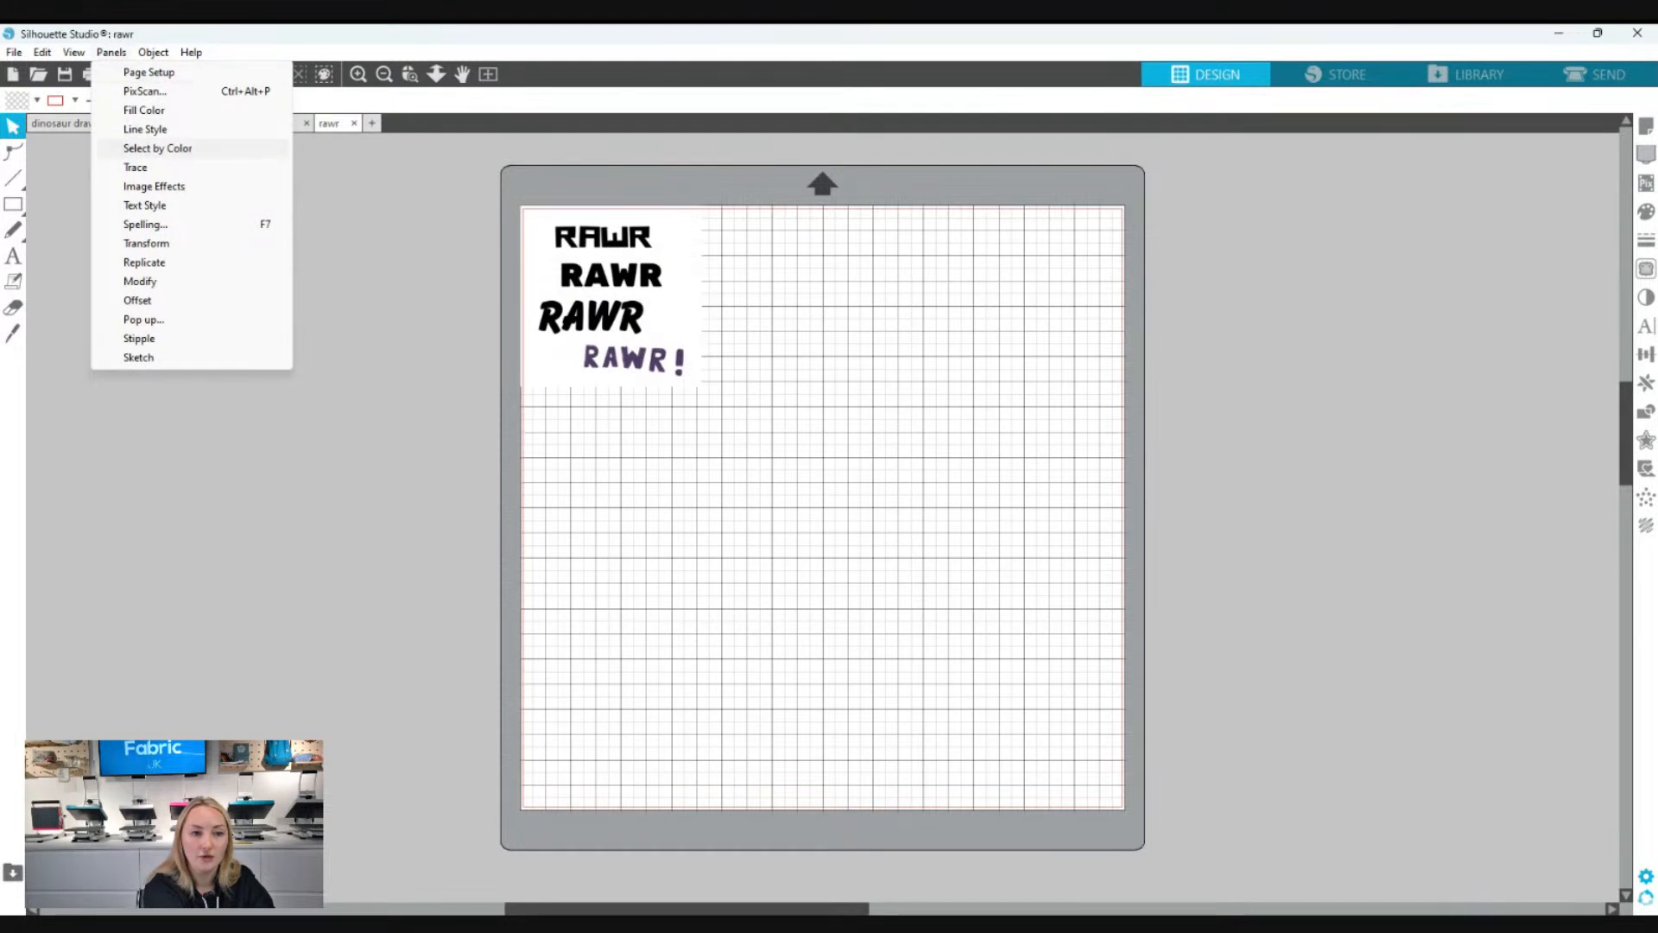
left_click(137, 166)
mouse_move(1487, 140)
left_mouse_down()
mouse_move(1209, 267)
mouse_move(1016, 329)
mouse_move(1001, 292)
left_mouse_up()
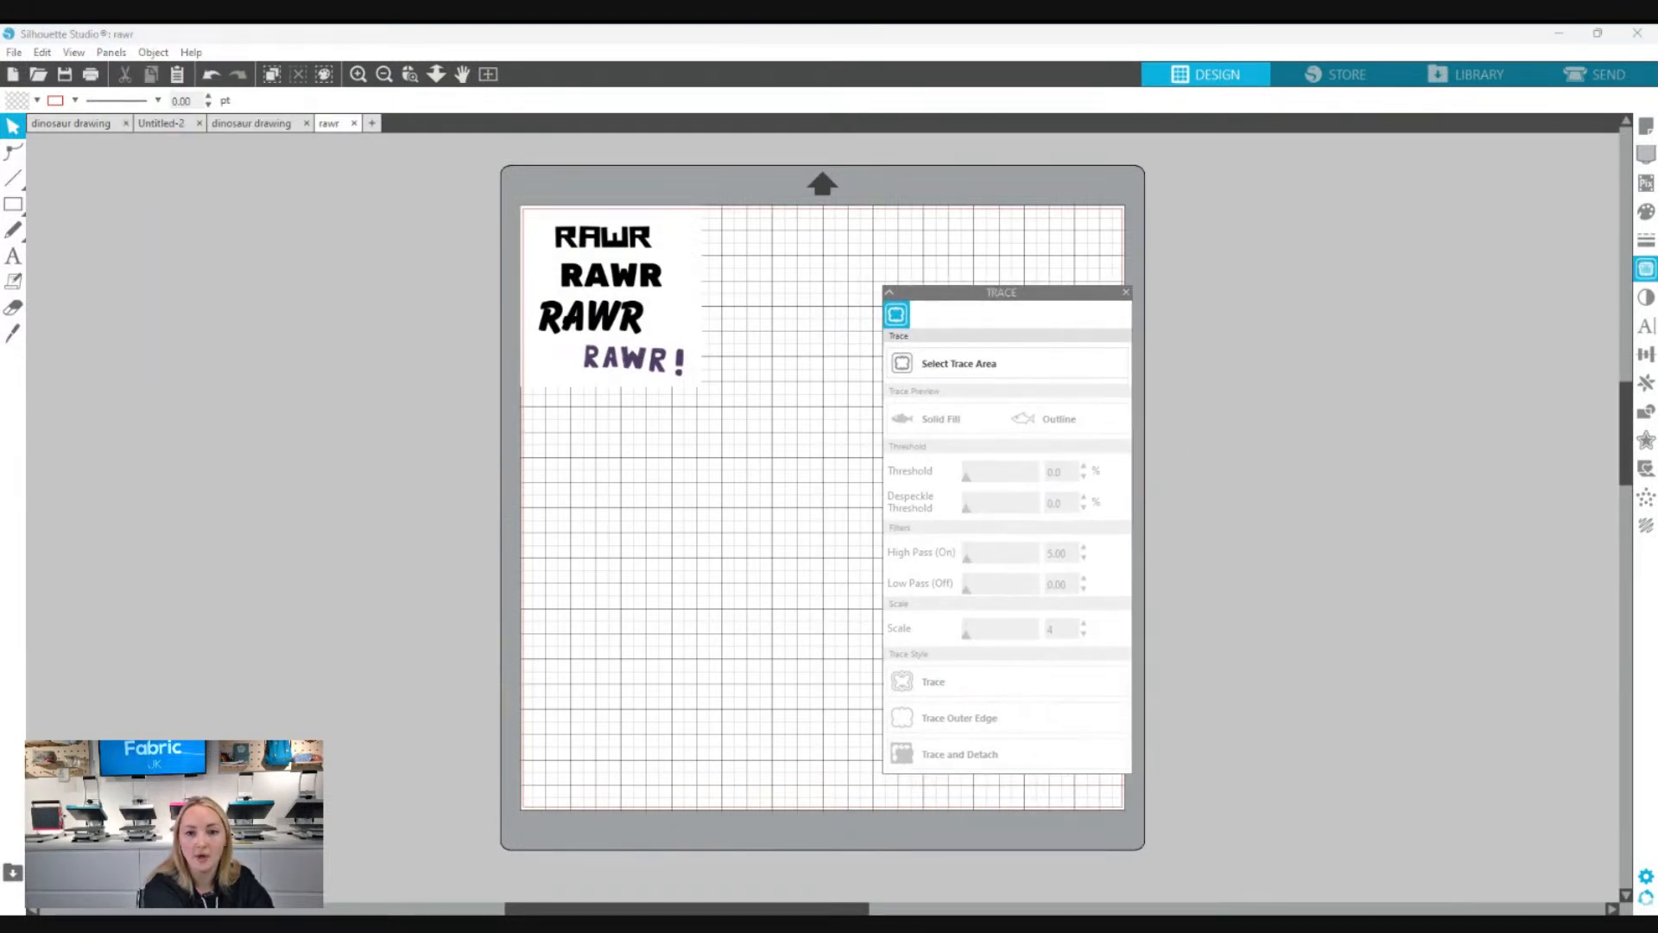
left_click(987, 364)
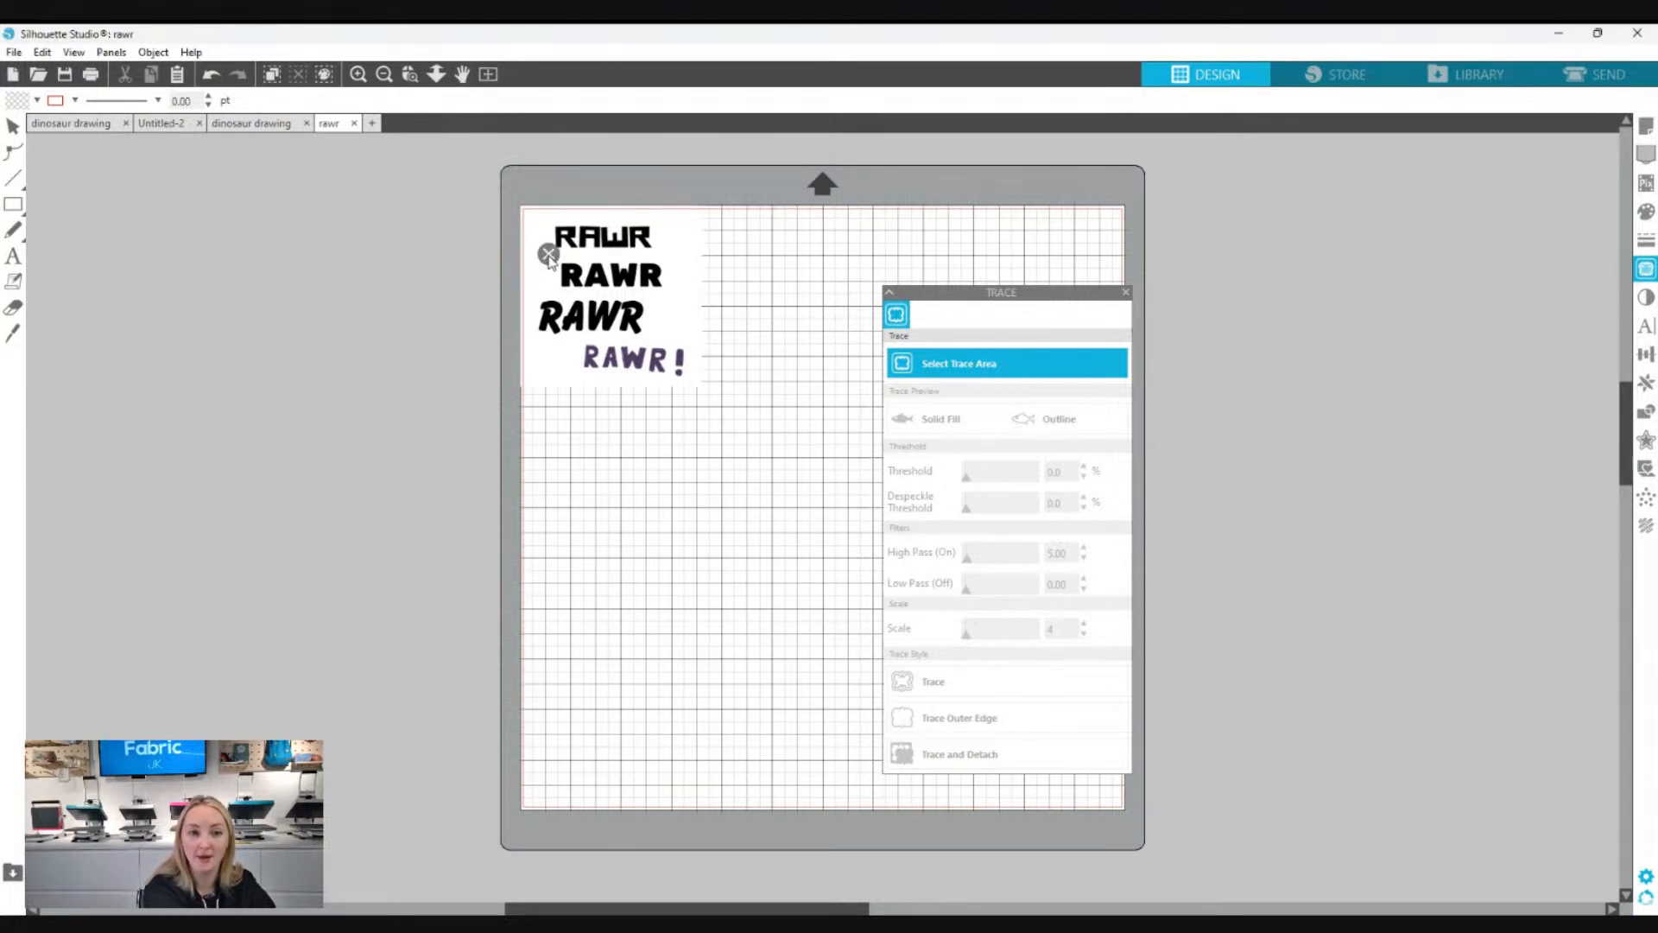
mouse_move(548, 255)
left_mouse_down()
mouse_move(667, 303)
mouse_move(682, 293)
left_mouse_up()
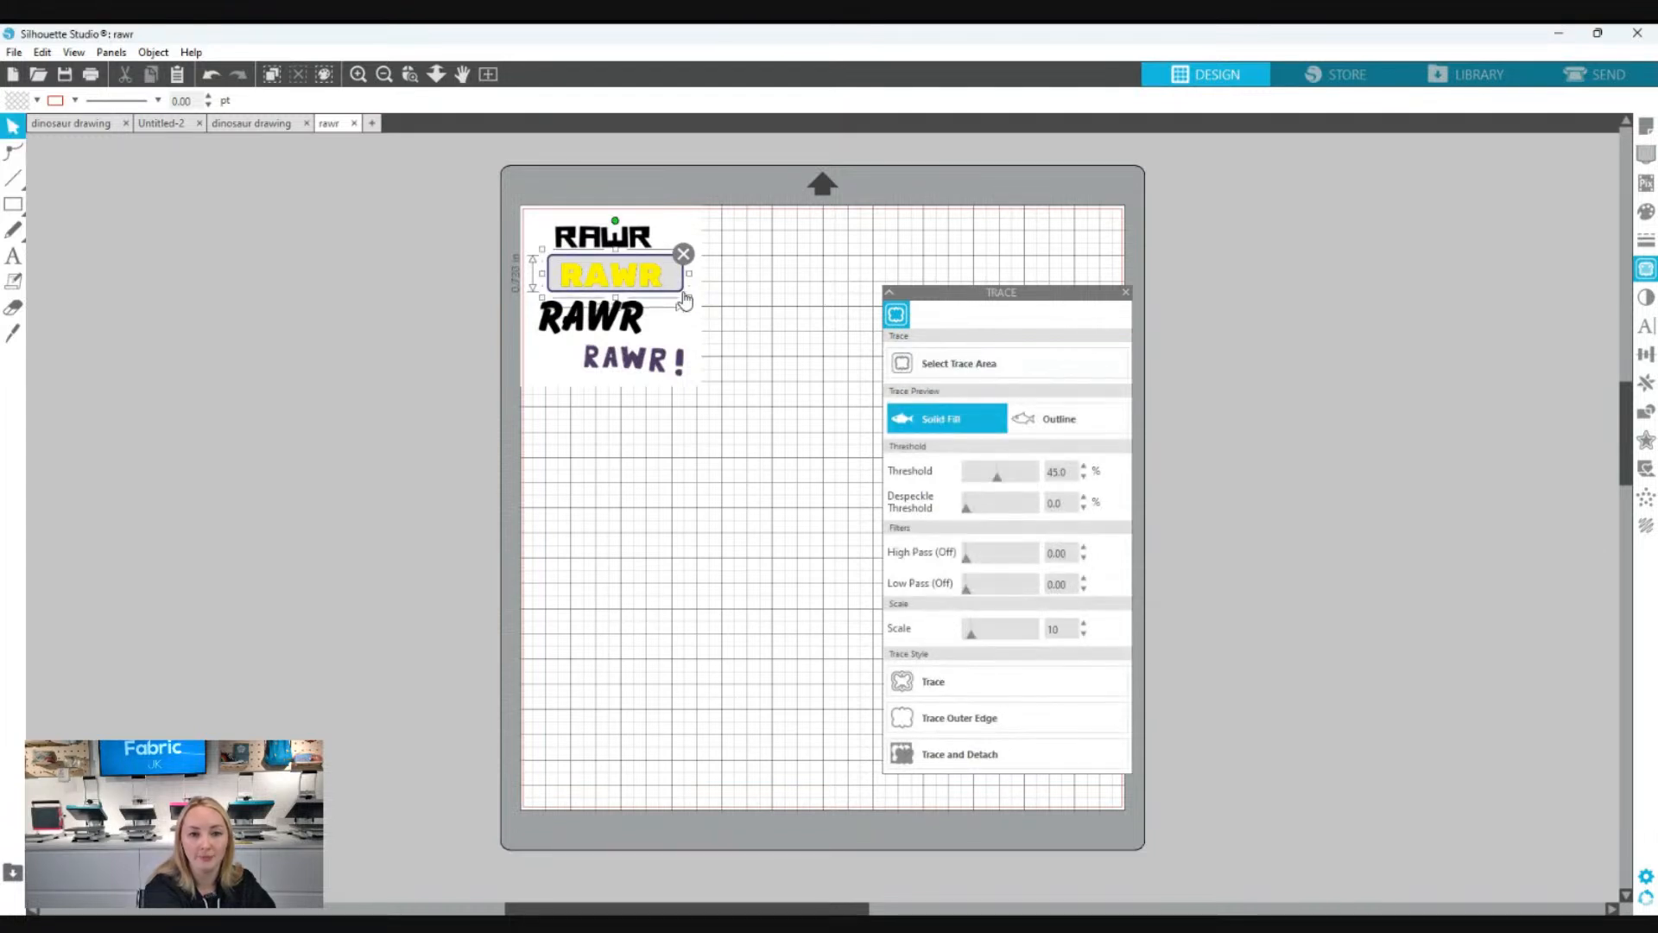
left_click(906, 689)
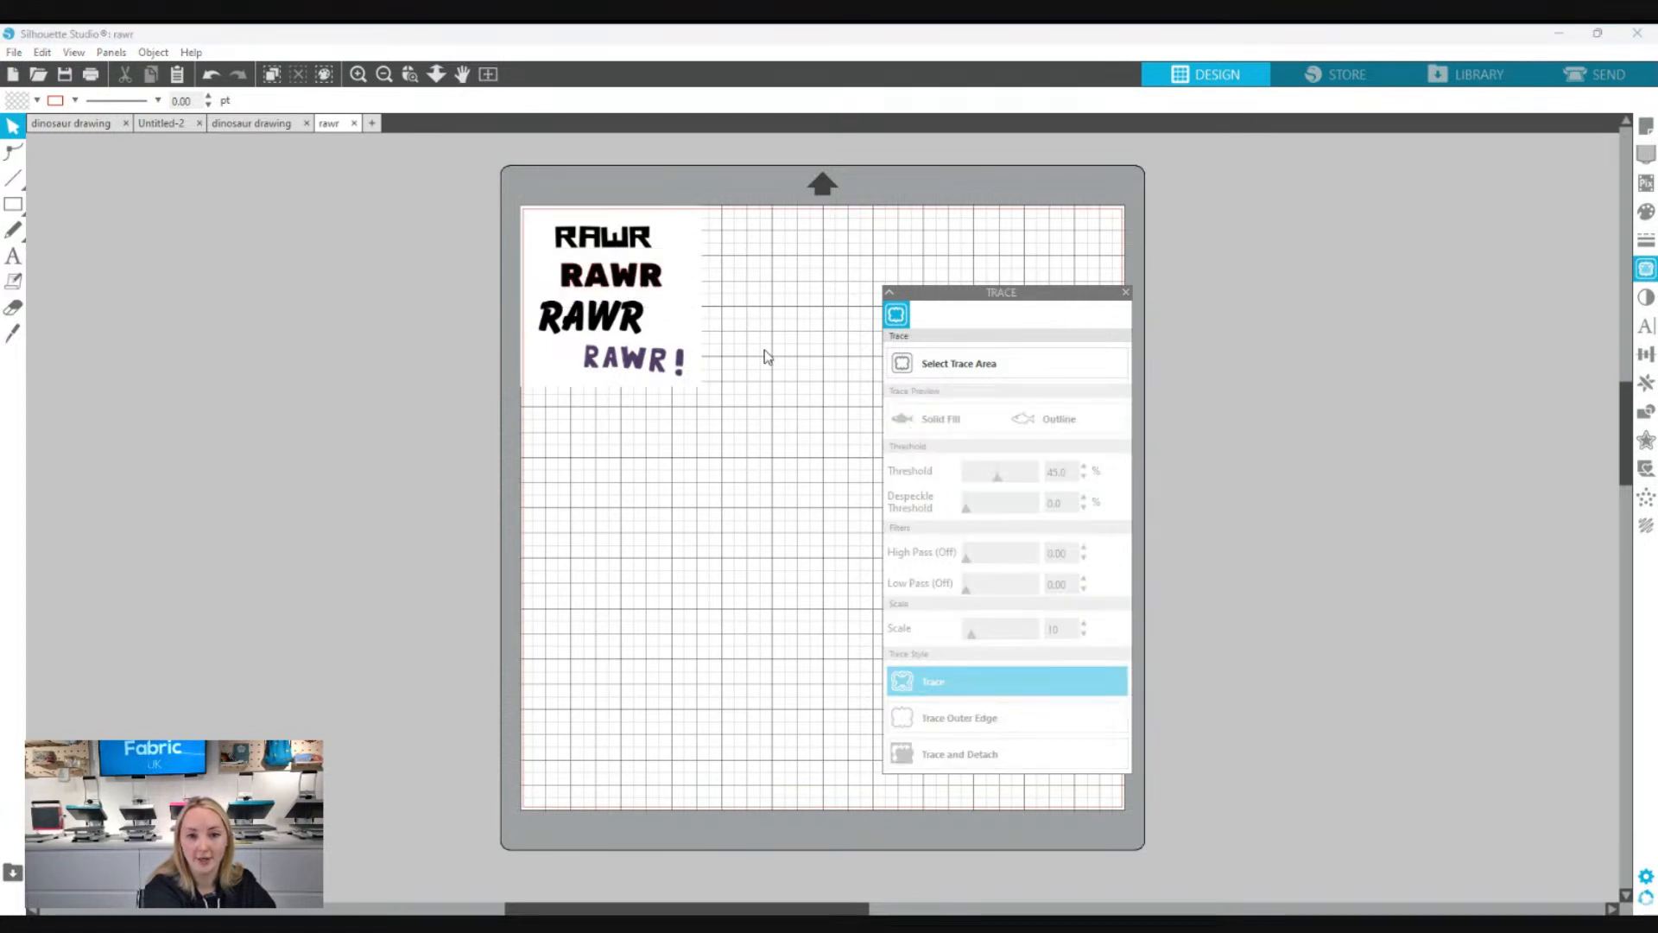
- Move the traced RAWR outline off the image to the empty mat area below it and leave it selected
mouse_move(663, 285)
left_mouse_down()
mouse_move(726, 415)
mouse_move(713, 501)
left_mouse_up()
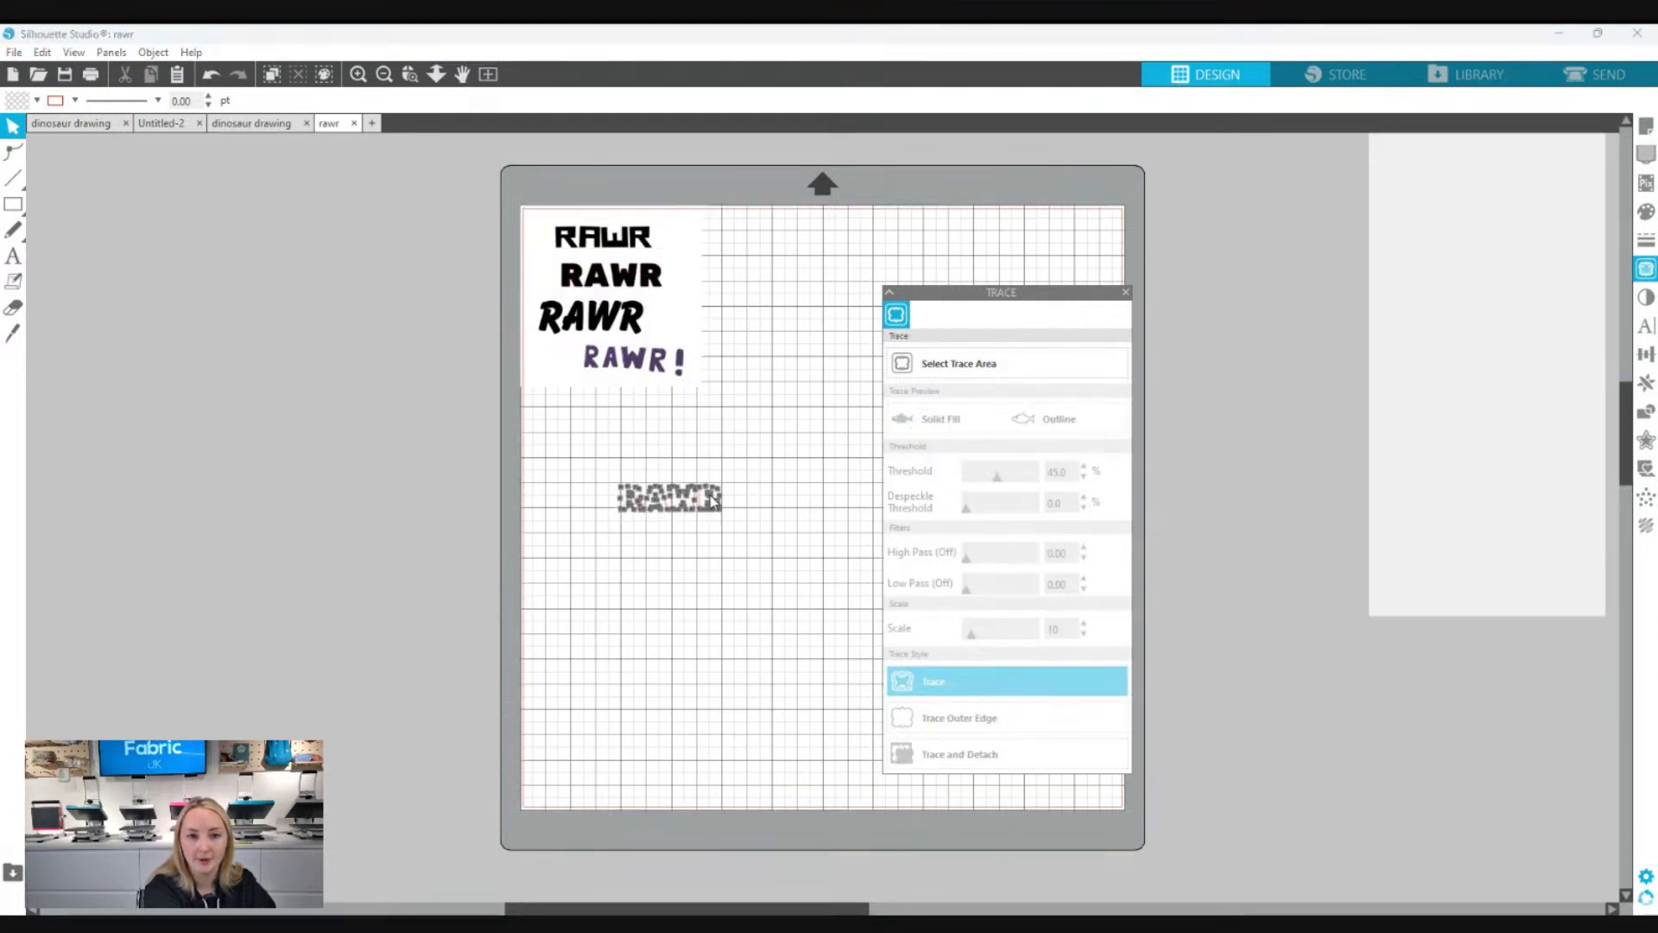
left_click(719, 545)
left_click(630, 510)
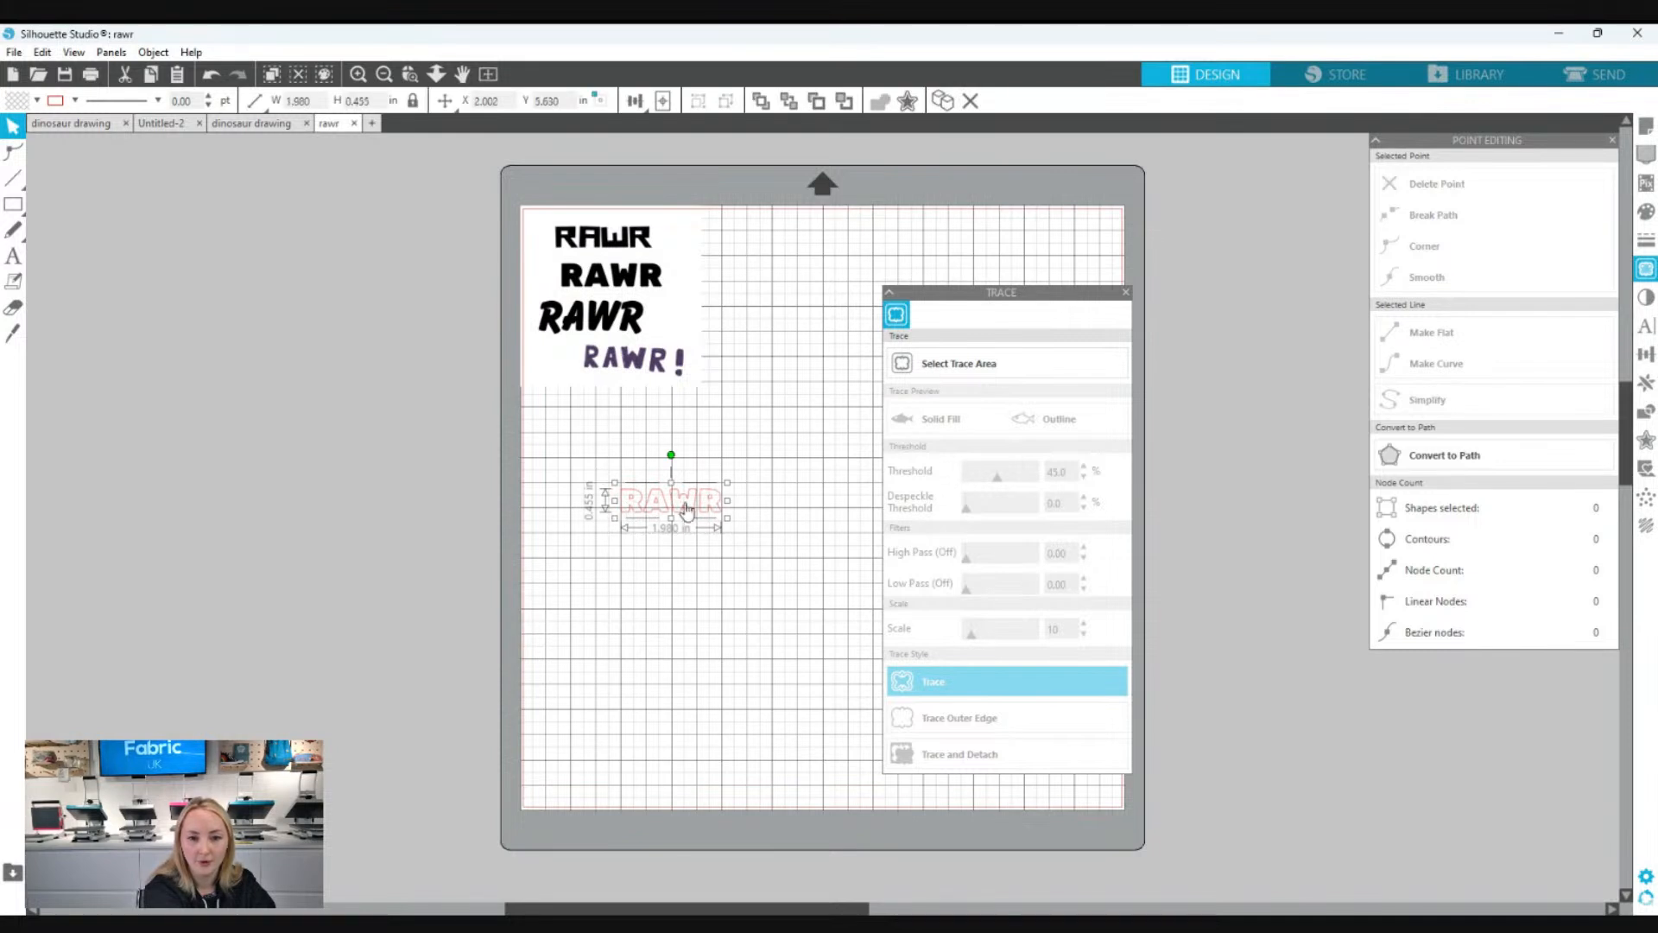
- Enlarge the traced RAWR outline to about 3.6 in wide and copy it over to the dinosaur drawing document with the separated layers
left_click_drag(727, 482, 808, 436)
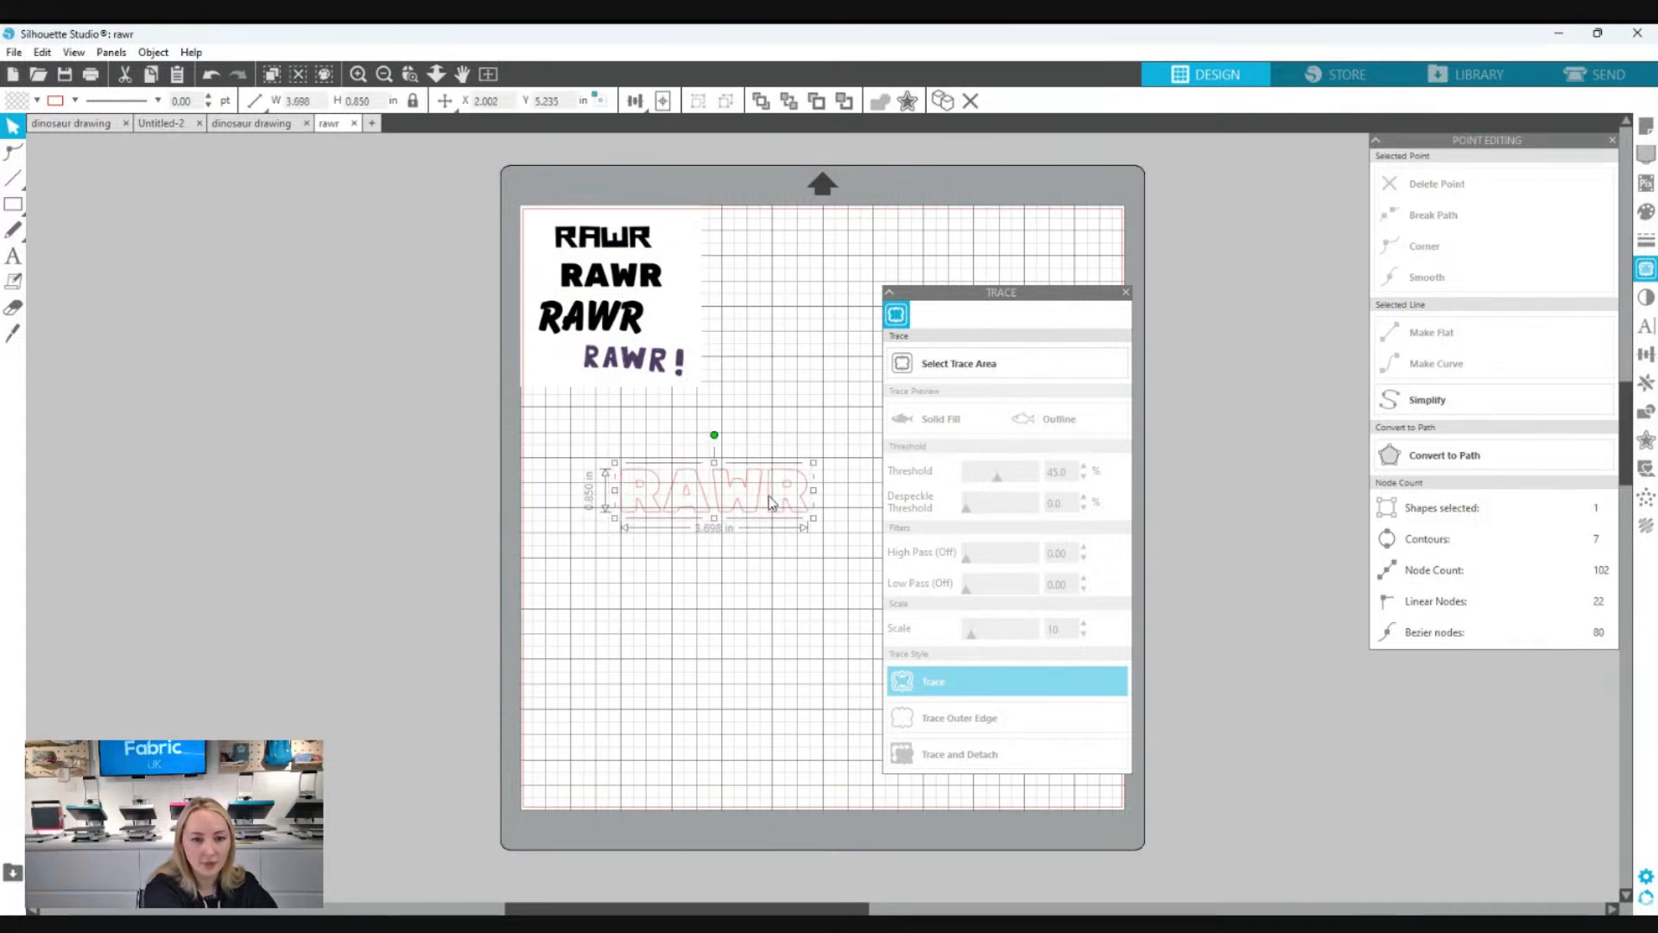
left_click(259, 124)
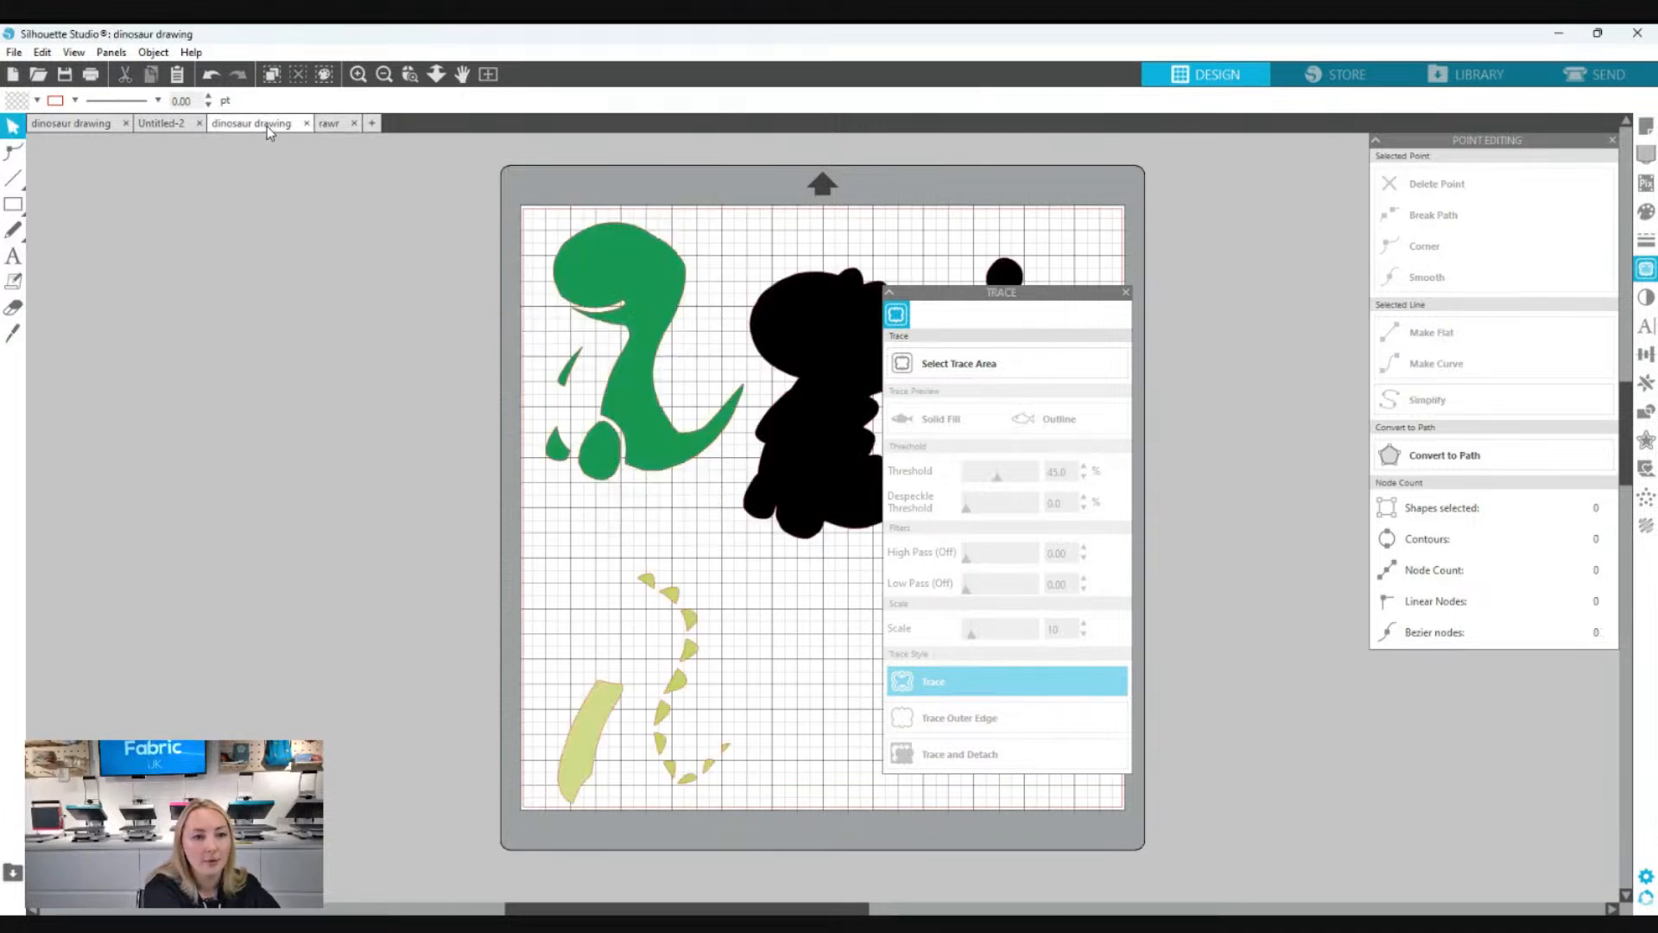
left_click(1126, 292)
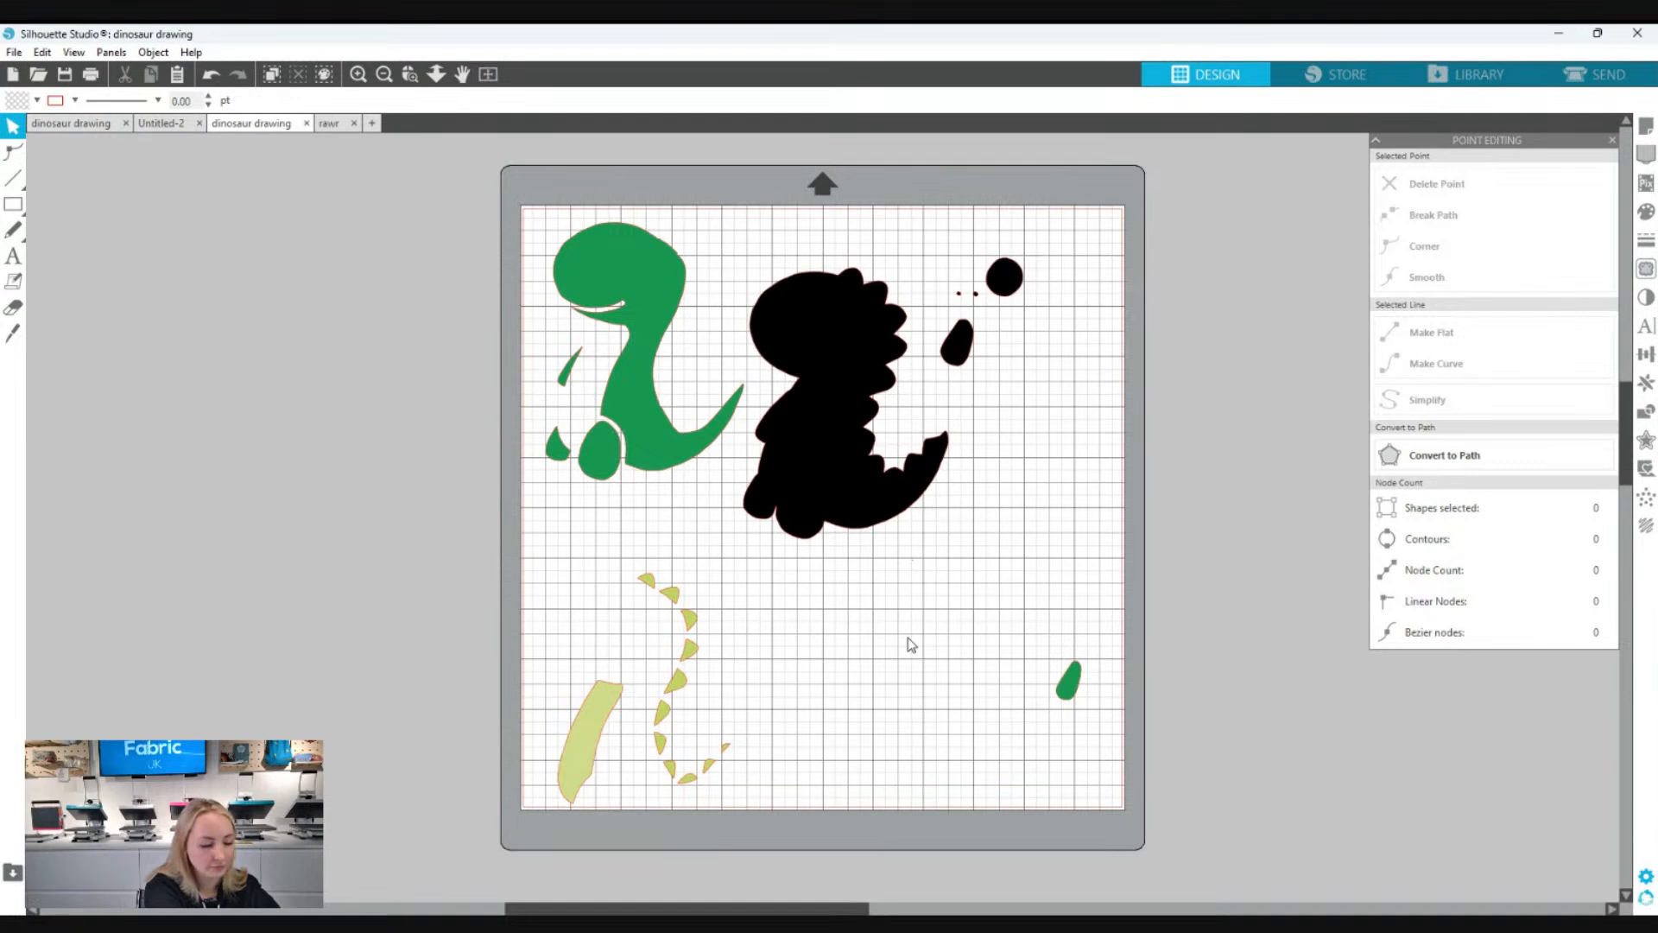
- Paste the RAWR outline into the empty area below the black dinosaur silhouette and flip it horizontally
key("ctrl+v")
left_click_drag(737, 498, 949, 620)
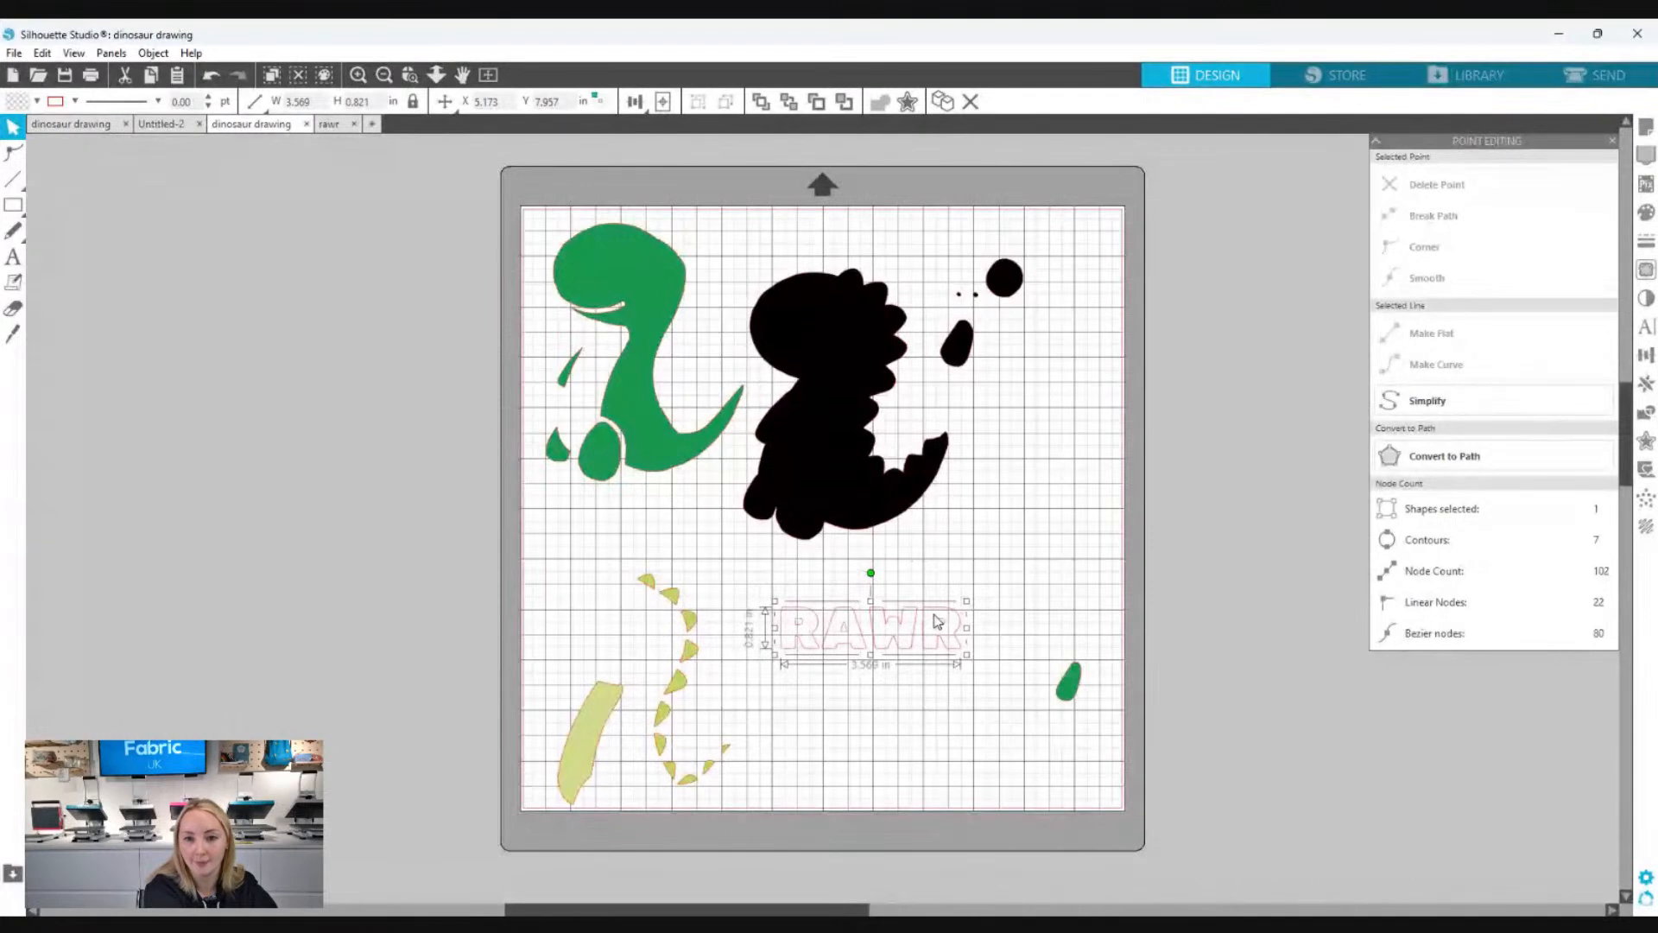
left_click(945, 717)
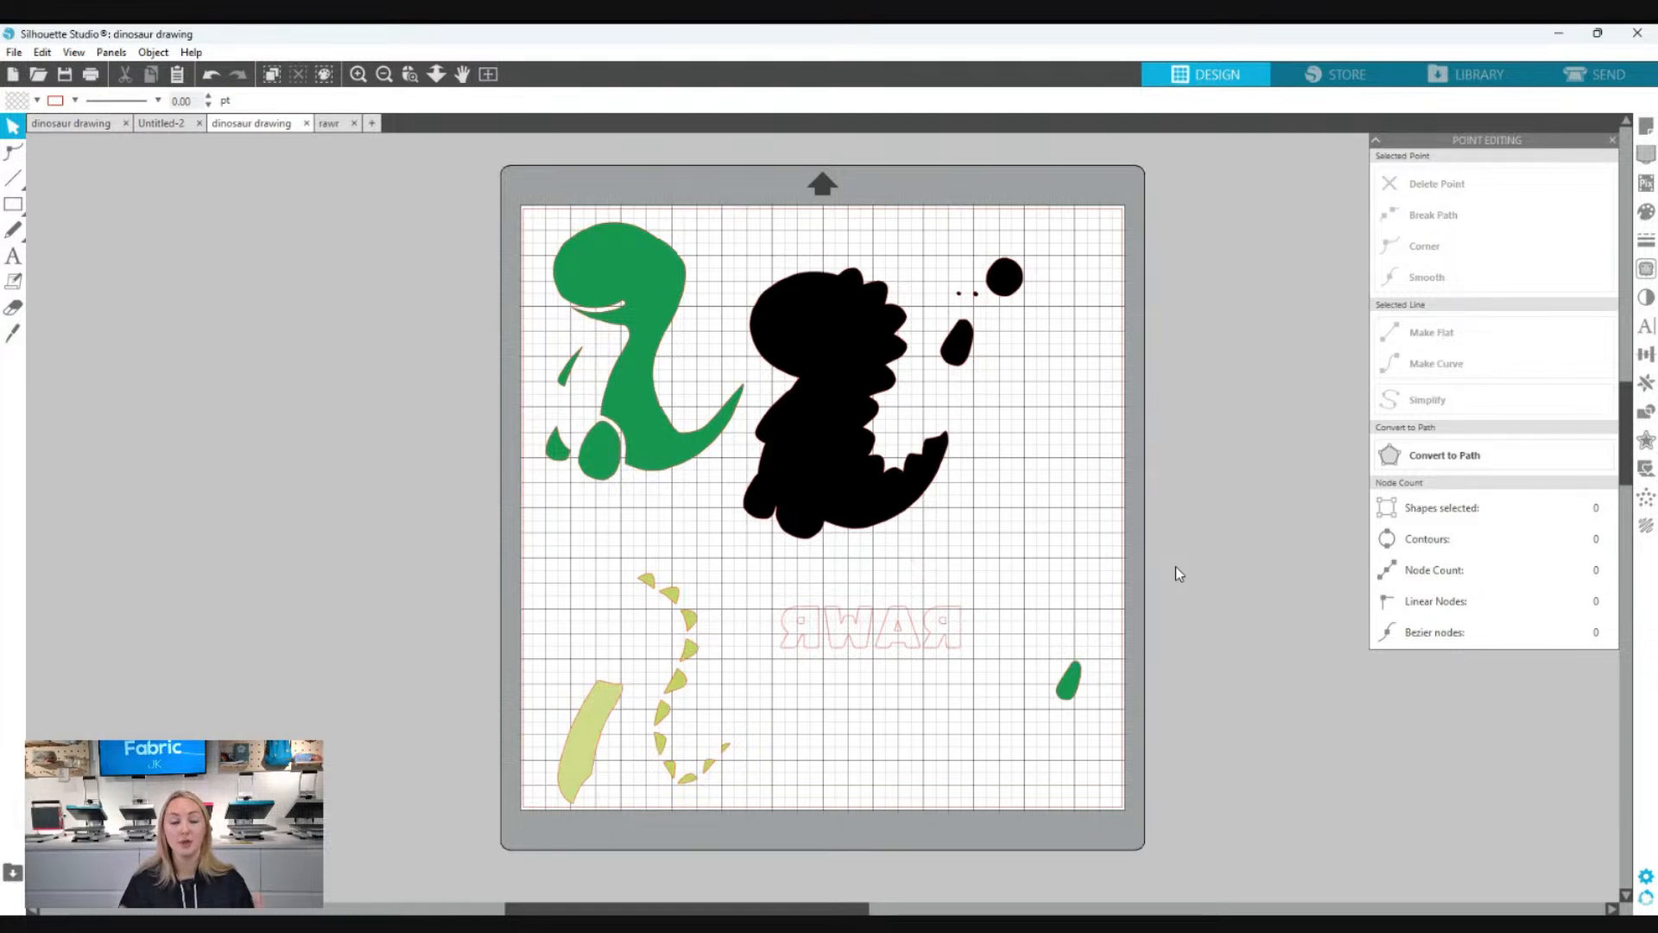
- Align the green body group, and the light green belly and spikes, on top of the black dinosaur silhouette
left_click_drag(651, 434, 855, 477)
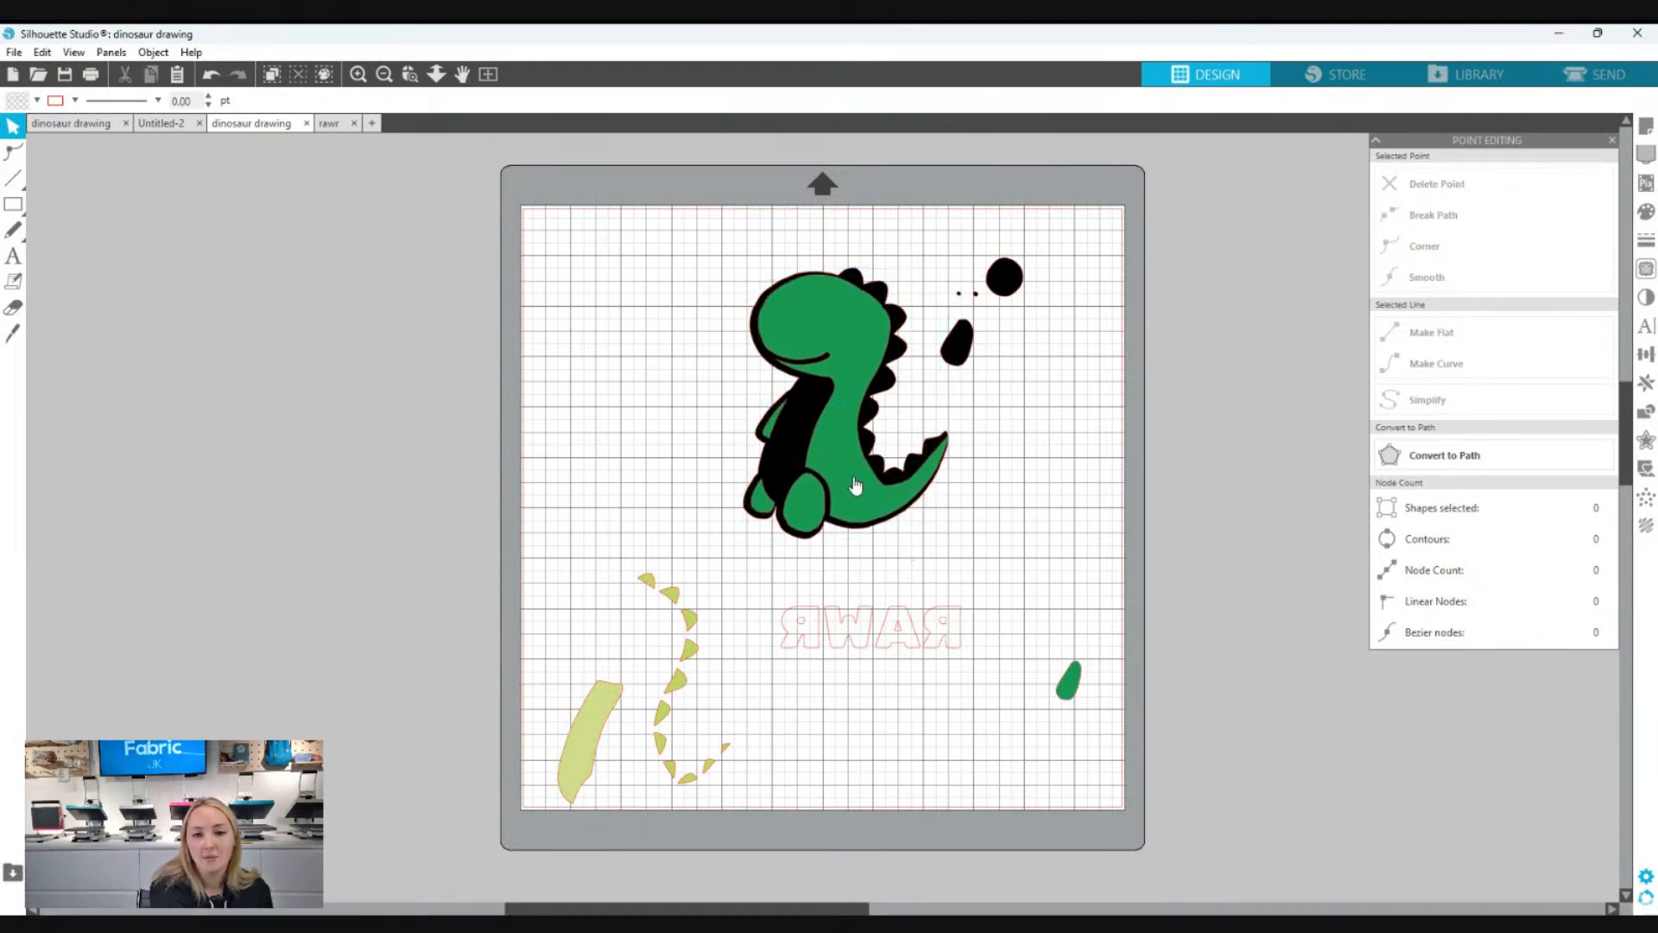
left_click(875, 435)
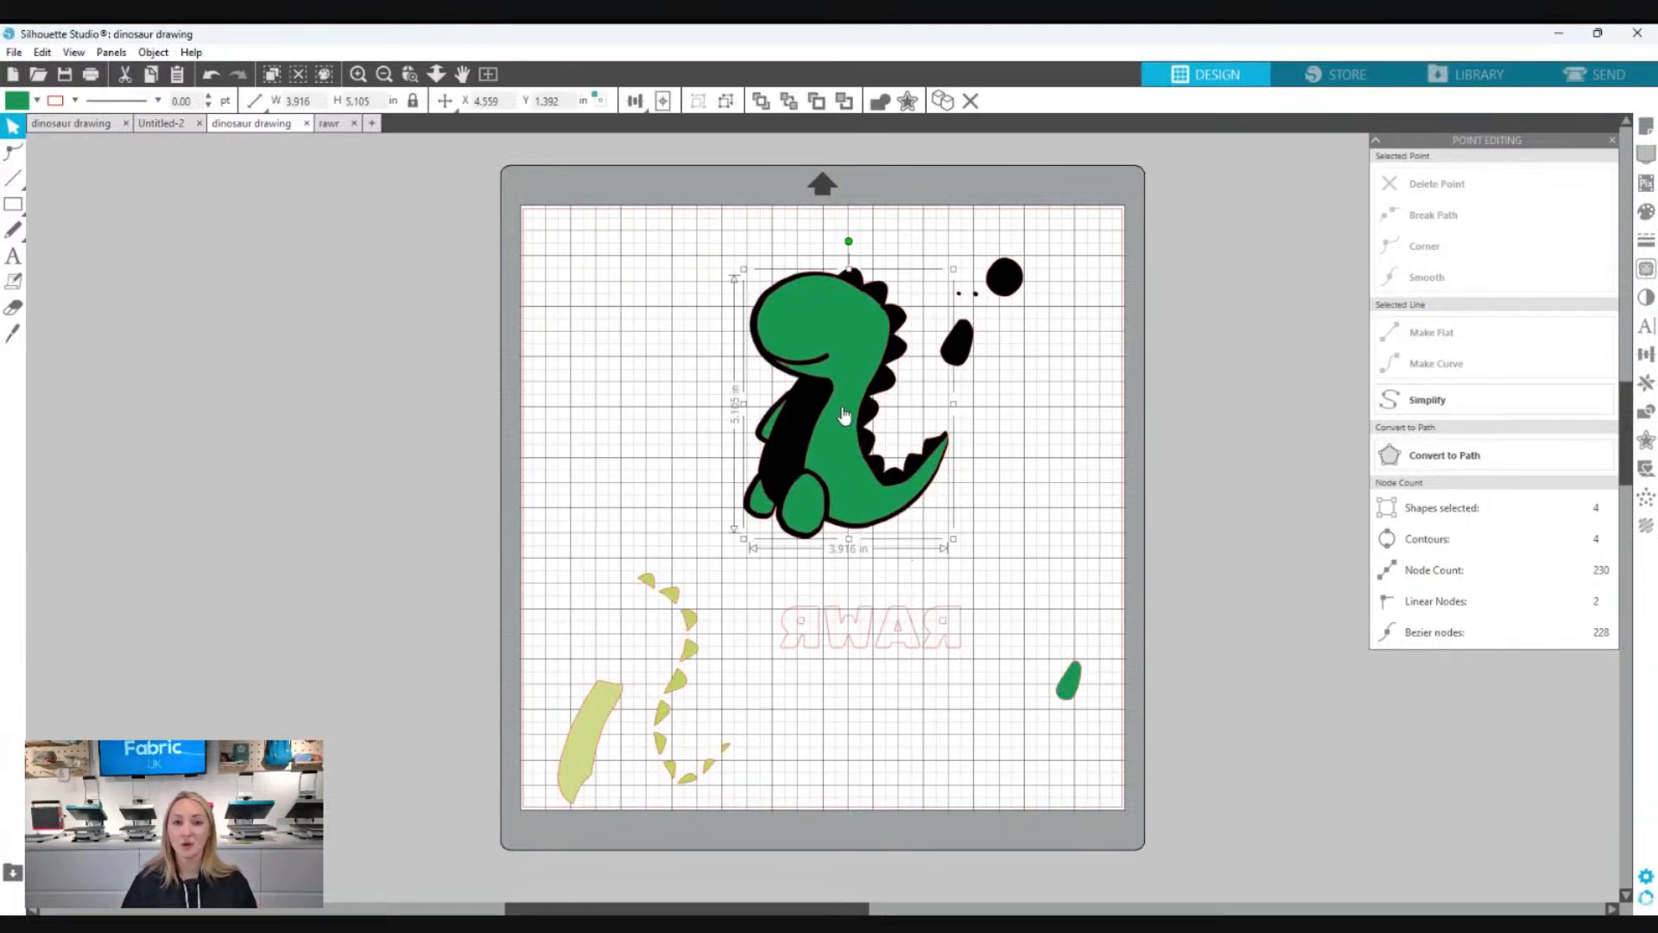
left_click(1025, 564)
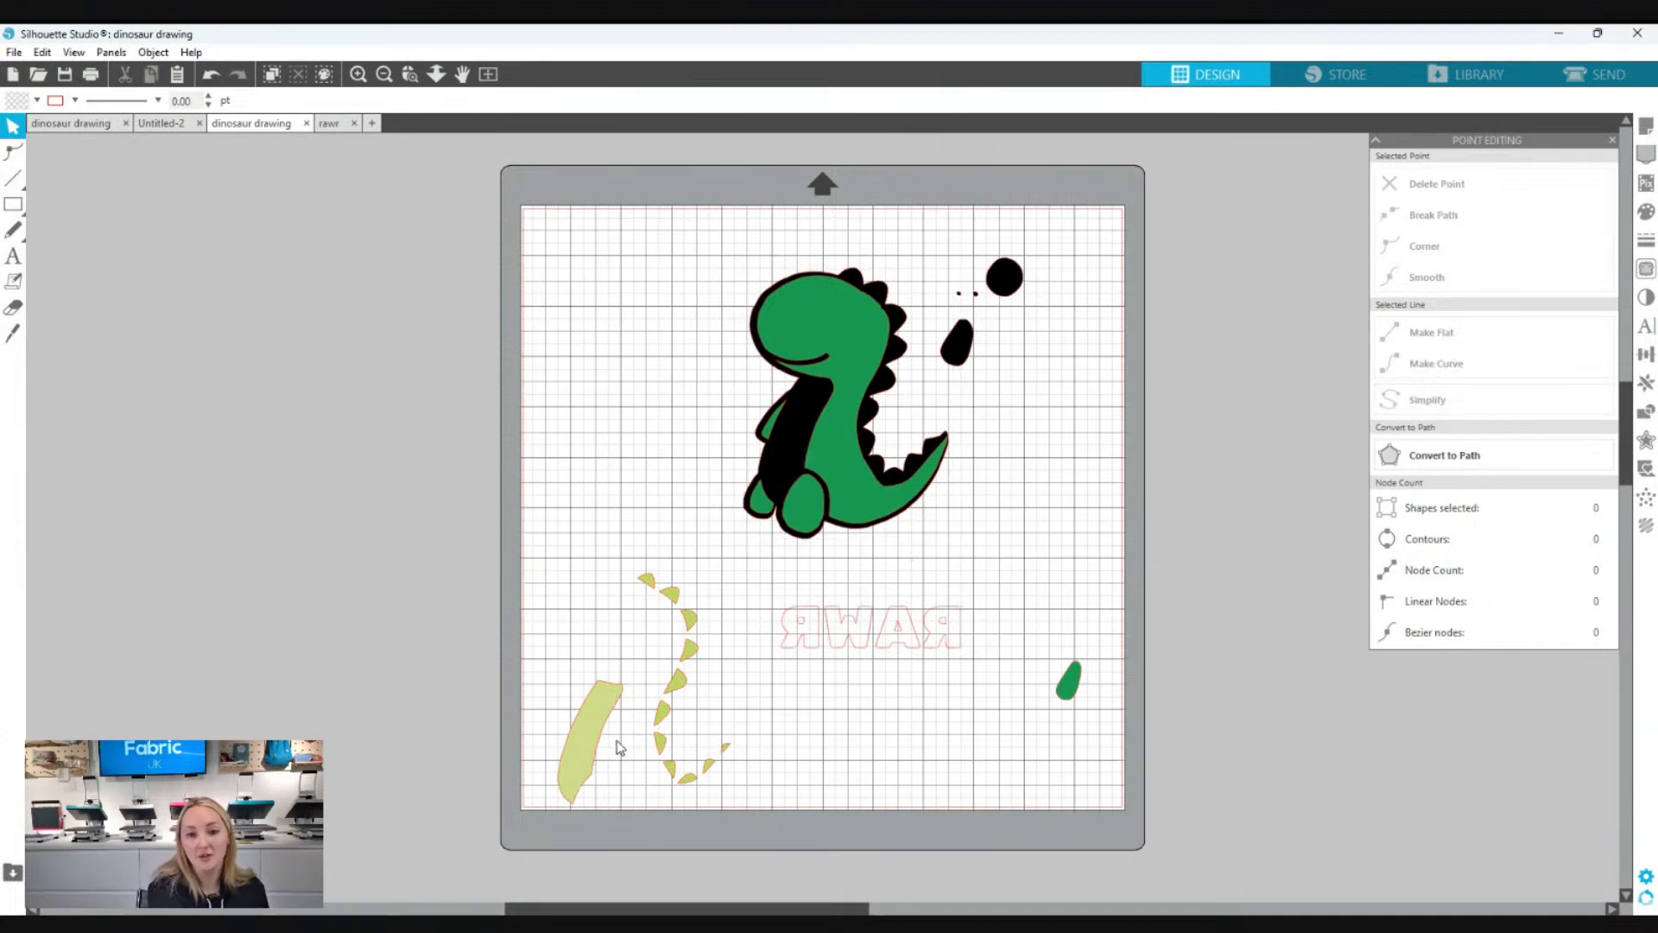
left_click_drag(601, 737, 806, 432)
left_click(951, 589)
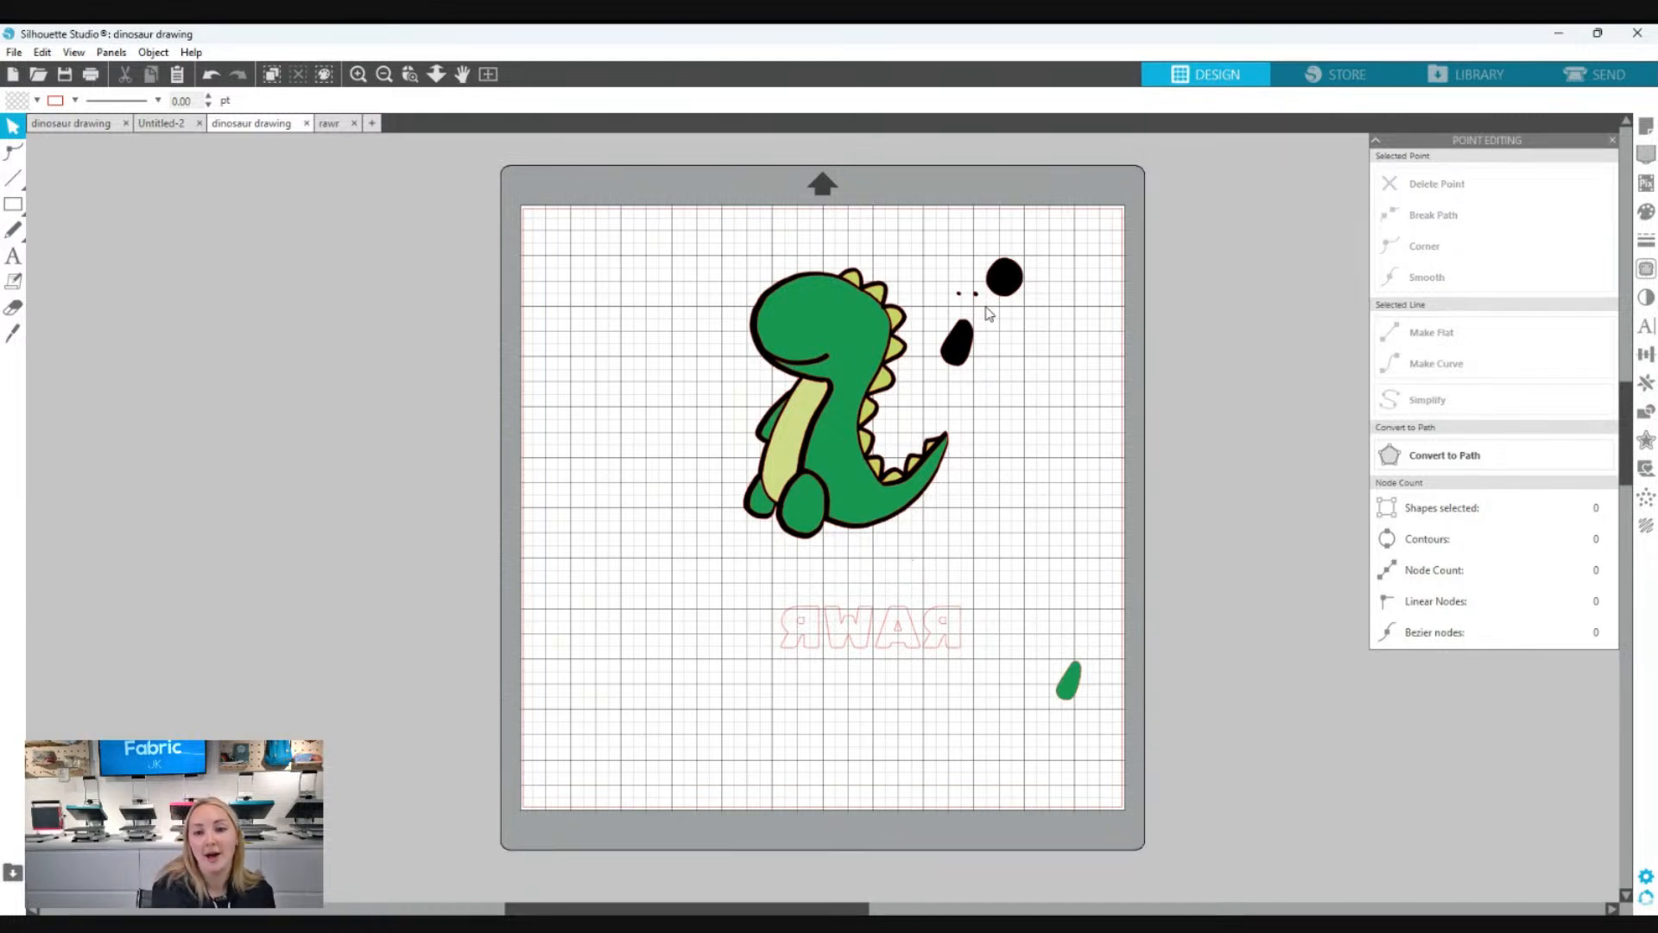
- Place the black eye circle on the dinosaur's head and the two small nostril dots on its snout
left_click_drag(1003, 278, 827, 318)
left_click(1017, 318)
left_click_drag(976, 298, 789, 329)
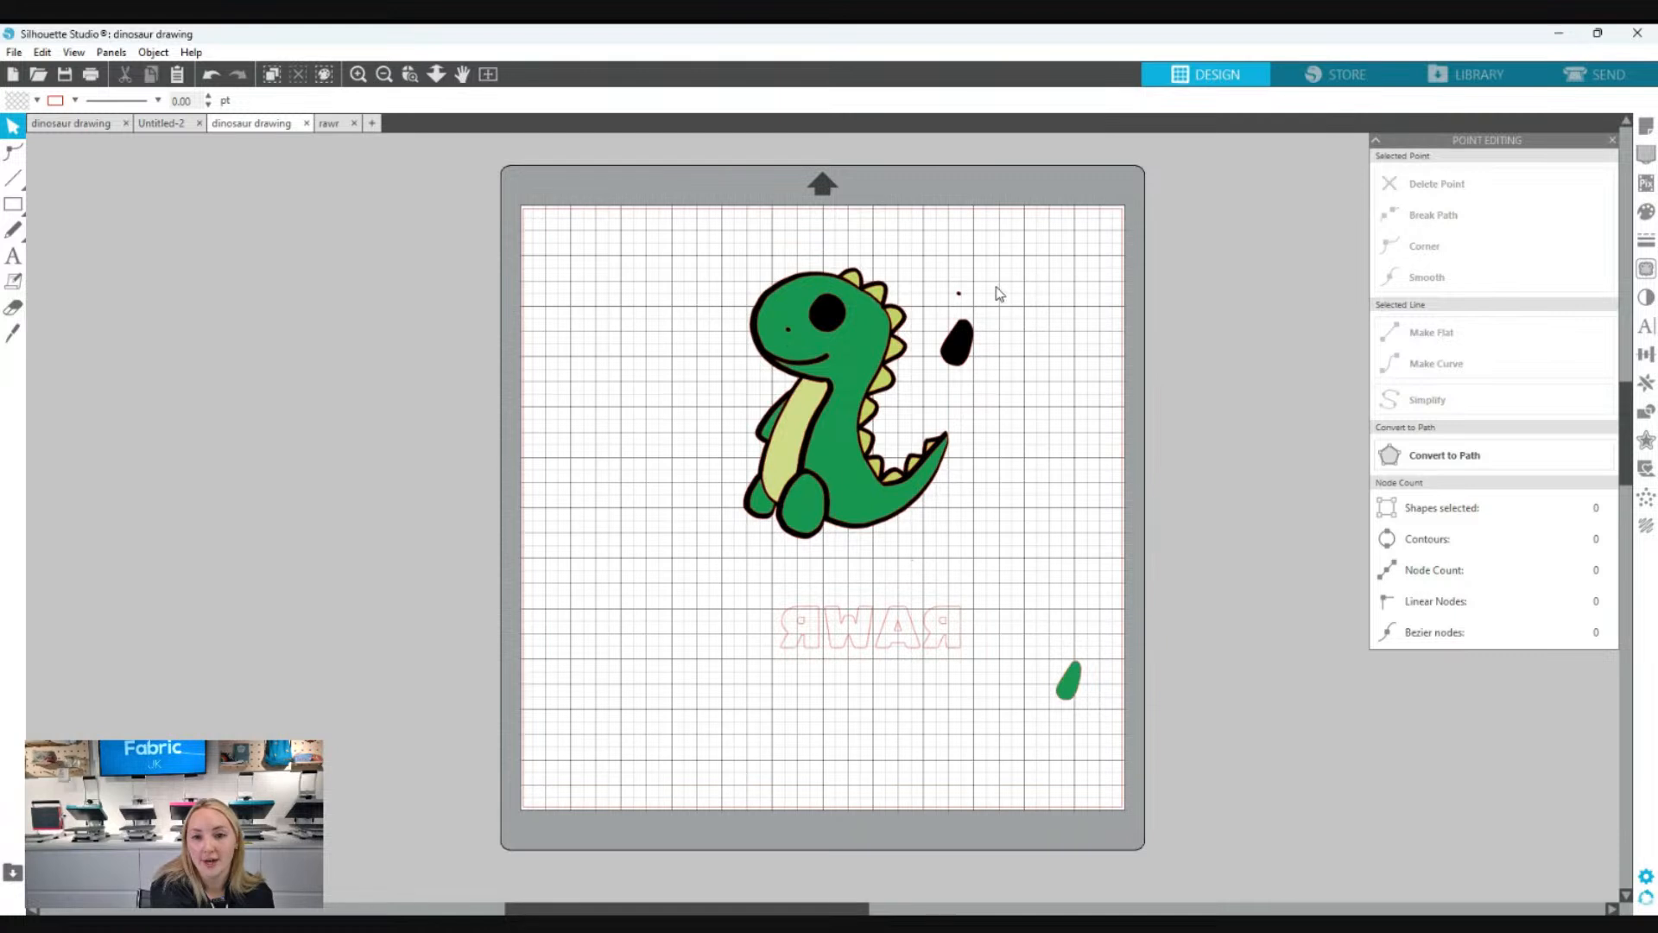
left_click_drag(959, 298, 770, 323)
- Place the black arm piece on the dinosaur's body beside the belly and centre the small green arm piece on it
left_click_drag(941, 358, 838, 442)
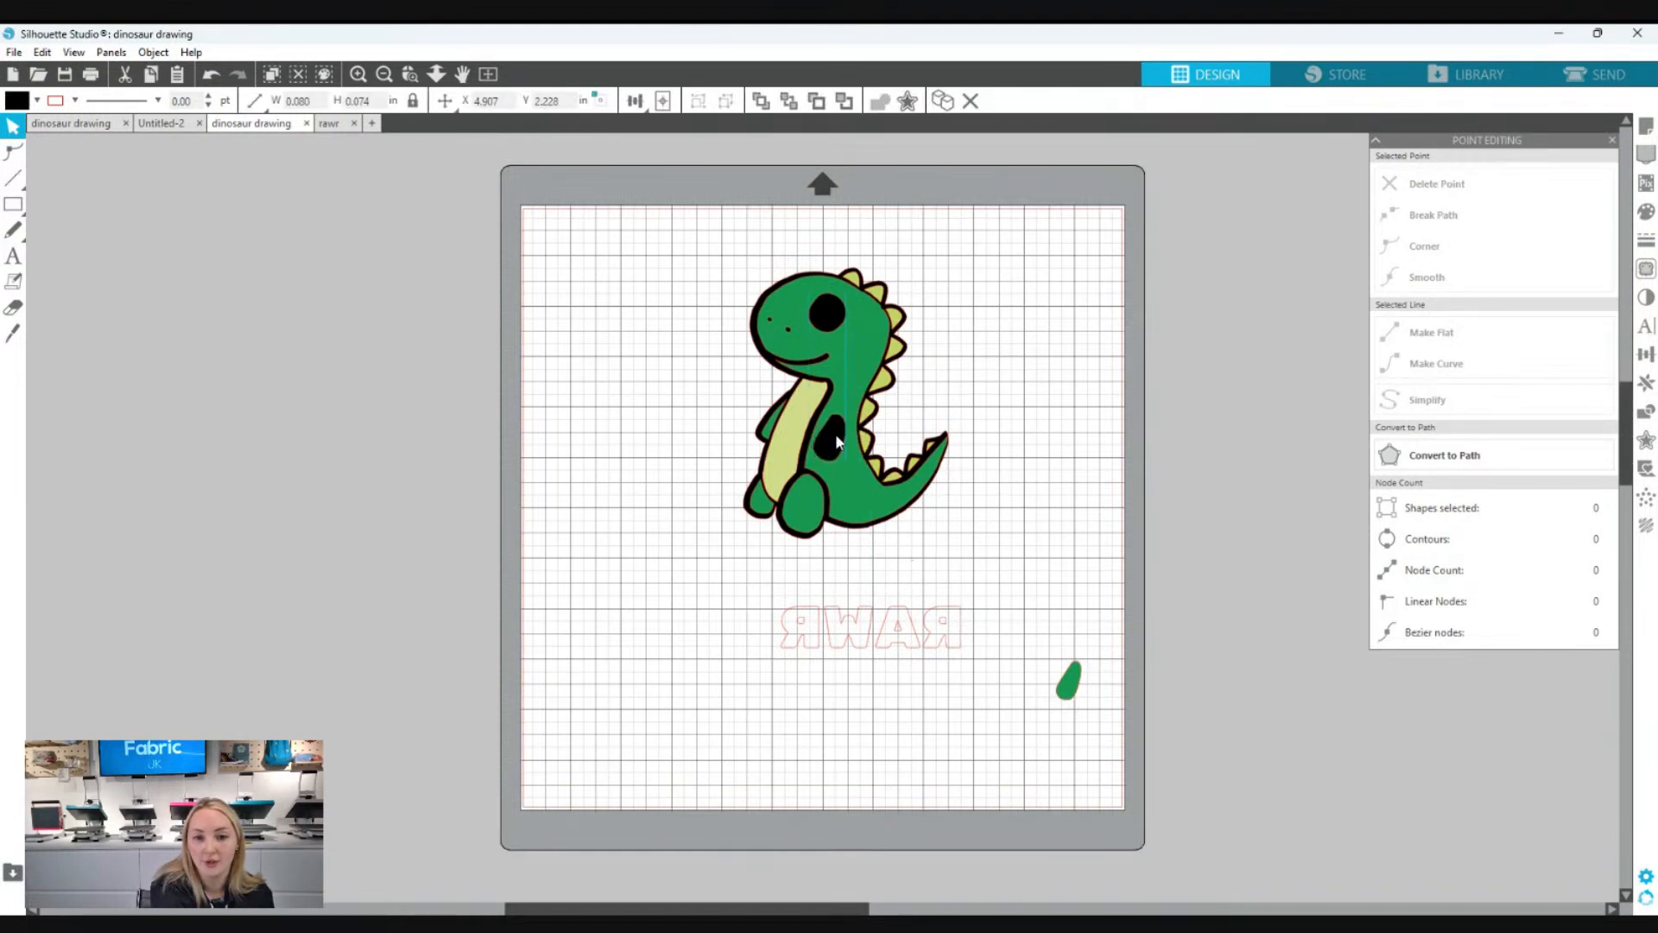
left_click(1013, 583)
left_click_drag(1072, 668, 828, 434)
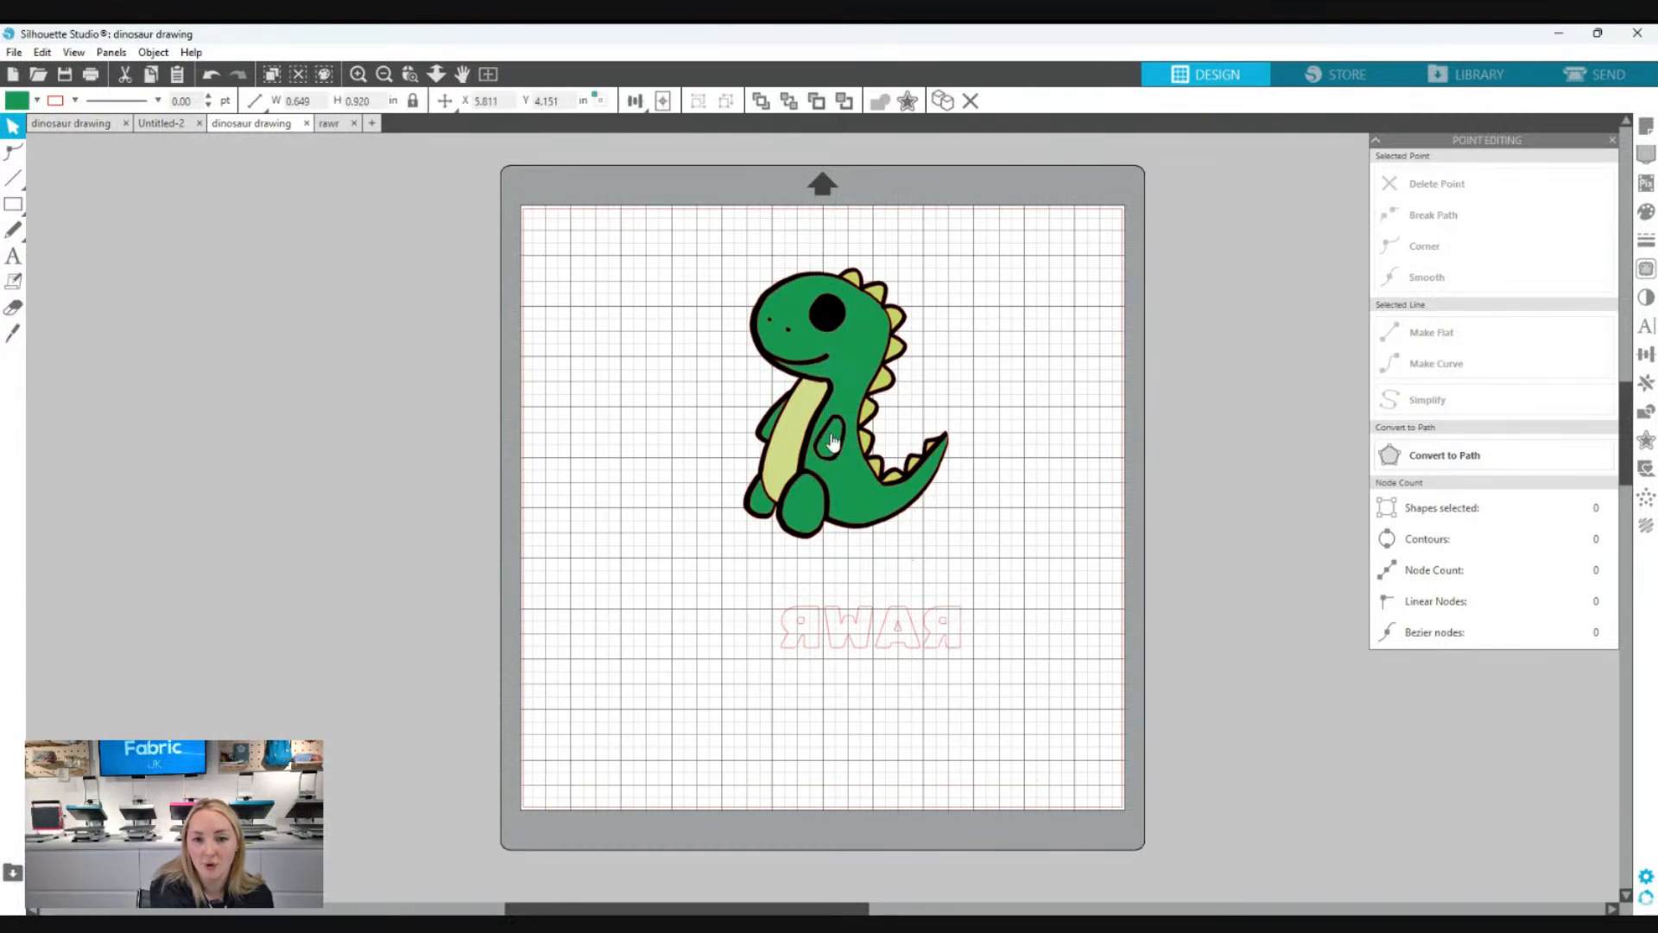
left_click(1001, 534)
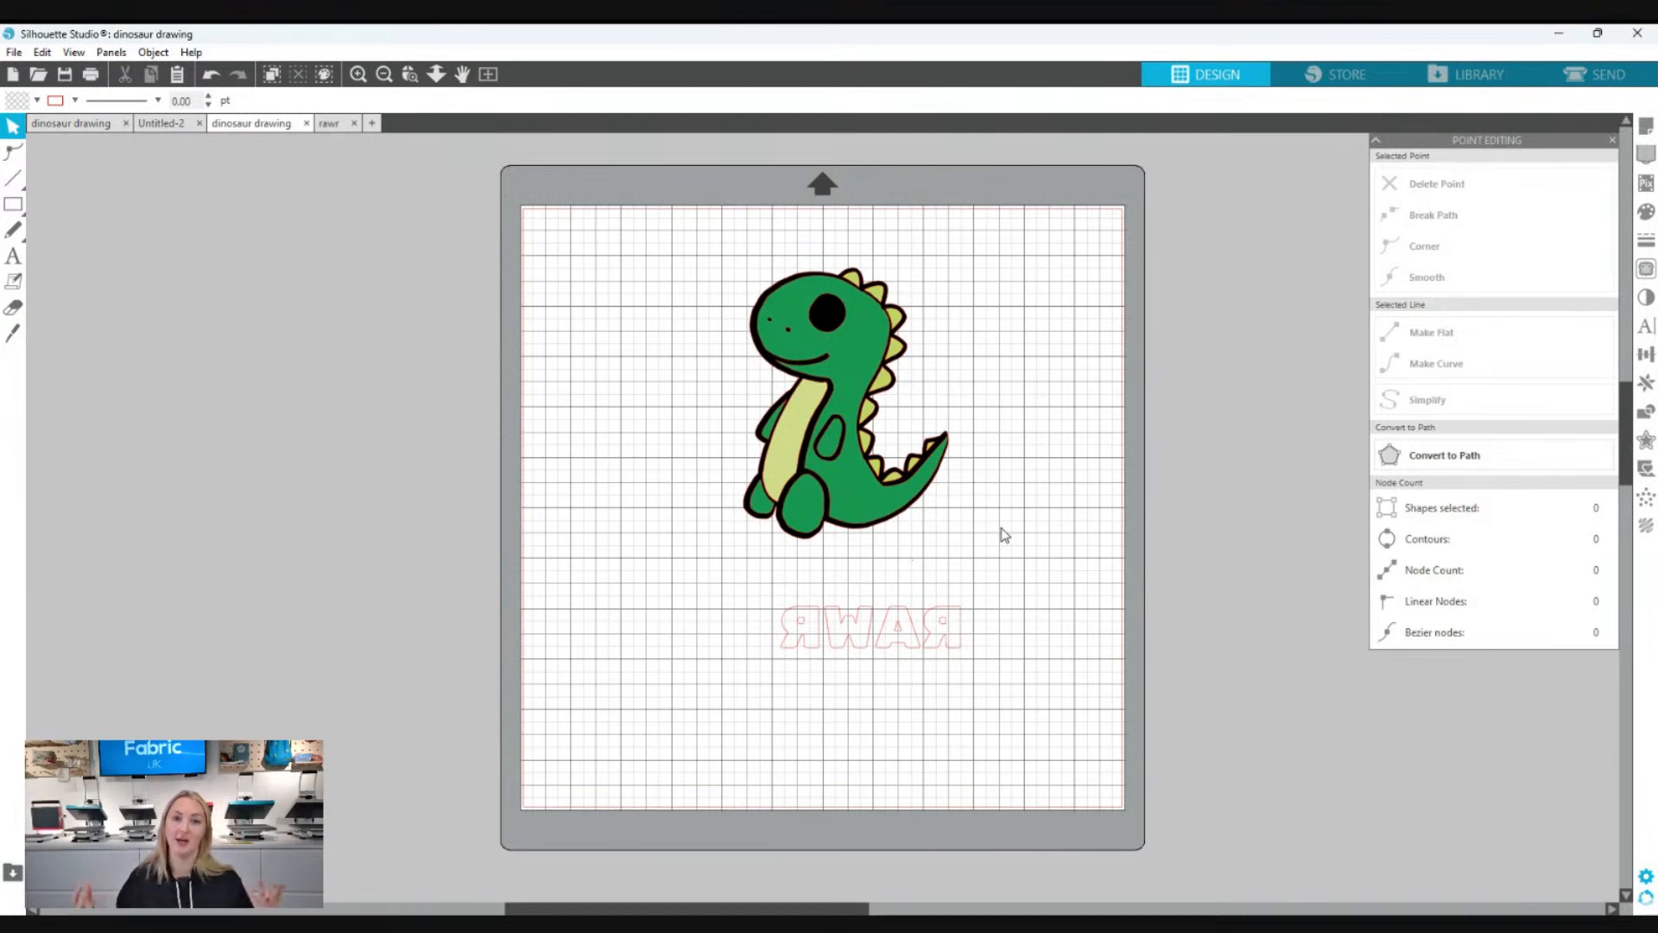